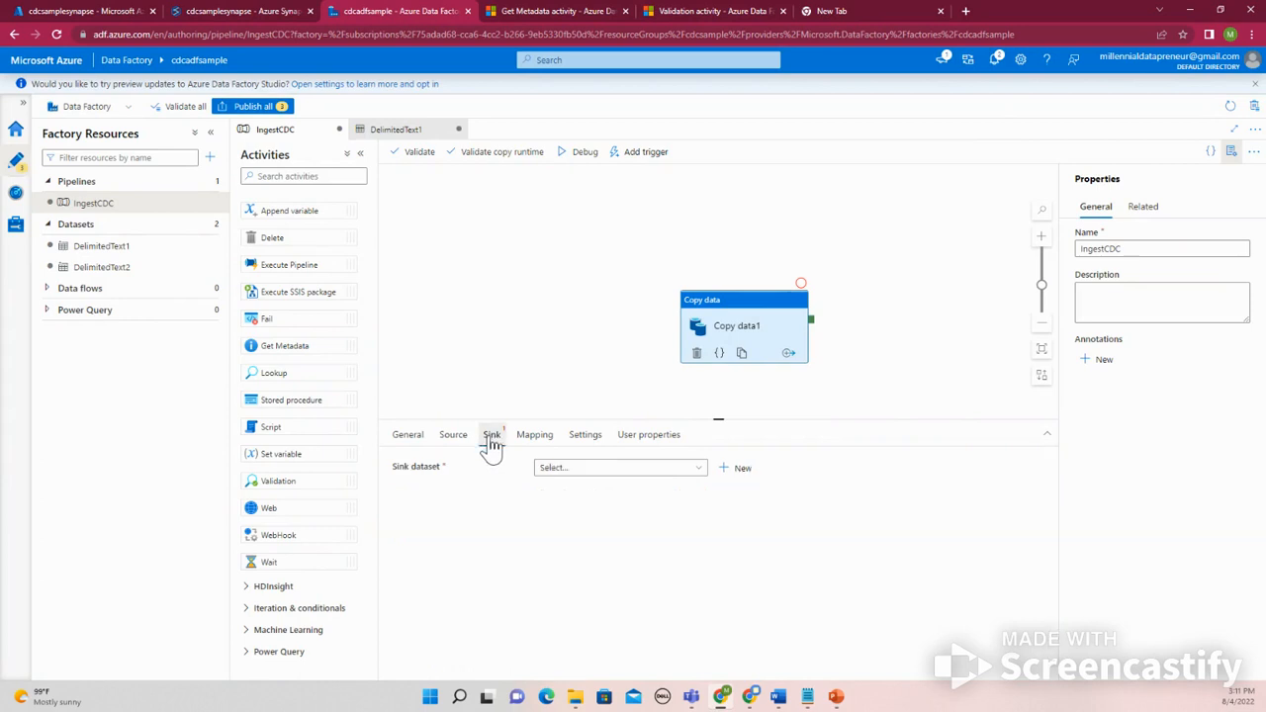
# Step: Preview the data of the Copy data1 activity's source dataset, DelimitedText1
pyautogui.click(559, 471)
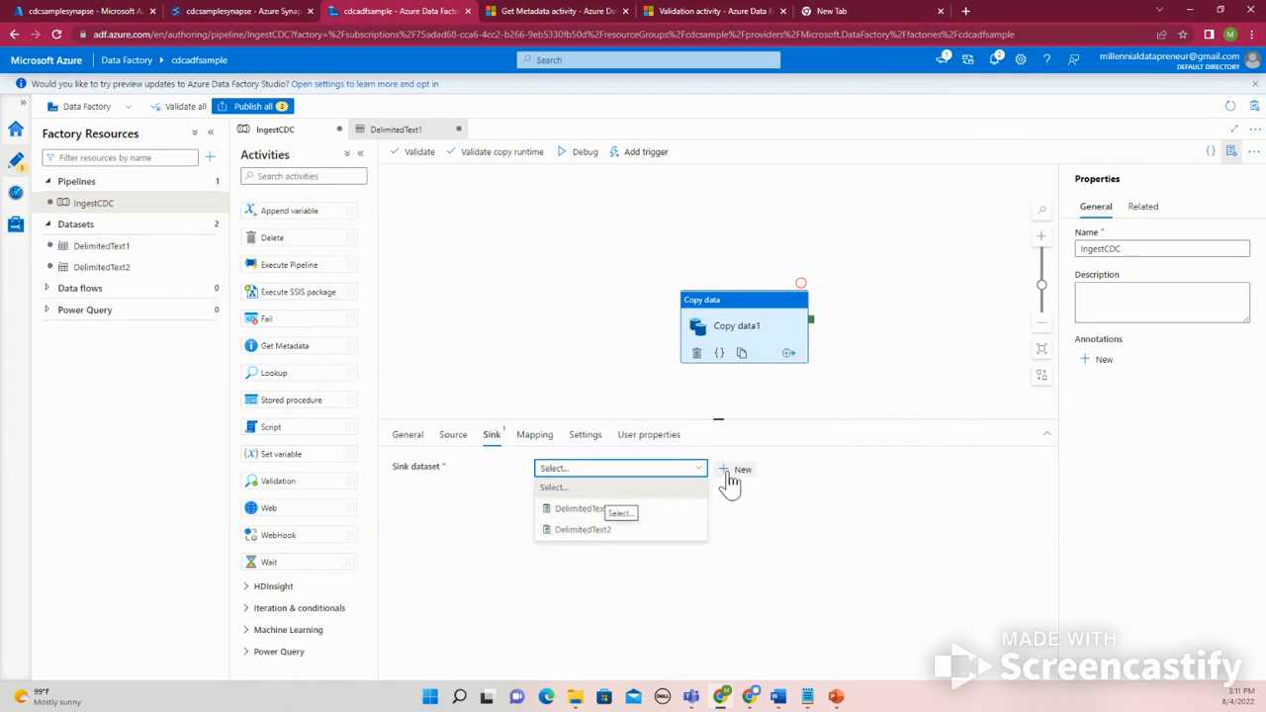
pyautogui.click(451, 436)
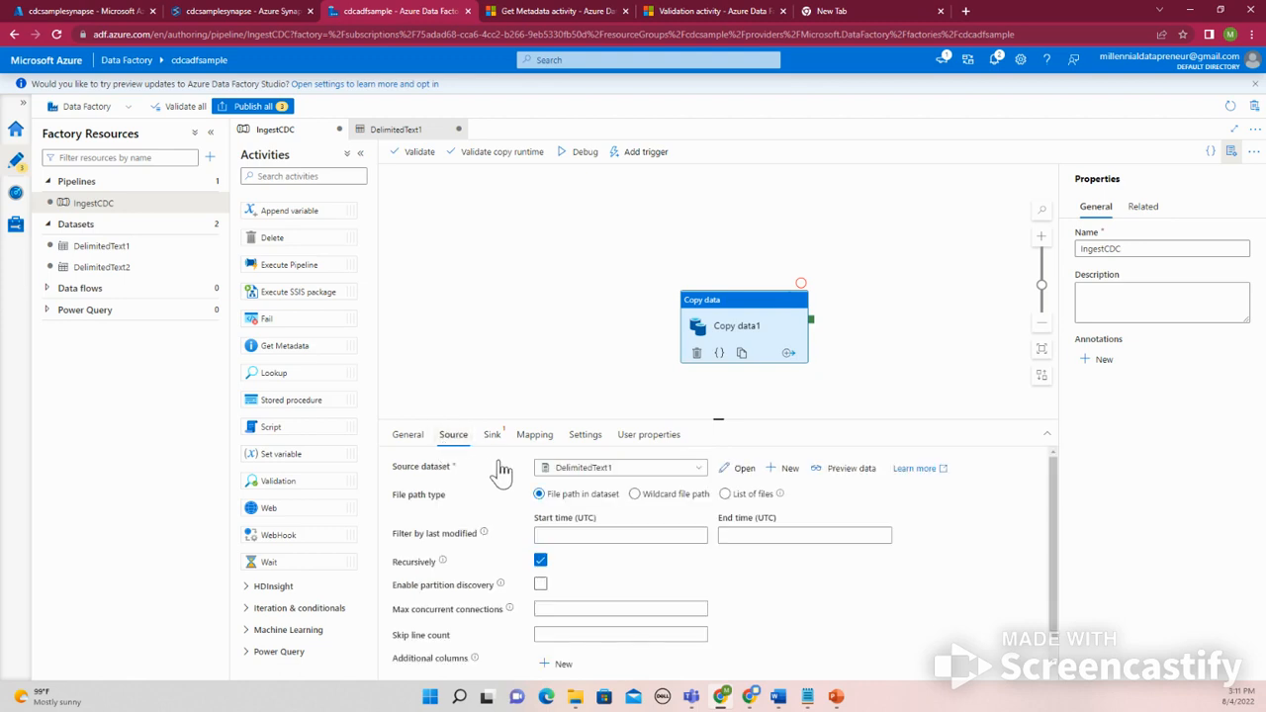
pyautogui.click(829, 479)
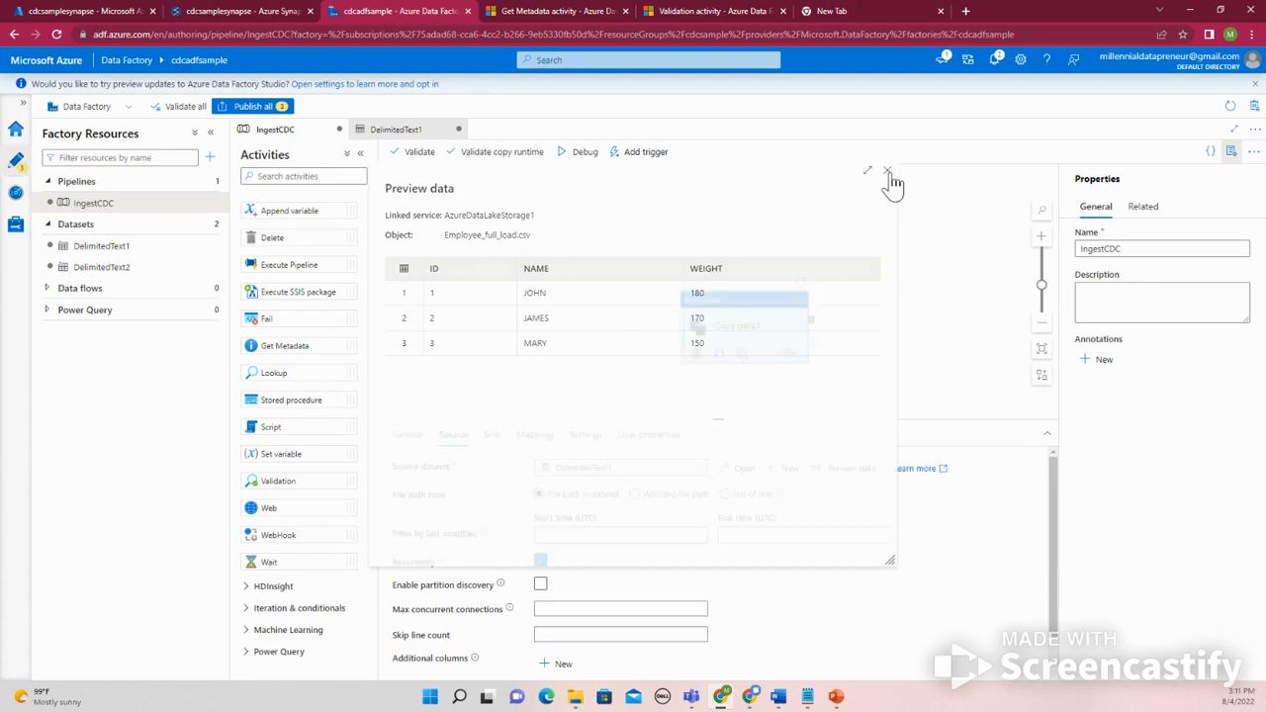
pyautogui.click(893, 173)
# Step: Start a new sink dataset for the copy activity with Azure Synapse Analytics as the data store
pyautogui.click(493, 436)
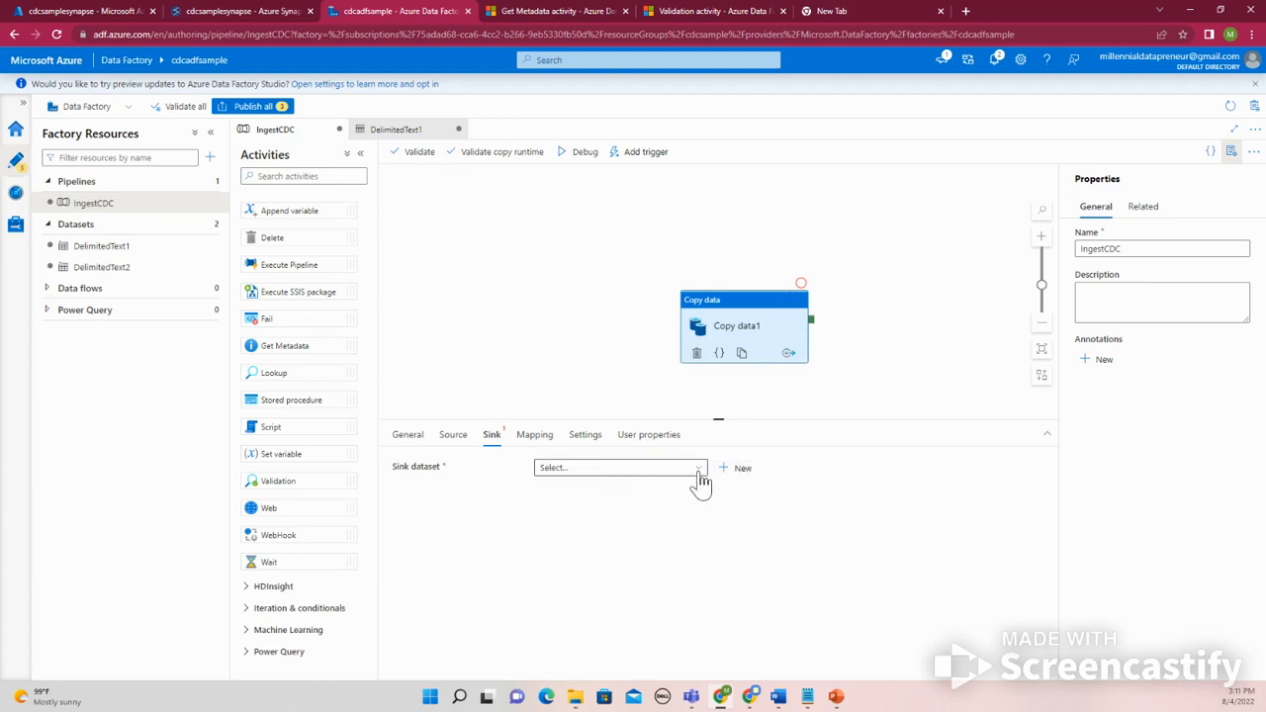
pyautogui.click(737, 469)
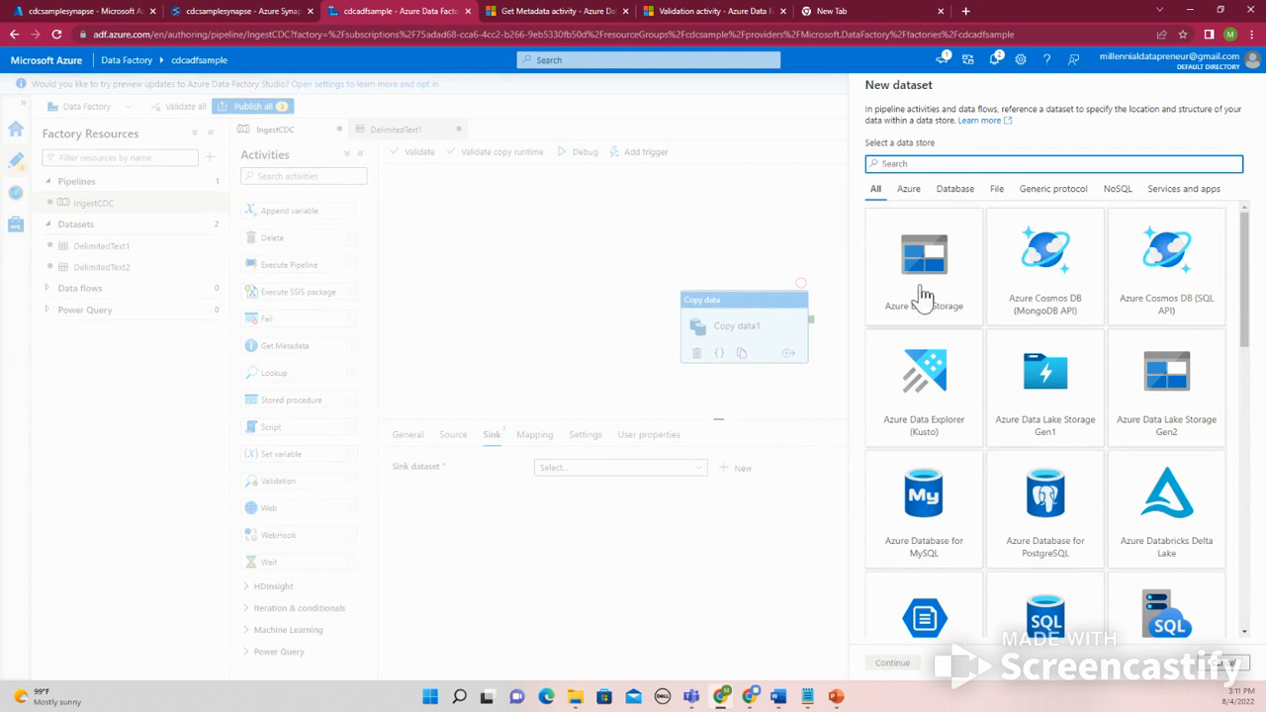
pyautogui.write('syn')
pyautogui.press('BackSpace')
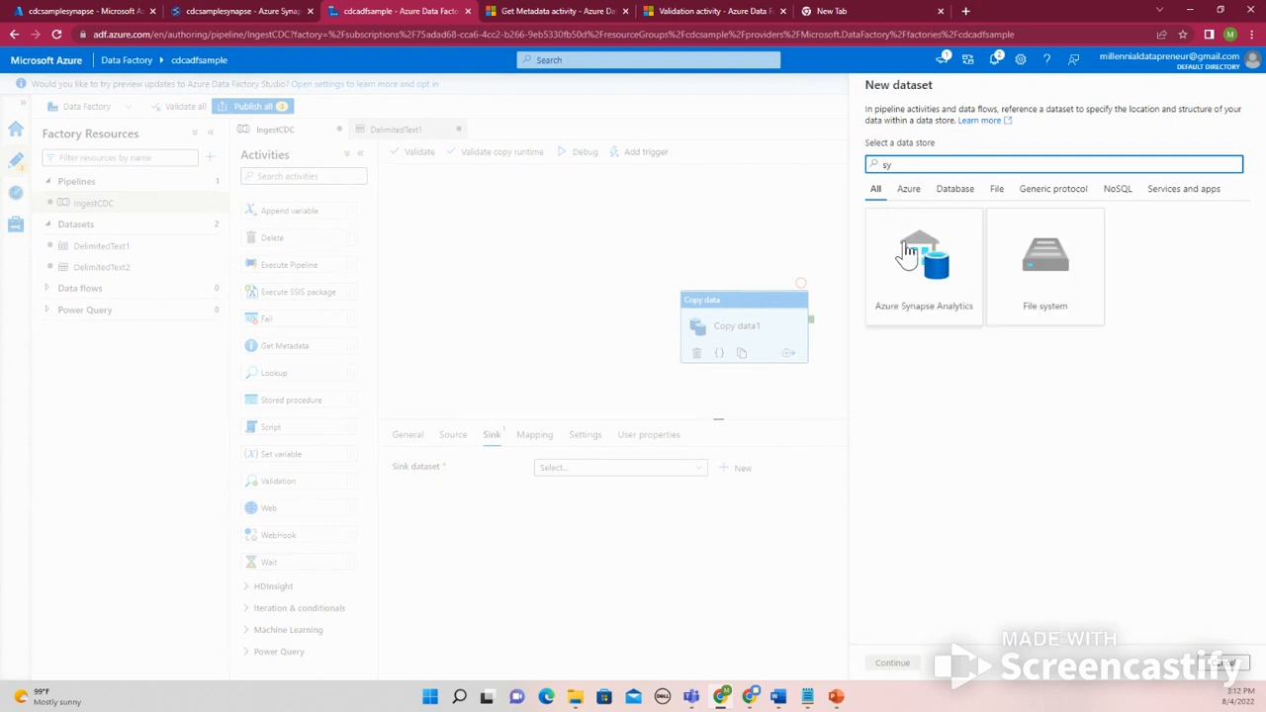
pyautogui.click(920, 289)
pyautogui.click(892, 662)
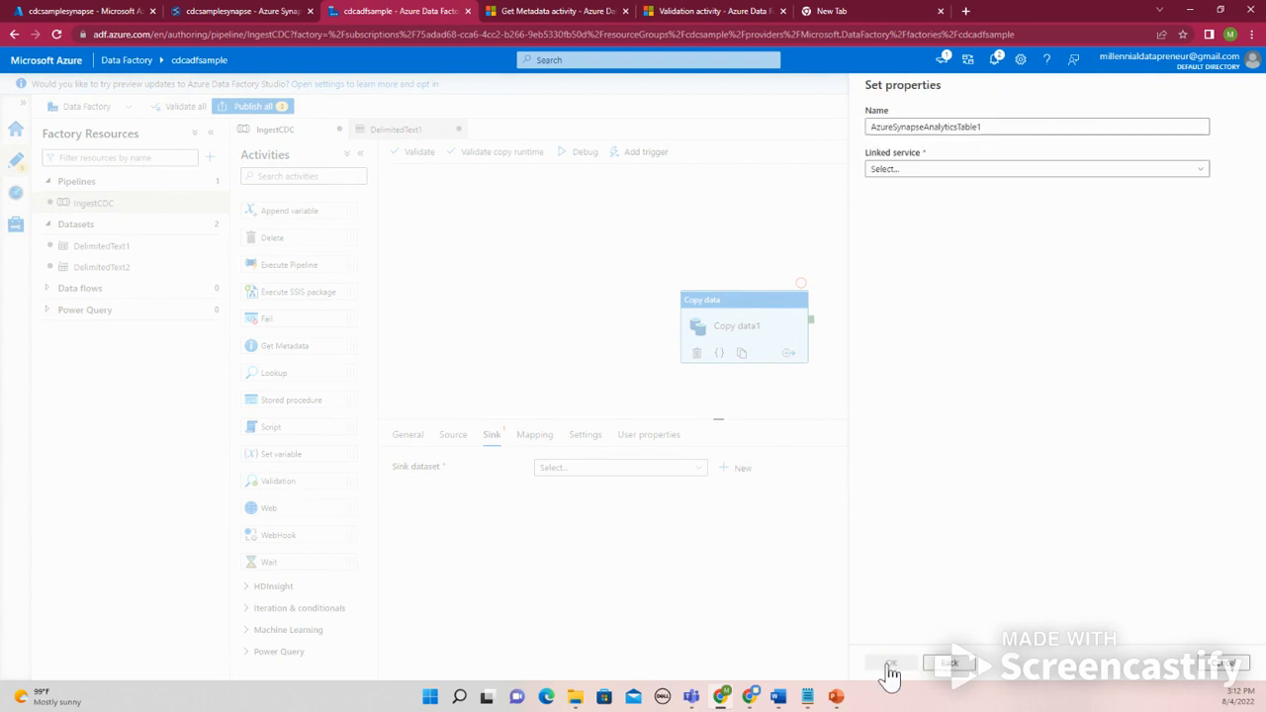
# Step: Start a new linked service for the dataset with Azure subscription 1, the cdcsamplesynapse workspace as server and cdcsqlpool as database
pyautogui.click(934, 171)
pyautogui.click(934, 232)
pyautogui.click(917, 350)
pyautogui.click(917, 392)
pyautogui.click(919, 394)
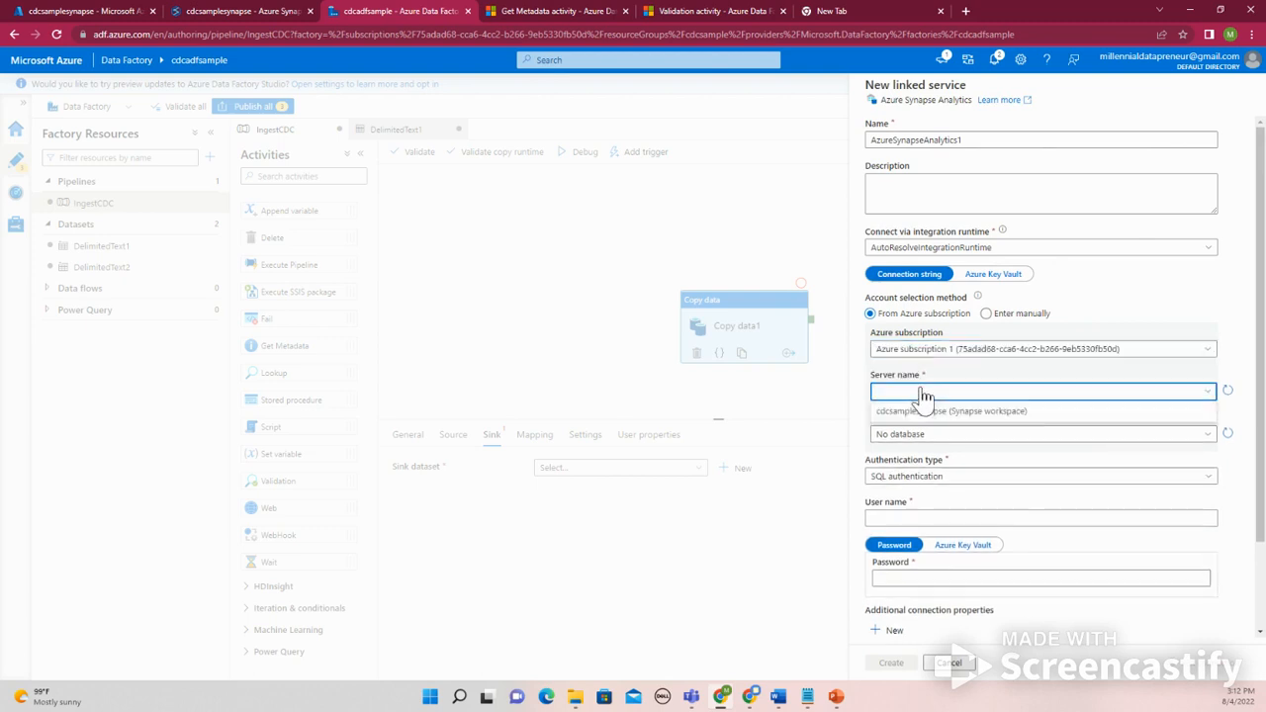
pyautogui.click(926, 414)
pyautogui.click(931, 435)
pyautogui.click(931, 452)
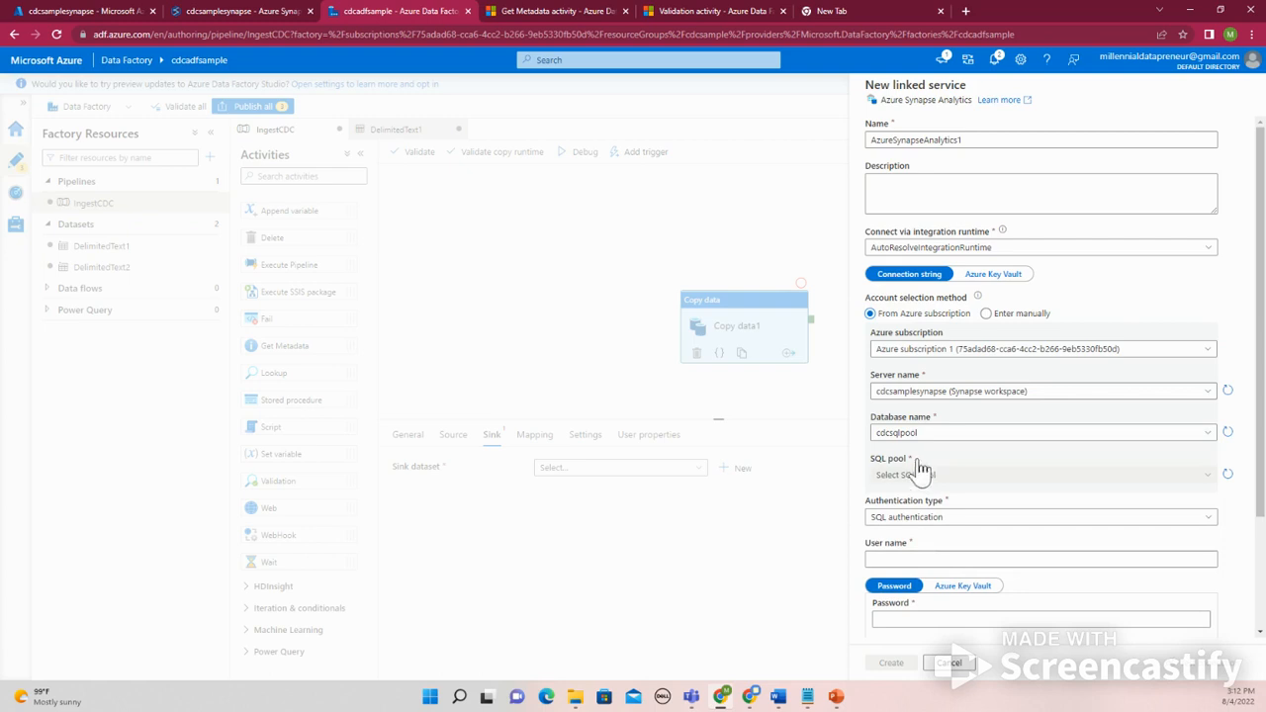
# Step: Choose SQL authentication as the linked service's authentication type
pyautogui.scroll(-3, 921, 512)
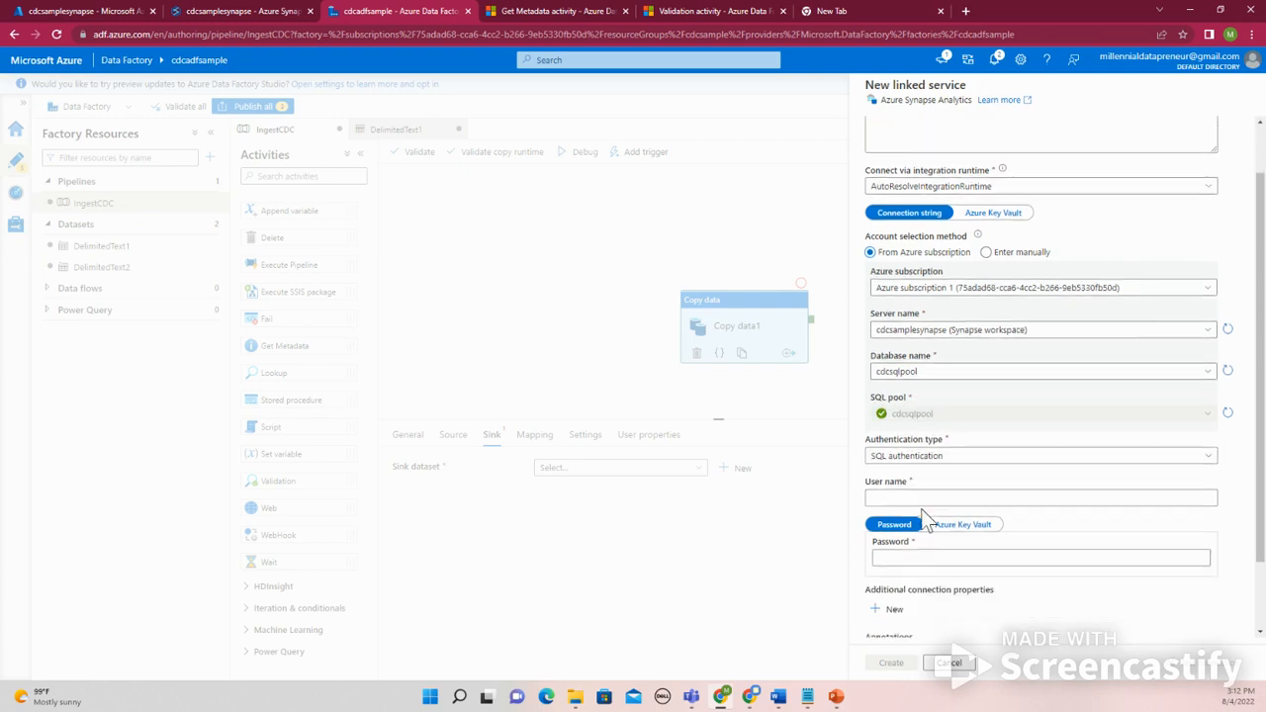
pyautogui.click(928, 374)
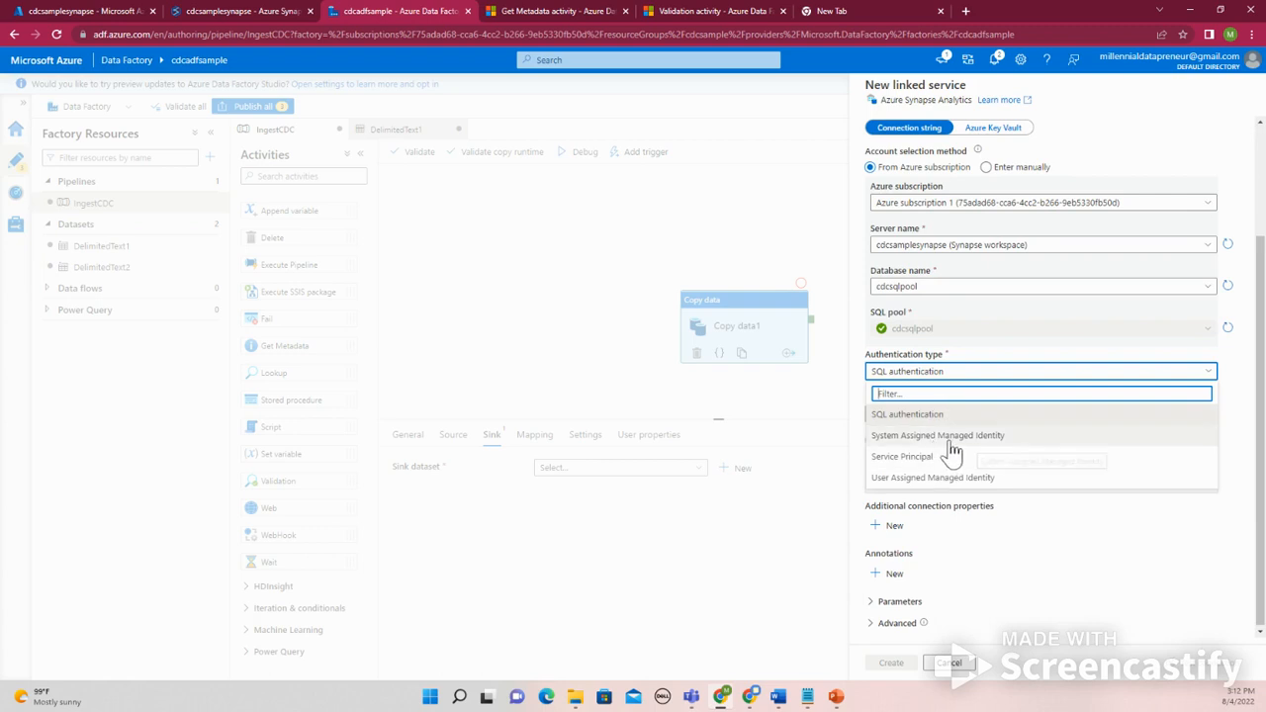
pyautogui.click(919, 414)
# Step: Copy the SQL admin user name from the Notepad file into the linked service's User name field
pyautogui.click(919, 415)
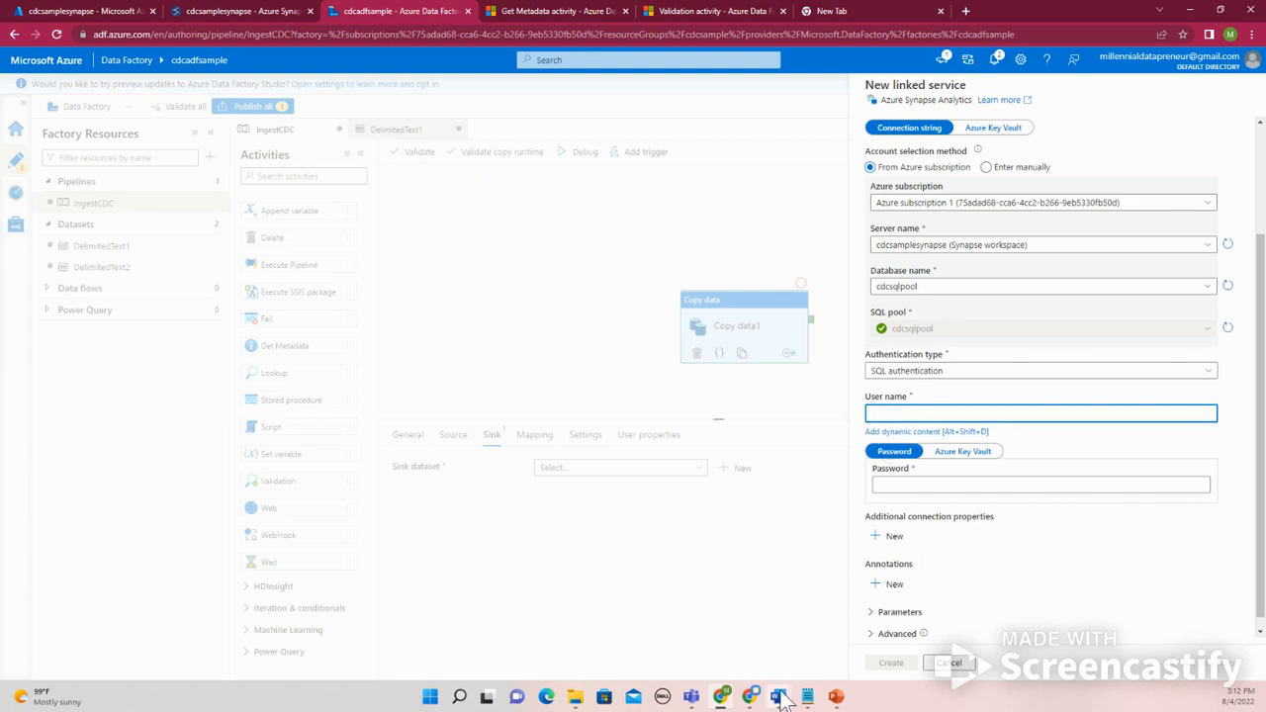
pyautogui.click(807, 697)
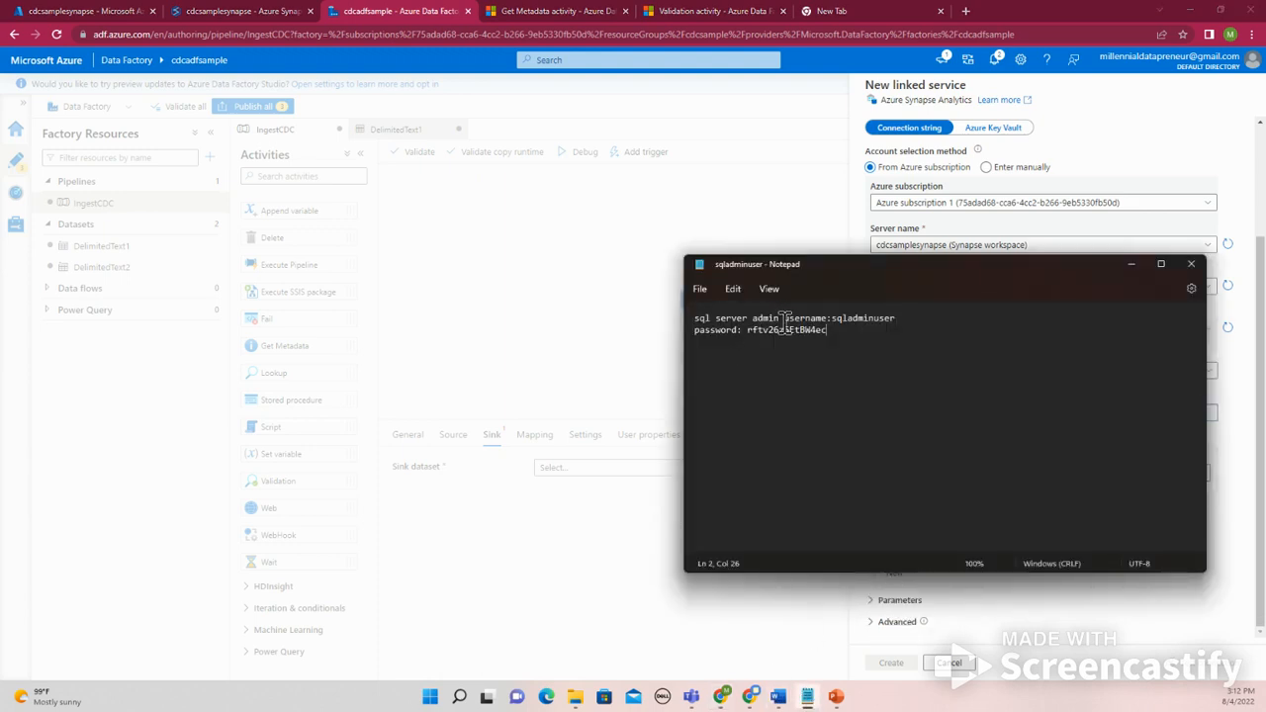
pyautogui.moveTo(833, 317); pyautogui.dragTo(901, 319)
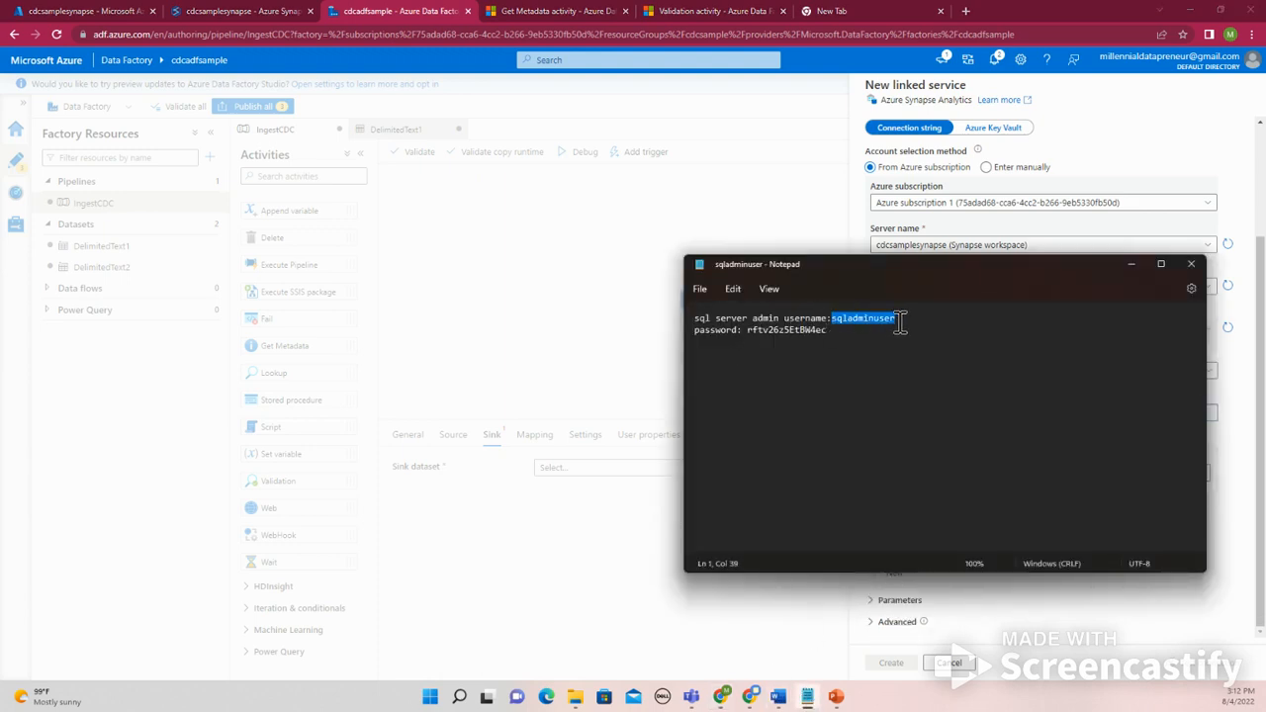
pyautogui.rightClick(874, 319)
pyautogui.click(911, 384)
pyautogui.click(1254, 445)
pyautogui.click(921, 413)
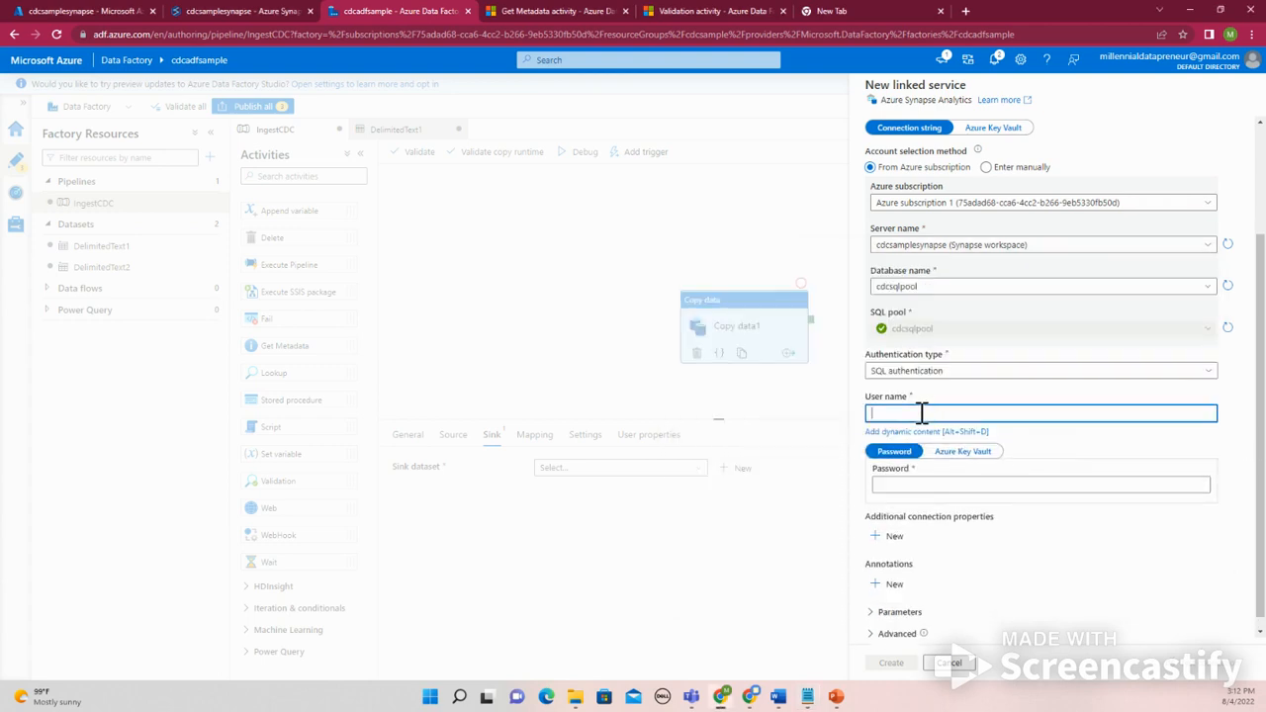
pyautogui.rightClick(921, 414)
pyautogui.click(945, 515)
# Step: Copy the SQL admin password from the Notepad file into the linked service's Password field
pyautogui.click(912, 477)
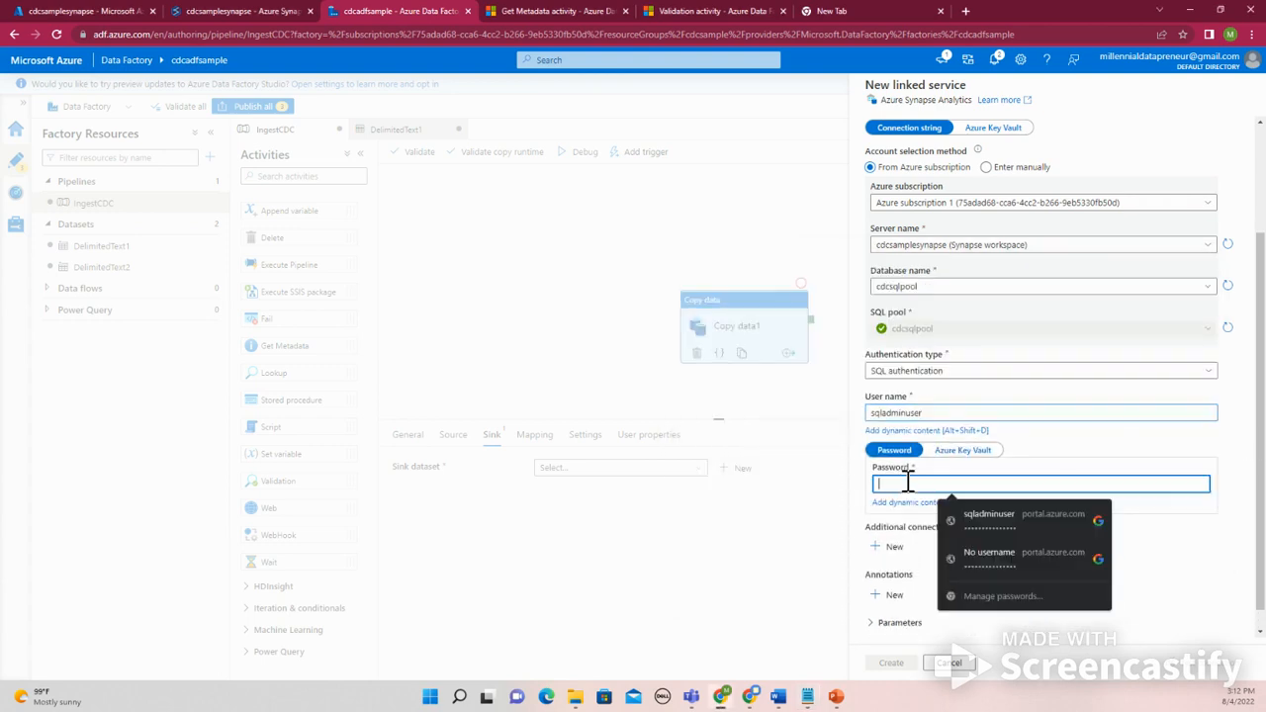
pyautogui.click(807, 696)
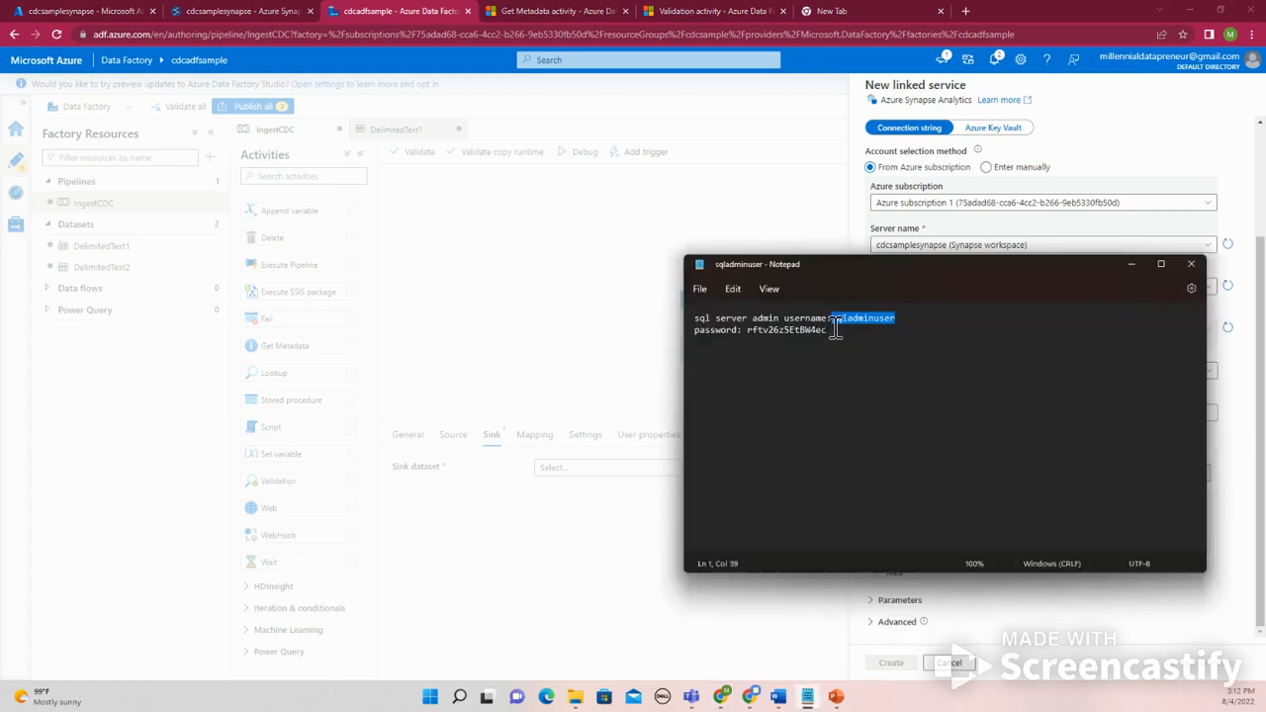
pyautogui.doubleClick(768, 330)
pyautogui.rightClick(766, 328)
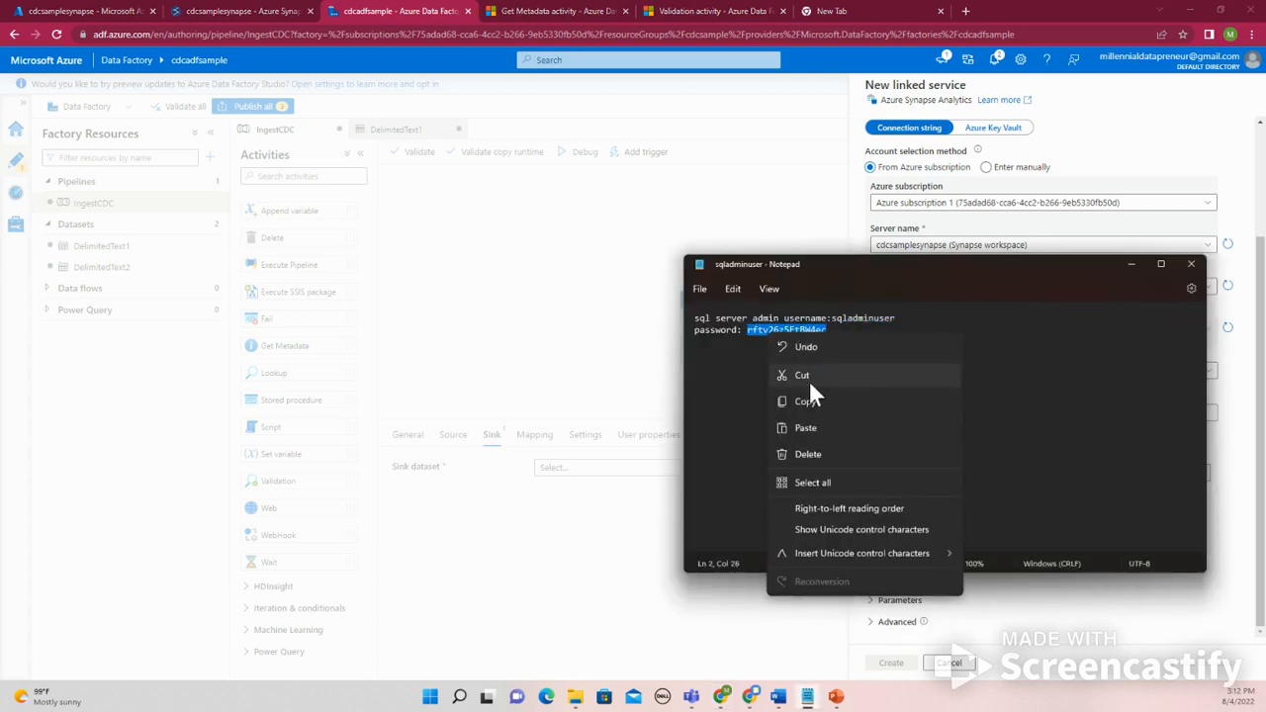
pyautogui.click(807, 403)
pyautogui.click(1247, 501)
pyautogui.click(978, 474)
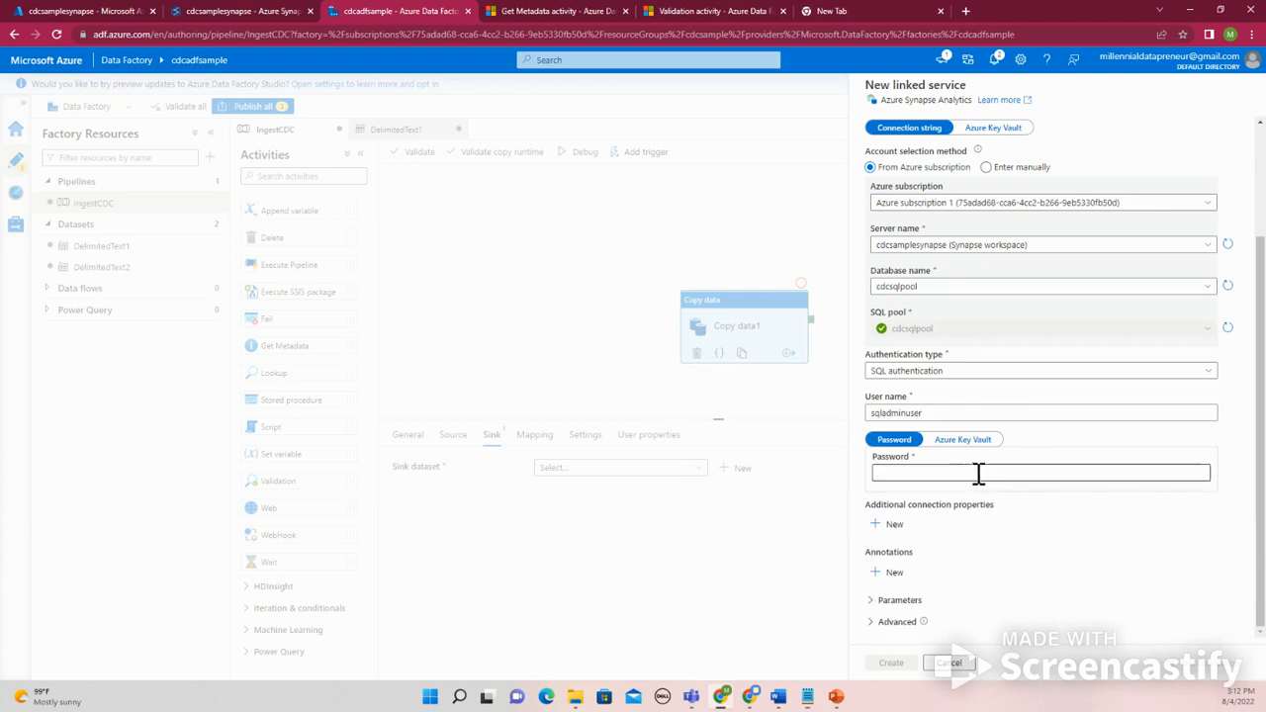
pyautogui.rightClick(960, 472)
pyautogui.click(1005, 360)
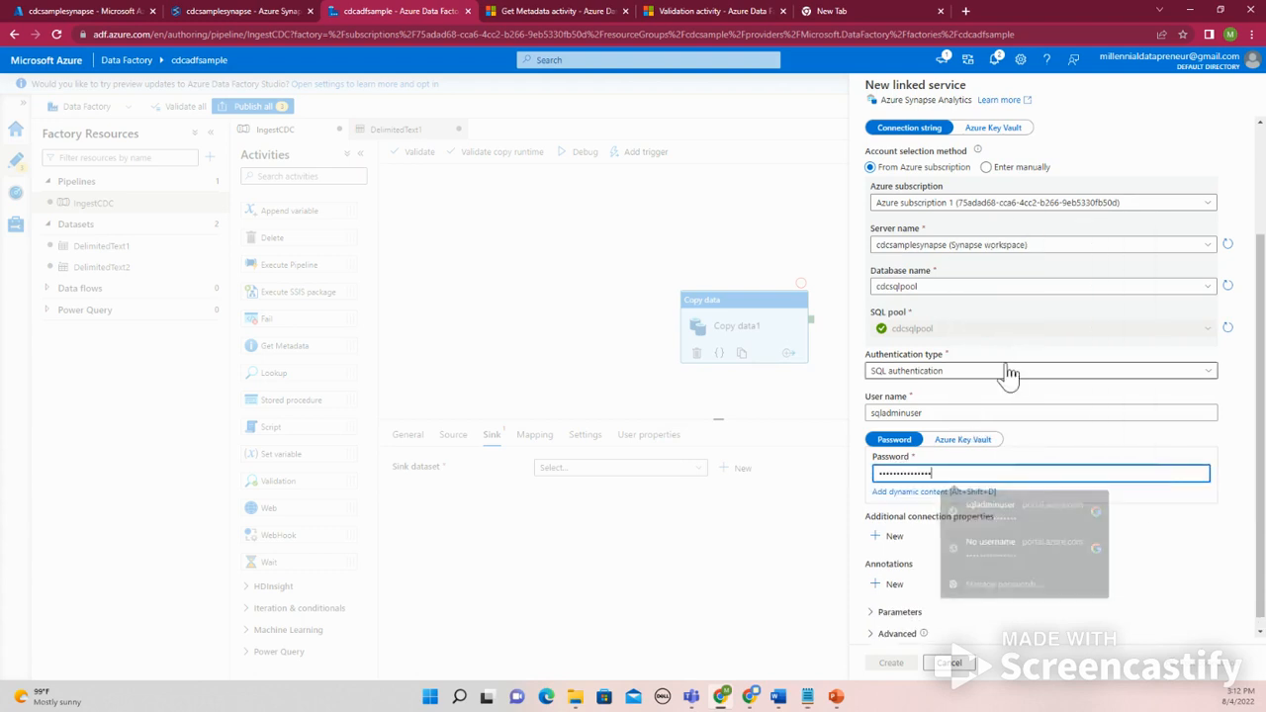
# Step: Test the connection of the Azure Synapse Analytics linked service and create it
pyautogui.scroll(-1, 1001, 457)
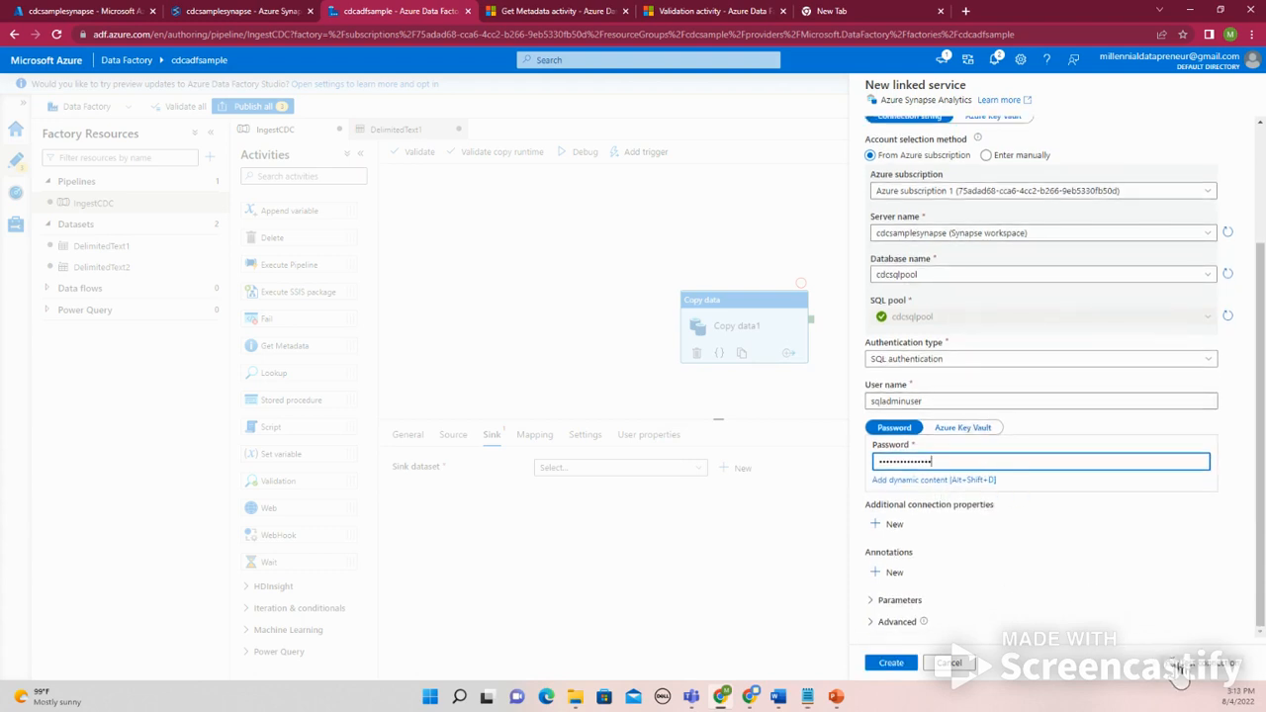
pyautogui.click(1185, 665)
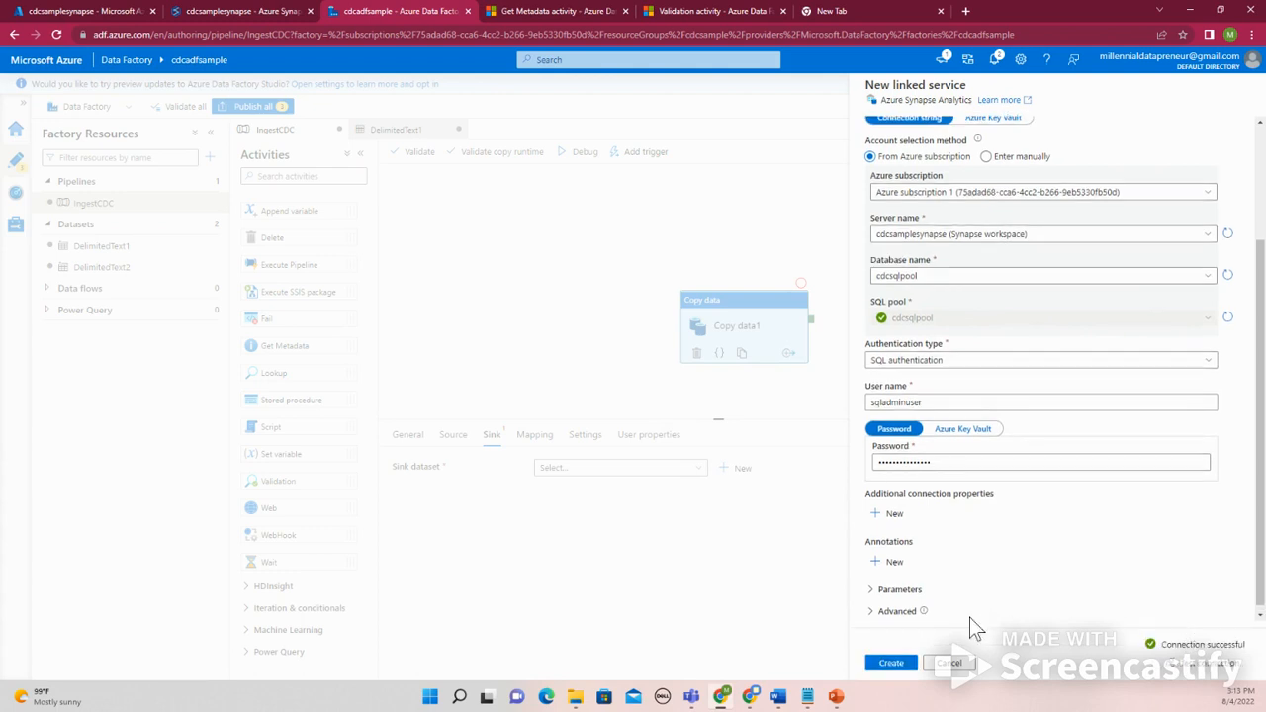
pyautogui.click(890, 665)
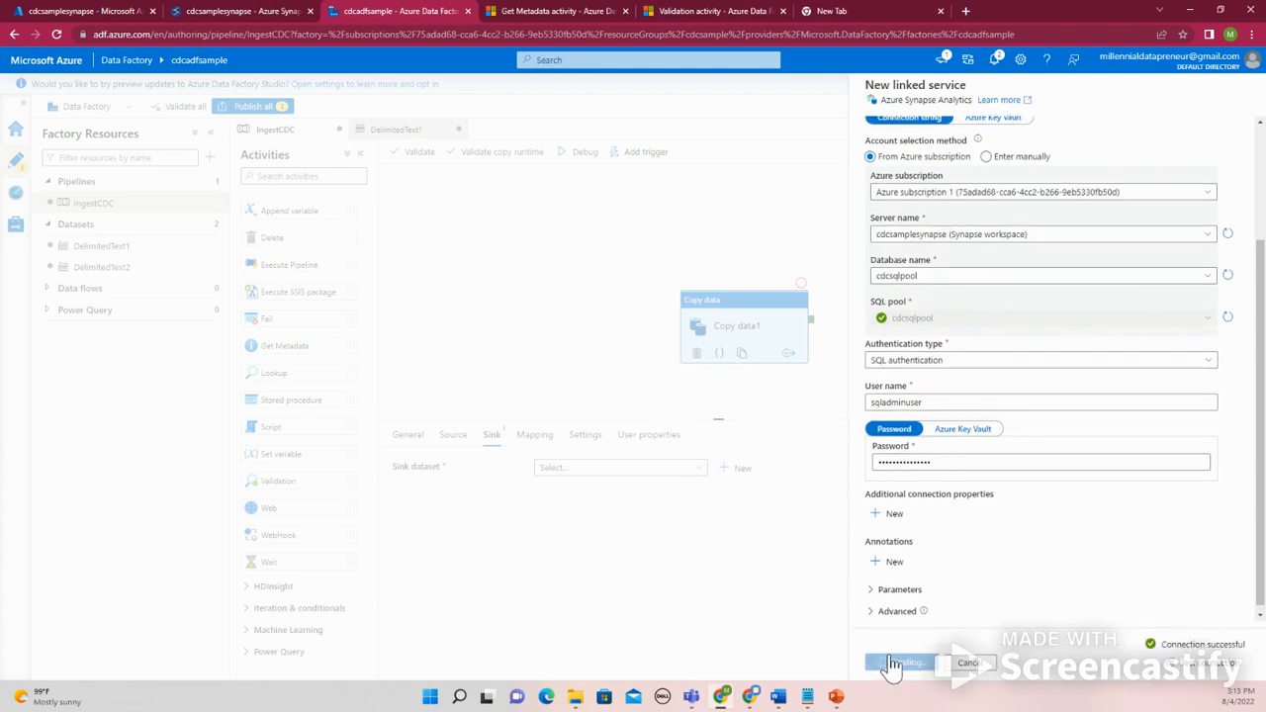
# Step: Select dbo.StageTable as the sink dataset's table and create the dataset
pyautogui.click(944, 210)
pyautogui.click(922, 254)
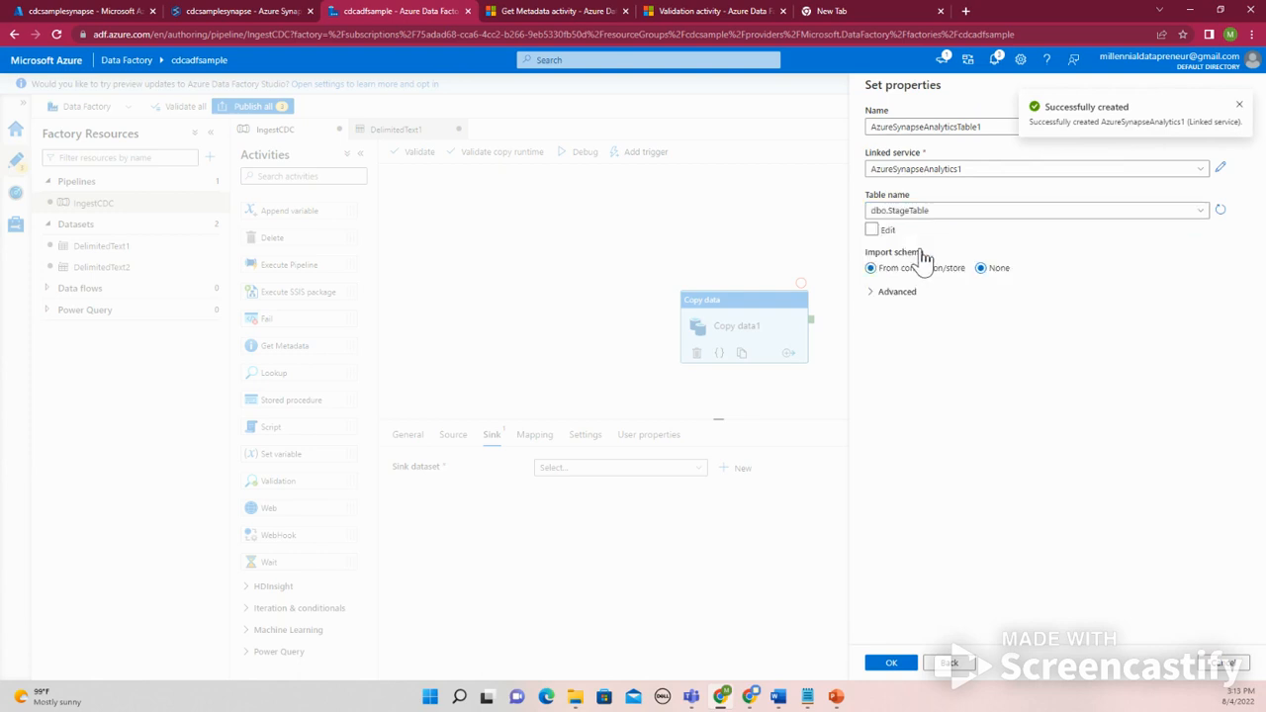
pyautogui.click(891, 665)
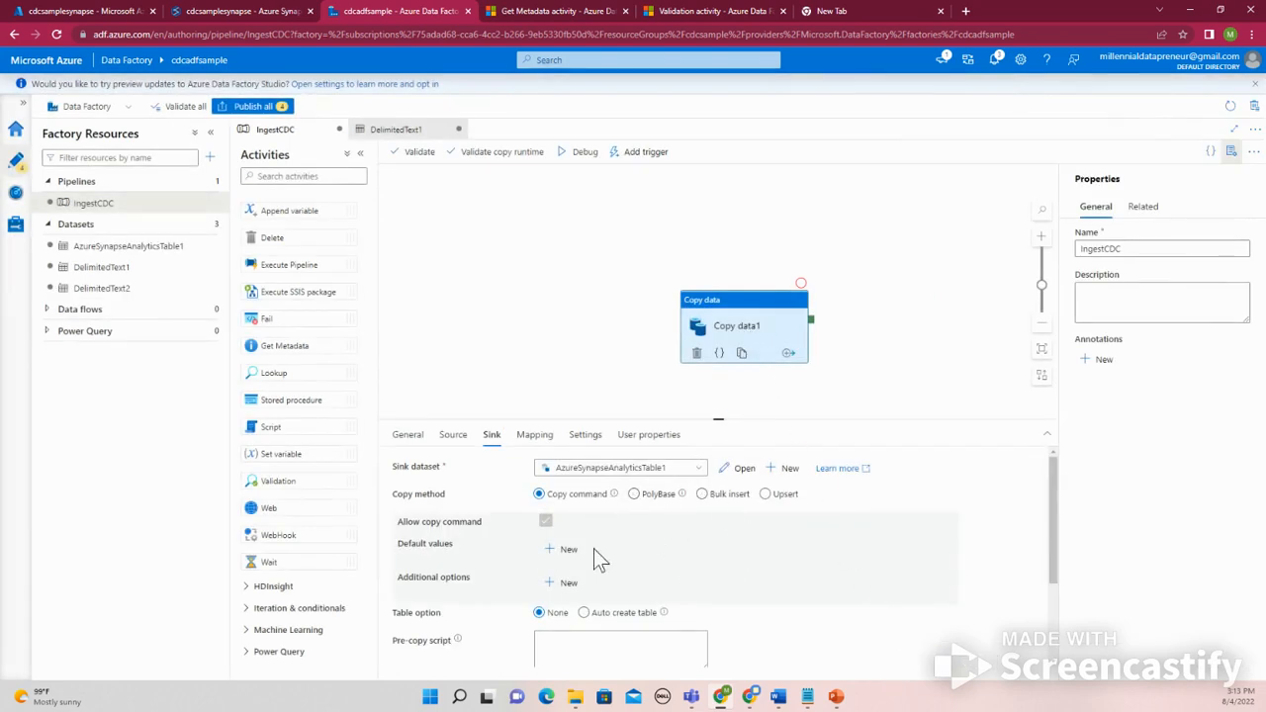
# Step: Check the copy activity's source and sink, switch to PowerPoint to review the stage table's load method on the first slide, and return to Data Factory
pyautogui.click(457, 438)
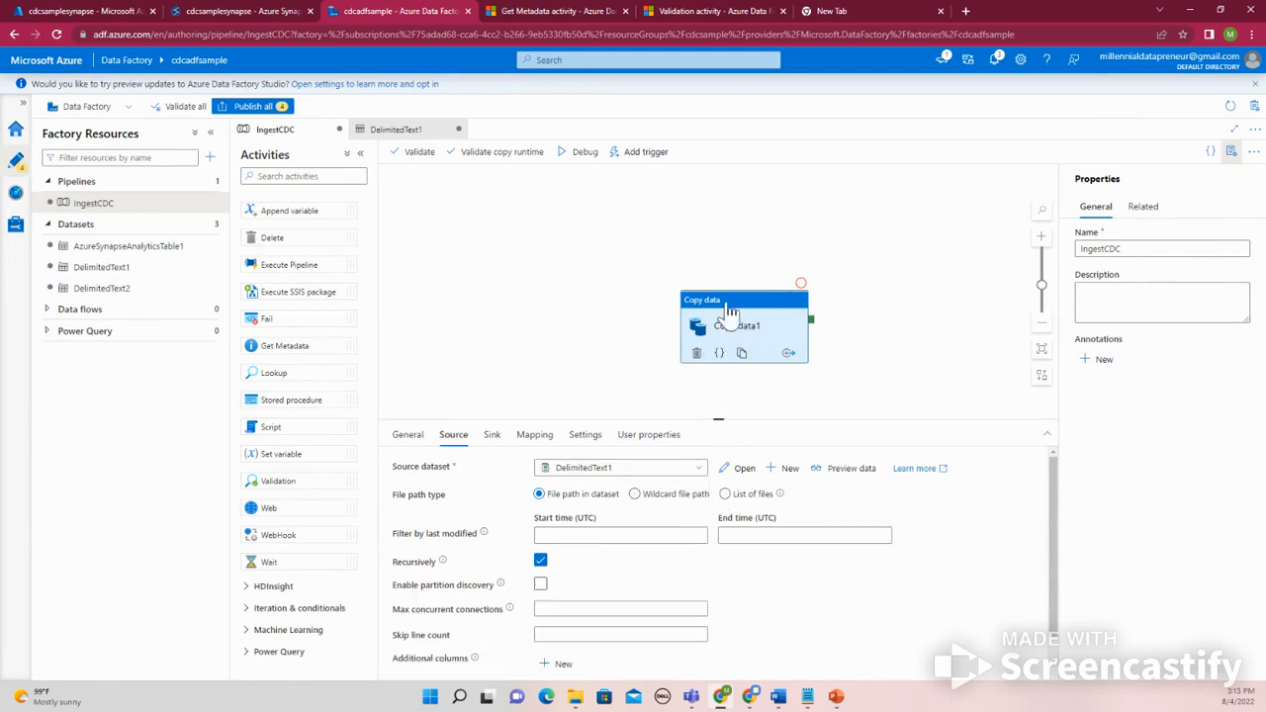
pyautogui.click(486, 435)
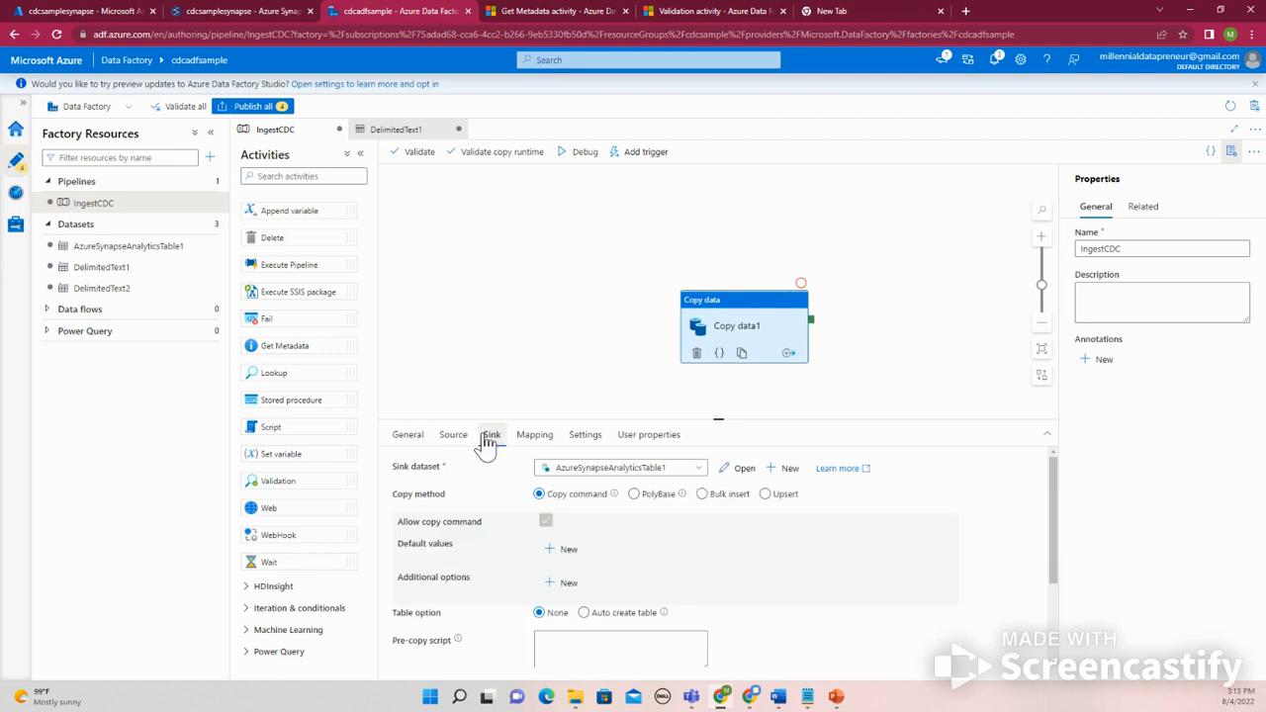
pyautogui.click(836, 697)
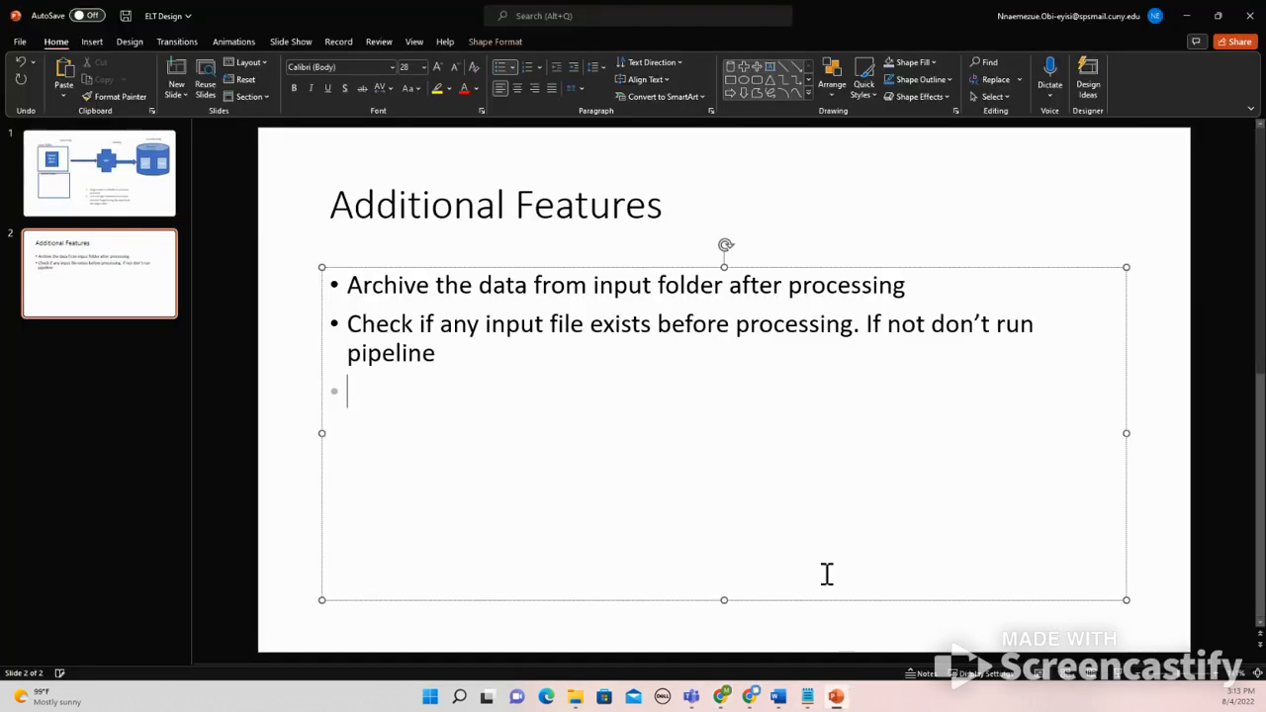
pyautogui.click(110, 176)
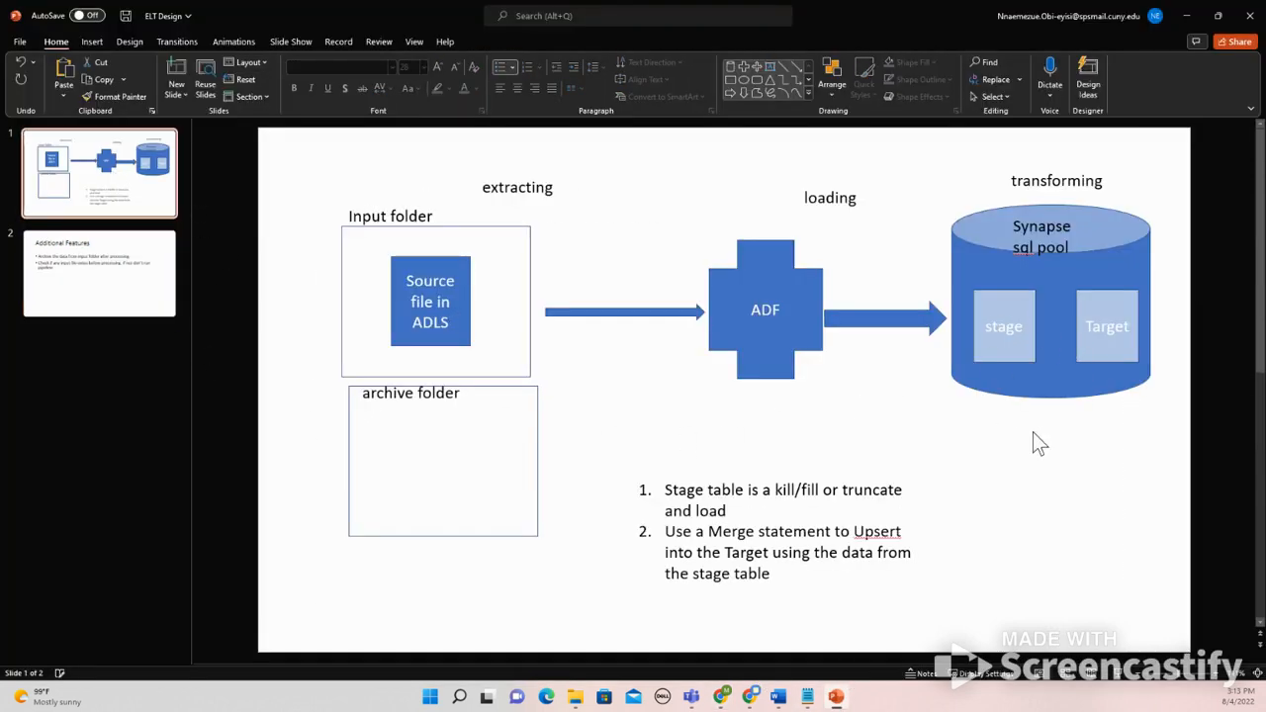
pyautogui.click(802, 492)
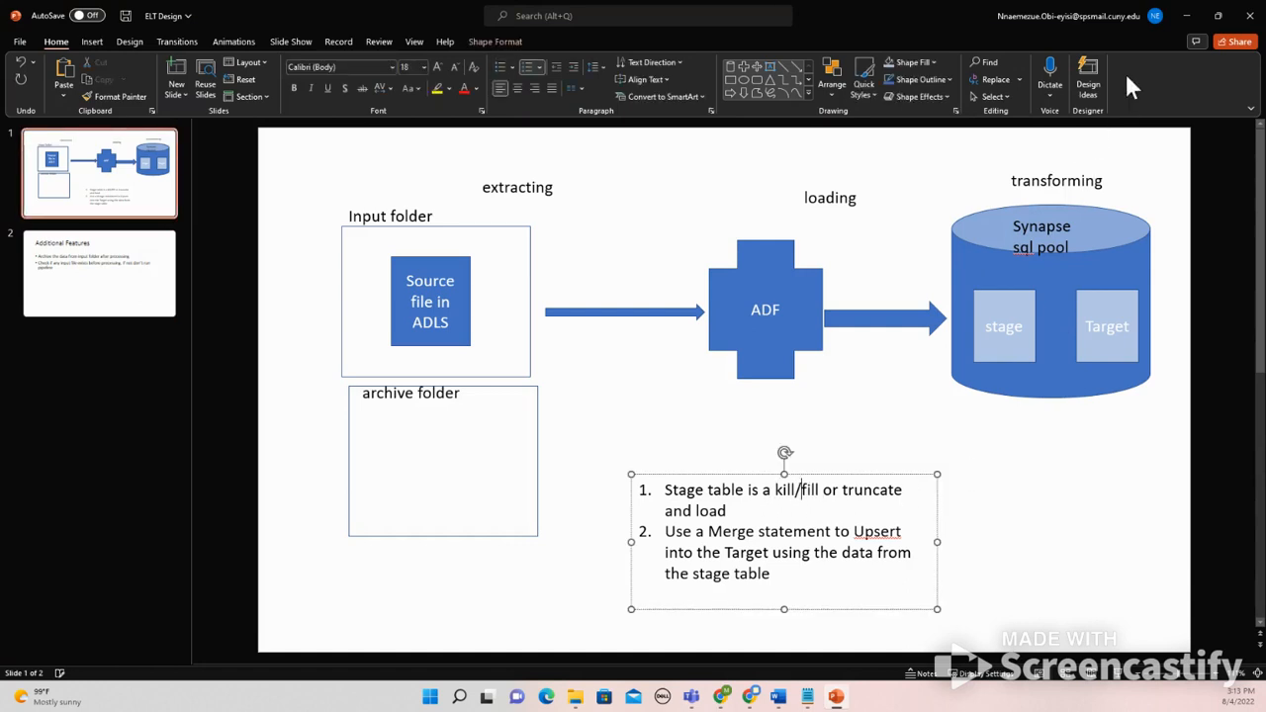
pyautogui.click(1003, 322)
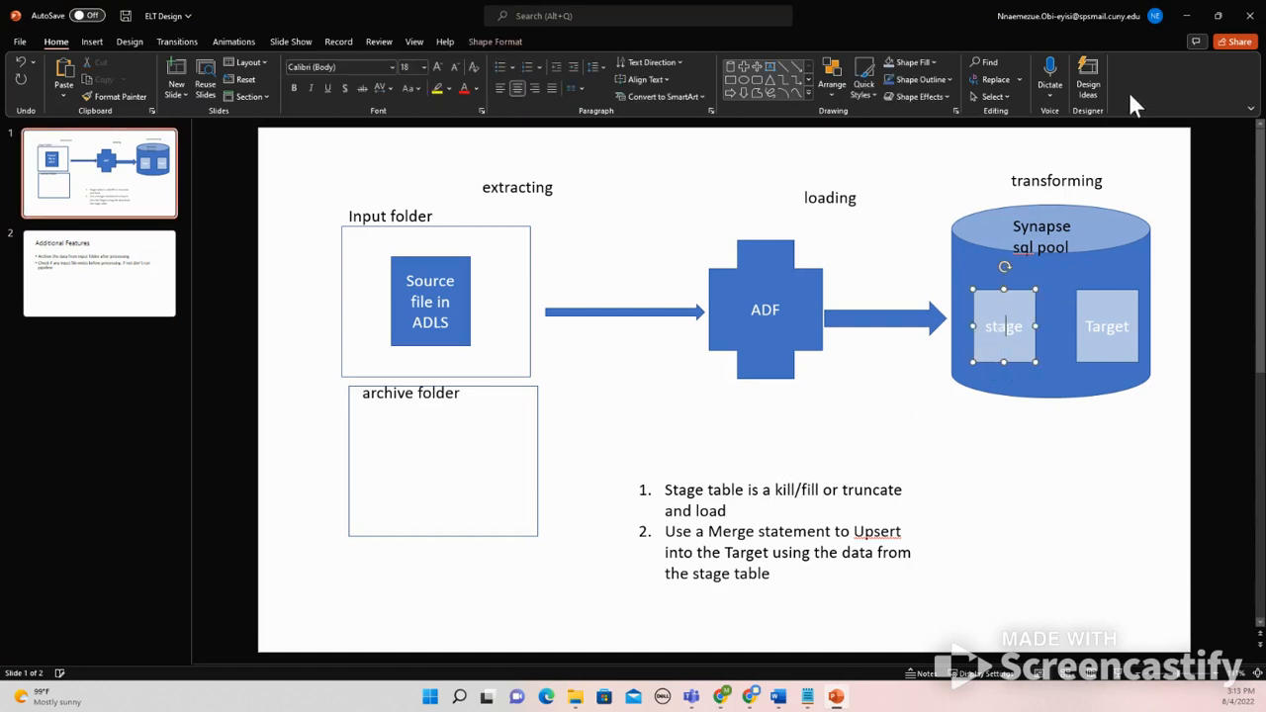
pyautogui.click(1185, 16)
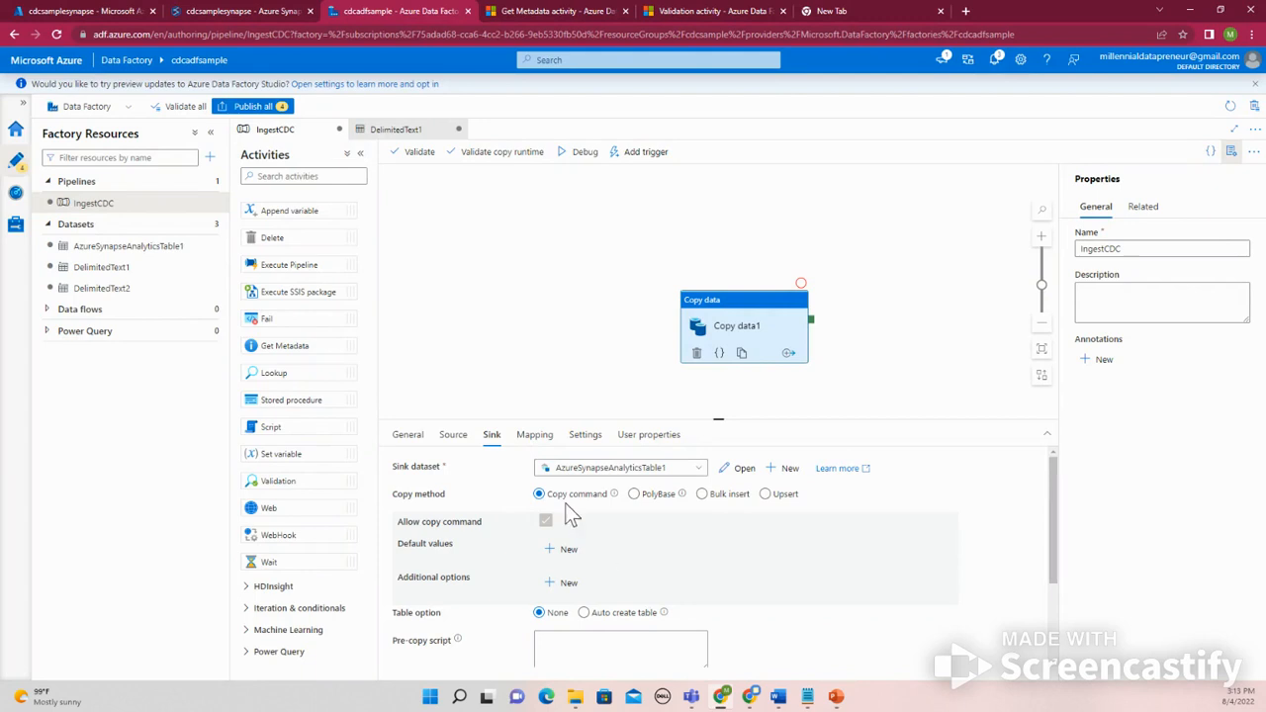
# Step: Examine the copy activity's sink settings to locate the Pre-copy script option
pyautogui.scroll(-3, 613, 562)
pyautogui.scroll(3, 613, 562)
pyautogui.scroll(-1, 619, 566)
pyautogui.scroll(2, 594, 574)
pyautogui.scroll(-3, 598, 579)
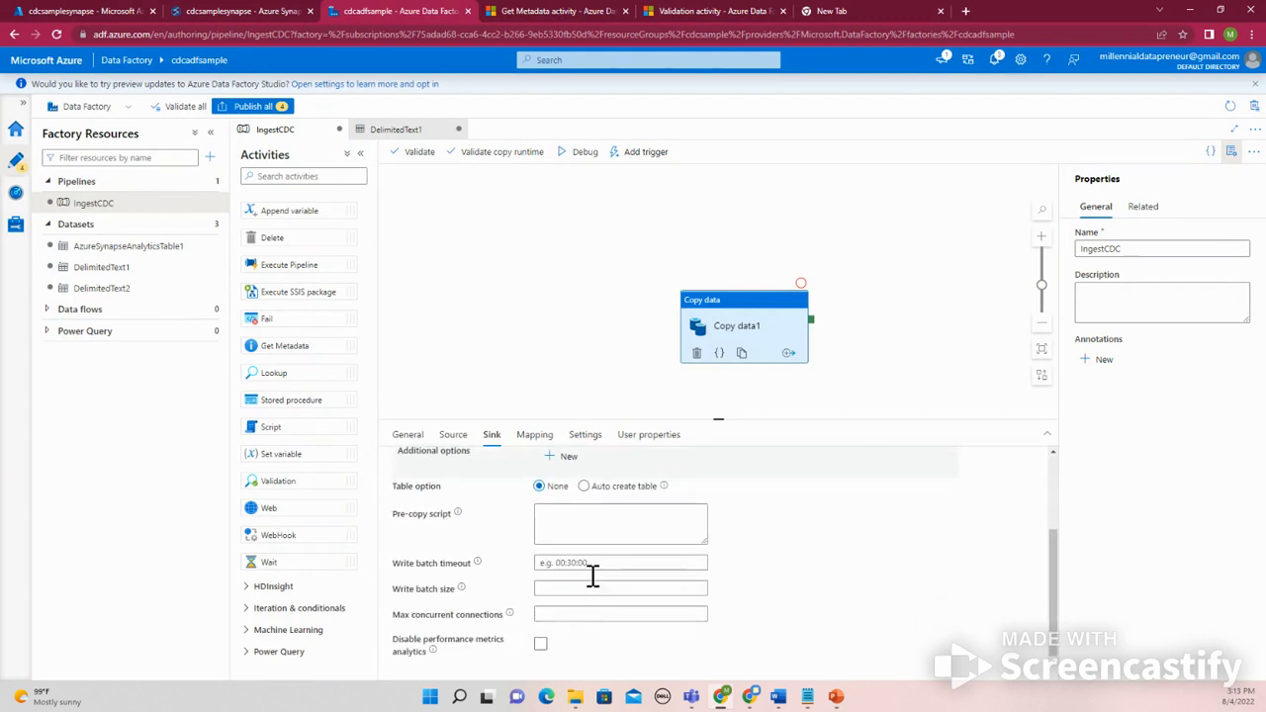
pyautogui.scroll(3, 549, 622)
pyautogui.scroll(-2, 545, 618)
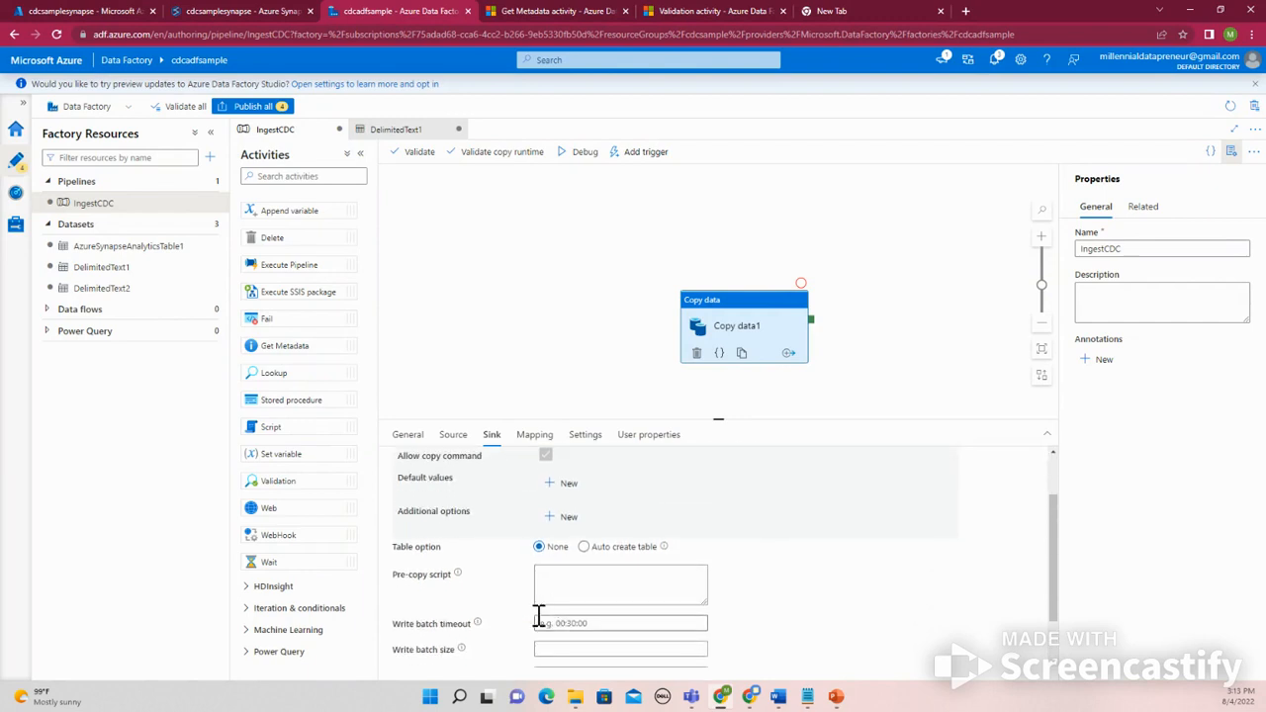
pyautogui.moveTo(393, 578); pyautogui.dragTo(457, 582)
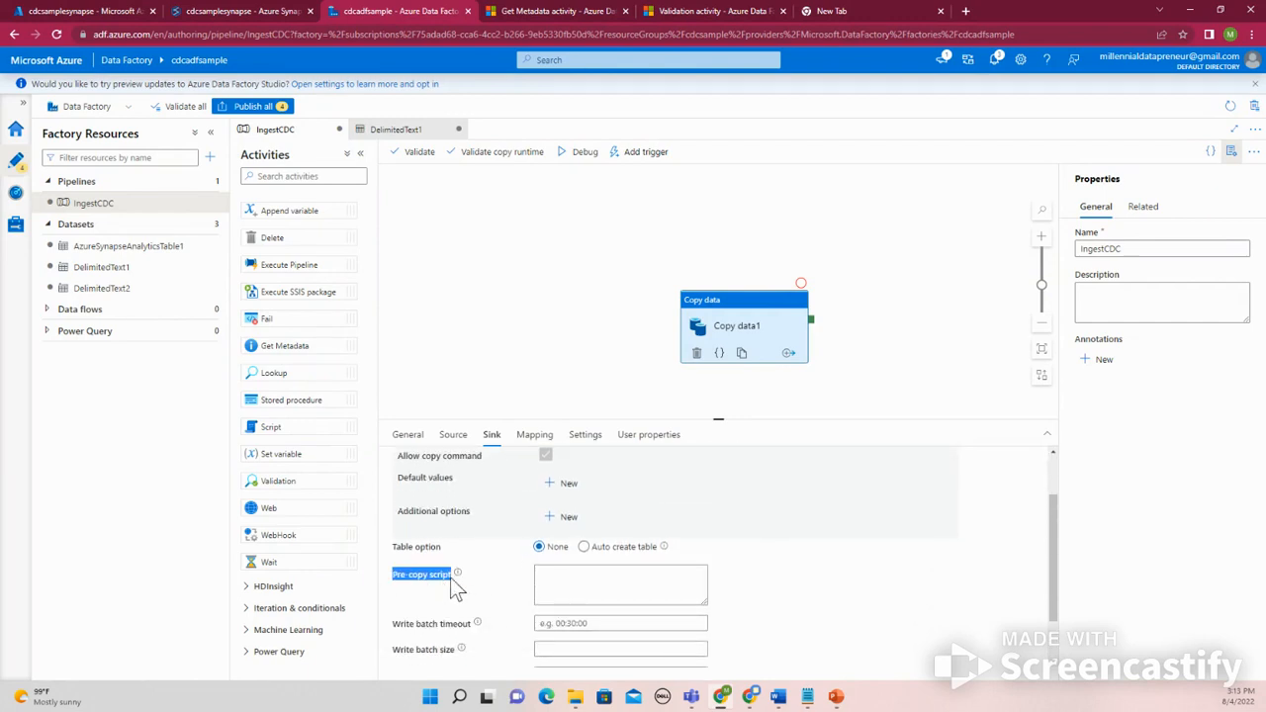
# Step: Enter the pre-copy script TRUNCATE TABLE [dbo].[StageTable] in the copy activity's sink, copying the table name from Synapse's CREATE STAGE TABLE script
pyautogui.click(562, 579)
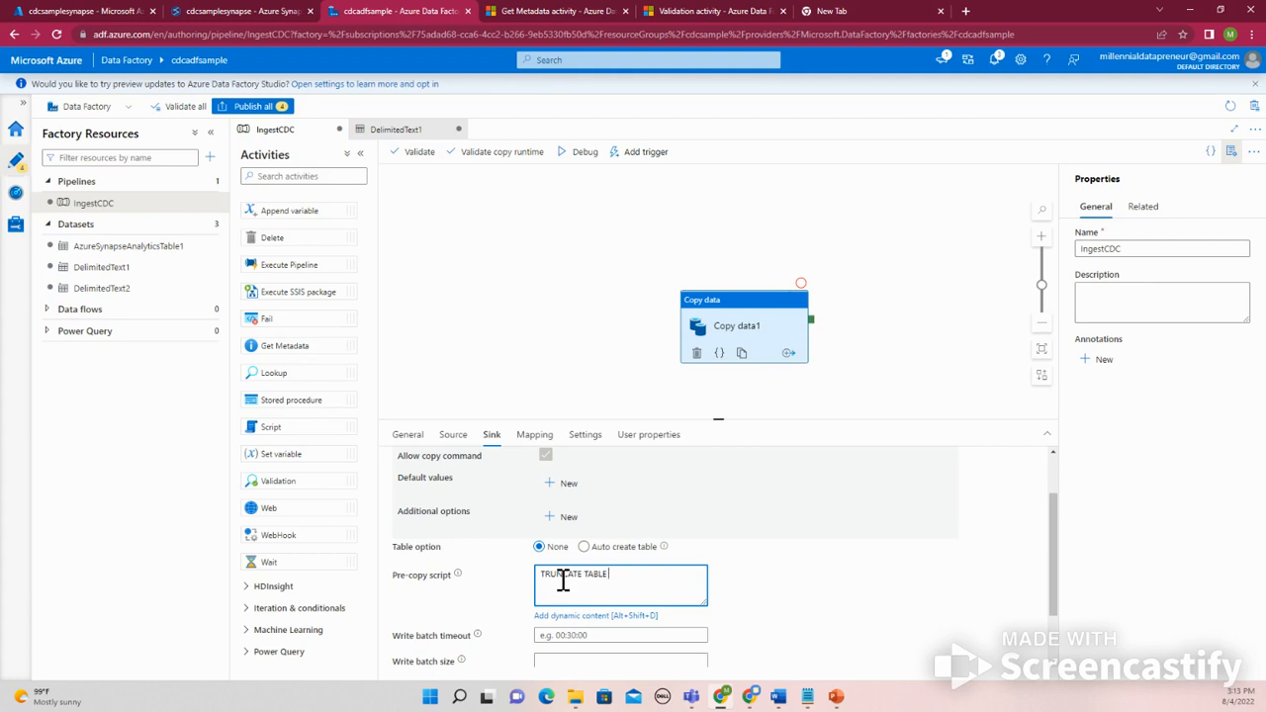
pyautogui.click(220, 10)
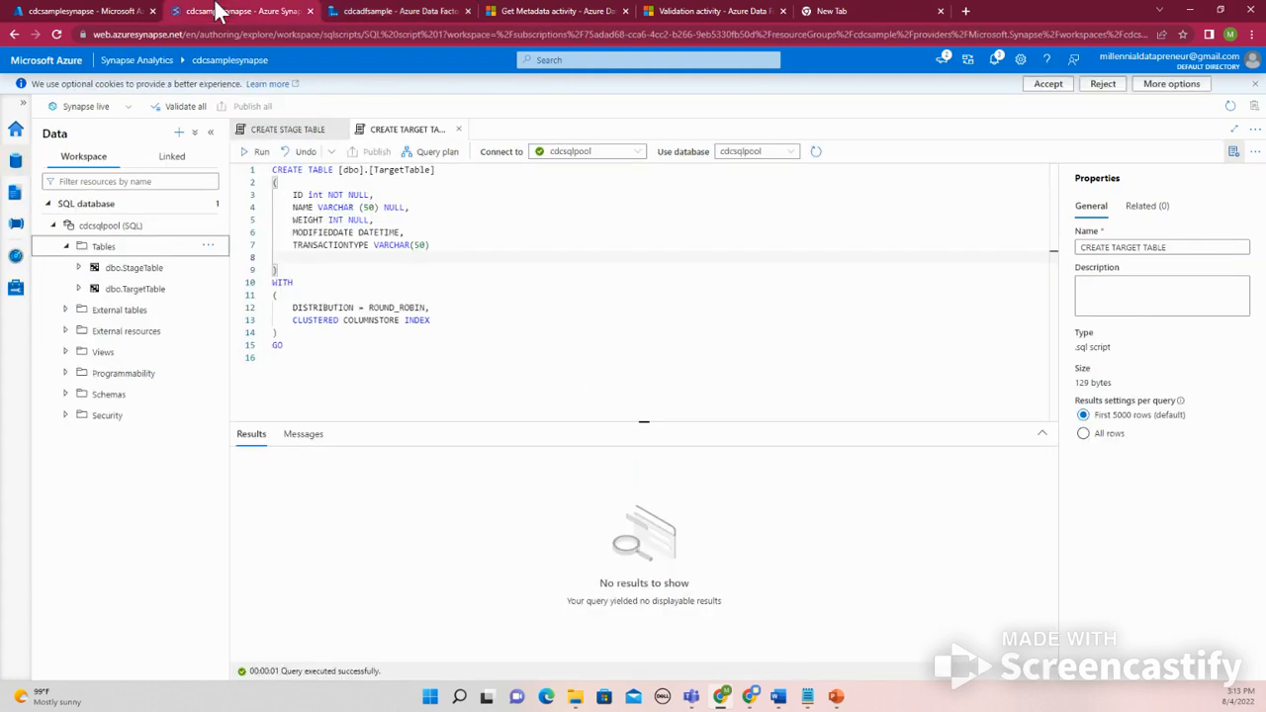
pyautogui.click(297, 130)
pyautogui.moveTo(428, 170); pyautogui.dragTo(341, 172)
pyautogui.moveTo(441, 178); pyautogui.dragTo(336, 172)
pyautogui.hotkey('ctrl', 'c')
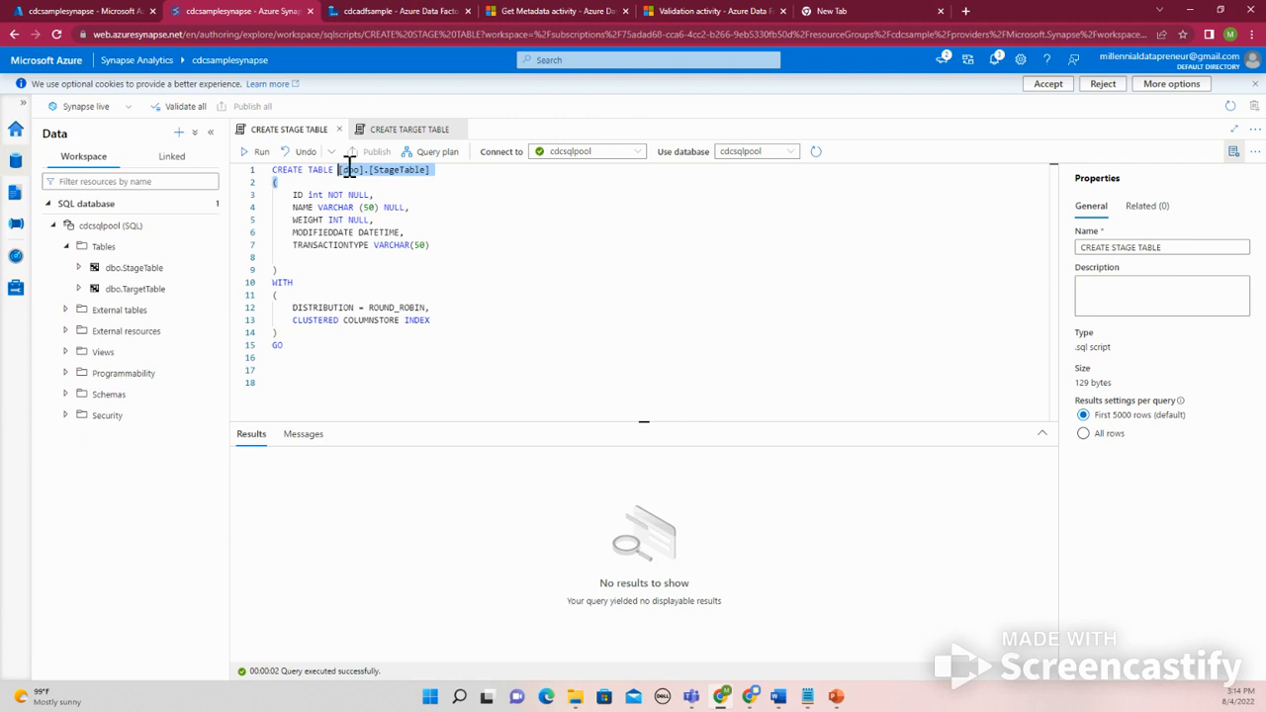
pyautogui.click(445, 12)
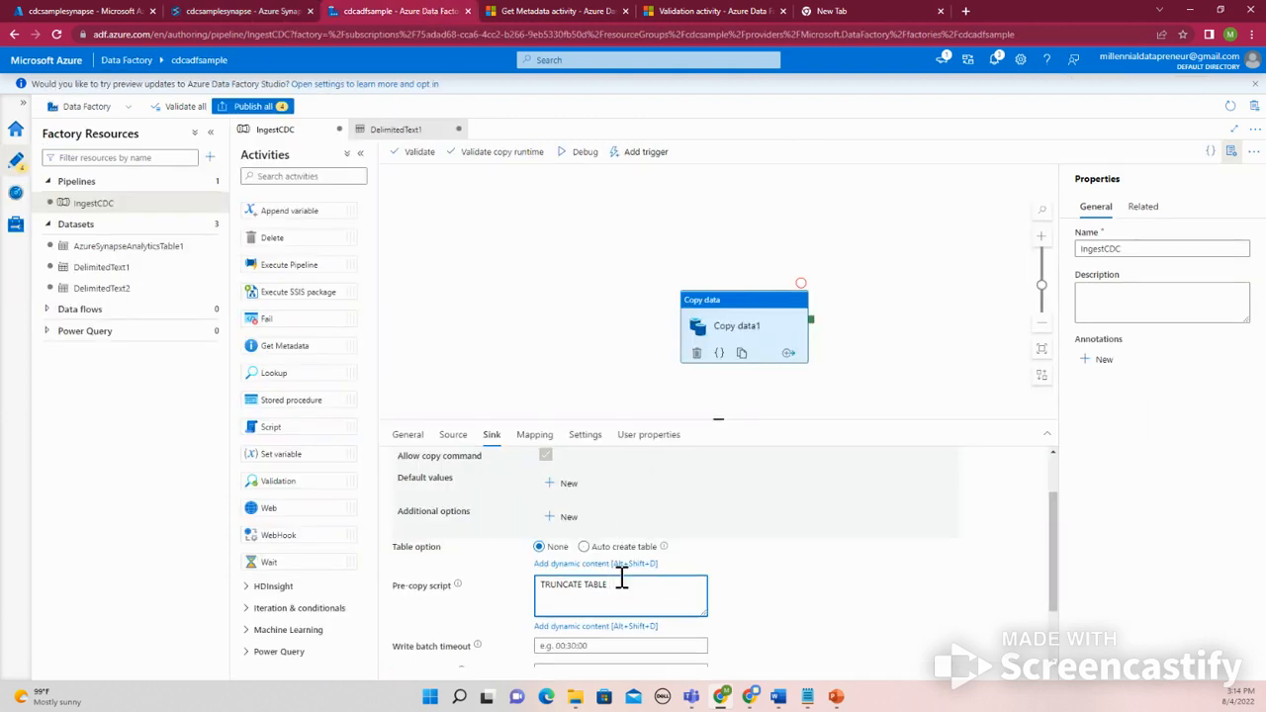
pyautogui.hotkey('ctrl', 'v')
pyautogui.scroll(2, 805, 609)
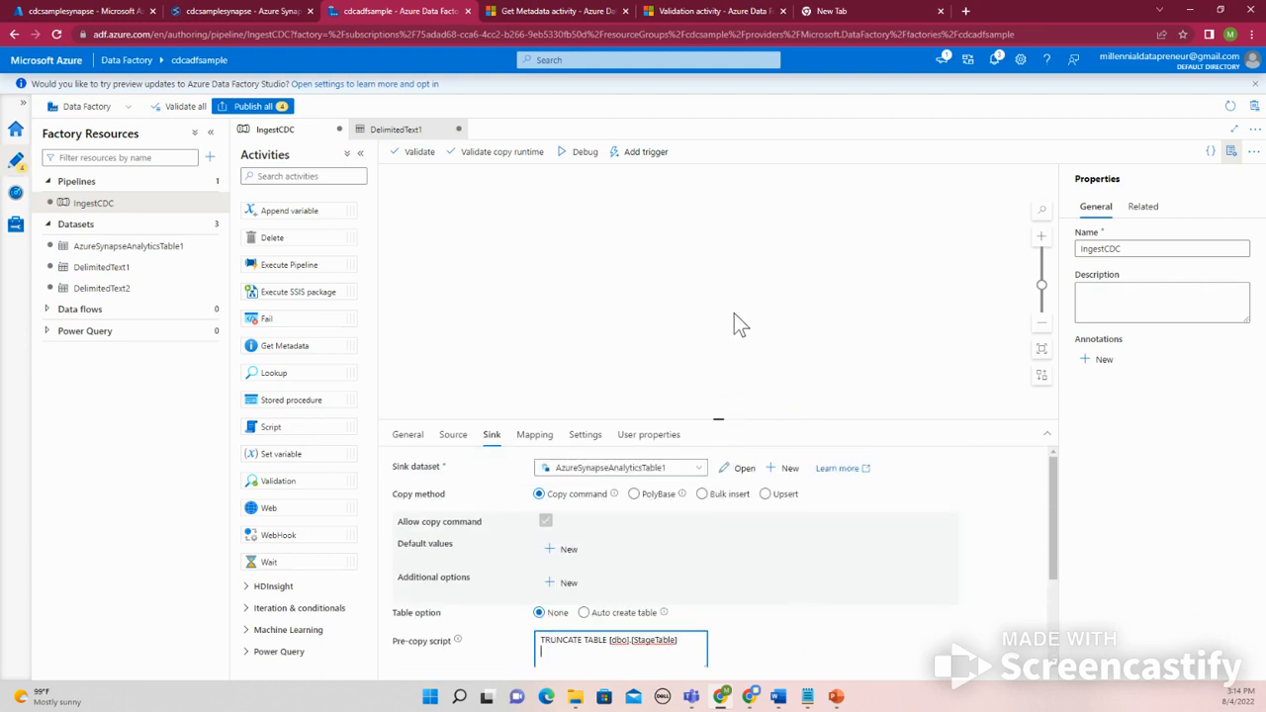
# Step: Validate the IngestCDC pipeline to check the copy activity's configuration
pyautogui.click(440, 295)
pyautogui.scroll(-4, 744, 298)
pyautogui.scroll(2, 751, 303)
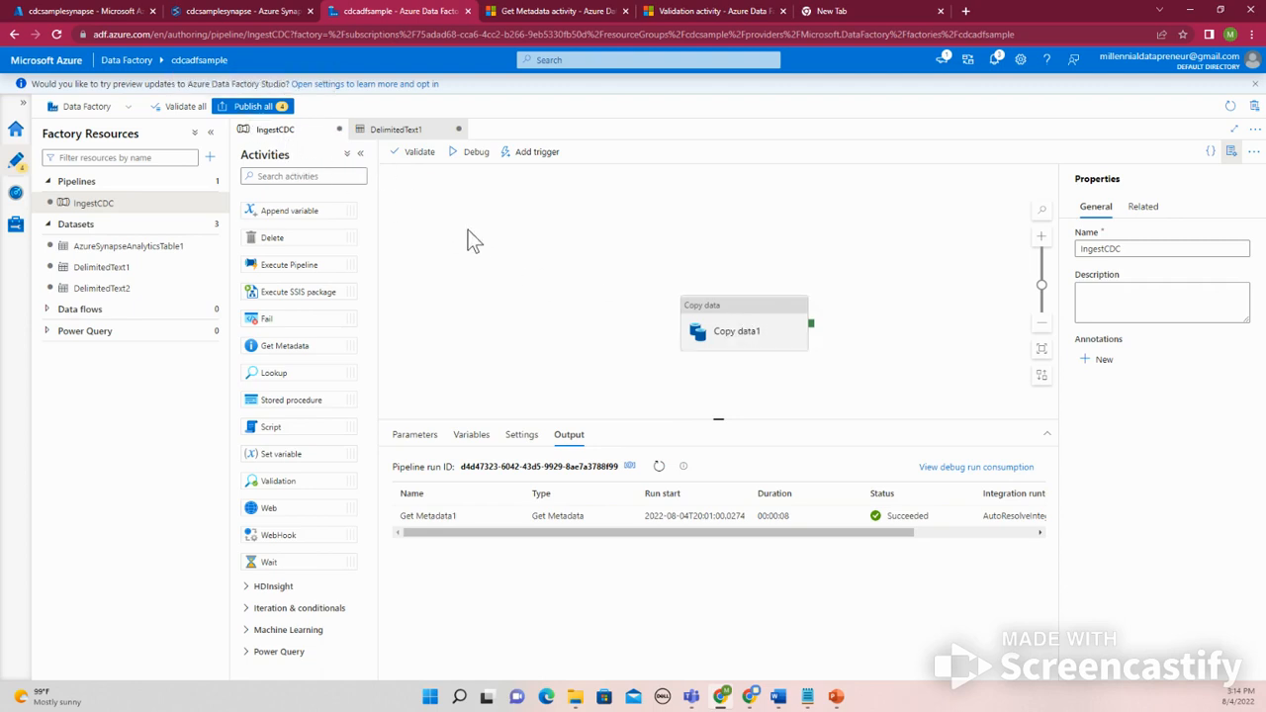
pyautogui.click(417, 153)
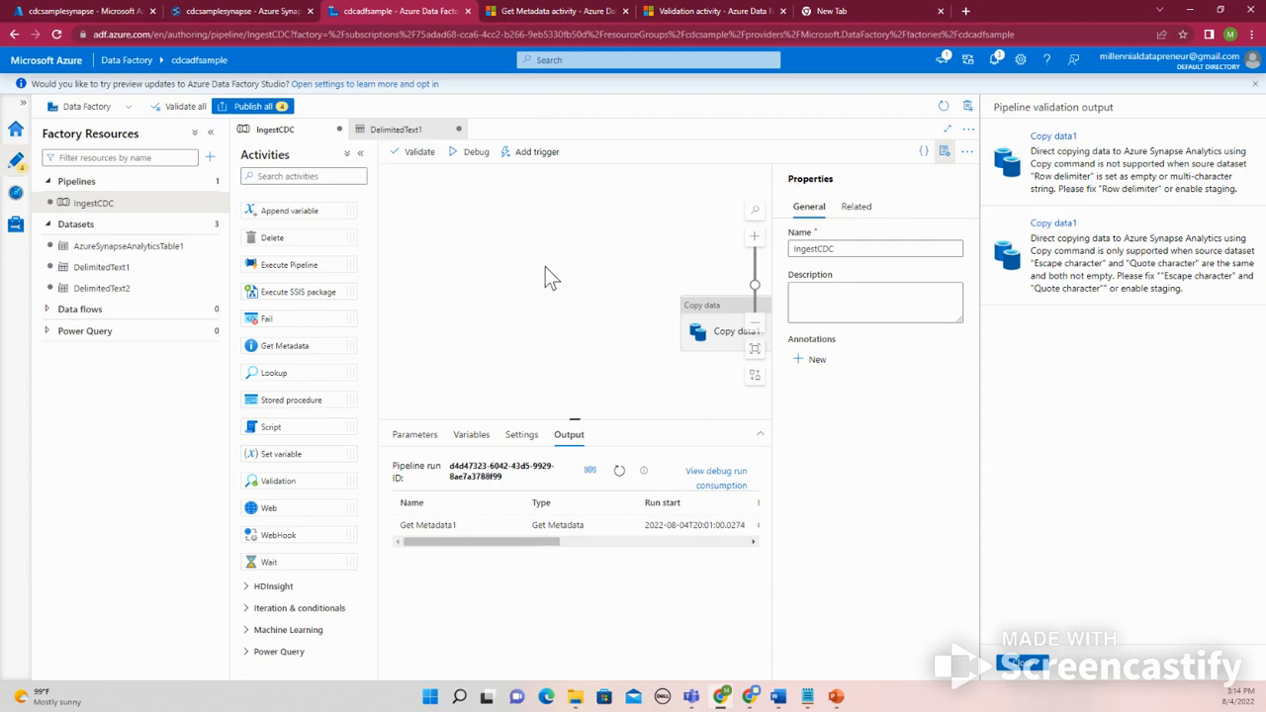
# Step: Open the DelimitedText1 source dataset and set its row delimiter to Line feed (\n)
pyautogui.click(1138, 173)
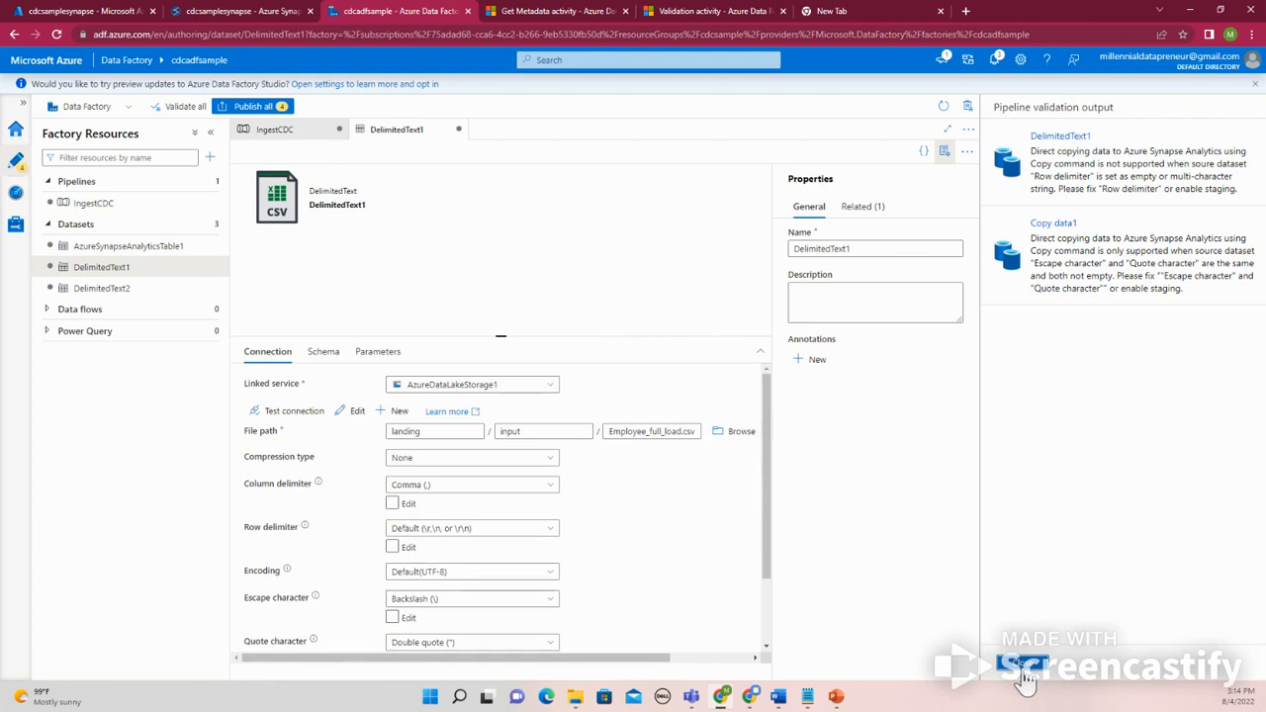
pyautogui.click(517, 515)
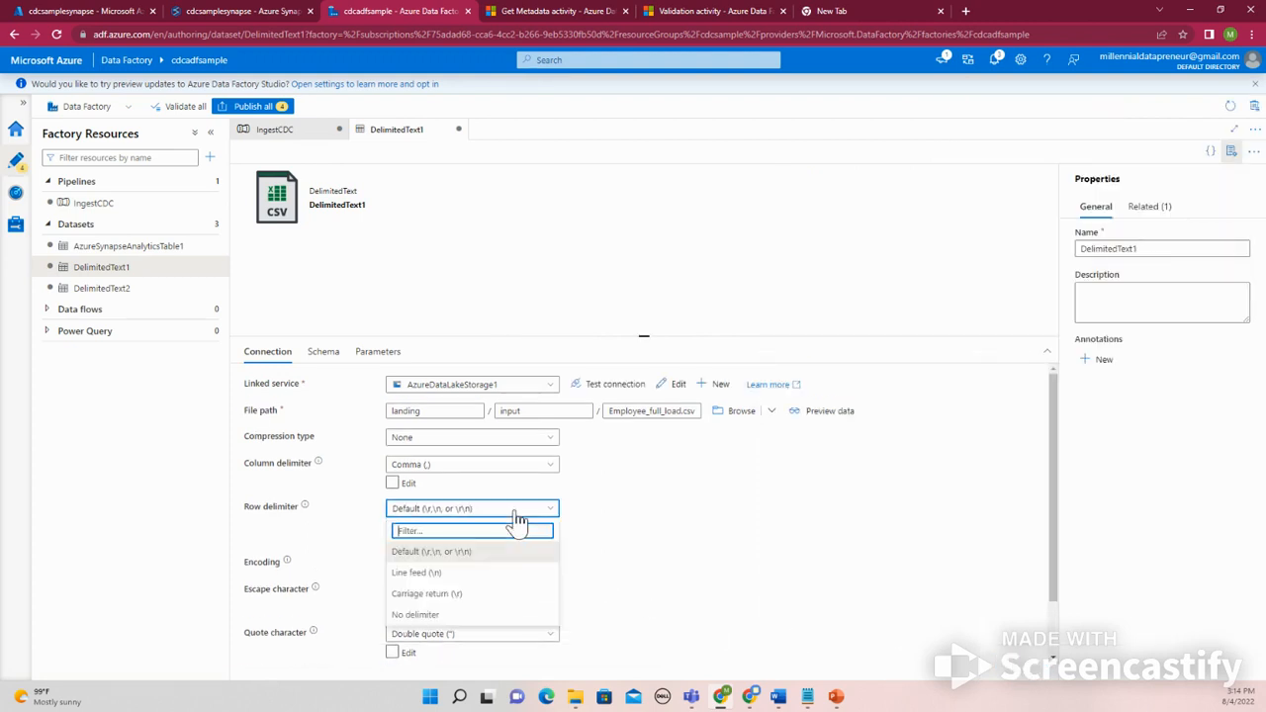
pyautogui.click(442, 579)
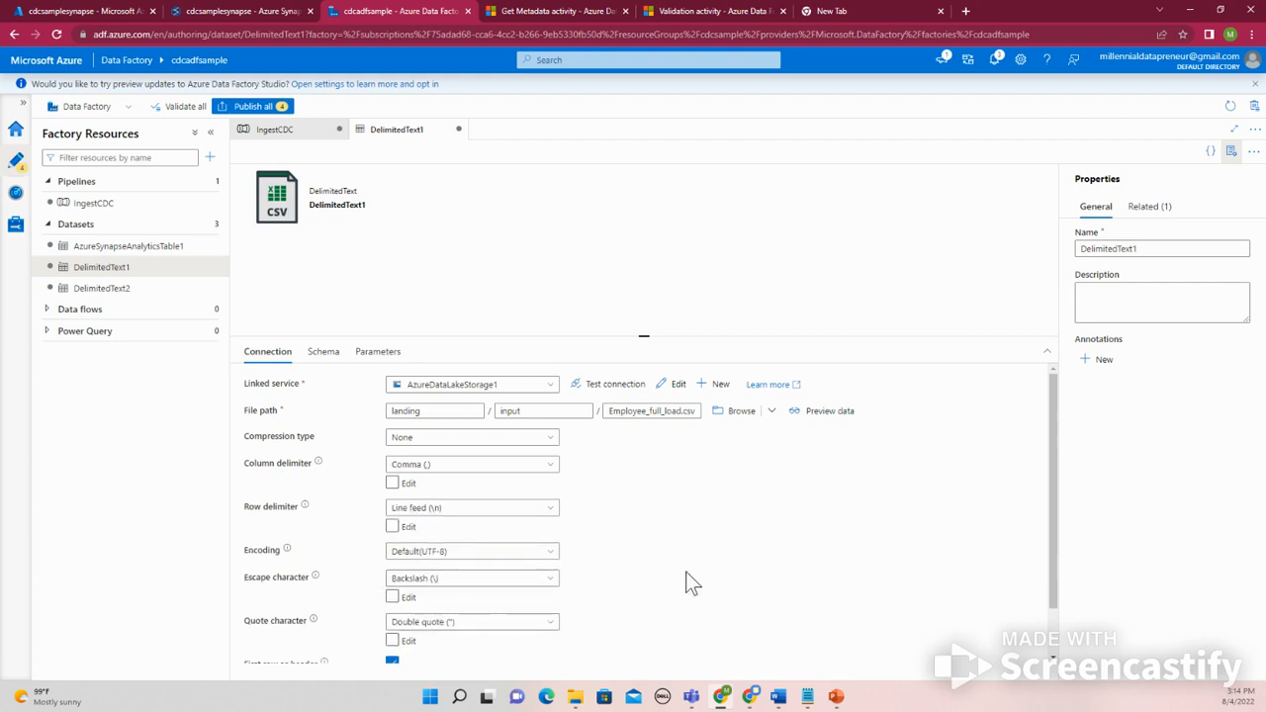
pyautogui.scroll(-1, 460, 588)
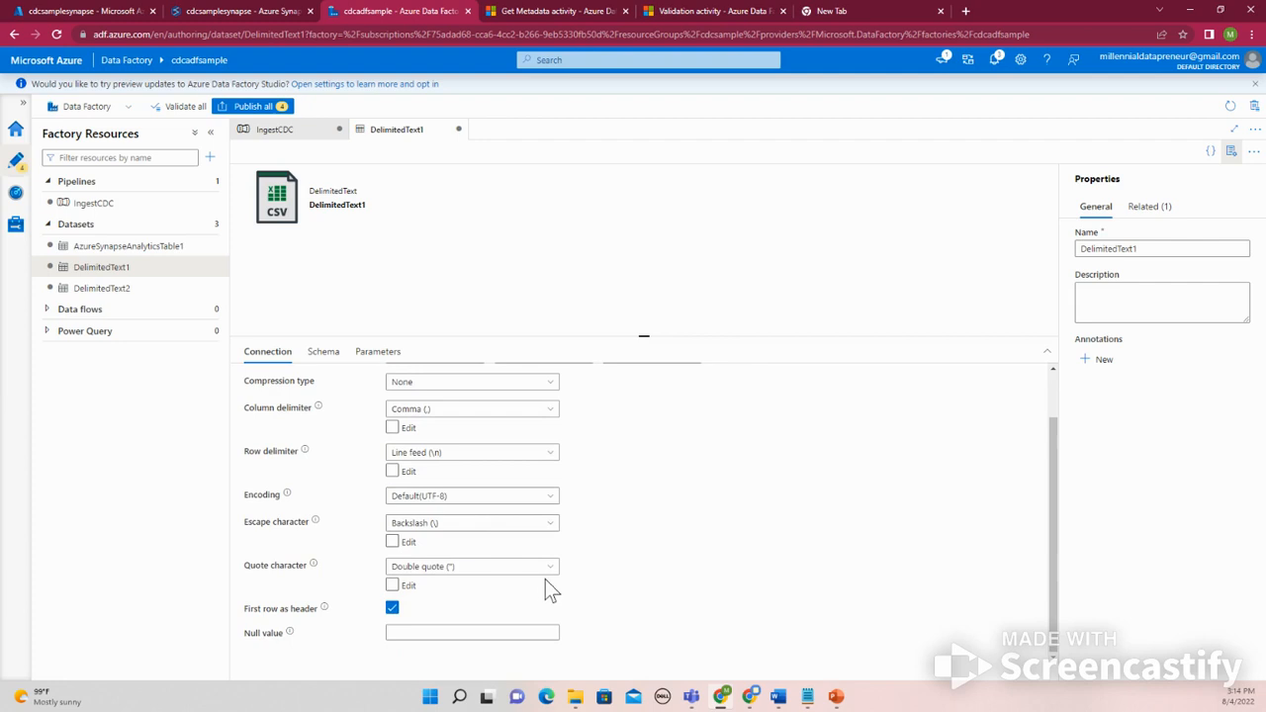
pyautogui.scroll(1, 545, 579)
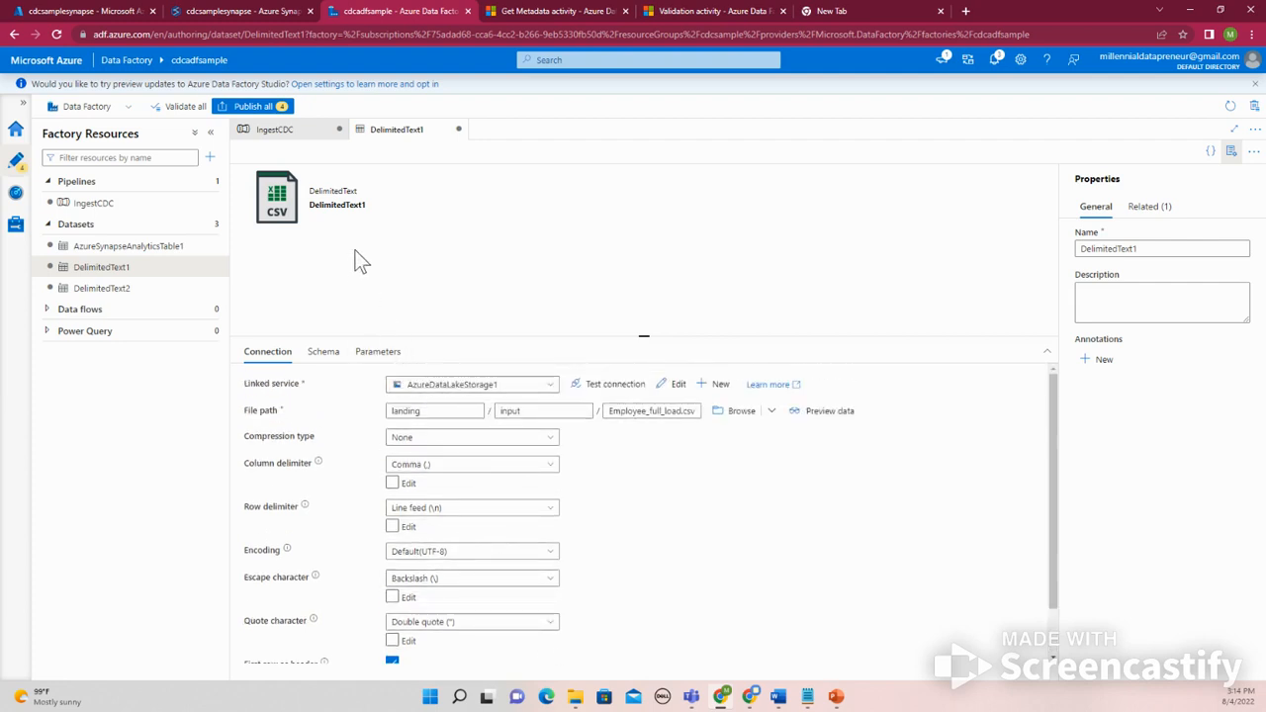
# Step: Validate the IngestCDC pipeline again, check which dataset the copy activity uses as source, and close the validation output
pyautogui.click(289, 138)
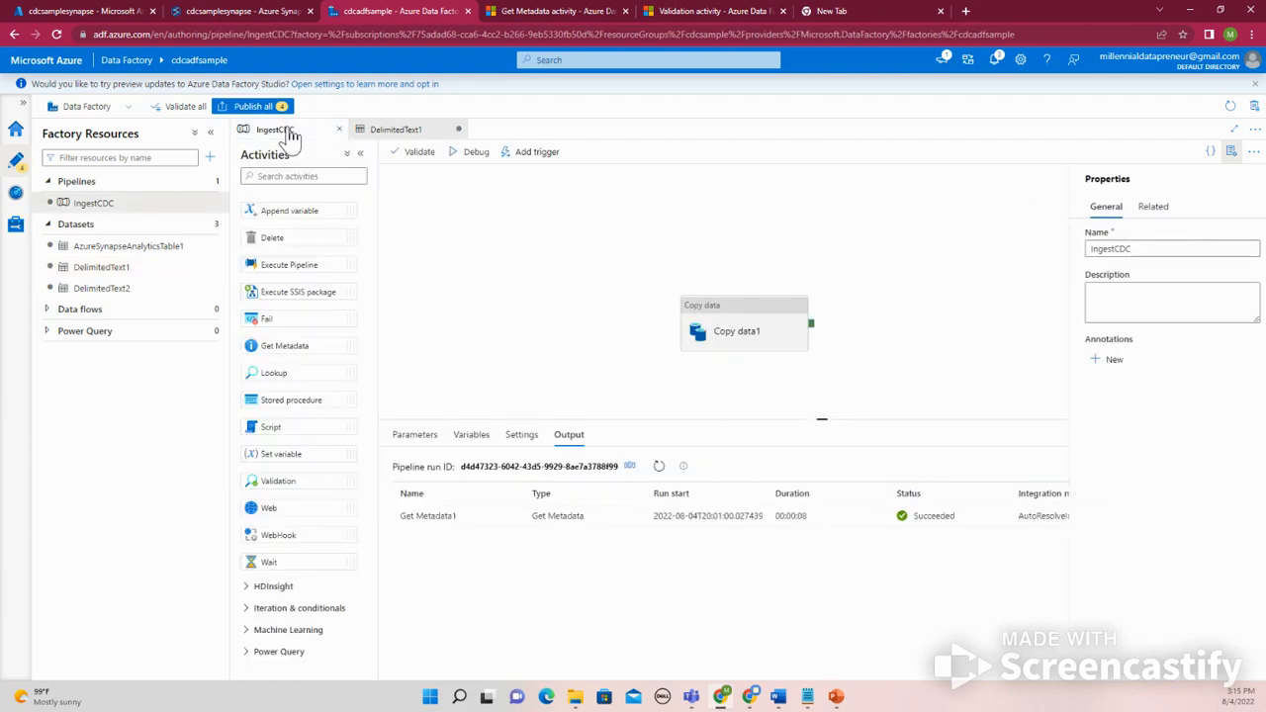
pyautogui.click(416, 159)
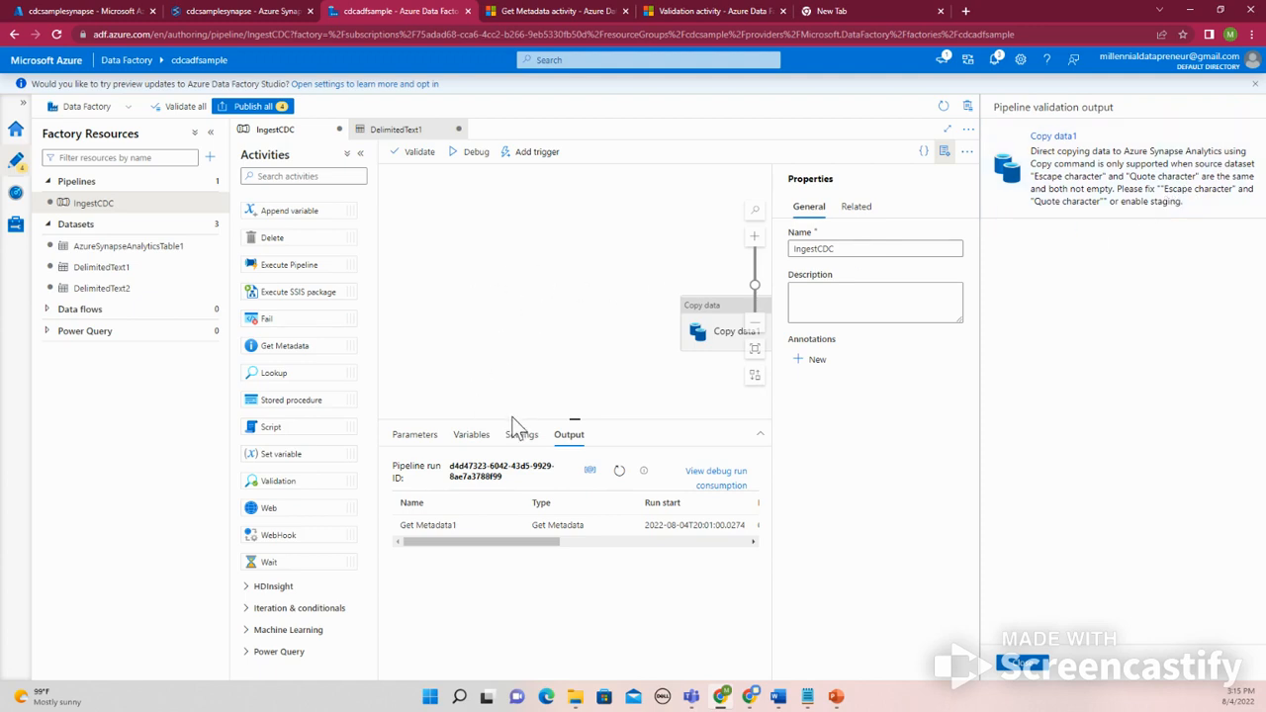
pyautogui.click(704, 337)
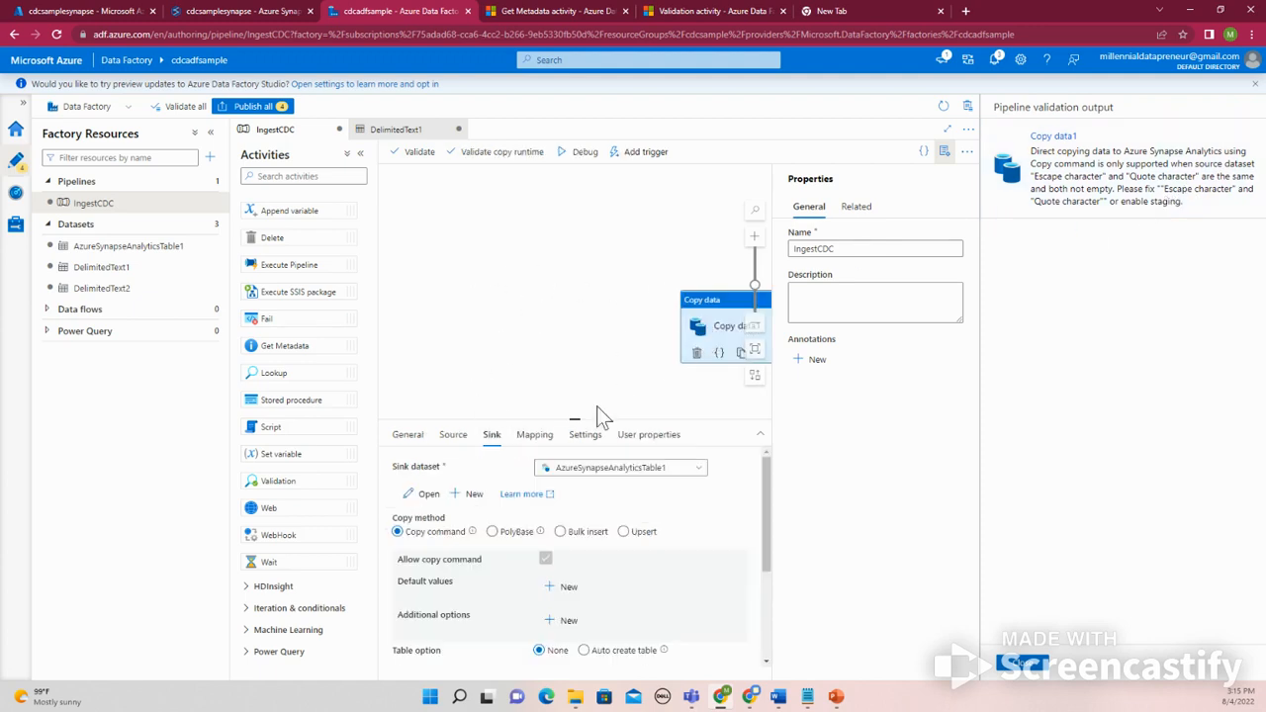
pyautogui.click(461, 443)
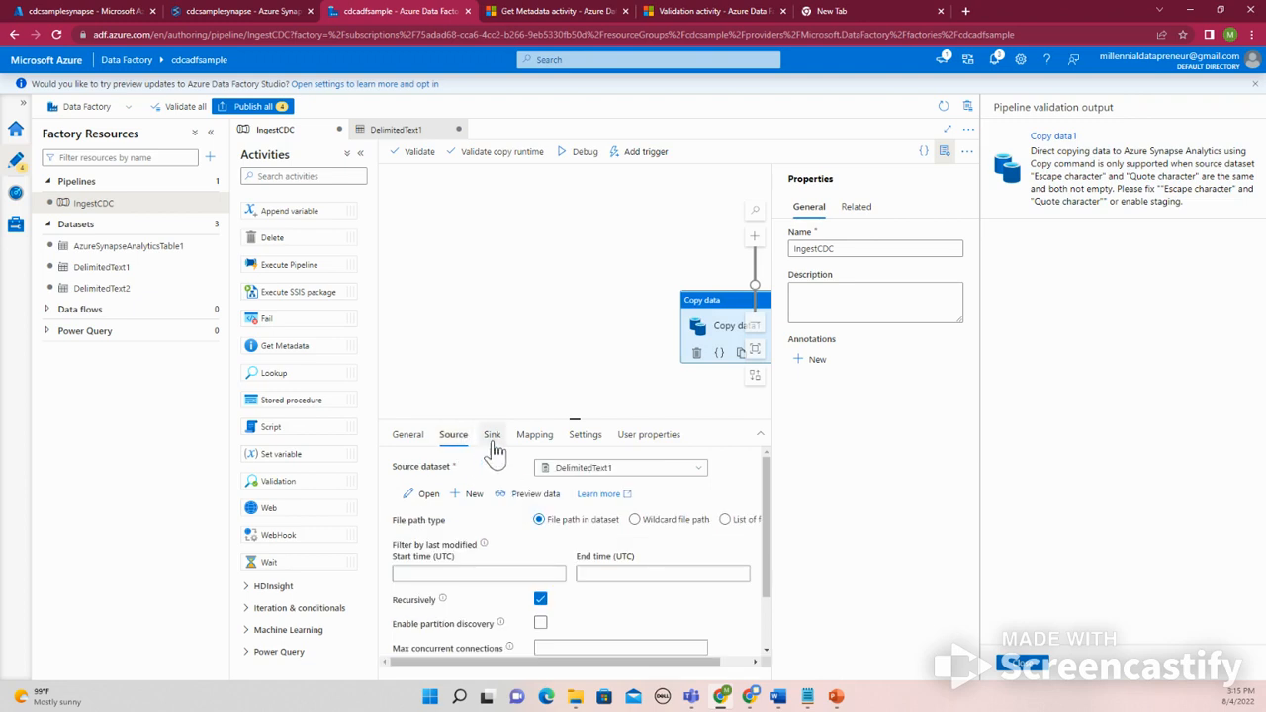
pyautogui.click(1032, 664)
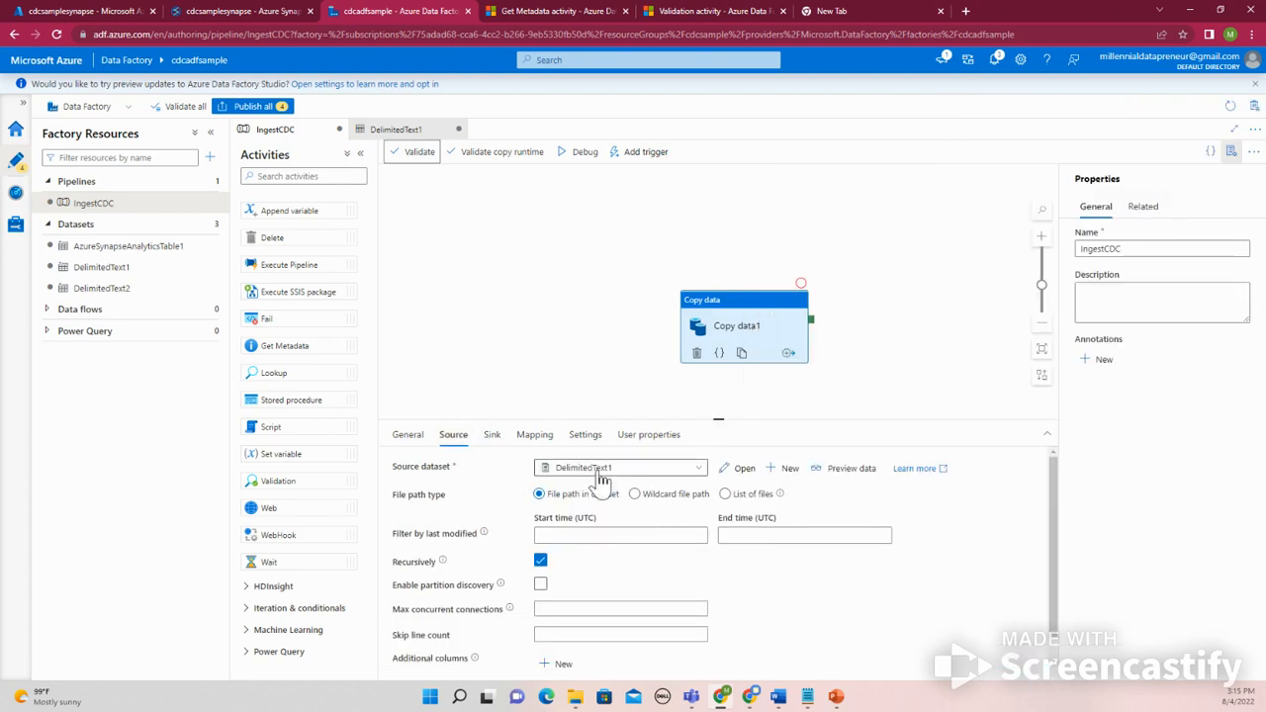
# Step: Set the escape character of the DelimitedText1 dataset to Double quote (")
pyautogui.click(396, 130)
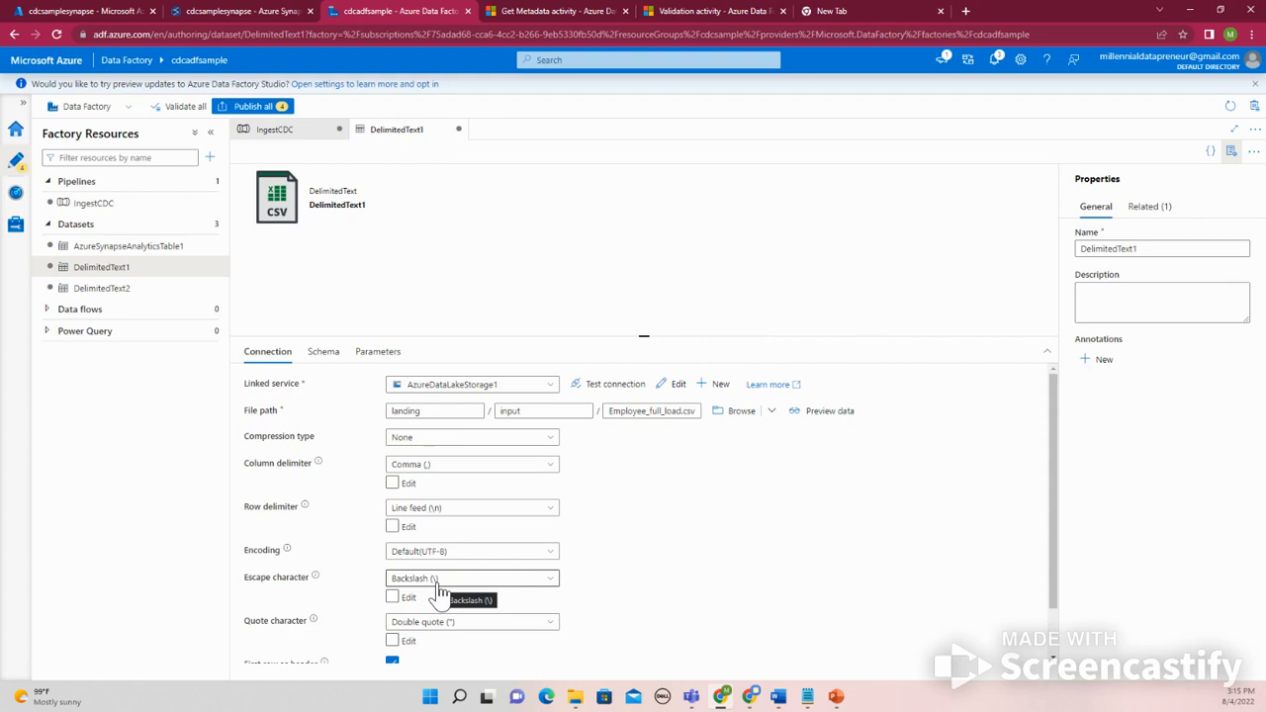
pyautogui.scroll(-1, 438, 589)
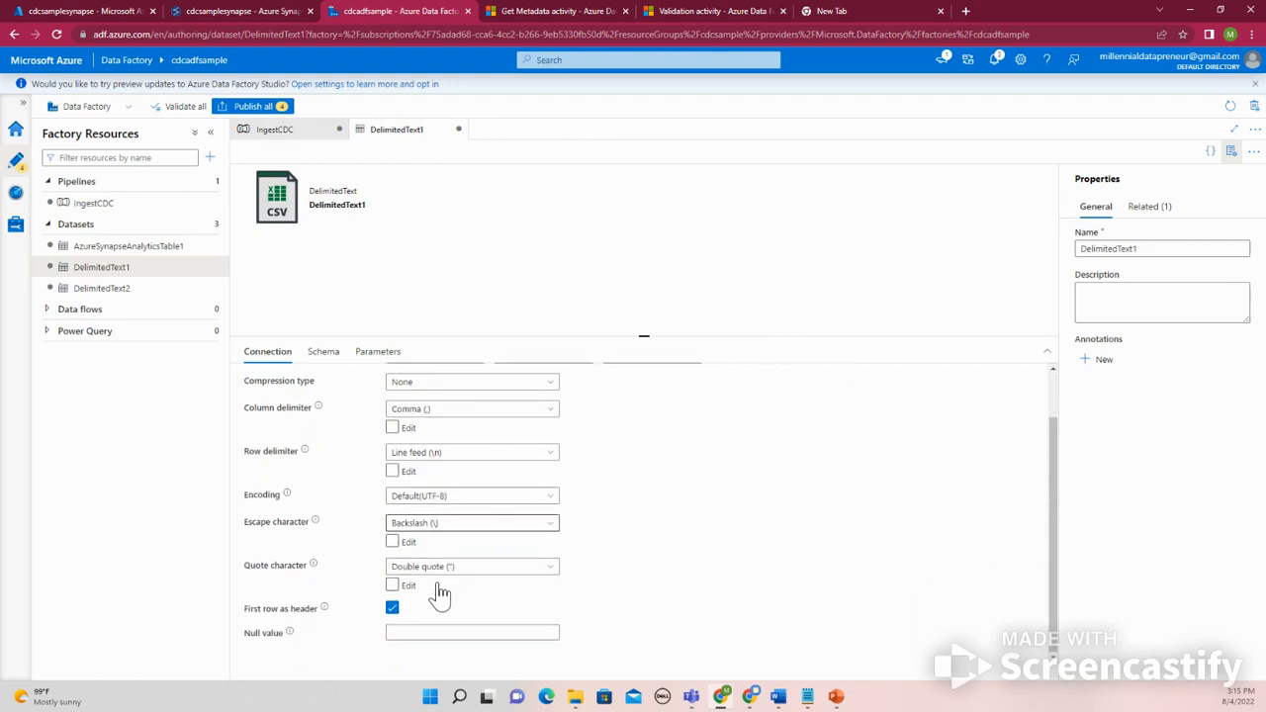
pyautogui.click(447, 527)
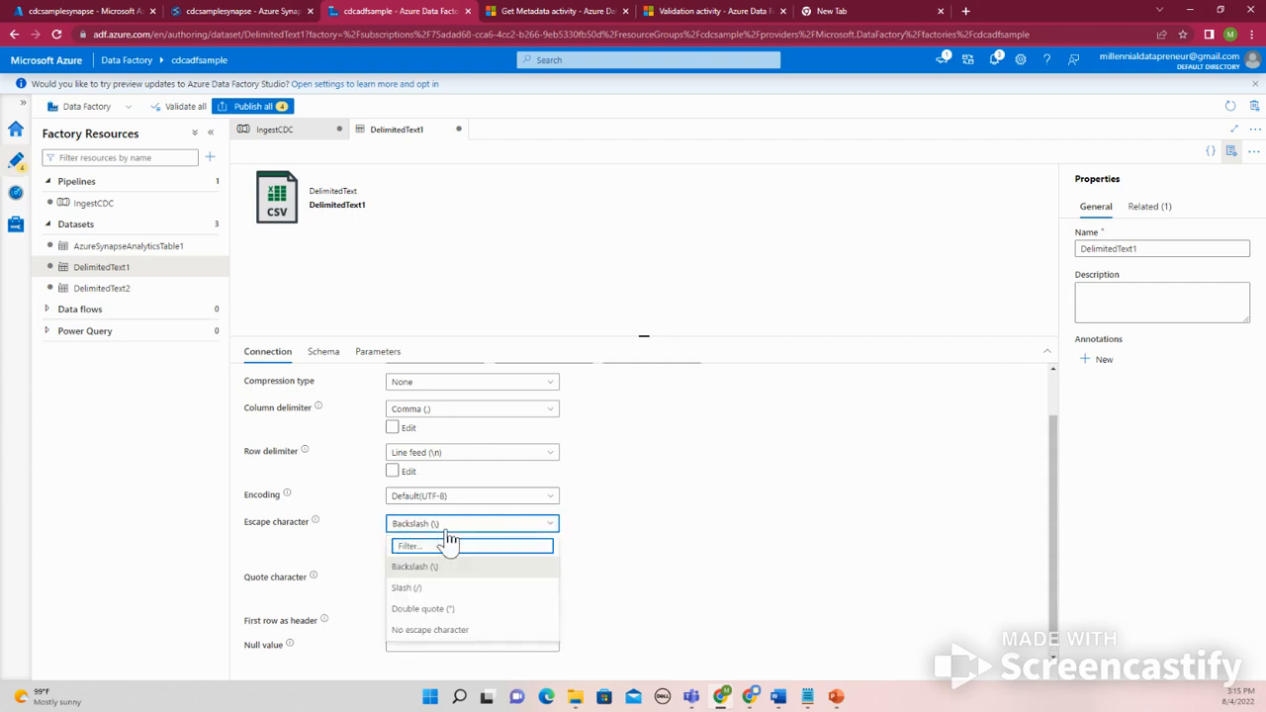
pyautogui.click(451, 611)
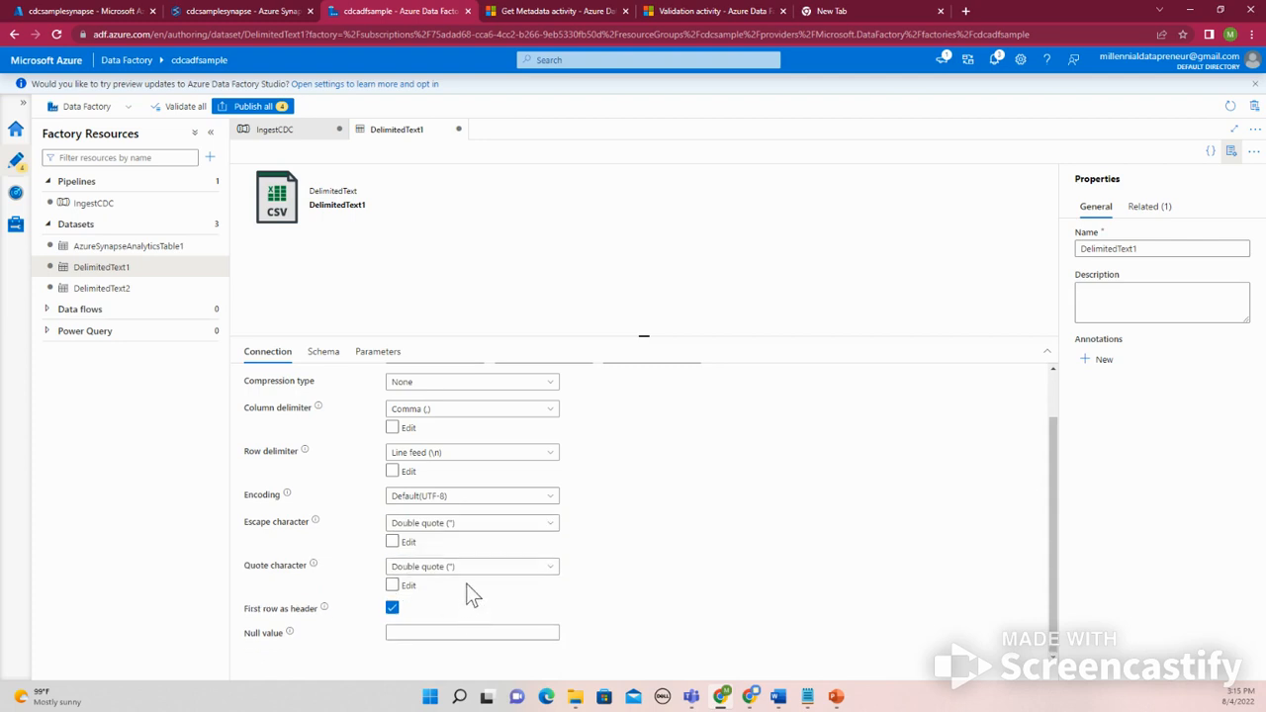
# Step: Return to the IngestCDC pipeline, rerun its validation and close the validation output
pyautogui.click(276, 133)
pyautogui.click(406, 154)
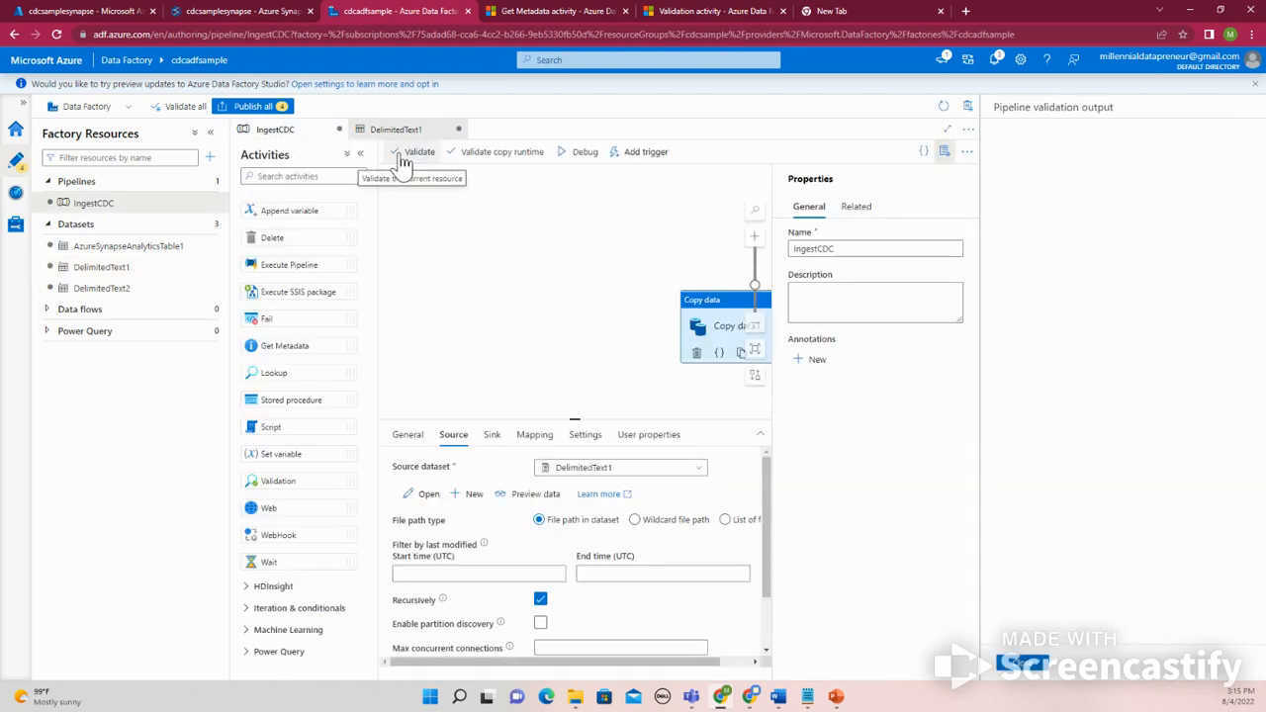
pyautogui.click(1029, 667)
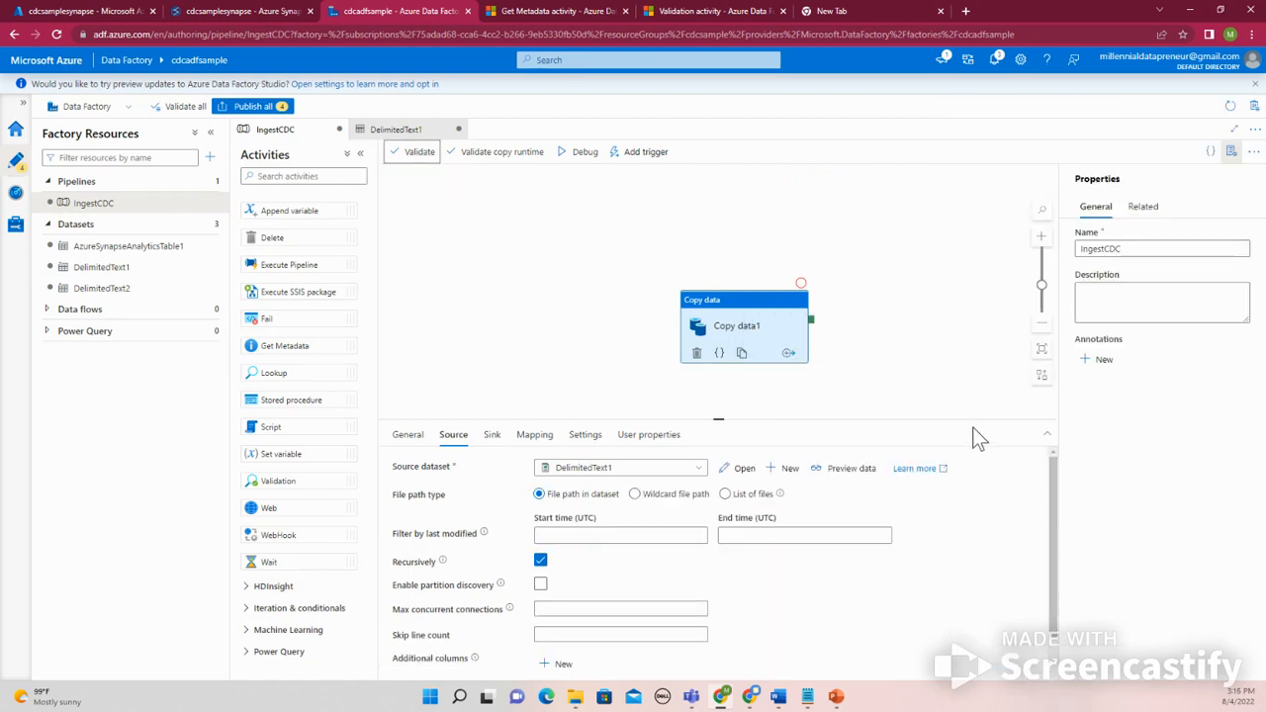
# Step: Review the sink and source settings of Copy data1, and validate its copy runtime environment
pyautogui.click(614, 322)
pyautogui.click(724, 336)
pyautogui.click(491, 436)
pyautogui.click(453, 436)
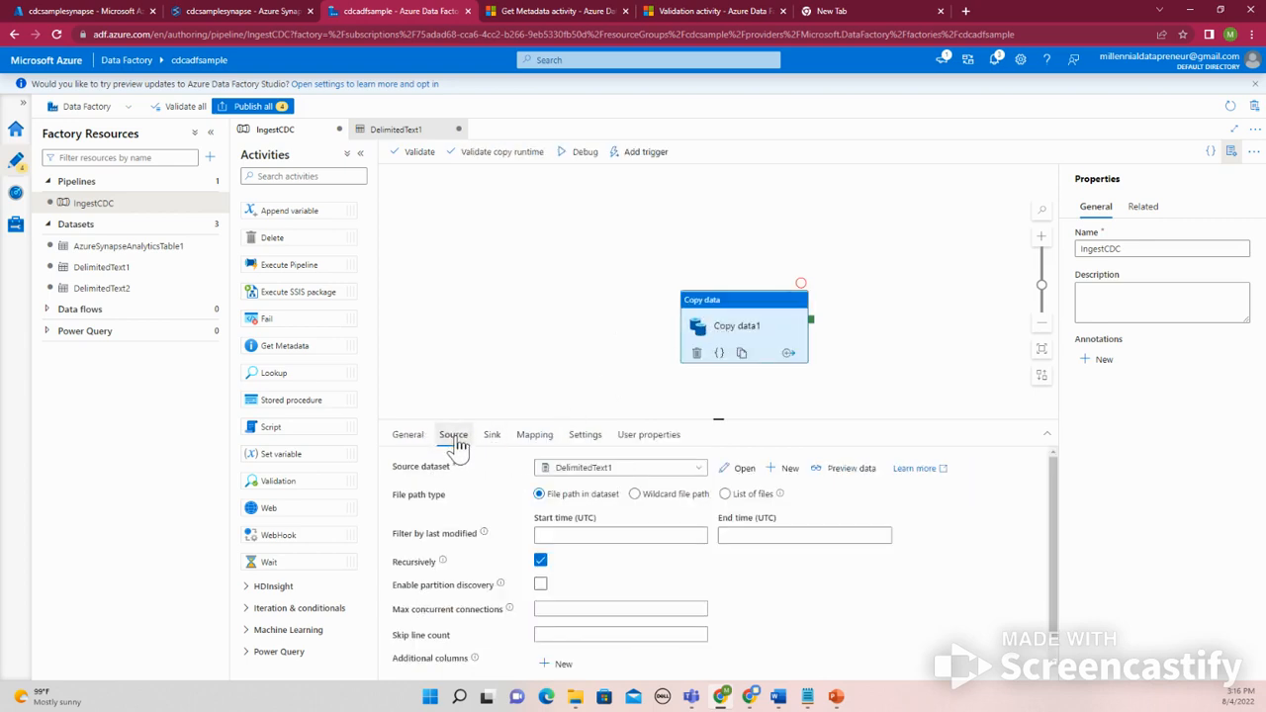
pyautogui.click(498, 158)
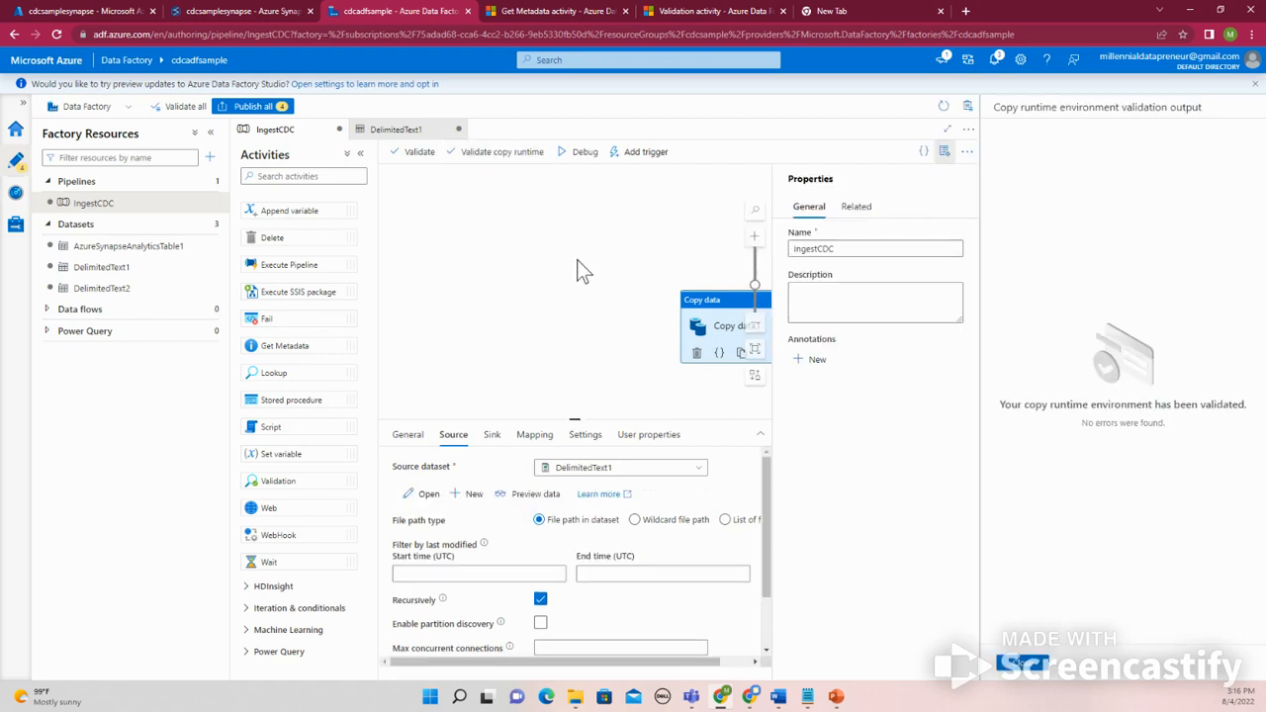
pyautogui.click(1034, 664)
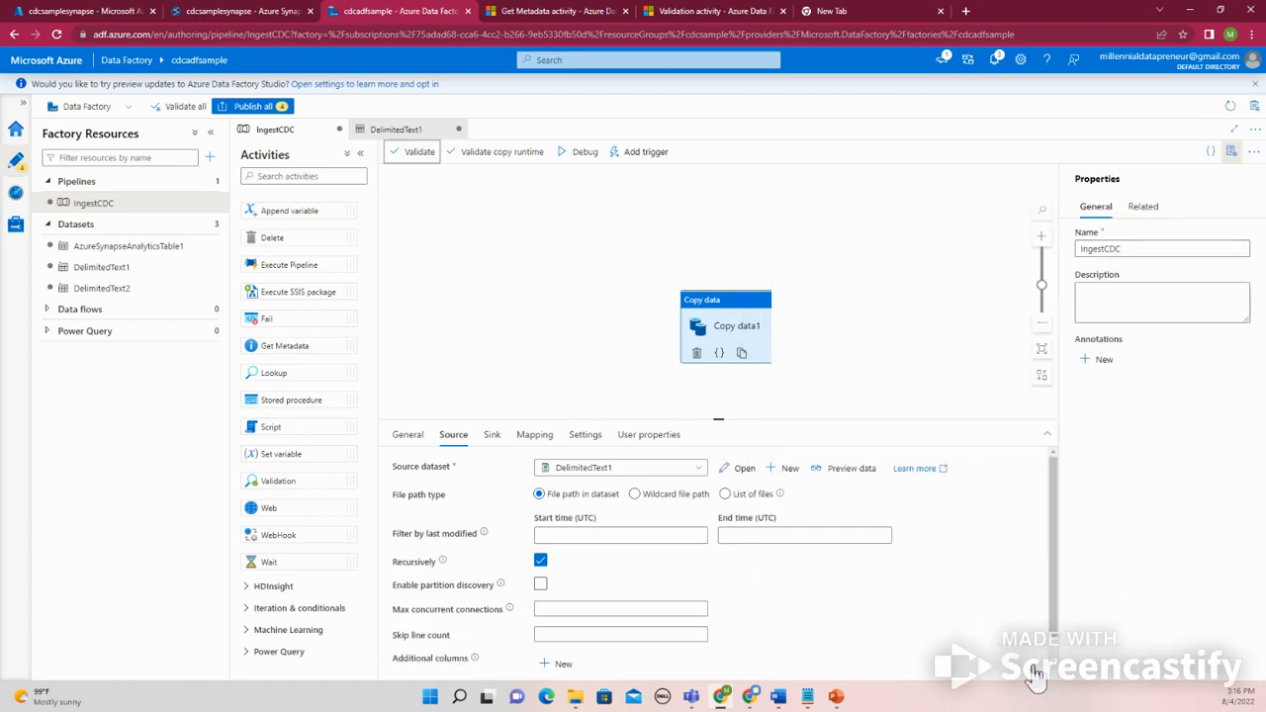
# Step: Run the IngestCDC pipeline in debug mode and monitor the Copy data1 run until it finishes
pyautogui.click(584, 153)
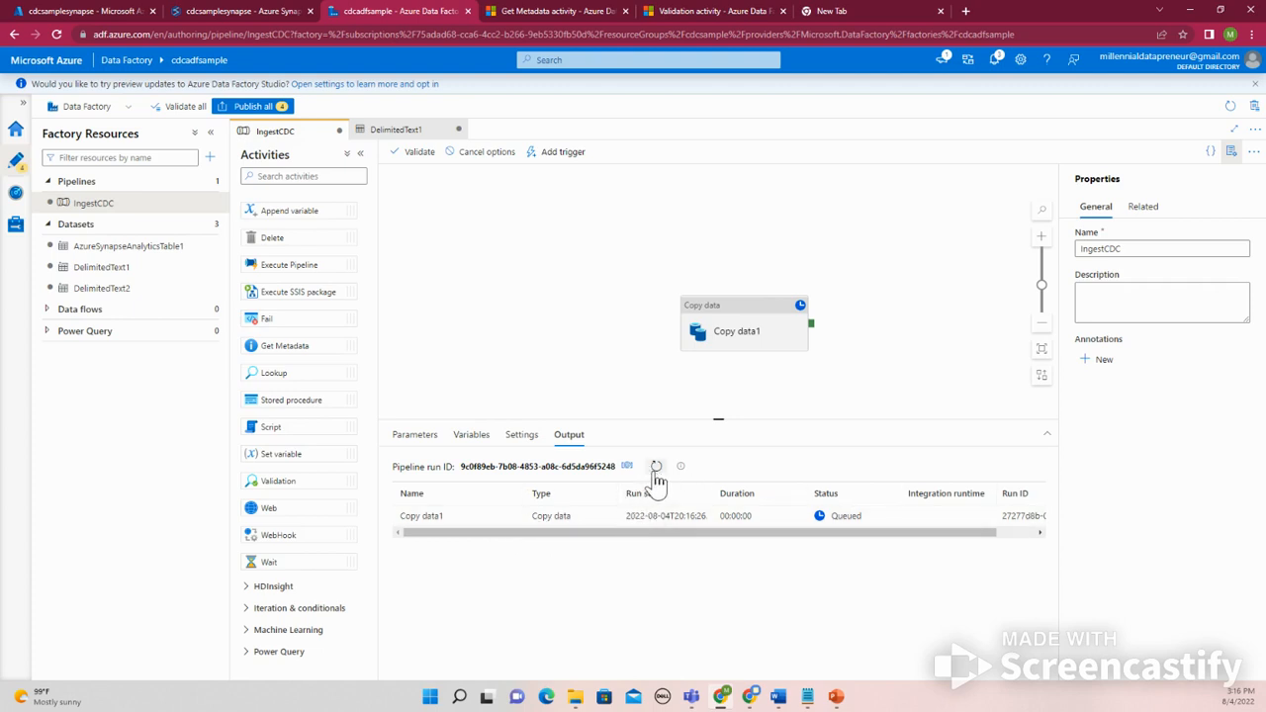
pyautogui.moveTo(627, 535); pyautogui.dragTo(560, 535)
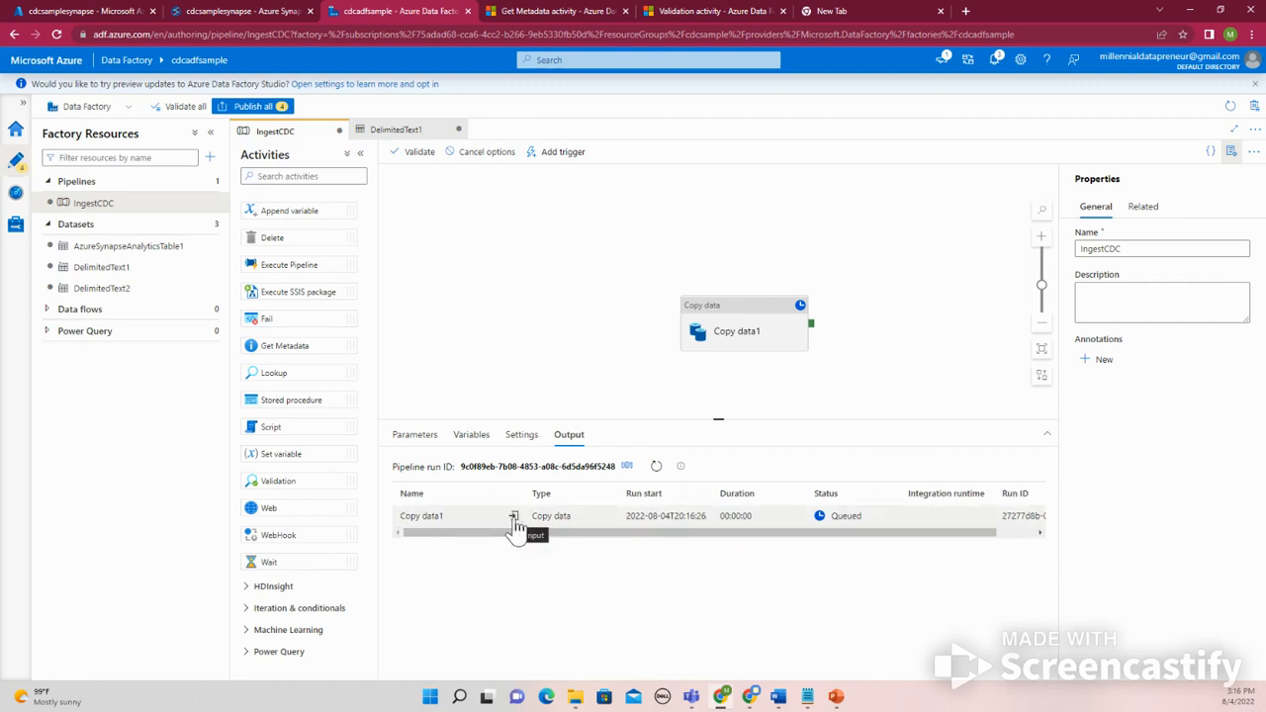
pyautogui.click(584, 549)
pyautogui.moveTo(537, 529)
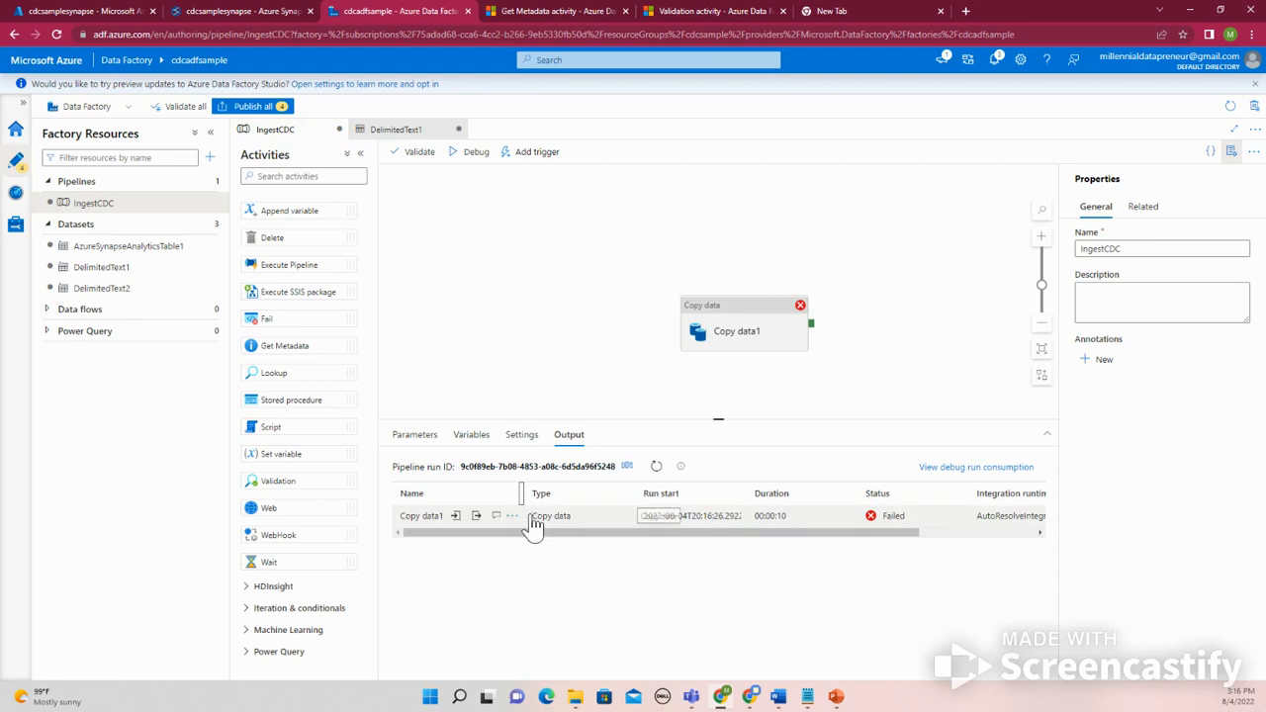
# Step: Examine the error message in the full output of the Copy data1 debug run, and close the output
pyautogui.click(476, 516)
pyautogui.scroll(-3, 495, 450)
pyautogui.scroll(2, 527, 457)
pyautogui.scroll(1, 527, 457)
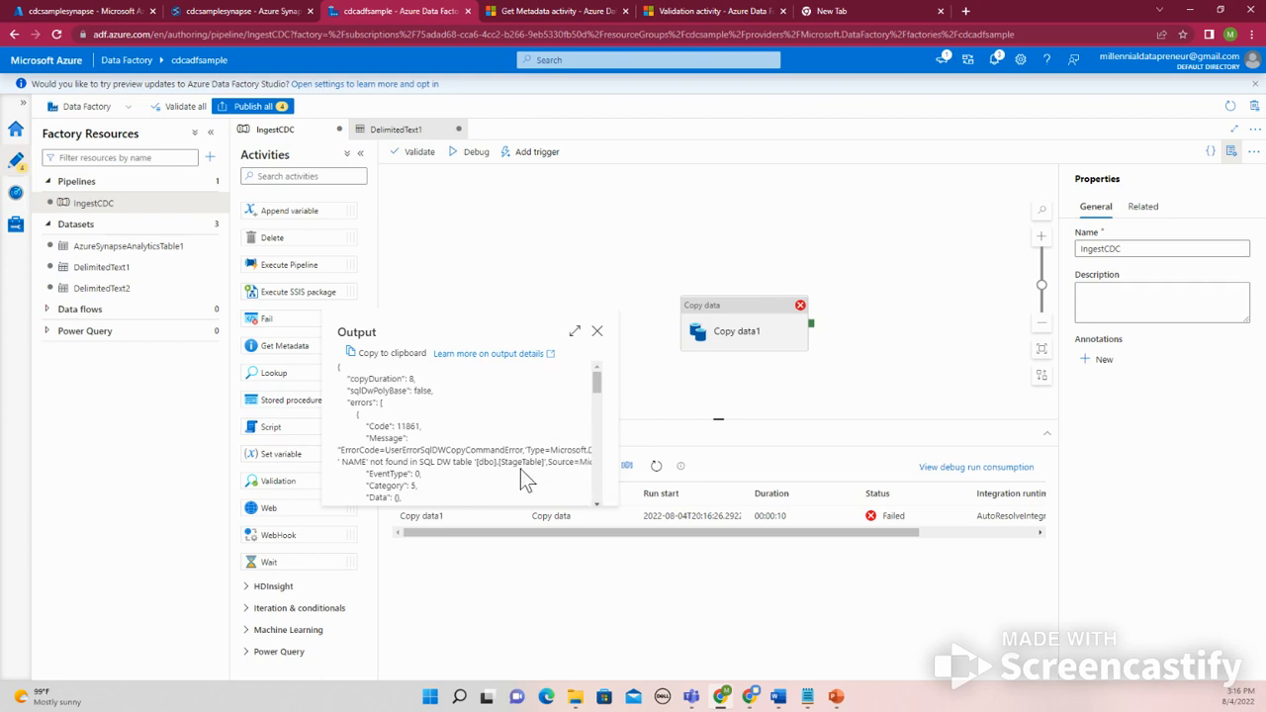
pyautogui.scroll(-1, 467, 474)
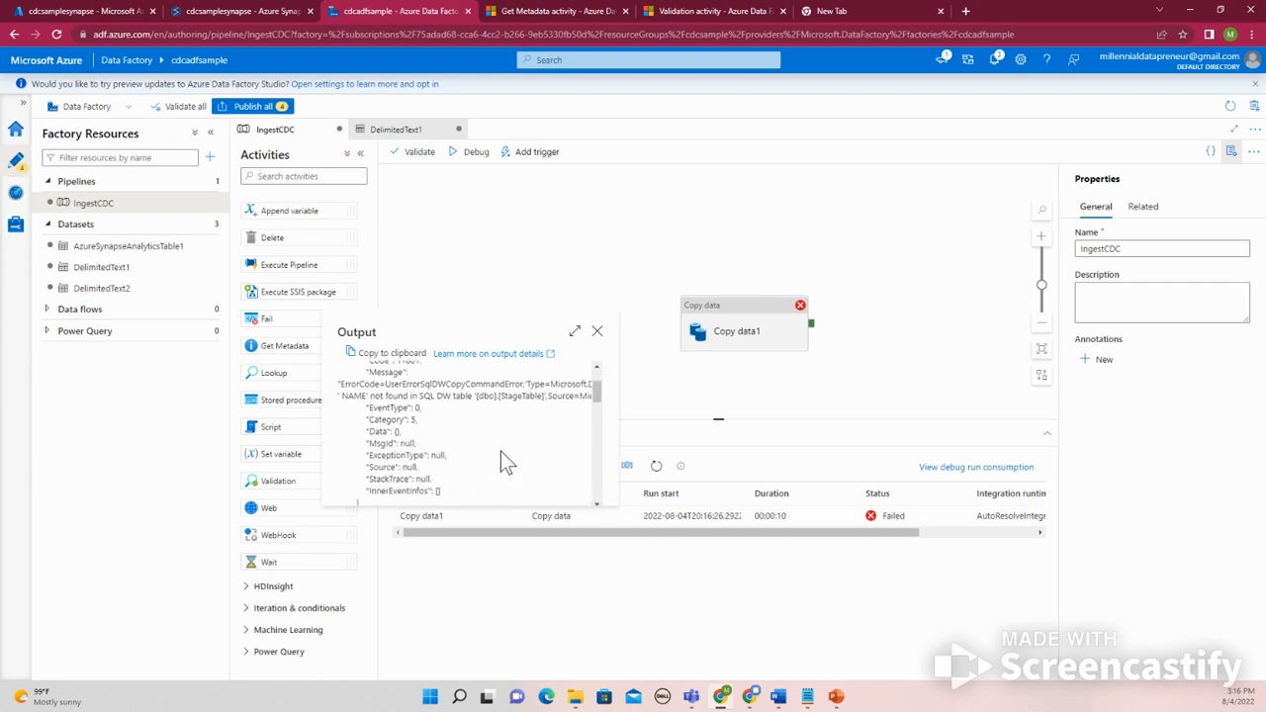
pyautogui.click(575, 333)
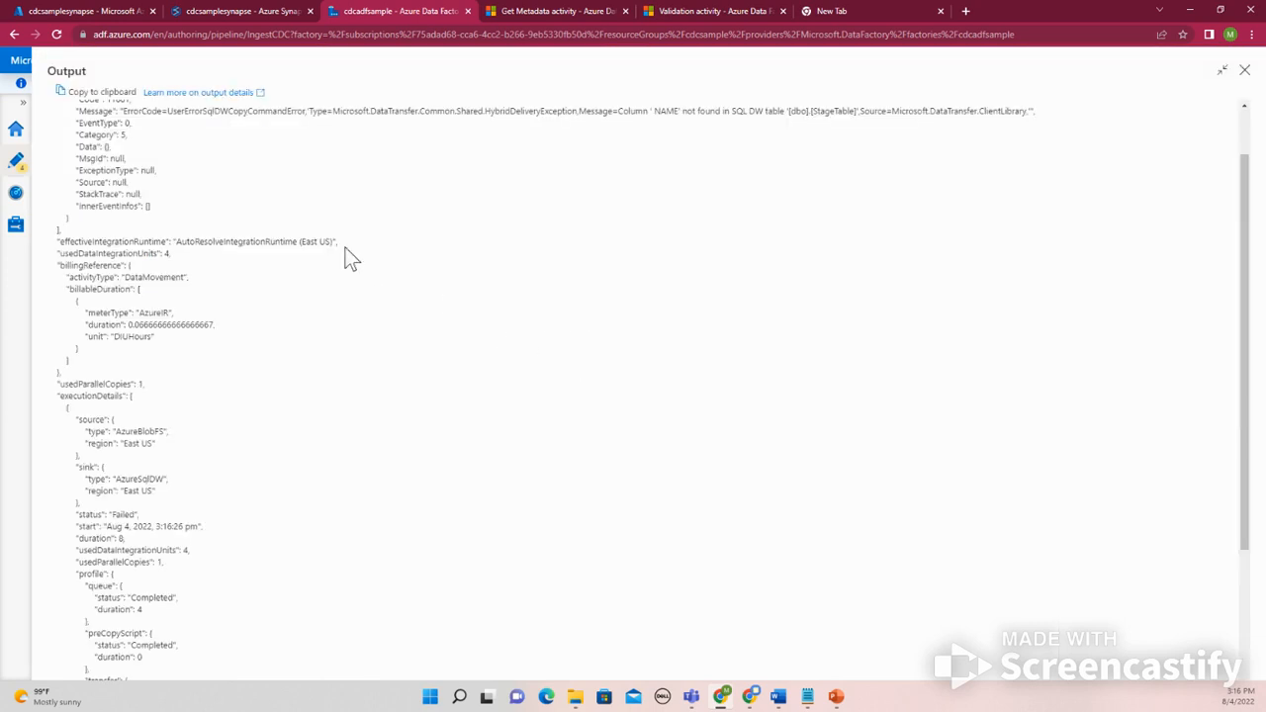
pyautogui.scroll(1, 363, 398)
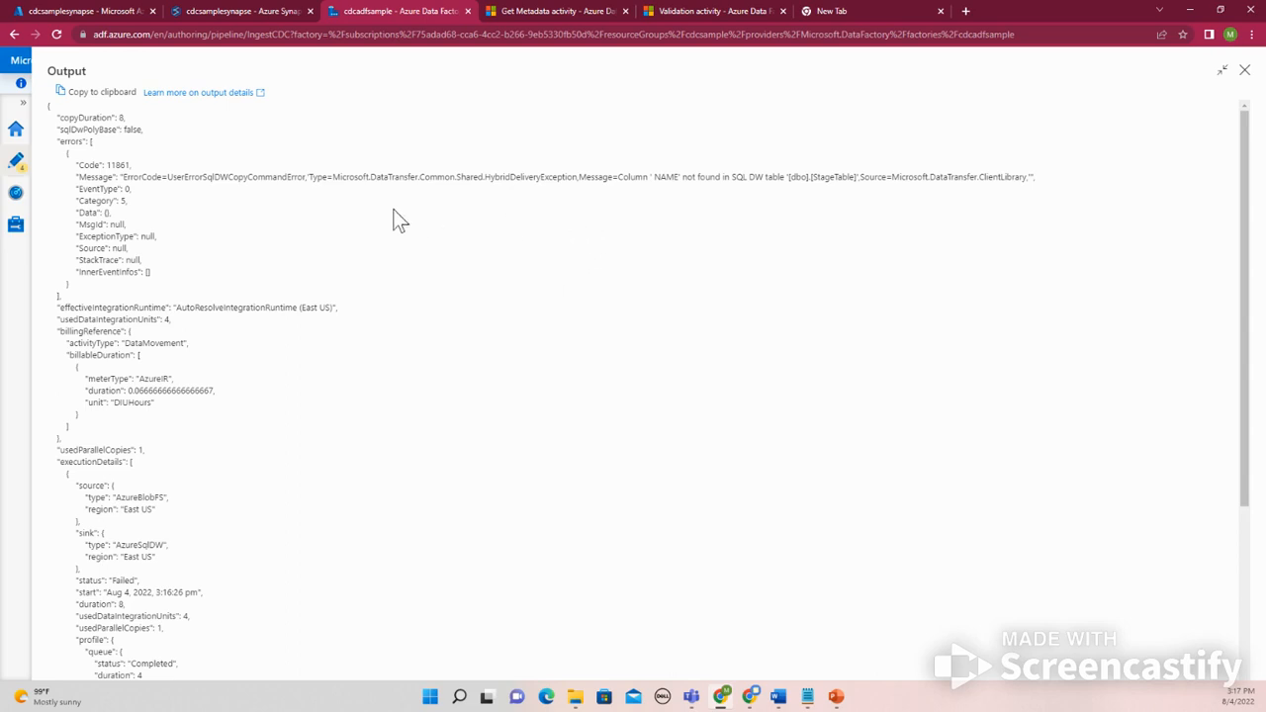
pyautogui.moveTo(183, 178); pyautogui.dragTo(690, 181)
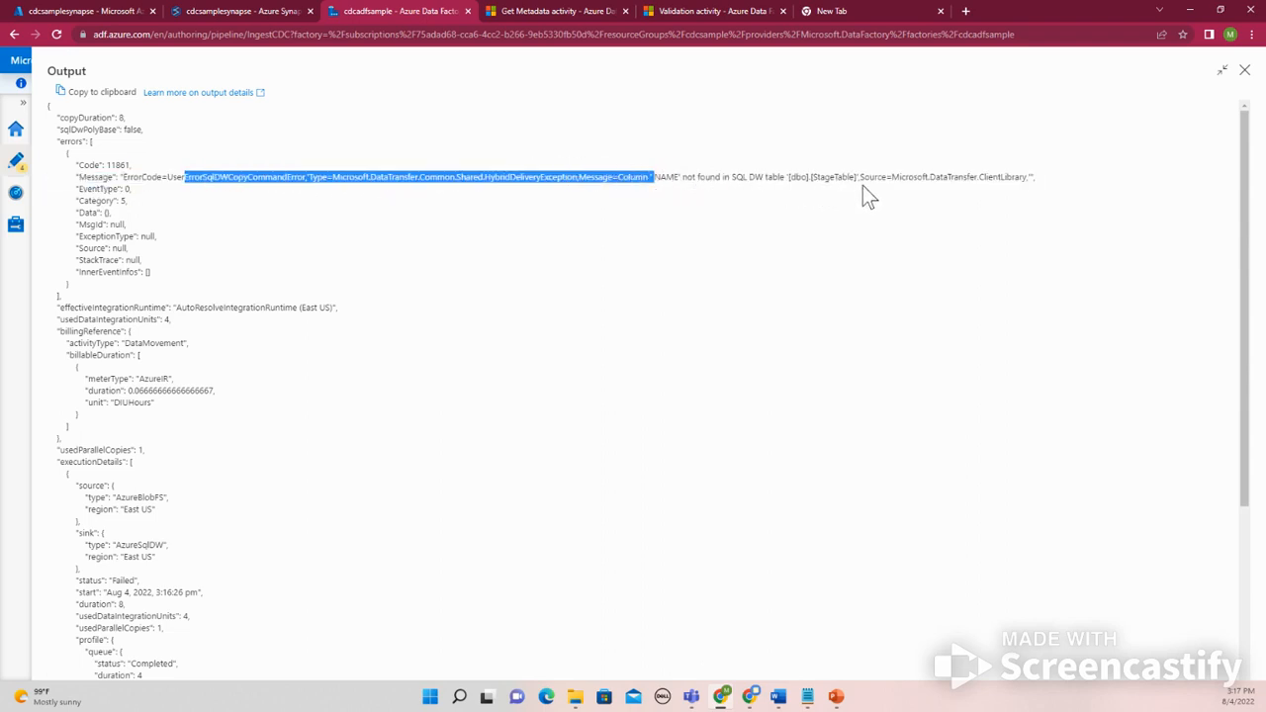
pyautogui.click(1244, 71)
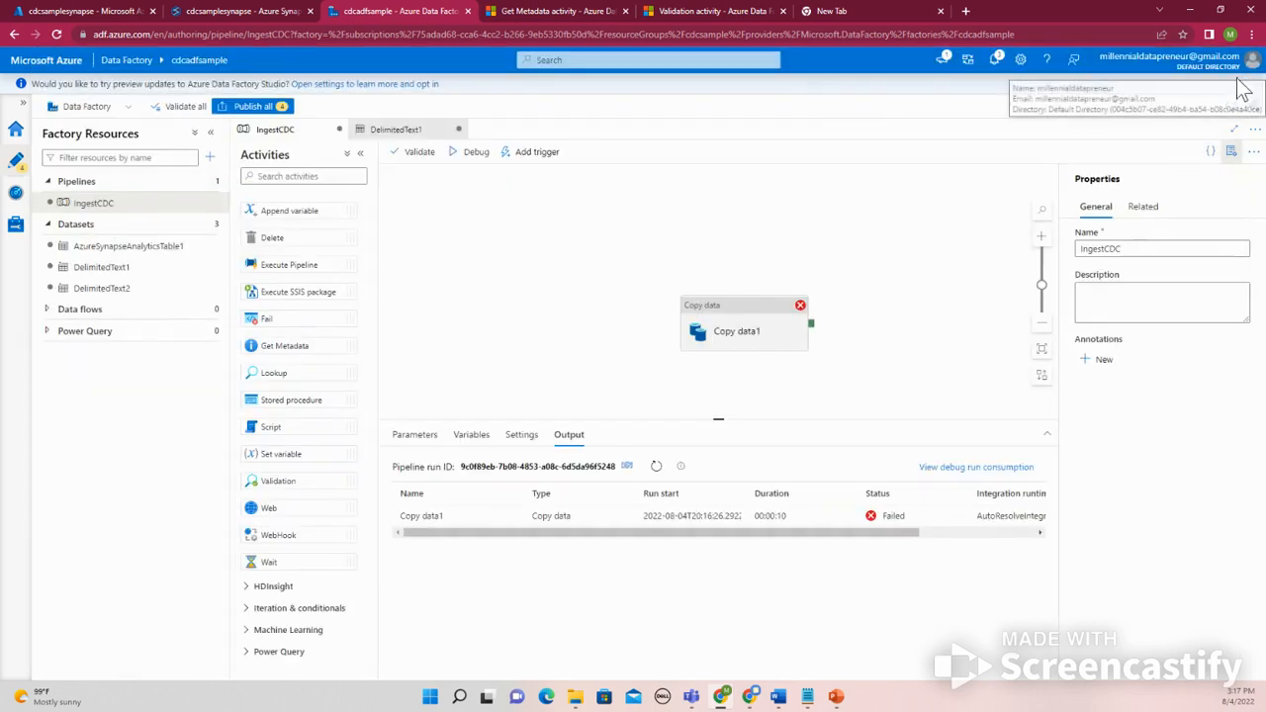
# Step: Review the column definitions for dbo.StageTable in the CREATE STAGE TABLE script in Synapse Studio
pyautogui.click(231, 11)
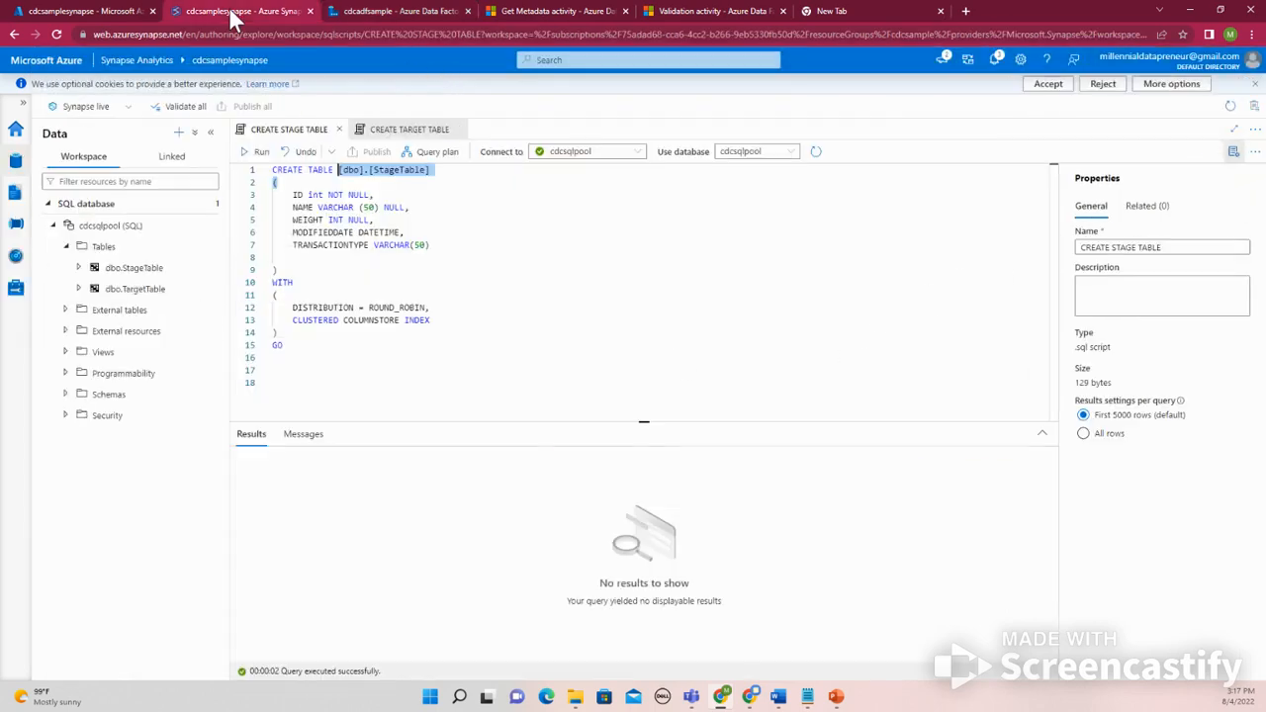
pyautogui.click(315, 208)
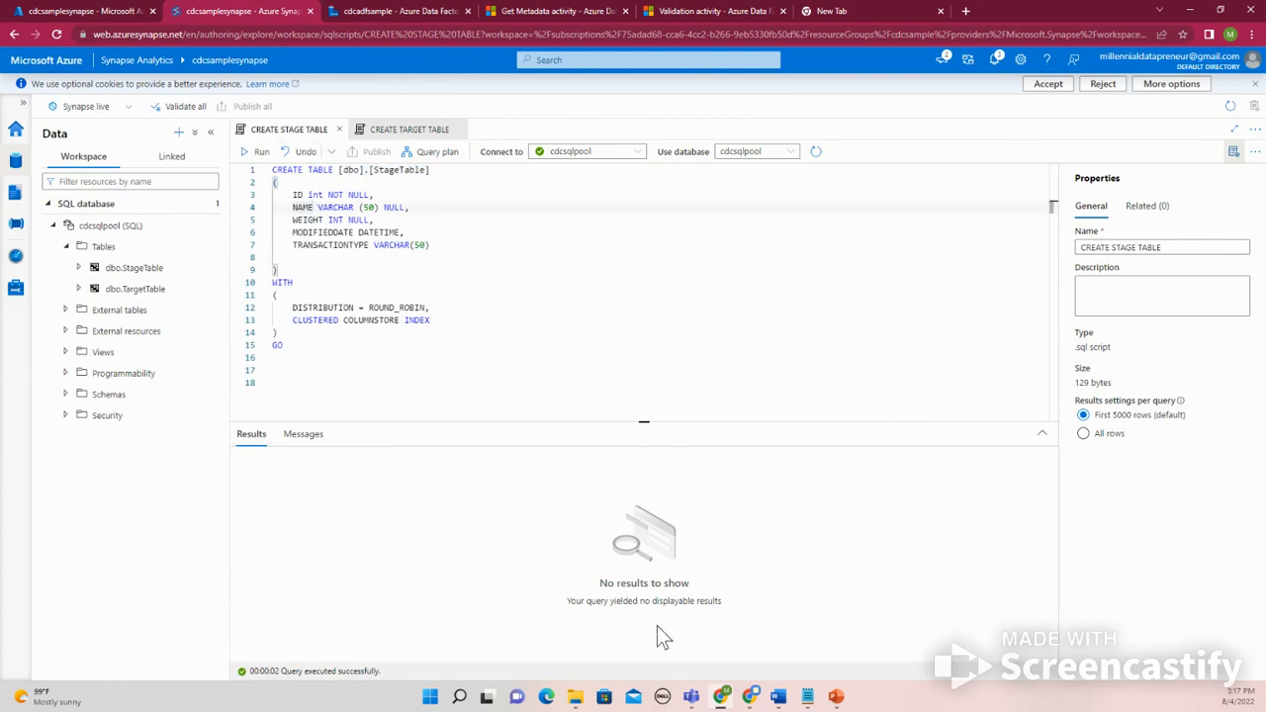
pyautogui.click(723, 698)
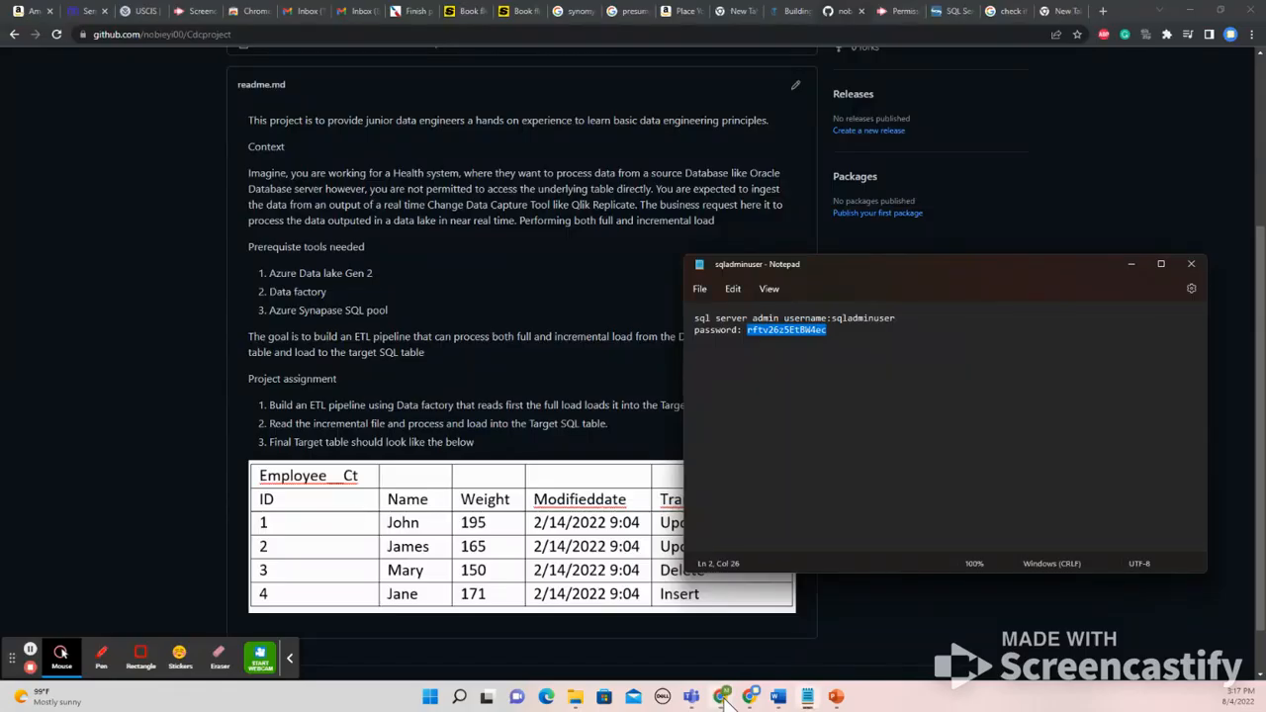
pyautogui.click(724, 699)
pyautogui.click(723, 698)
pyautogui.click(723, 698)
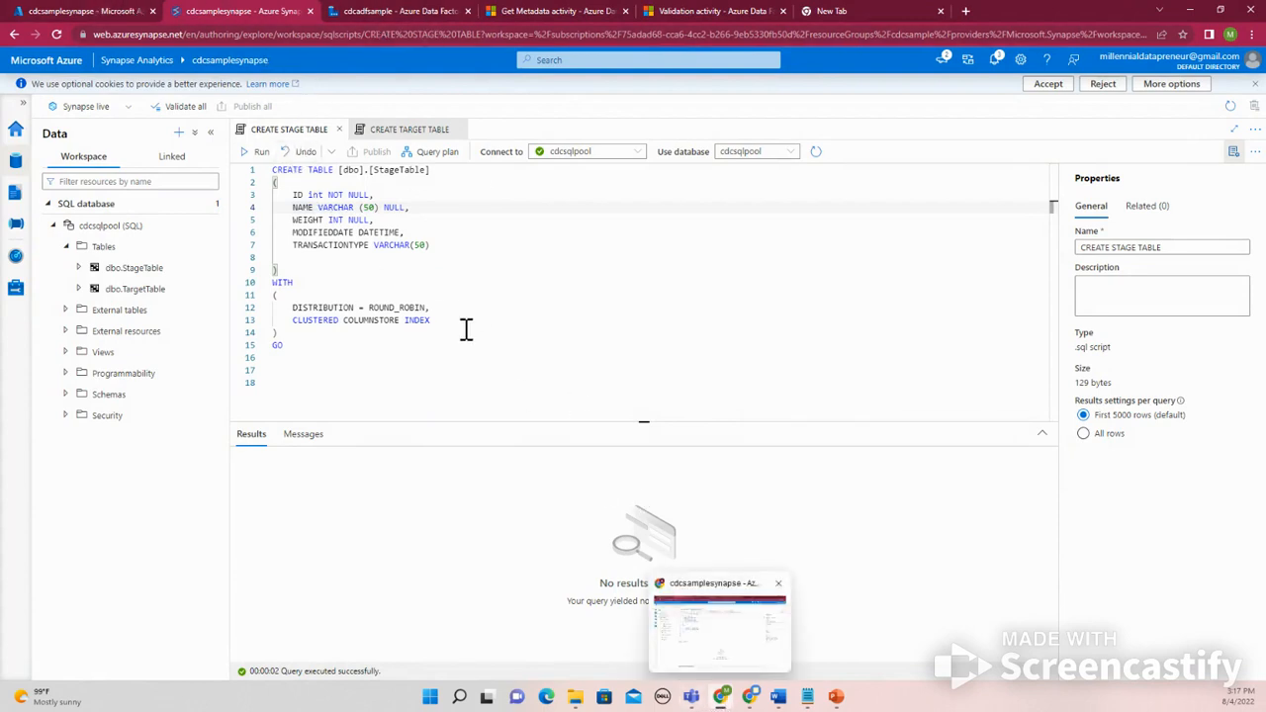
# Step: Switch to Data Factory, preview the source data of the Copy data1 activity and close the preview
pyautogui.click(351, 13)
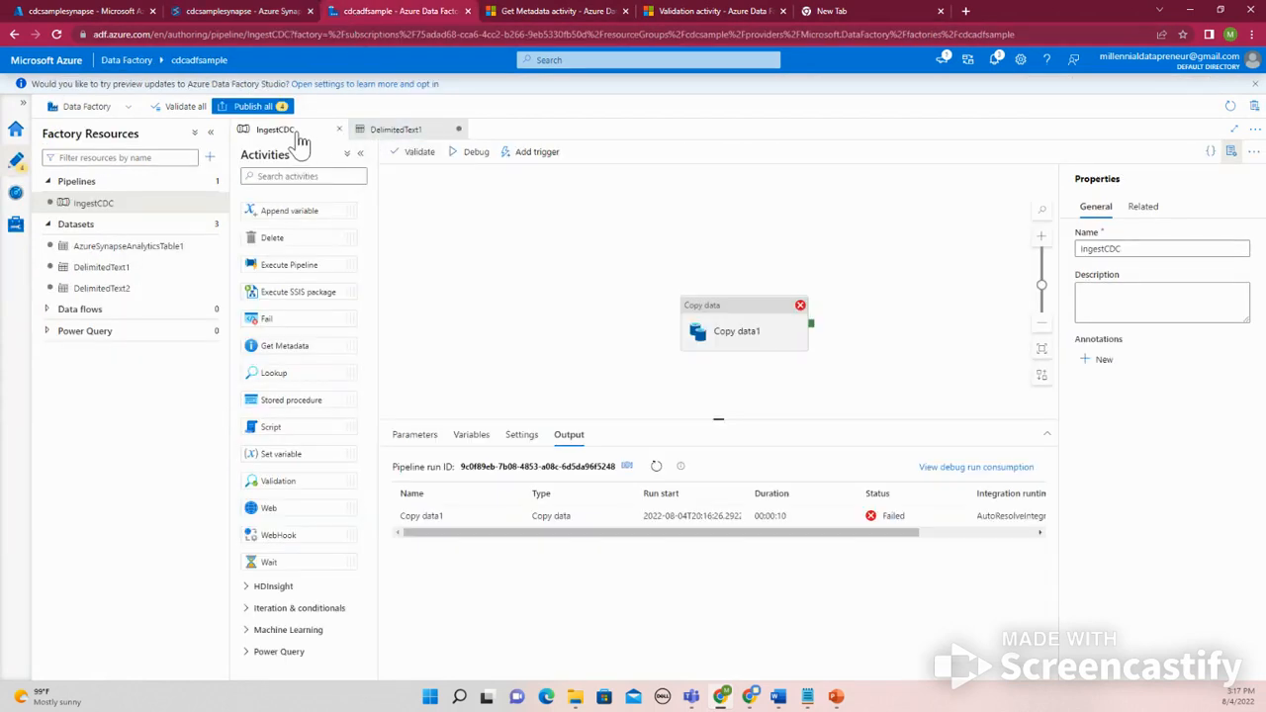
pyautogui.click(699, 326)
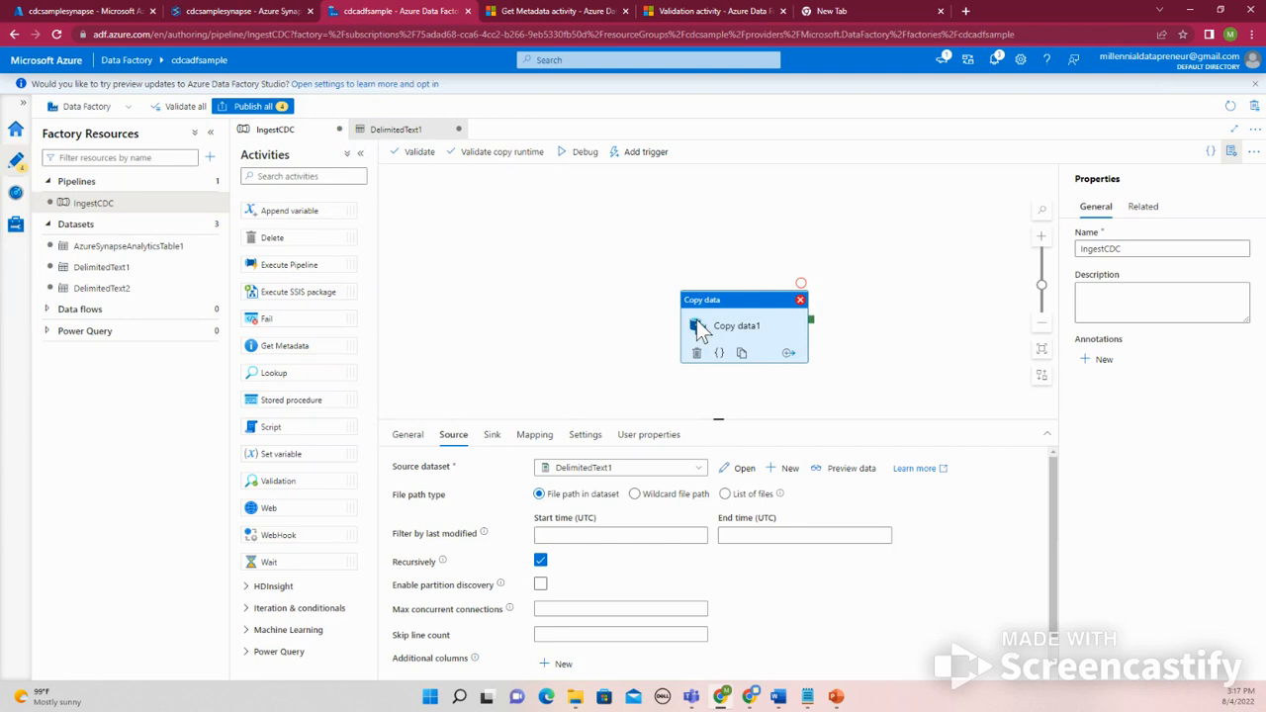
pyautogui.click(830, 472)
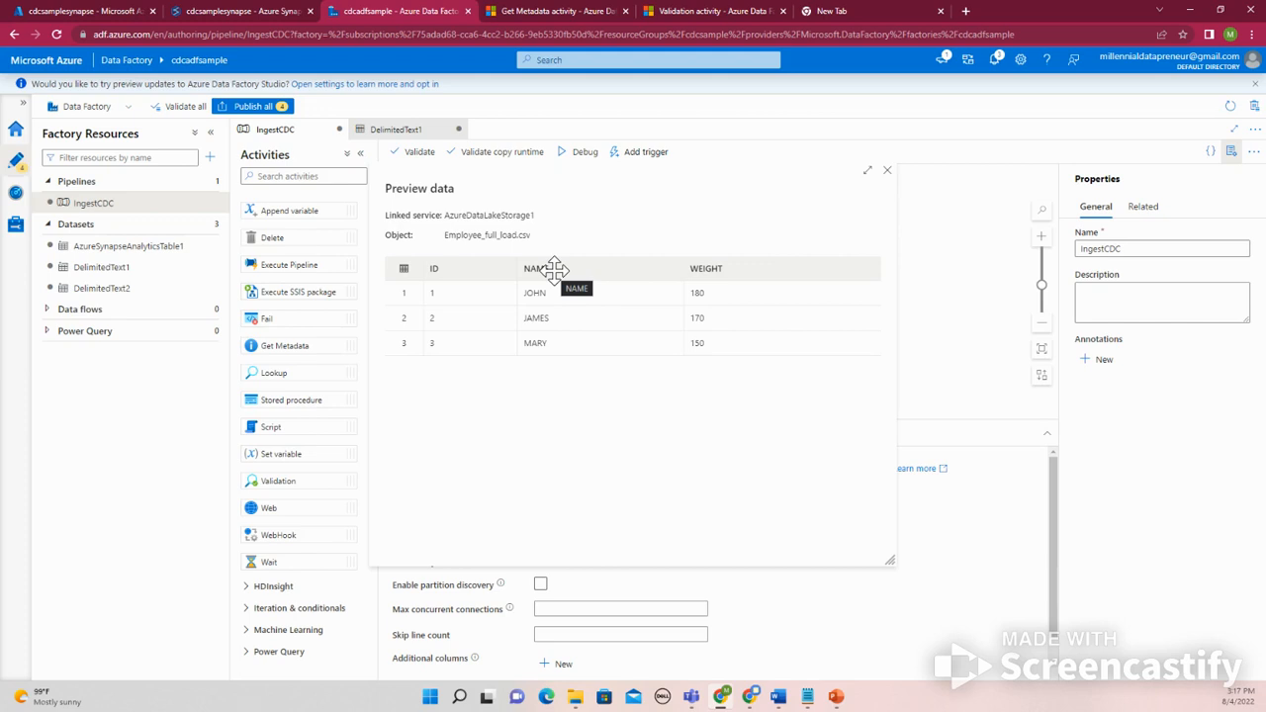
pyautogui.click(889, 173)
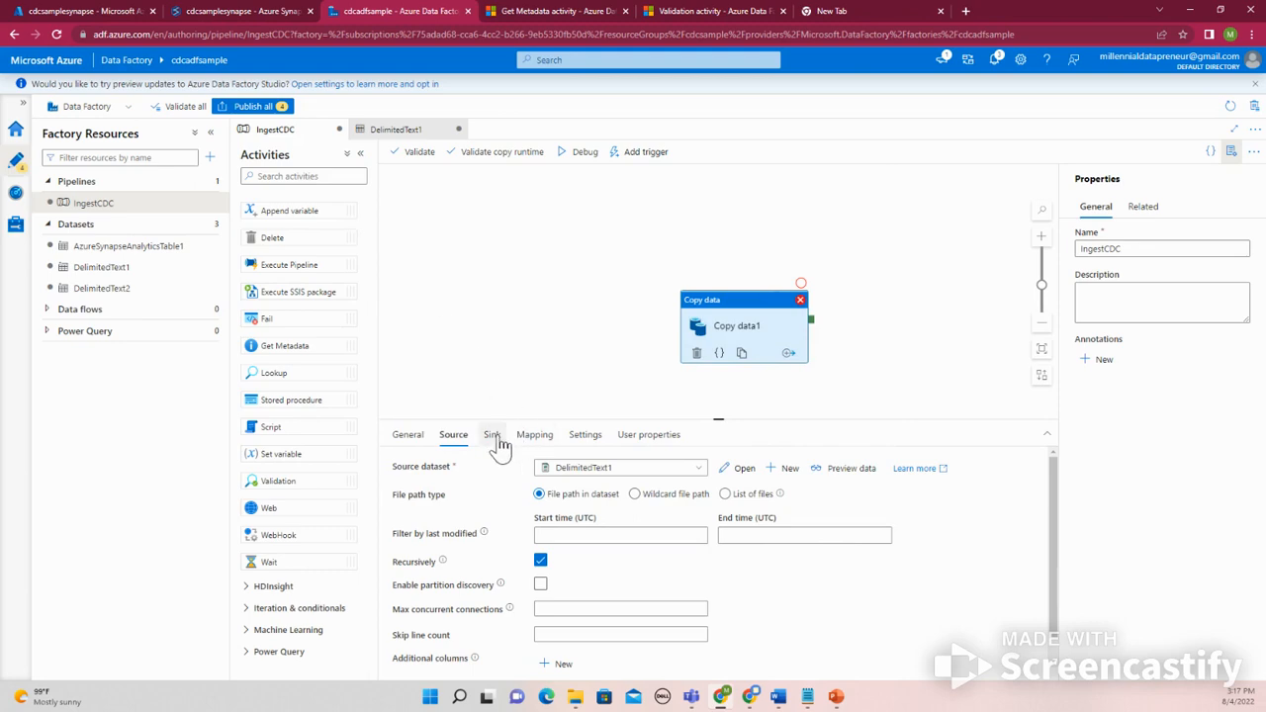
# Step: Switch to Synapse Studio and query the top 100 rows of dbo.StageTable with a new SQL script
pyautogui.click(212, 10)
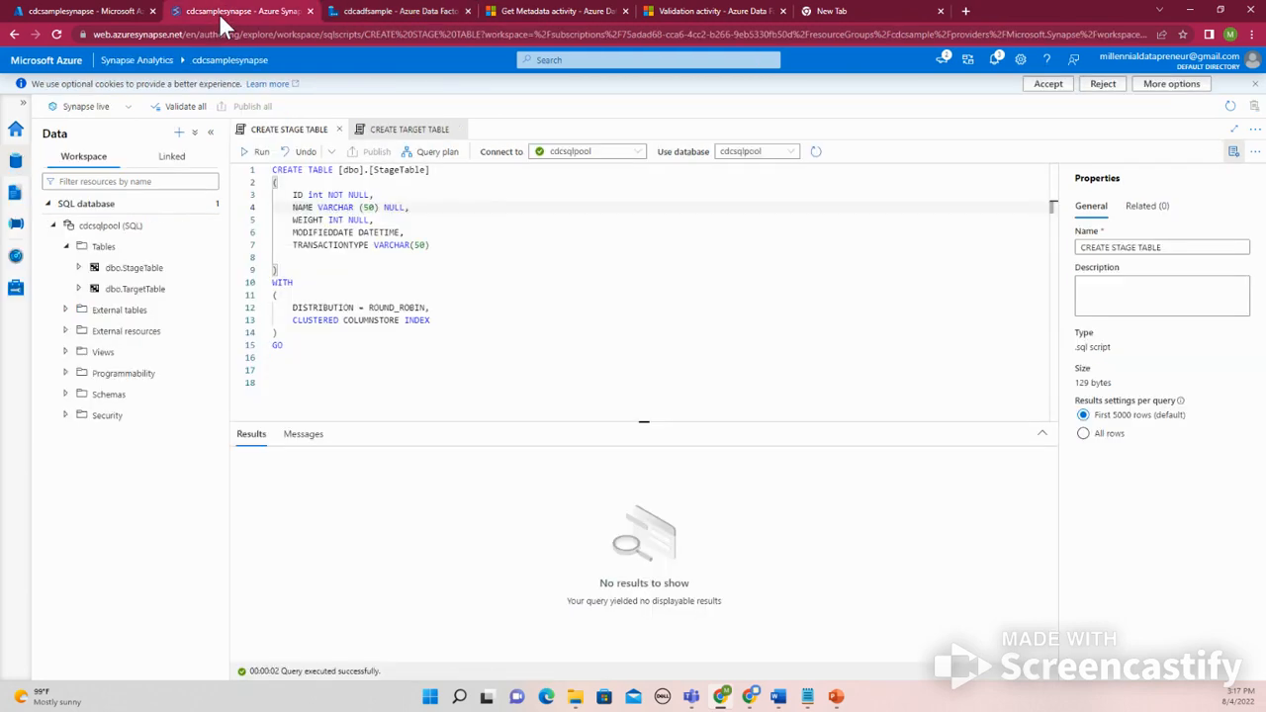
pyautogui.click(384, 18)
pyautogui.click(243, 14)
pyautogui.click(127, 12)
pyautogui.click(423, 14)
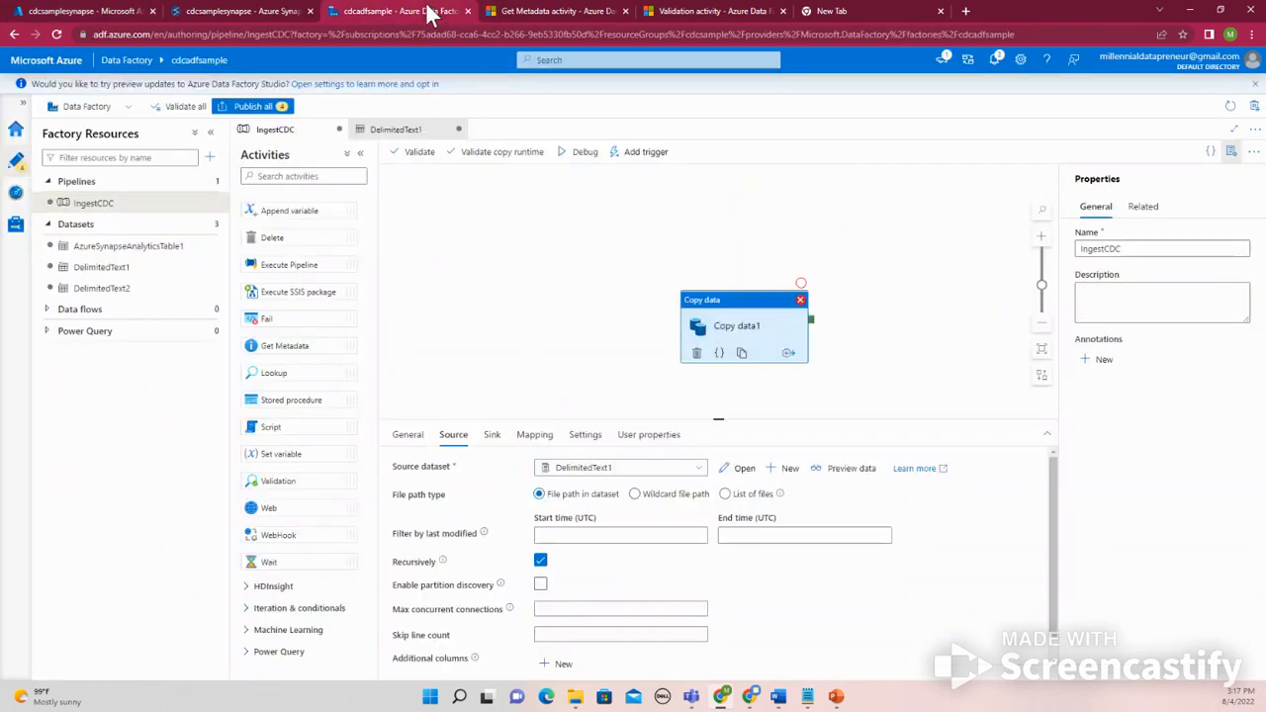
pyautogui.click(267, 12)
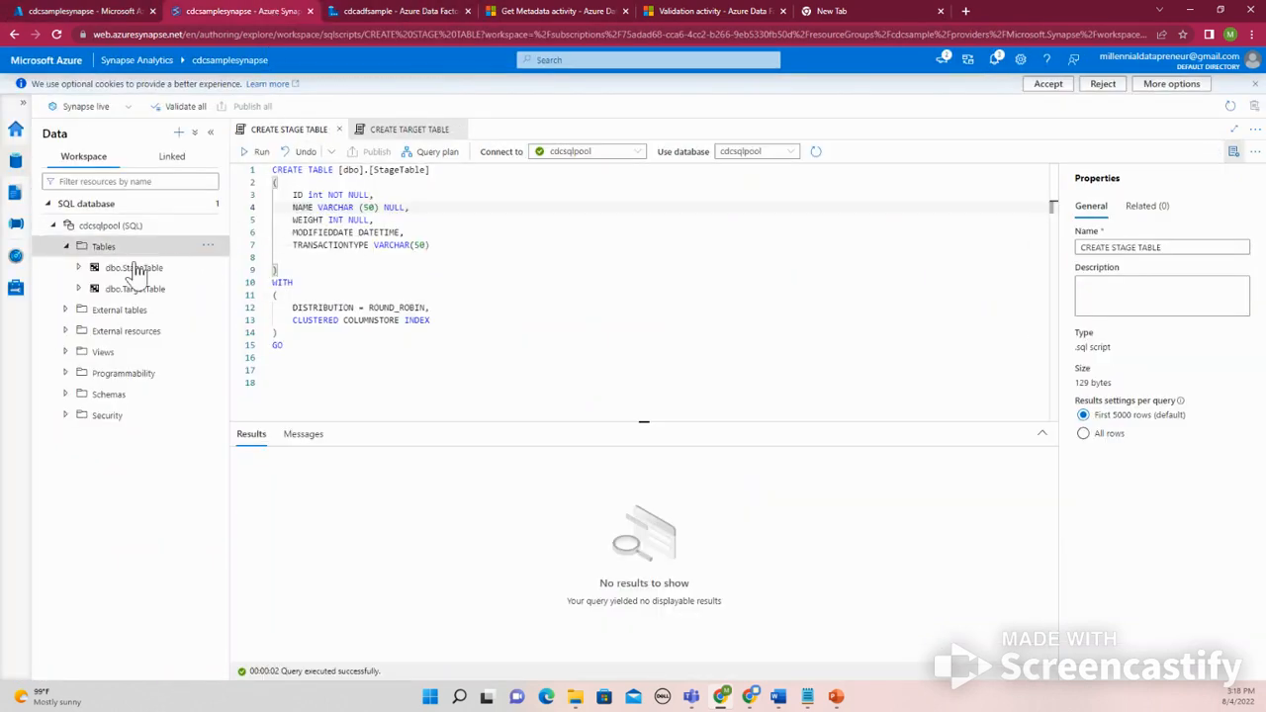
pyautogui.click(210, 268)
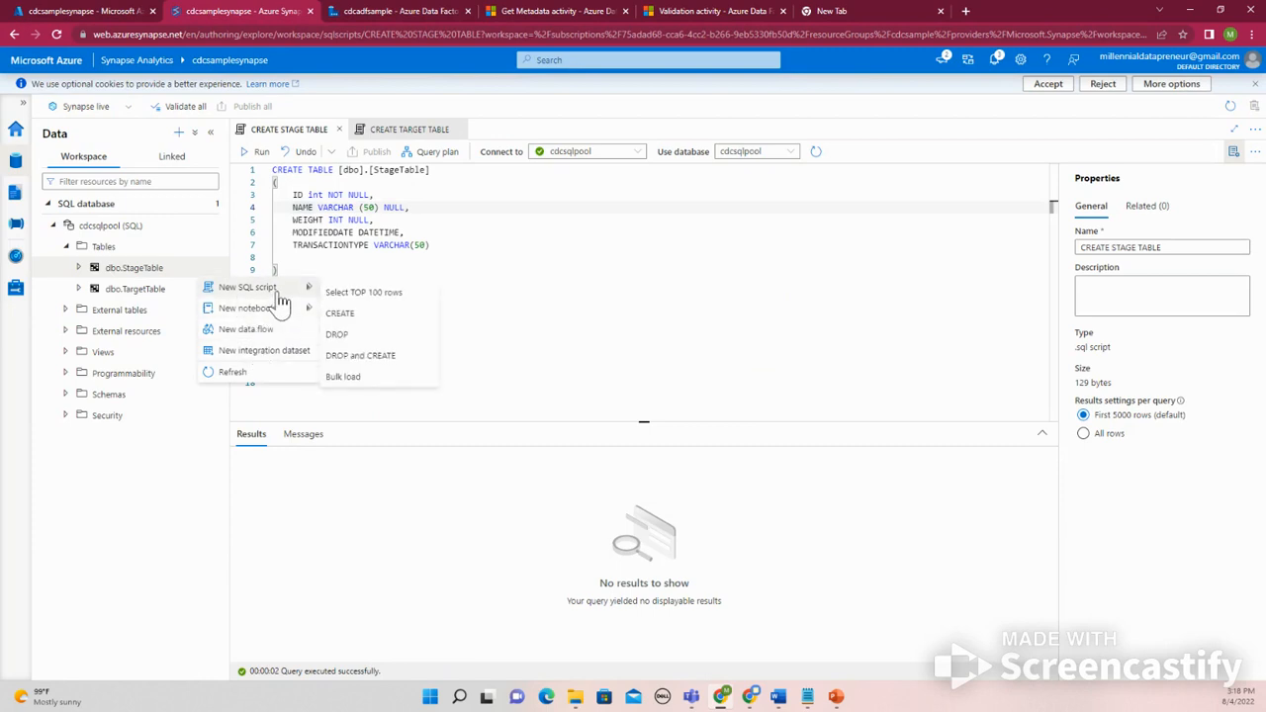
pyautogui.click(345, 293)
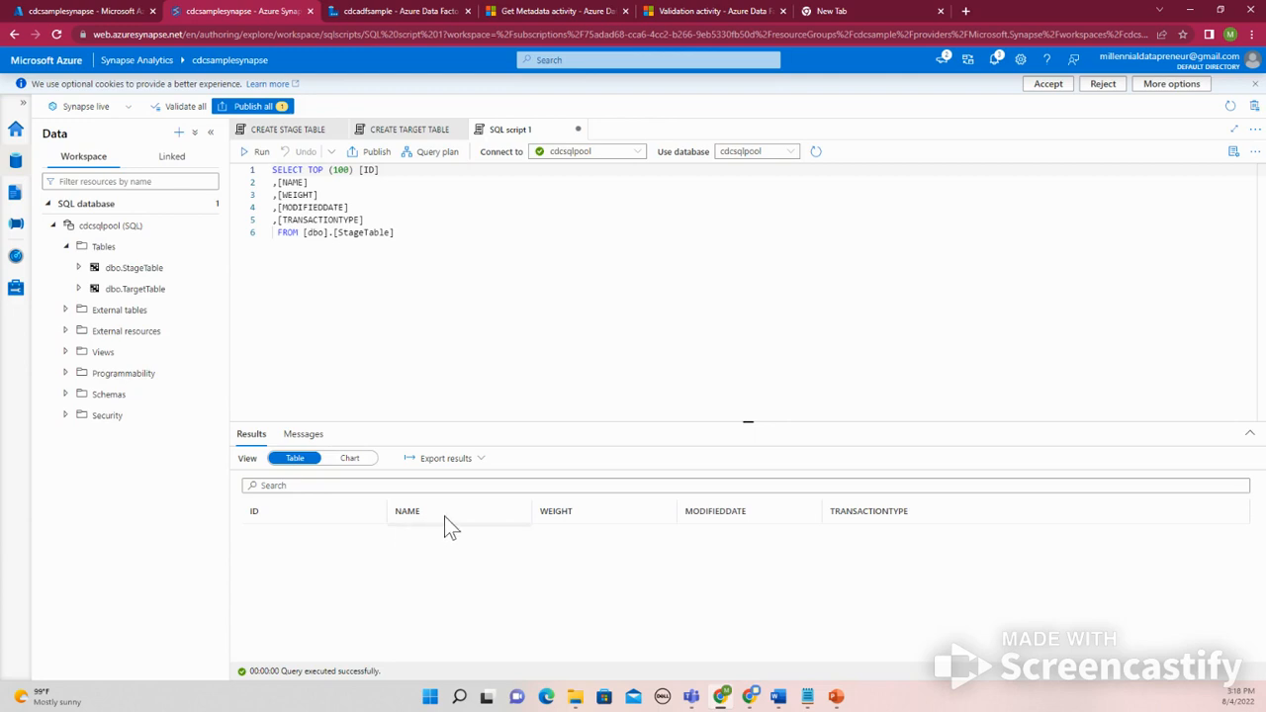
# Step: Return to the IngestCDC pipeline in Data Factory, read the Copy data1 run output and close it
pyautogui.click(396, 11)
pyautogui.click(604, 362)
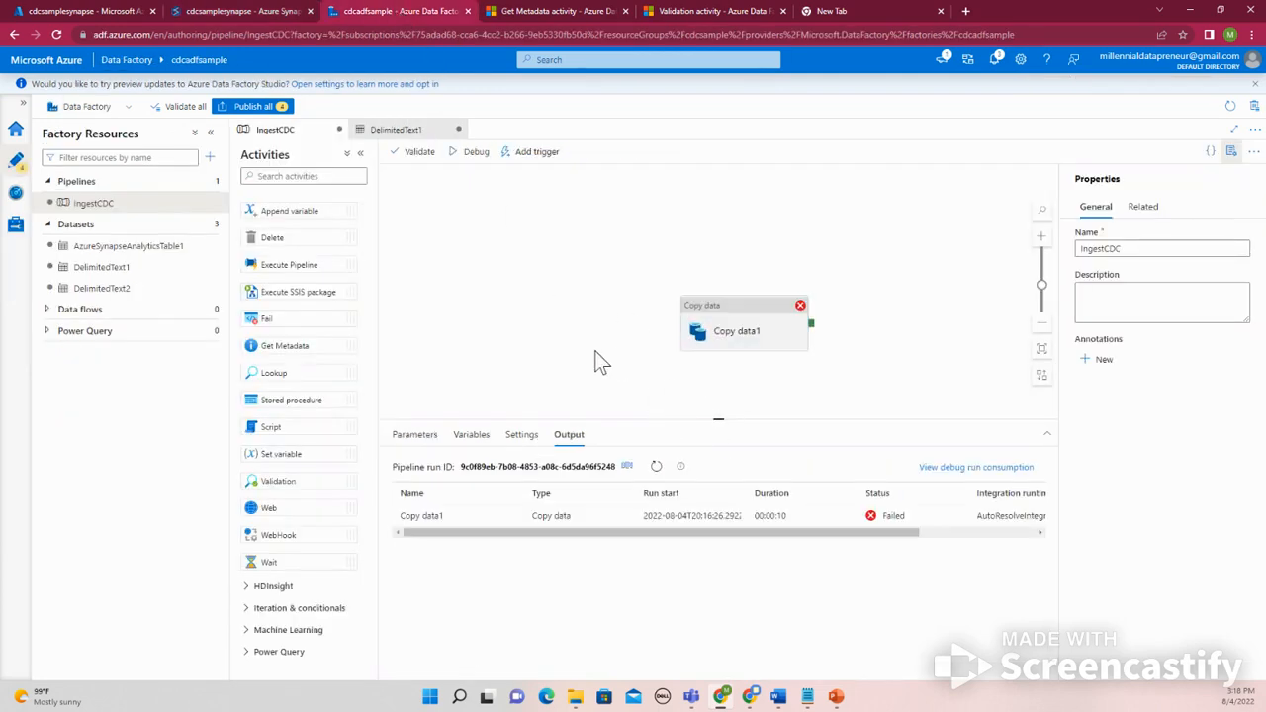
pyautogui.scroll(-3, 506, 458)
pyautogui.scroll(1, 507, 459)
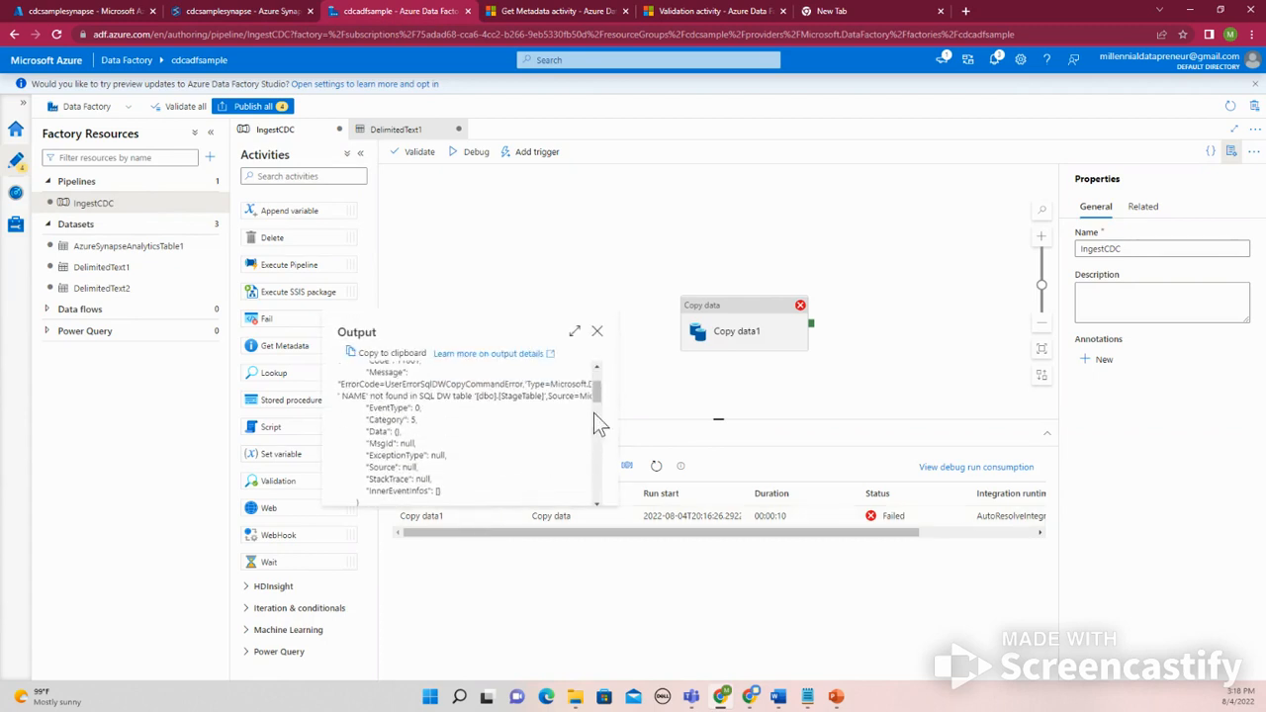
pyautogui.click(596, 332)
# Step: Examine the column name quoted in the error details of the Copy data1 run, and close the details
pyautogui.click(498, 518)
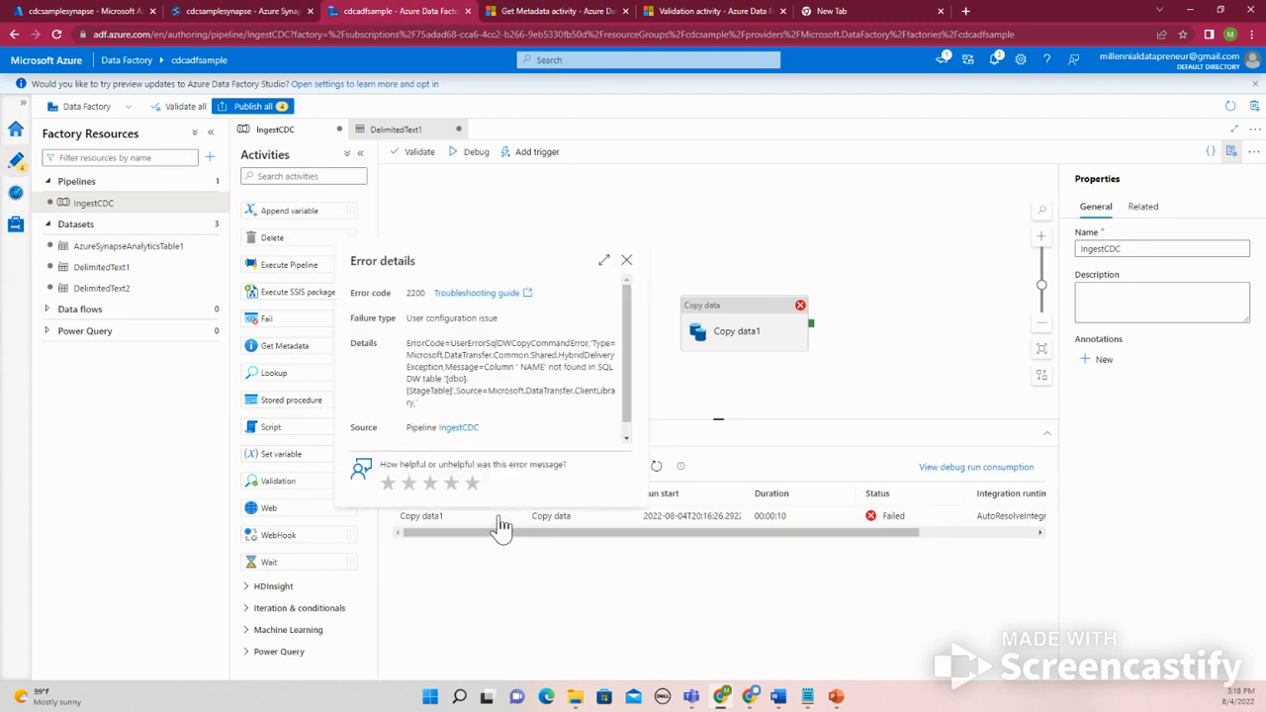
pyautogui.moveTo(518, 368); pyautogui.dragTo(547, 371)
pyautogui.click(545, 371)
pyautogui.moveTo(545, 371); pyautogui.dragTo(523, 373)
pyautogui.click(542, 371)
pyautogui.moveTo(545, 368); pyautogui.dragTo(519, 369)
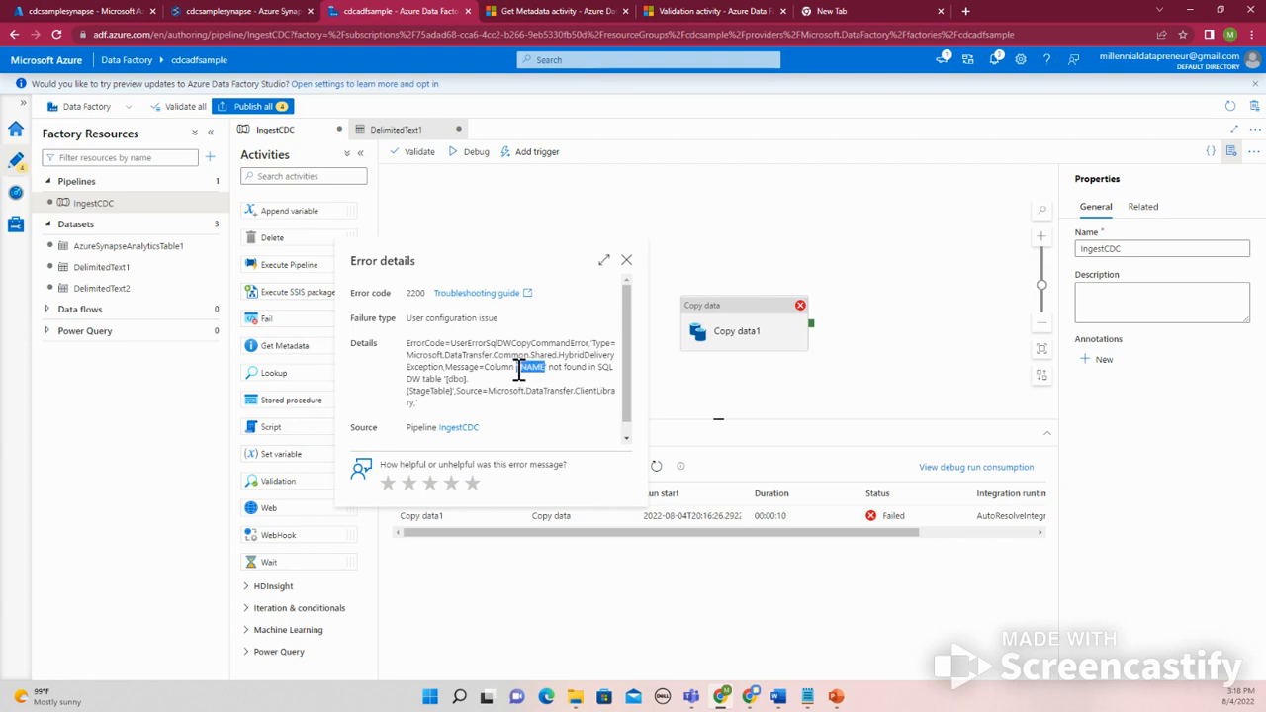
pyautogui.click(626, 260)
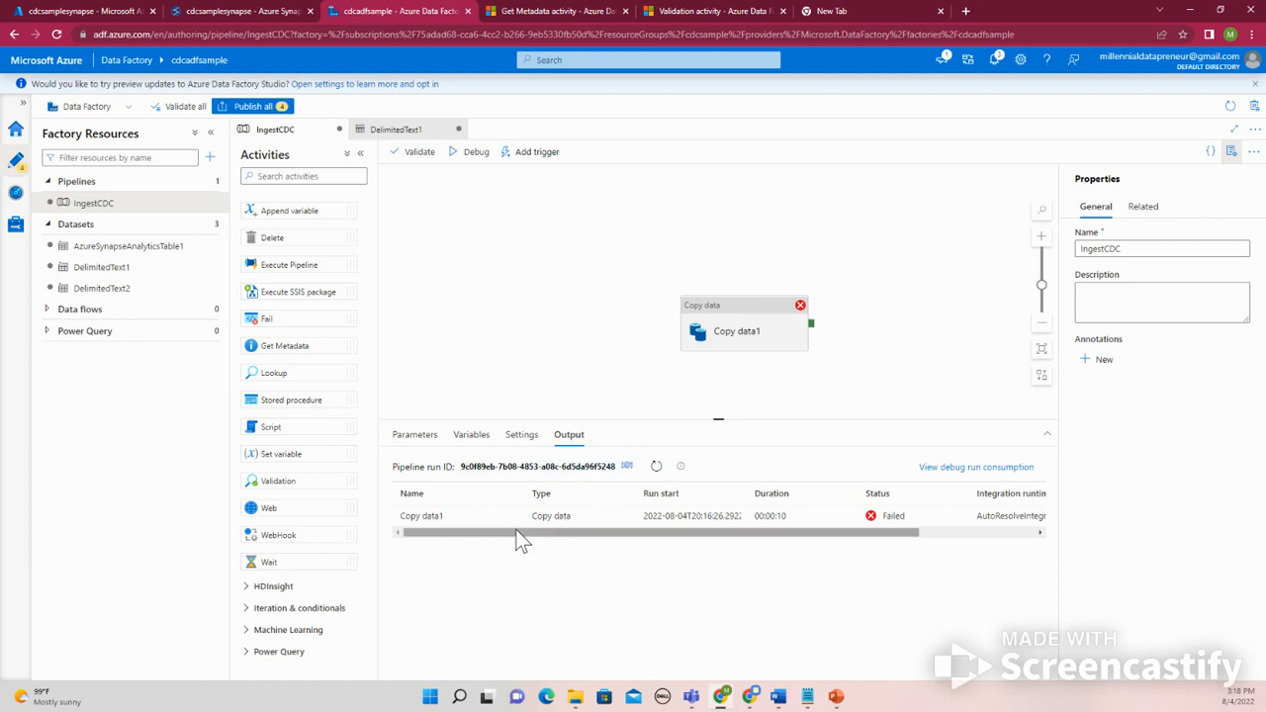
# Step: Preview the DelimitedText1 source data again to check the NAME column header, and close the preview
pyautogui.moveTo(518, 535)
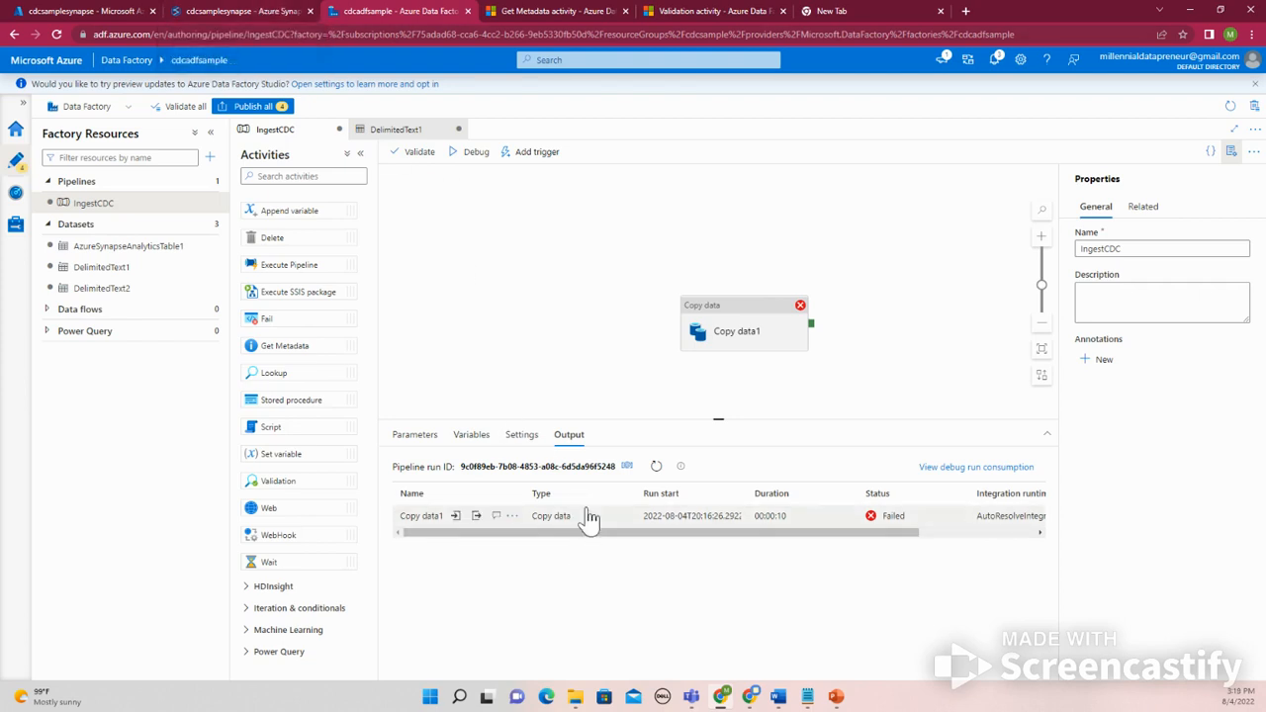
pyautogui.click(740, 342)
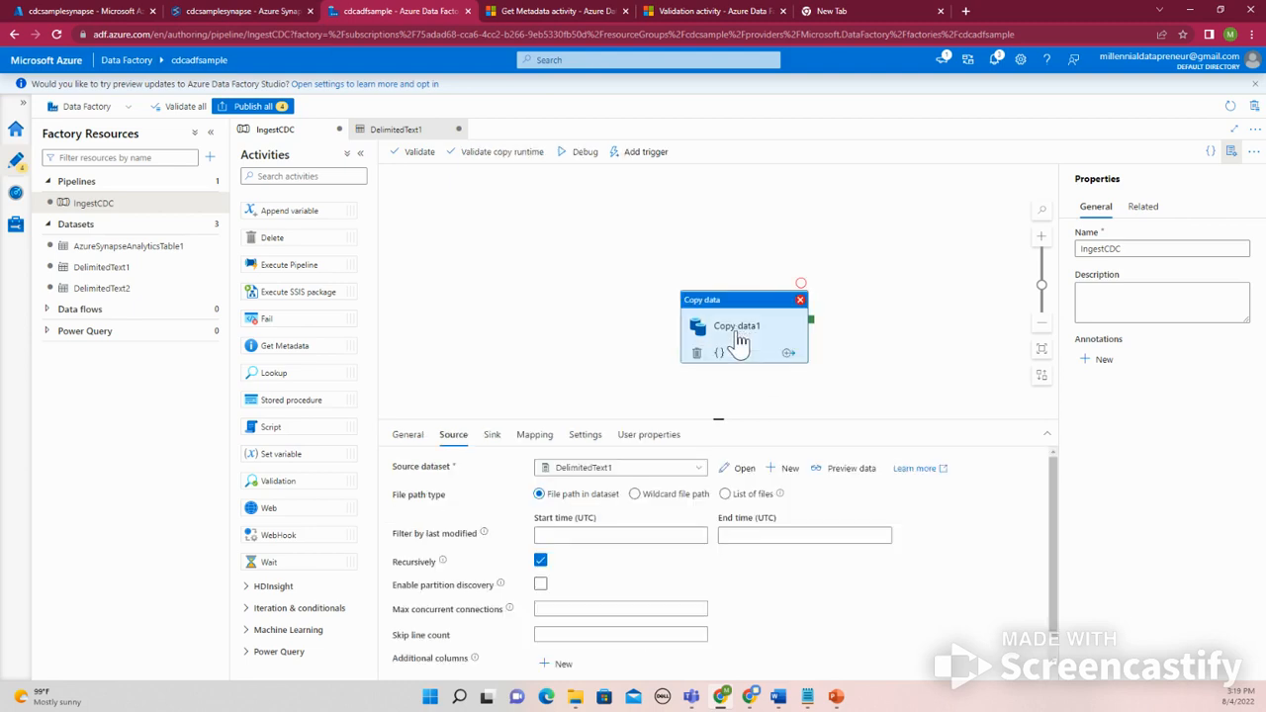
pyautogui.click(843, 469)
pyautogui.moveTo(524, 269); pyautogui.dragTo(470, 262)
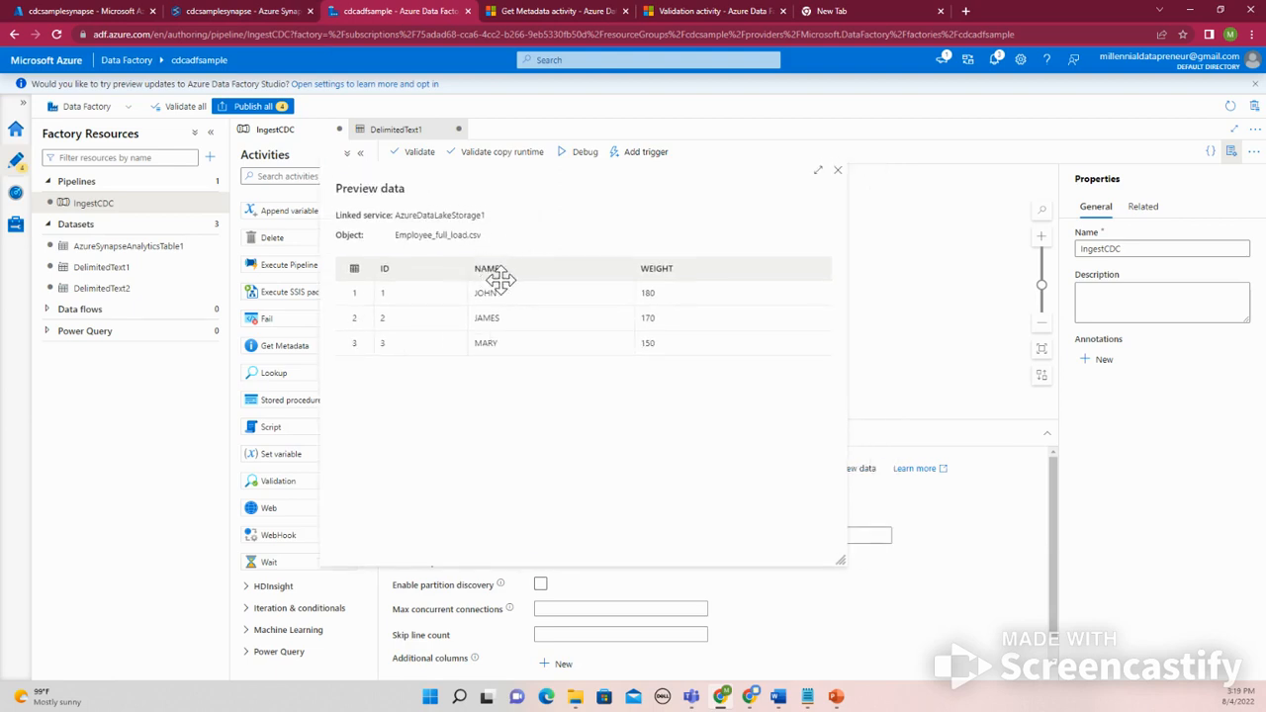
pyautogui.click(838, 174)
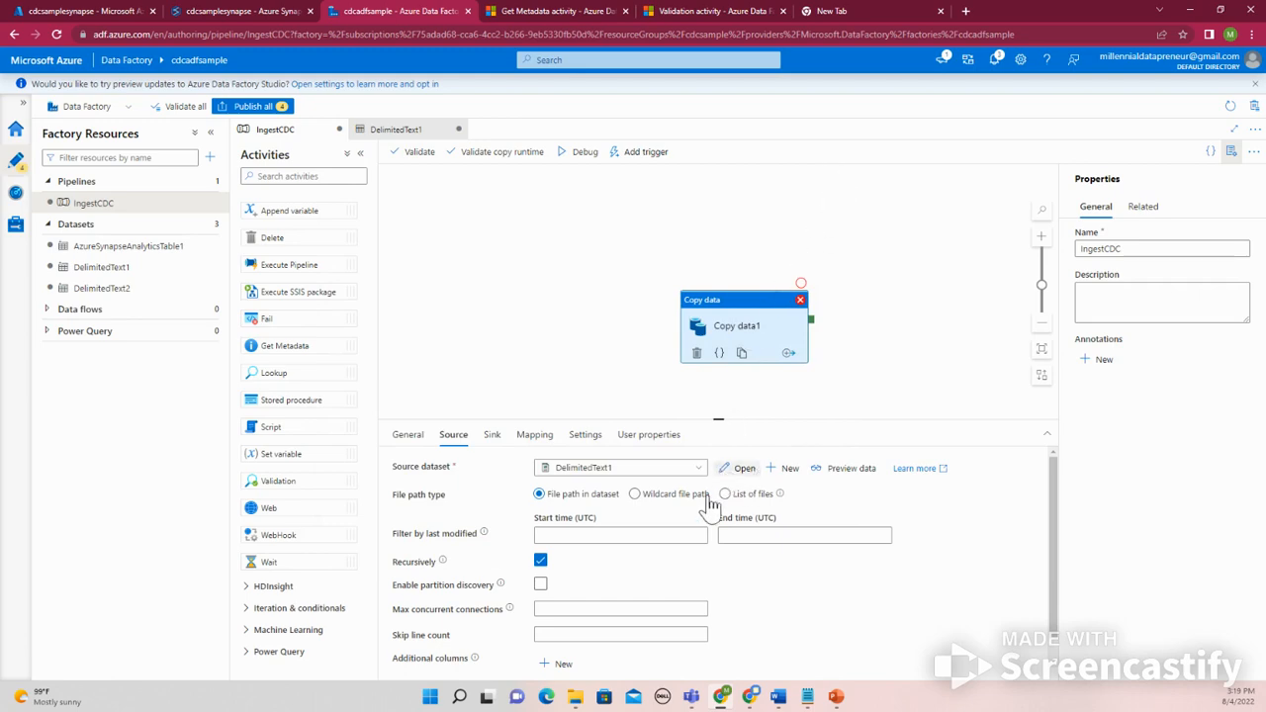
# Step: Switch to the Azure portal and open its home page in a new browser tab
pyautogui.click(89, 11)
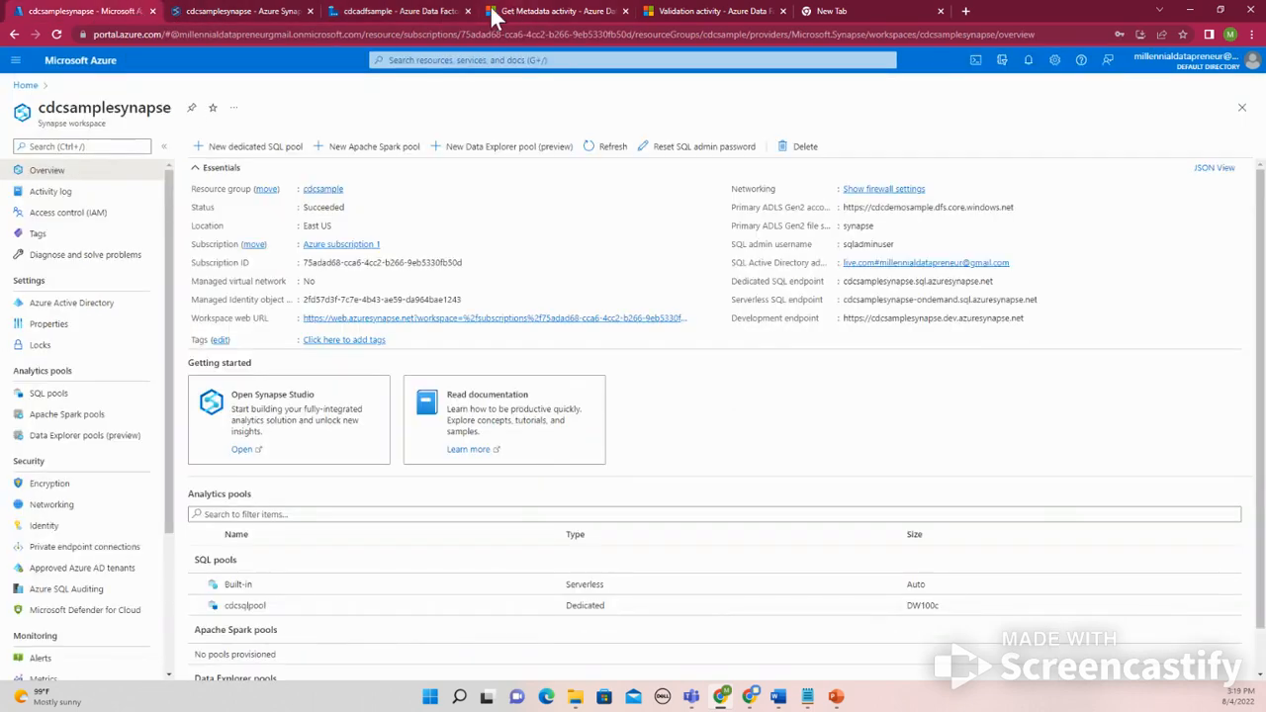
pyautogui.click(421, 10)
pyautogui.click(243, 10)
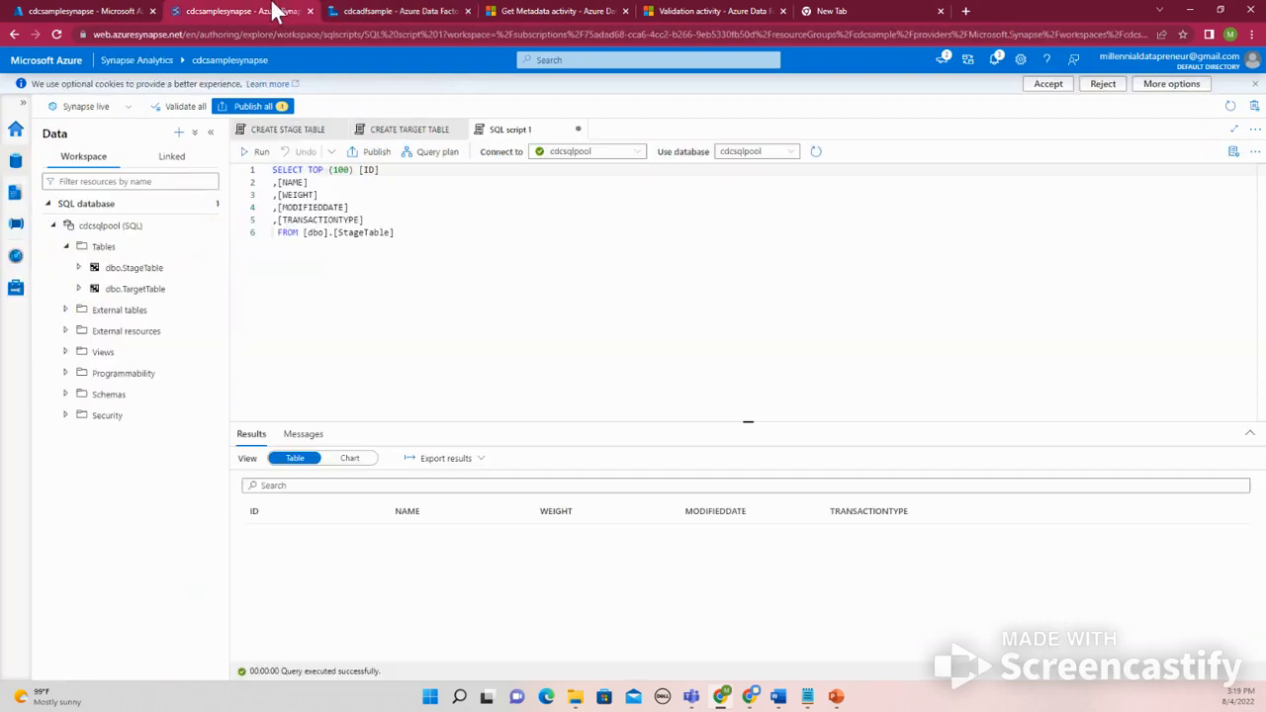
pyautogui.click(101, 7)
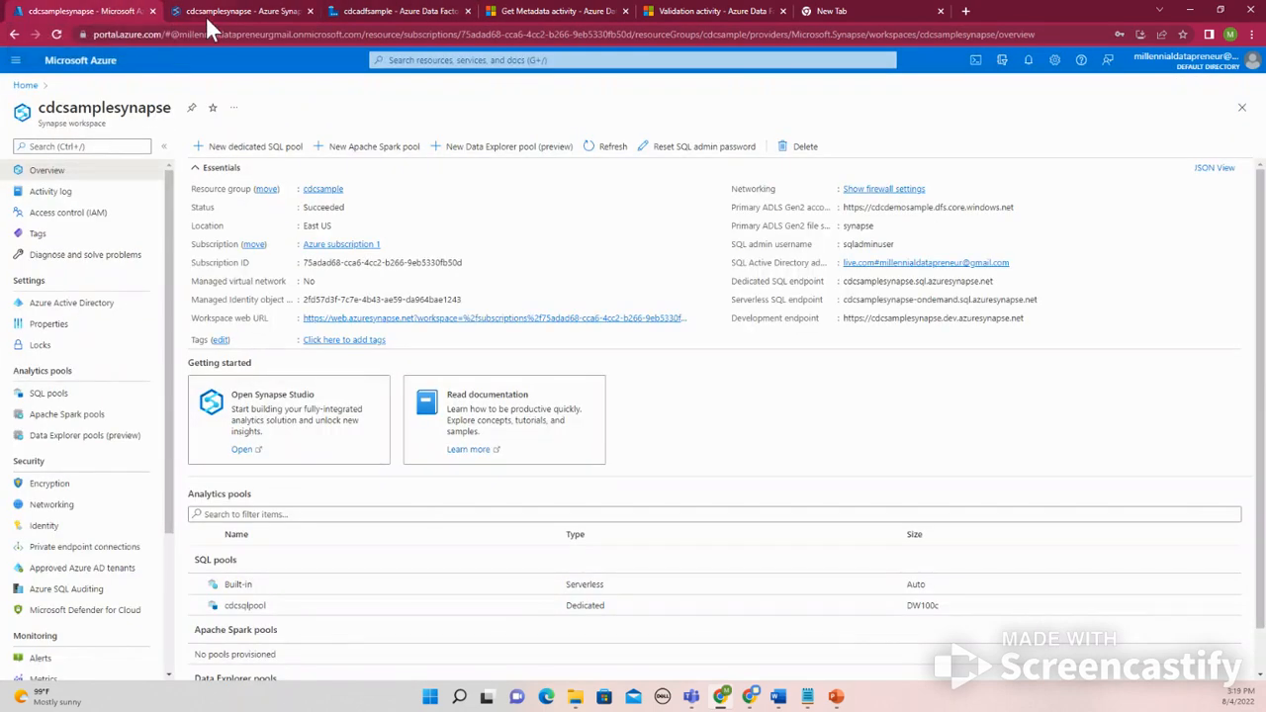
pyautogui.rightClick(27, 89)
pyautogui.click(69, 95)
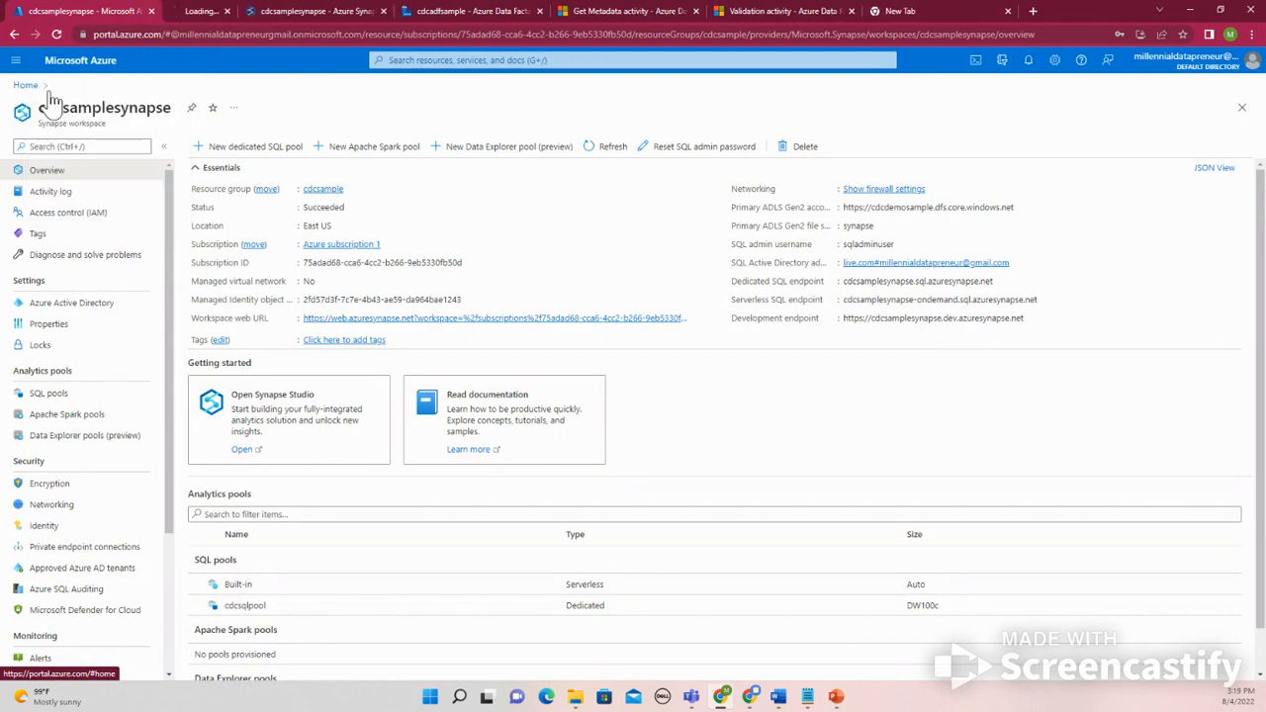
pyautogui.click(211, 10)
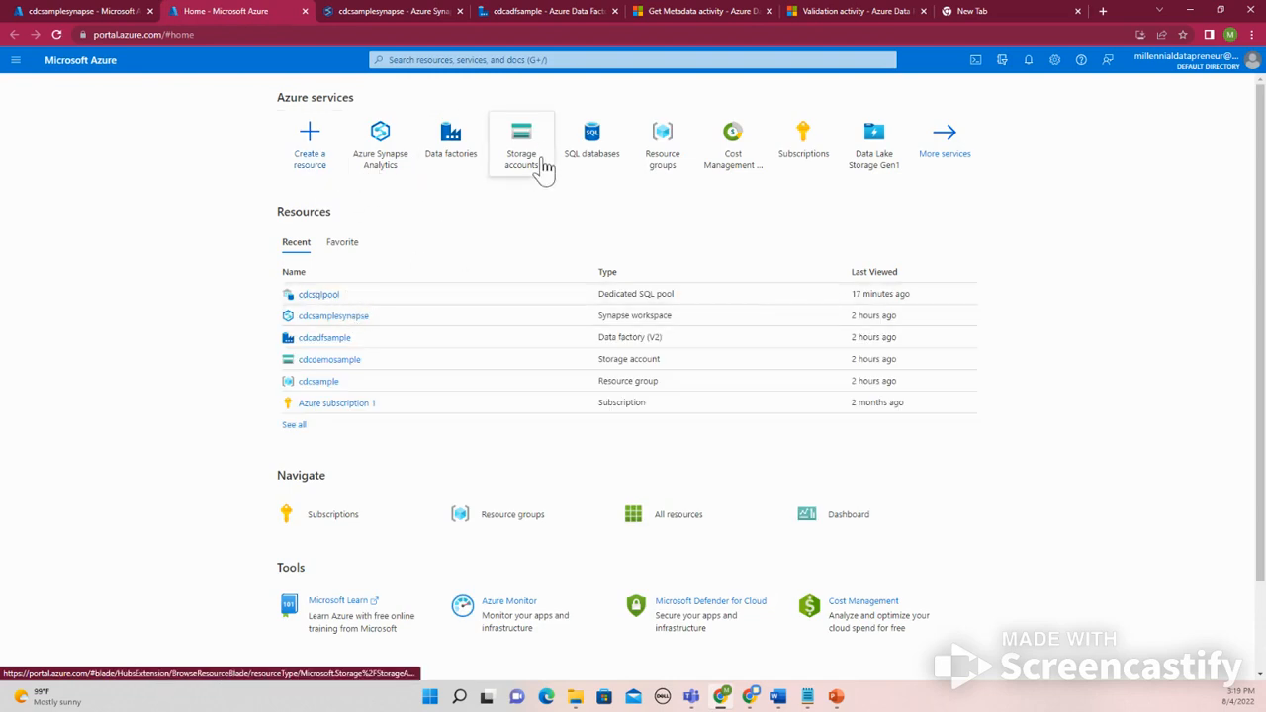
# Step: Open Employee_full_load.csv for editing from the landing container's input folder in the cdcdemosample storage account
pyautogui.click(336, 362)
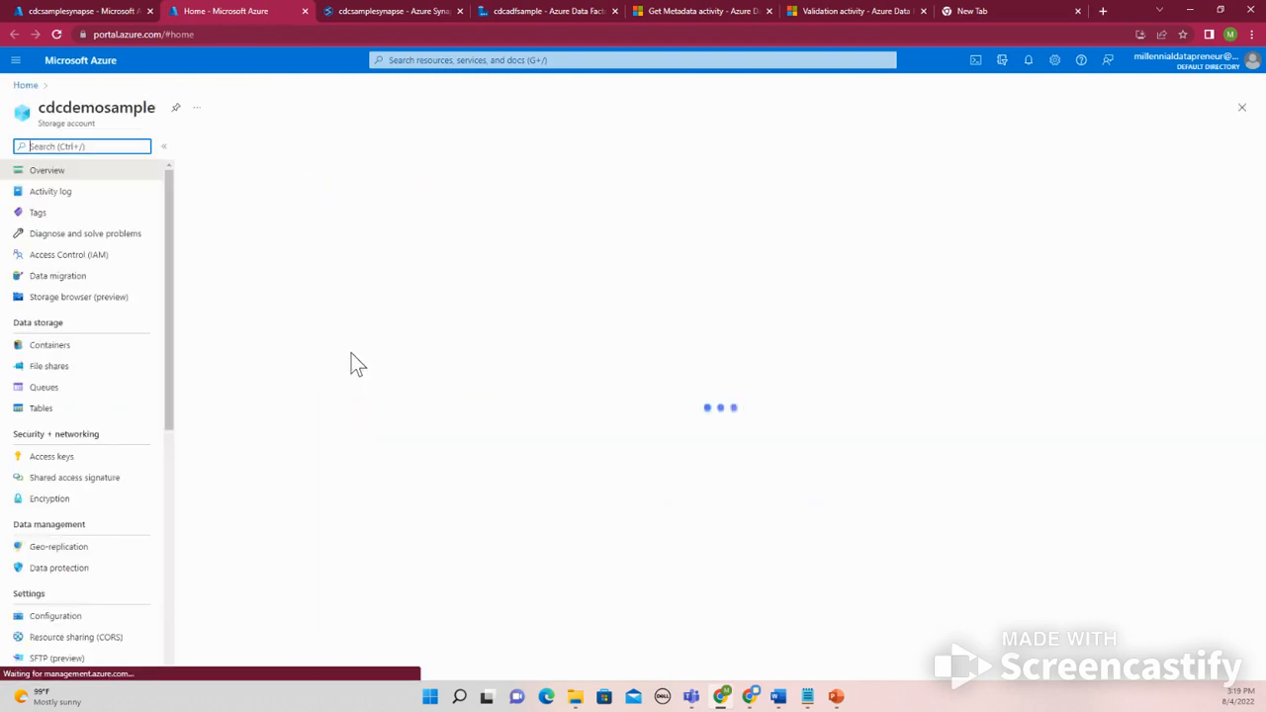
pyautogui.click(252, 366)
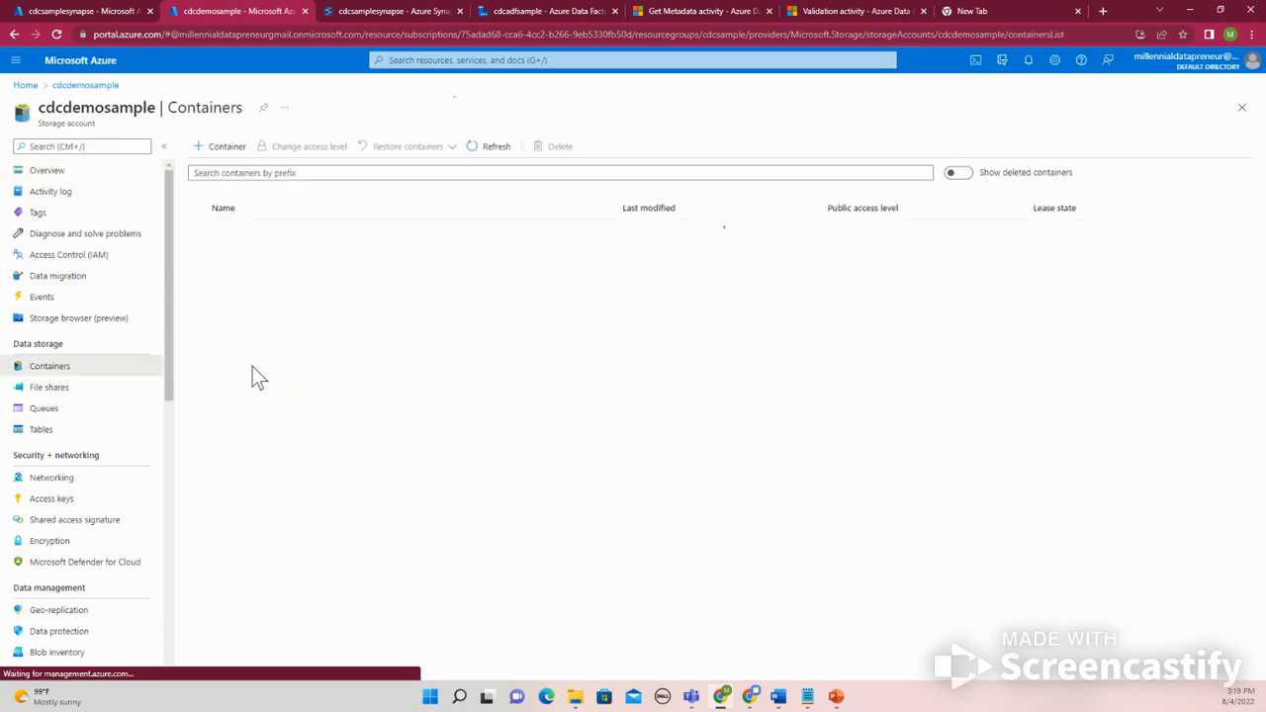
pyautogui.click(235, 274)
pyautogui.click(235, 263)
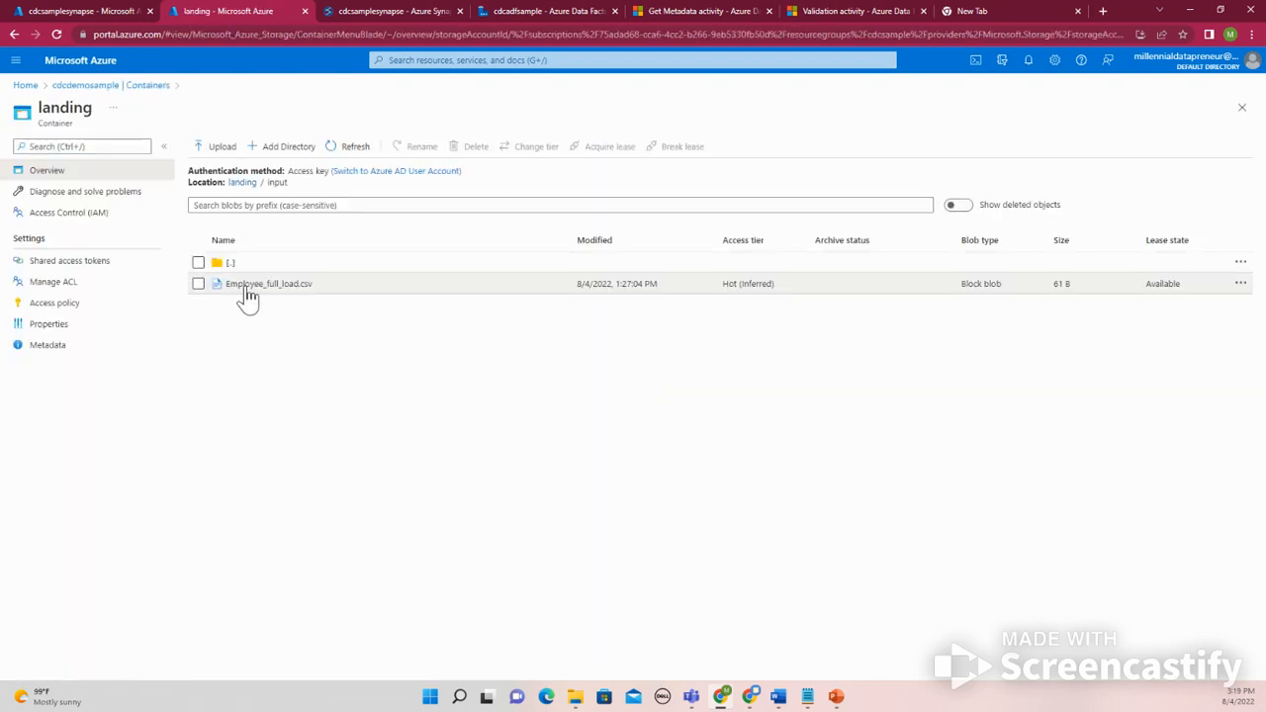
pyautogui.click(1240, 284)
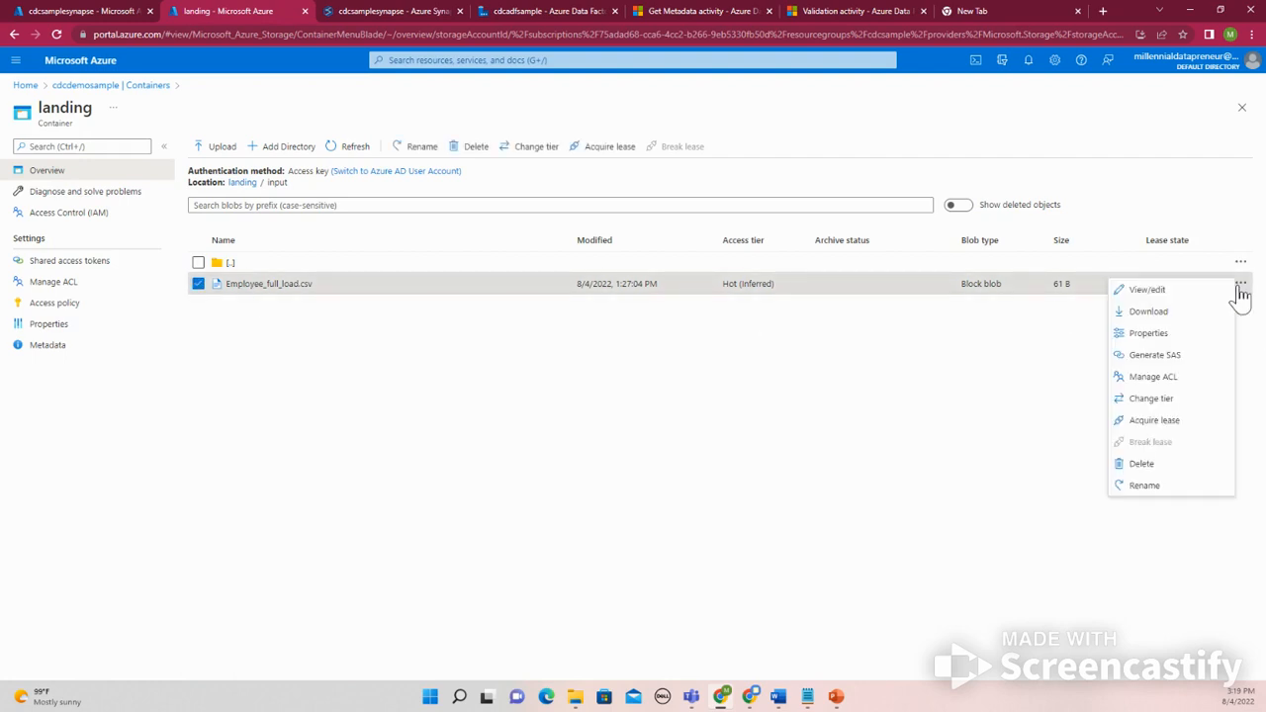
pyautogui.click(1173, 291)
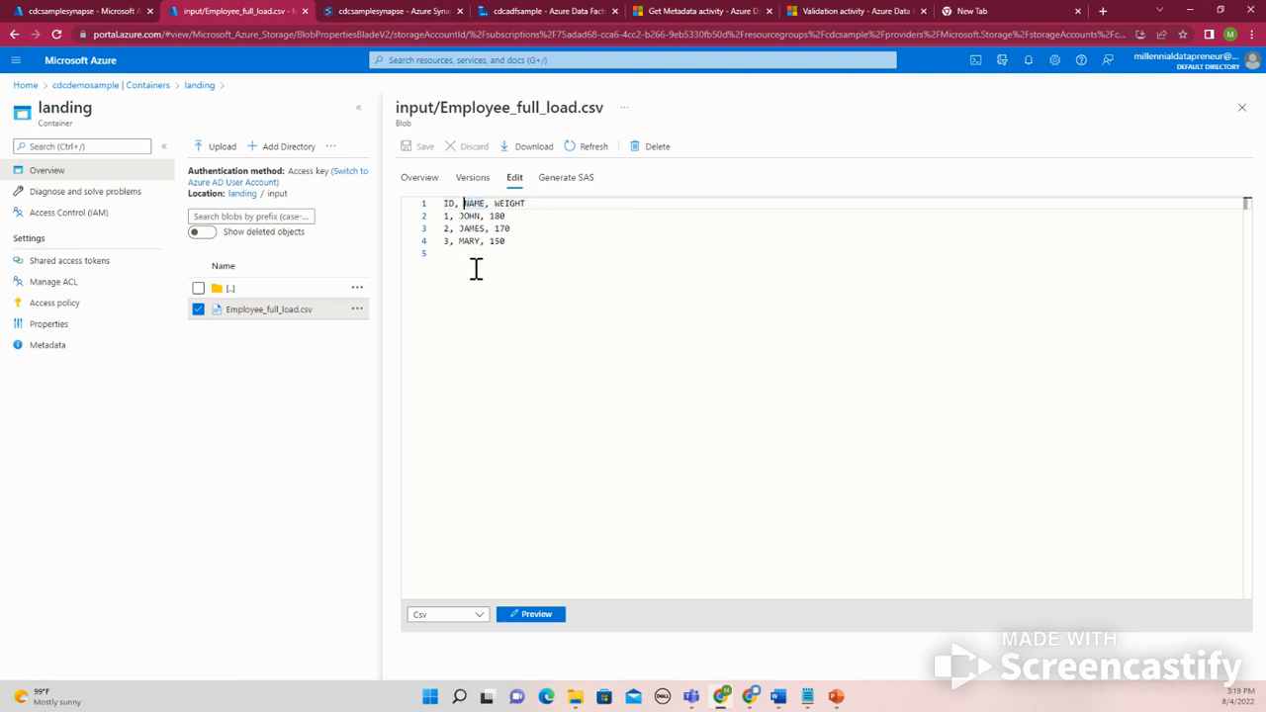
# Step: Remove the spaces after the commas in the CSV header row so it reads ID,NAME,WEIGHT
pyautogui.press('BackSpace')
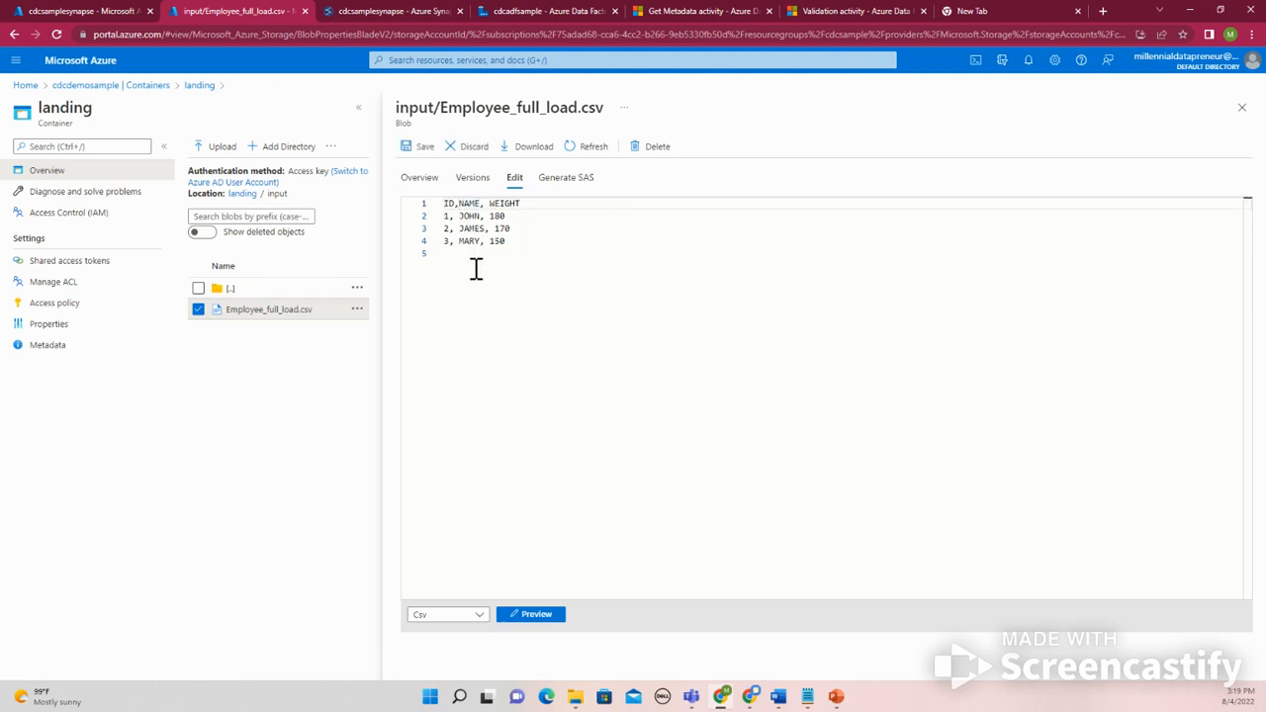
pyautogui.click(489, 203)
pyautogui.press('BackSpace')
# Step: Remove the spaces after the commas in all three data rows of the CSV
pyautogui.click(460, 218)
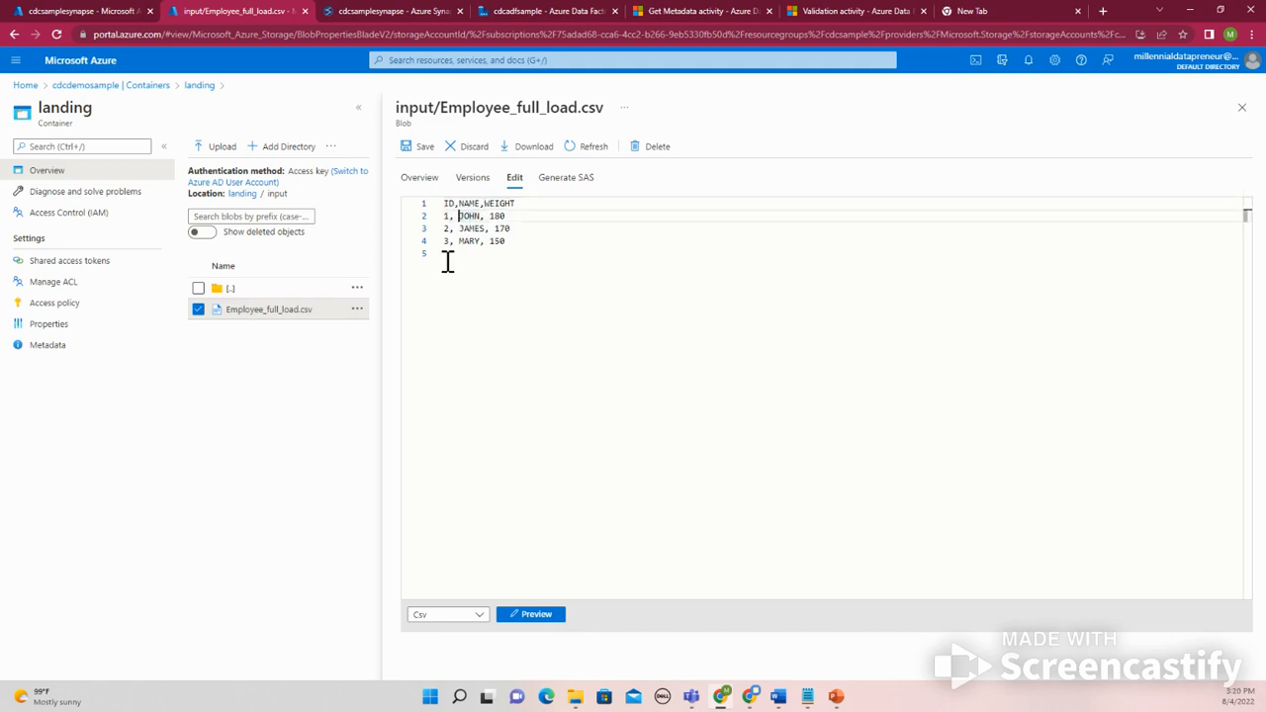
pyautogui.press('BackSpace')
pyautogui.click(458, 229)
pyautogui.press('BackSpace')
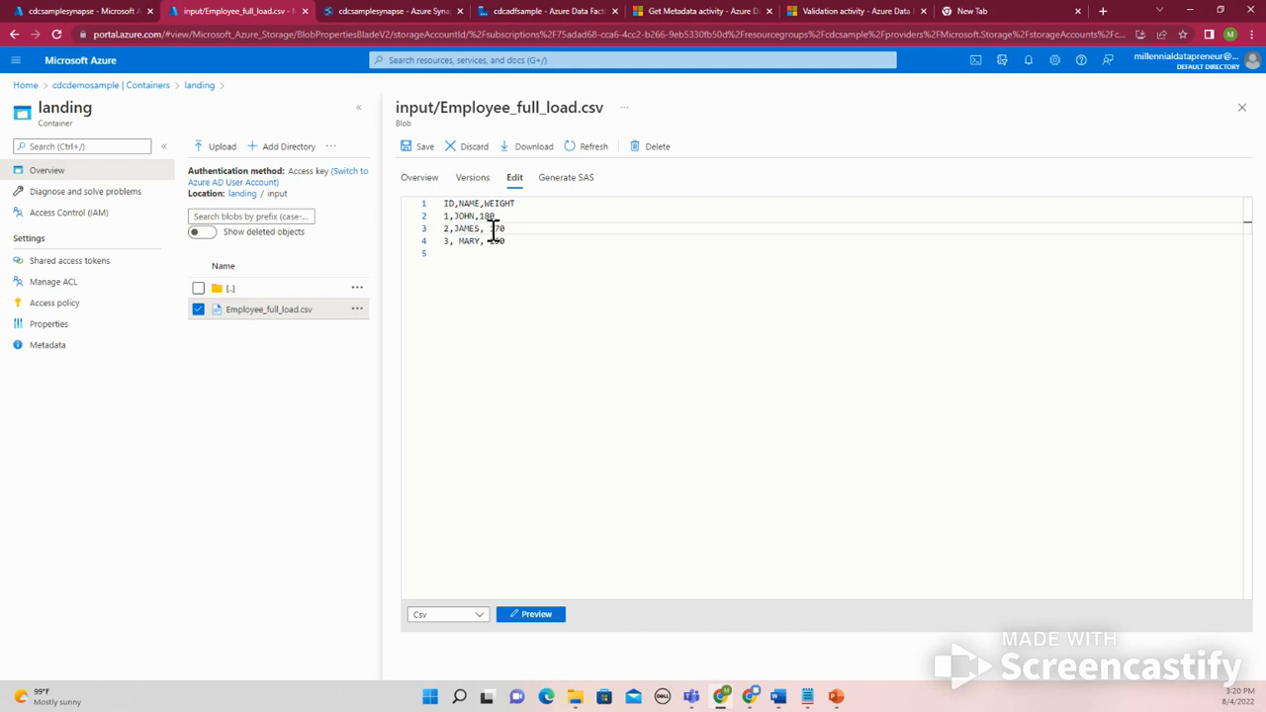
pyautogui.click(493, 229)
pyautogui.press('BackSpace')
pyautogui.click(460, 243)
pyautogui.press('BackSpace')
pyautogui.click(488, 243)
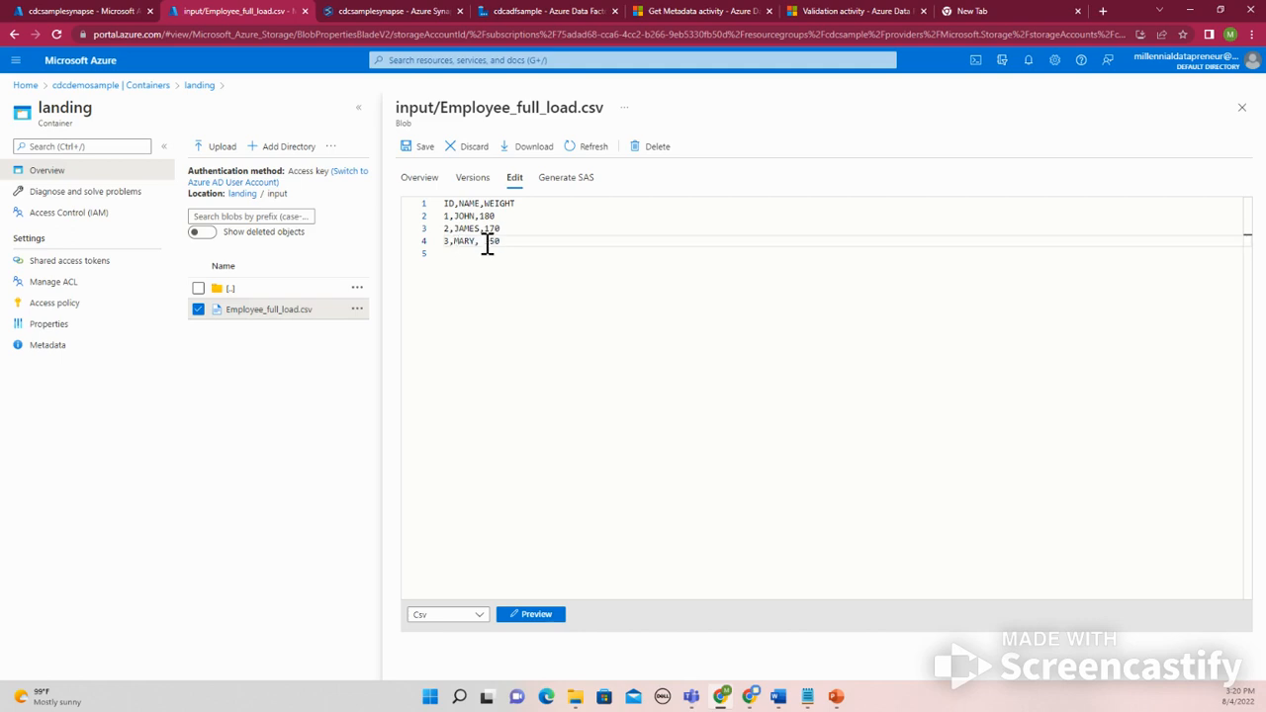
pyautogui.press('BackSpace')
# Step: Save the edited Employee_full_load.csv and close the file
pyautogui.moveTo(459, 203); pyautogui.dragTo(482, 204)
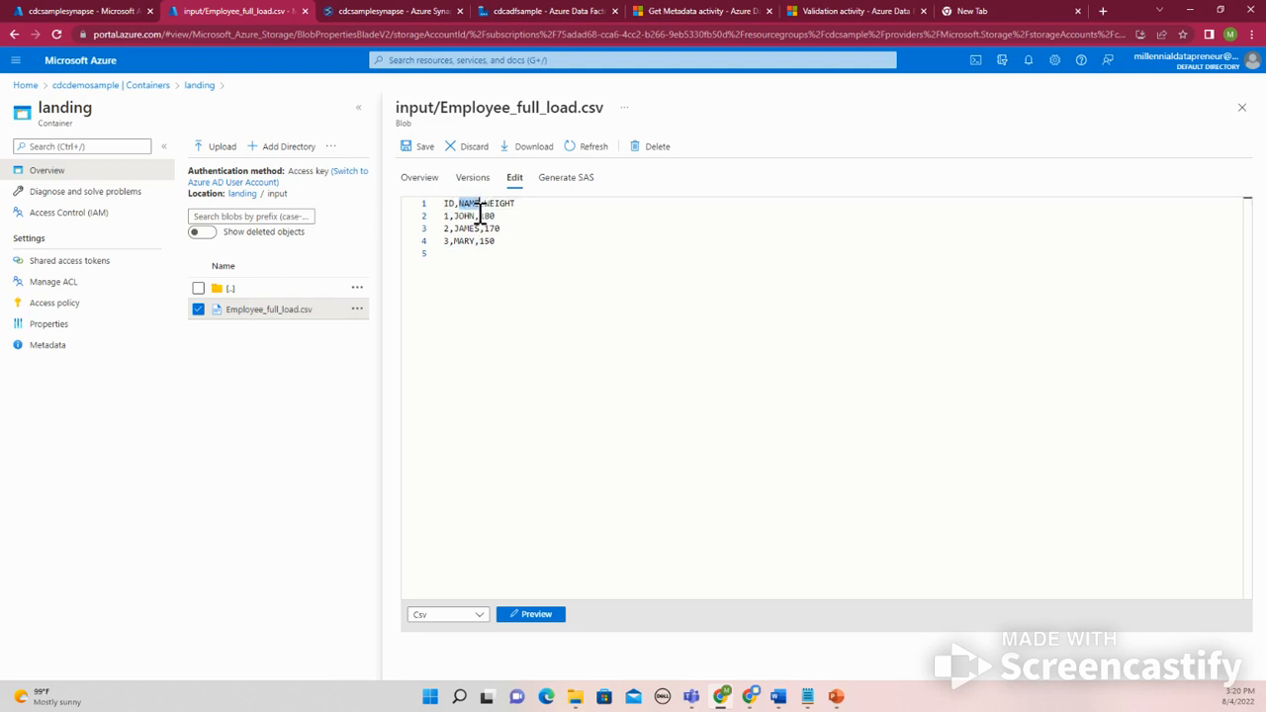
pyautogui.click(423, 151)
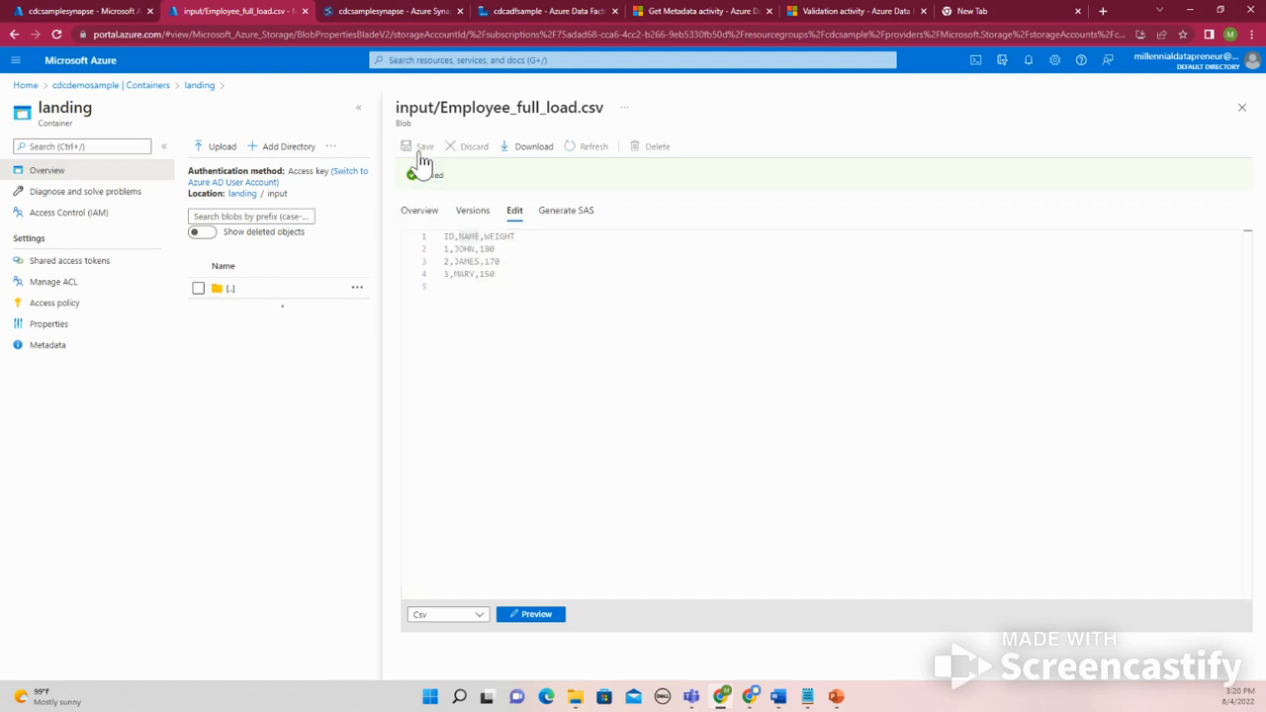
pyautogui.click(1241, 107)
# Step: Switch to Azure Data Factory, check the Copy data1 mapping, and preview the DelimitedText1 source data
pyautogui.click(544, 13)
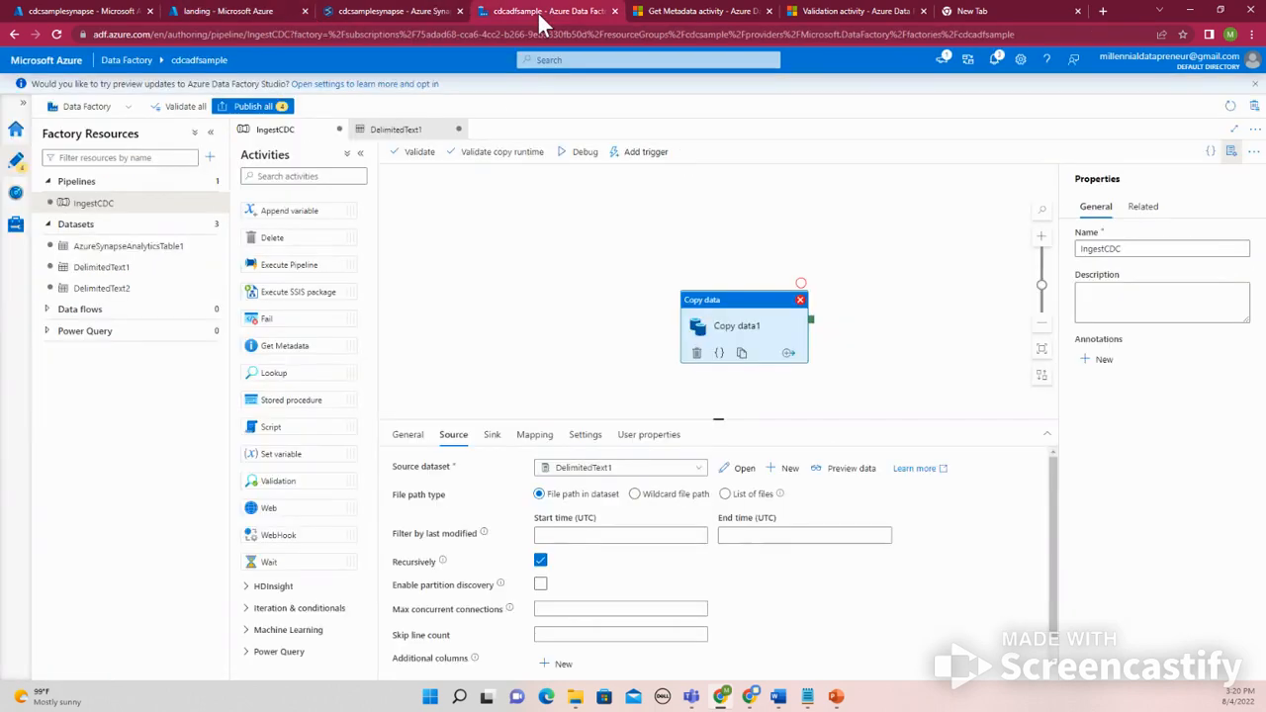
pyautogui.click(527, 438)
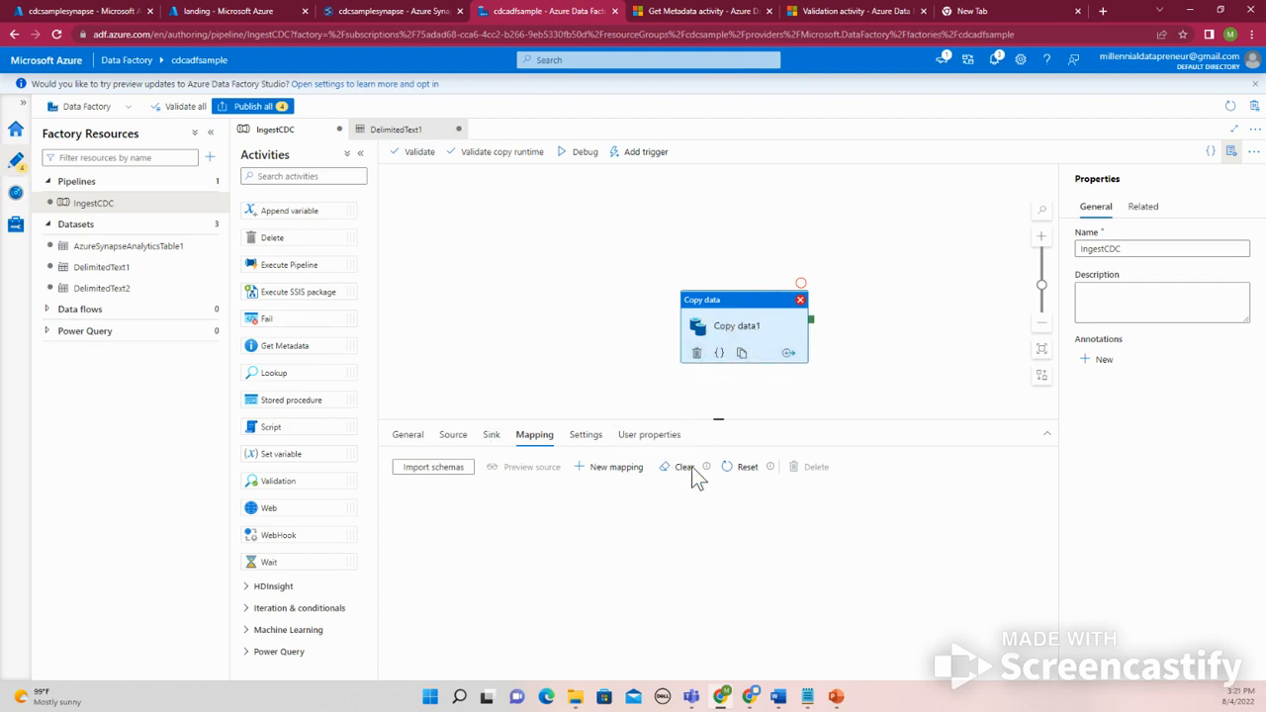
pyautogui.click(455, 436)
pyautogui.click(490, 436)
pyautogui.click(455, 436)
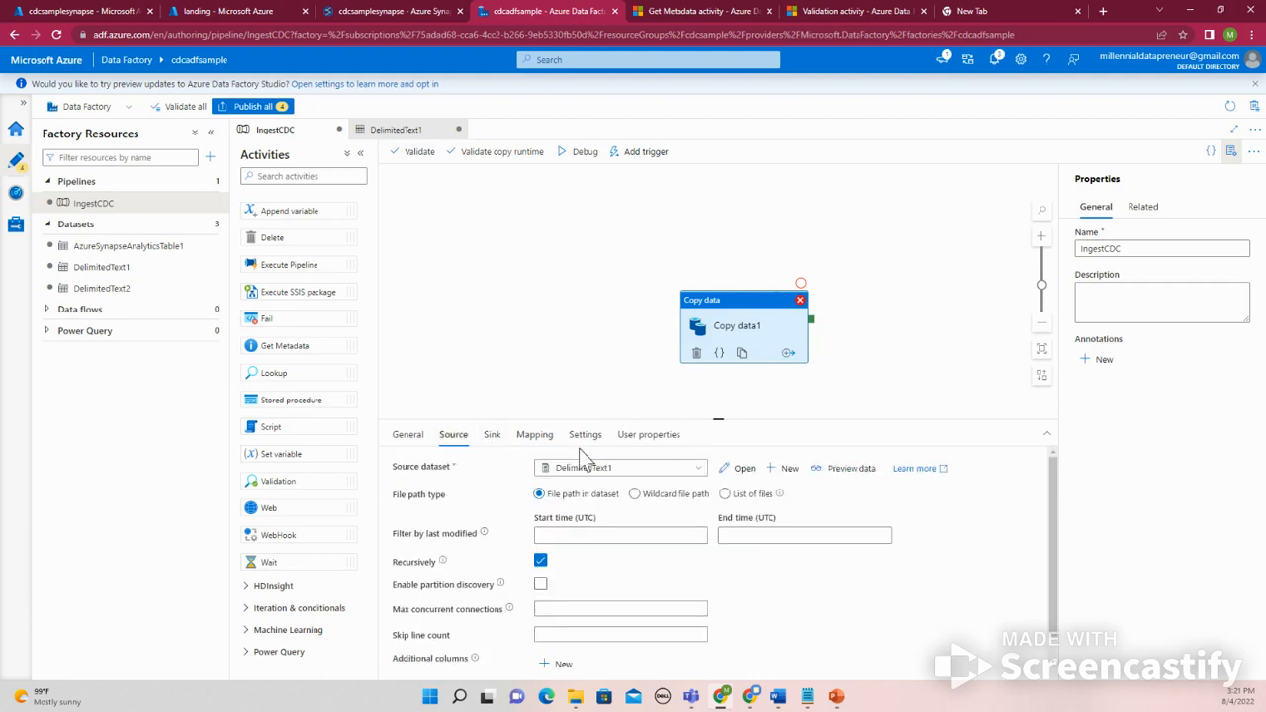
pyautogui.click(834, 472)
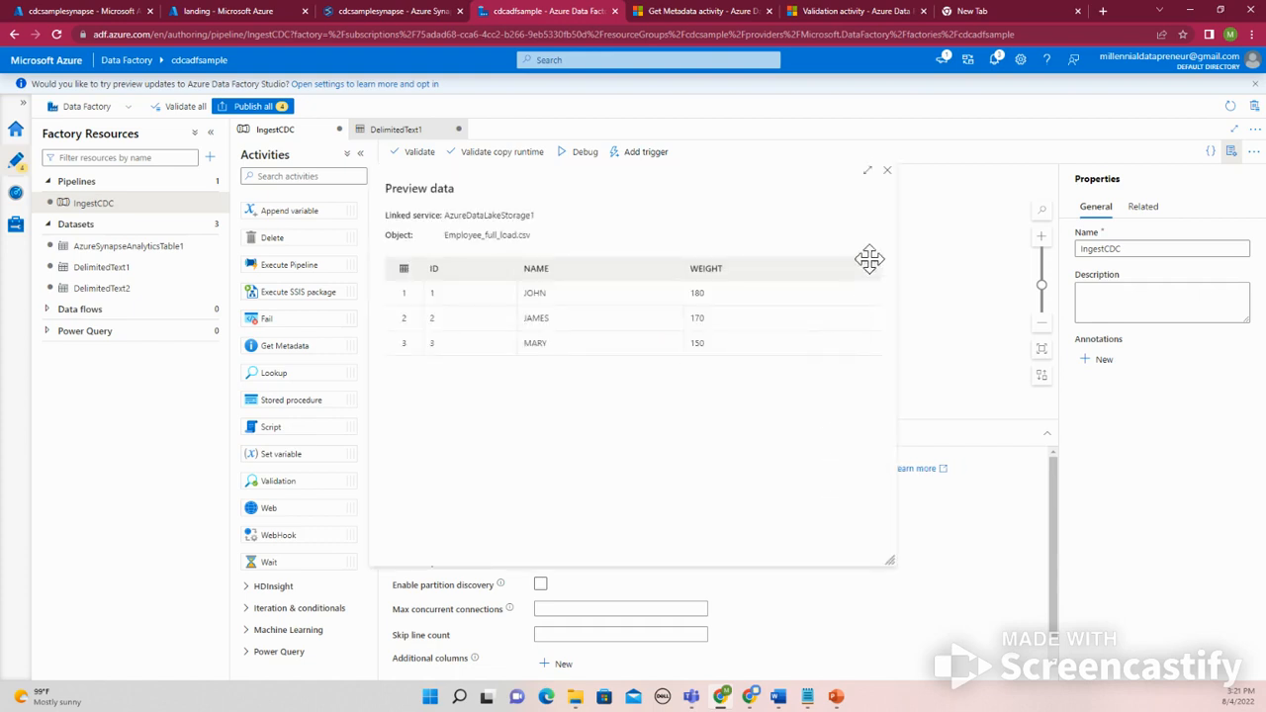
pyautogui.click(887, 171)
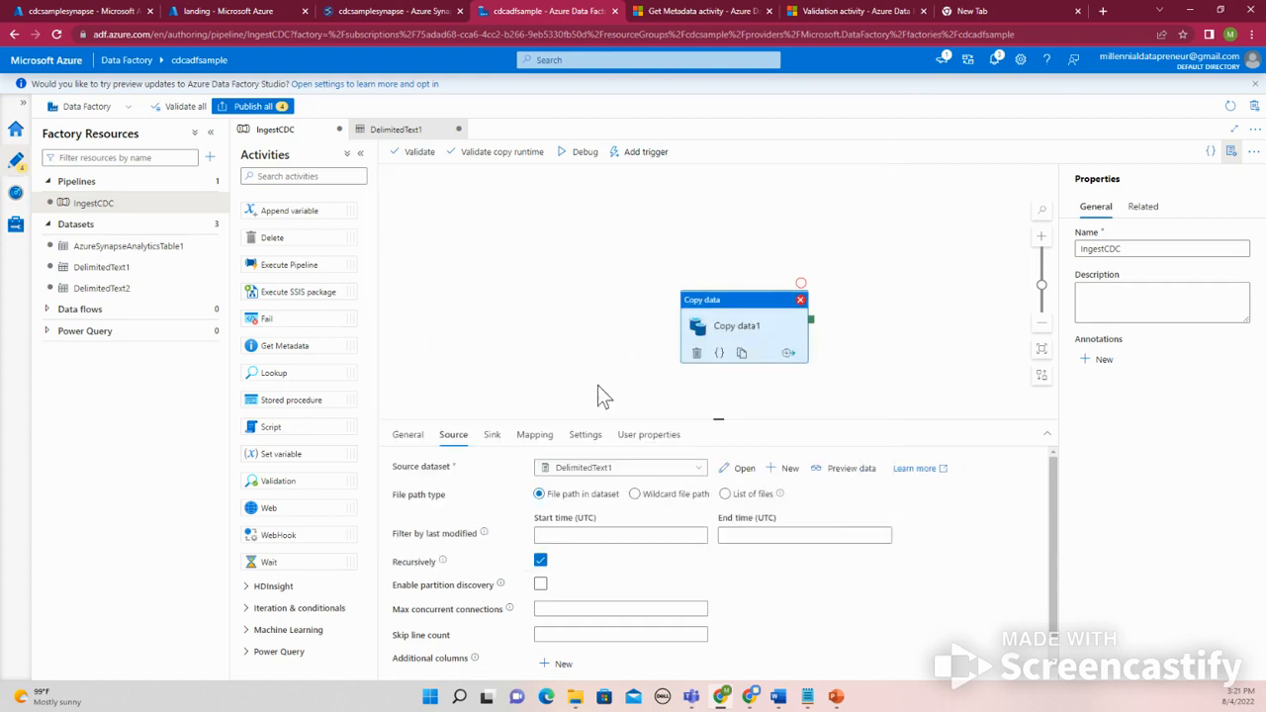
# Step: Check the Copy data1 sink and mapping settings, then debug the IngestCDC pipeline and refresh its run status
pyautogui.click(500, 440)
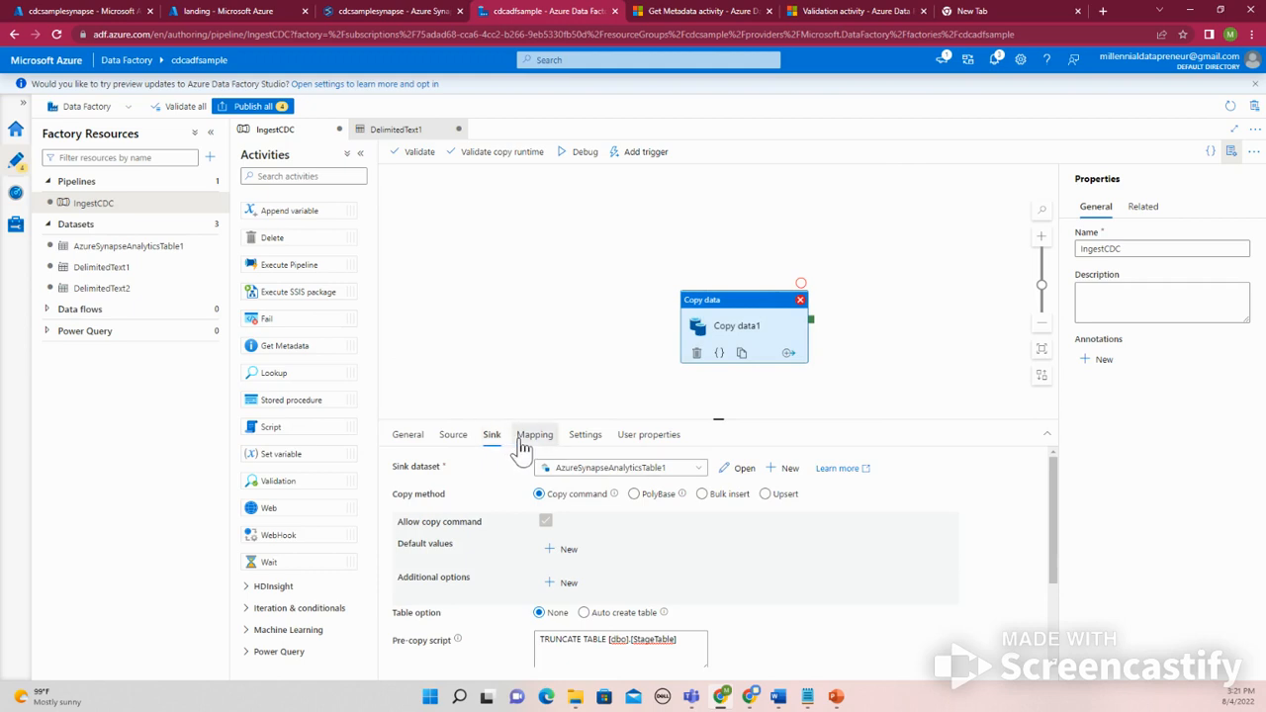
pyautogui.click(525, 440)
pyautogui.click(591, 203)
pyautogui.click(467, 158)
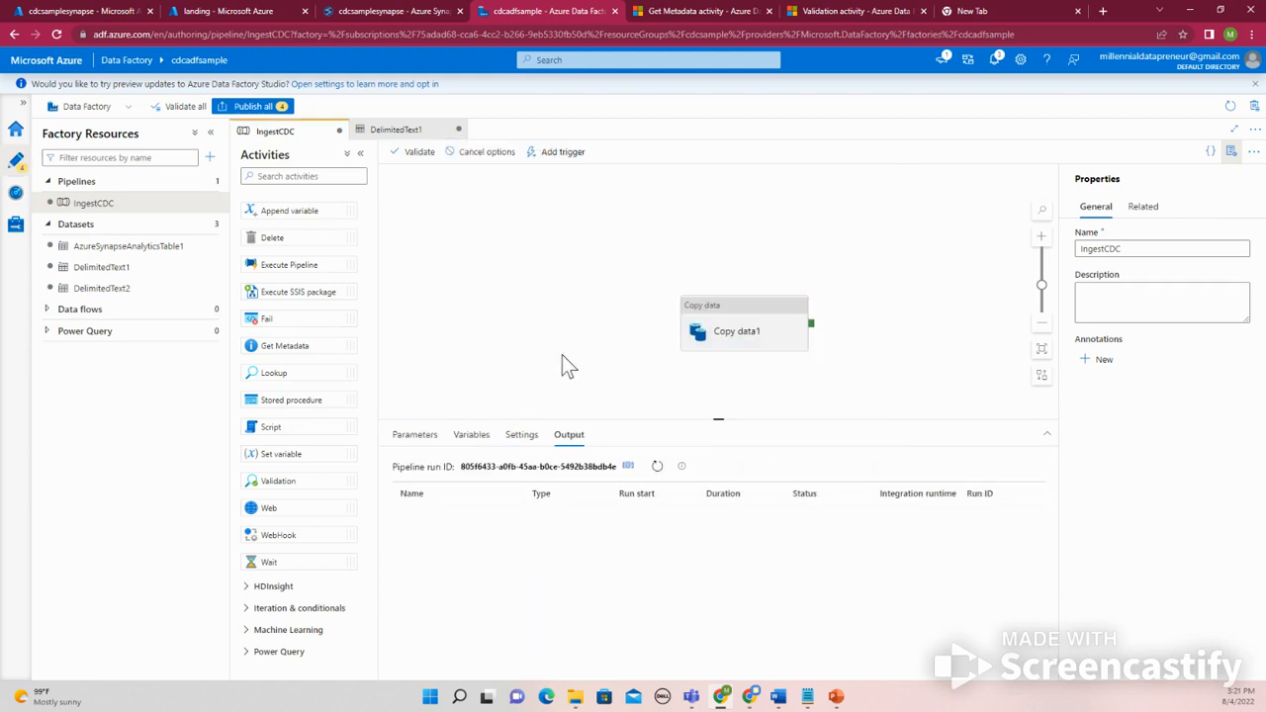
pyautogui.click(658, 470)
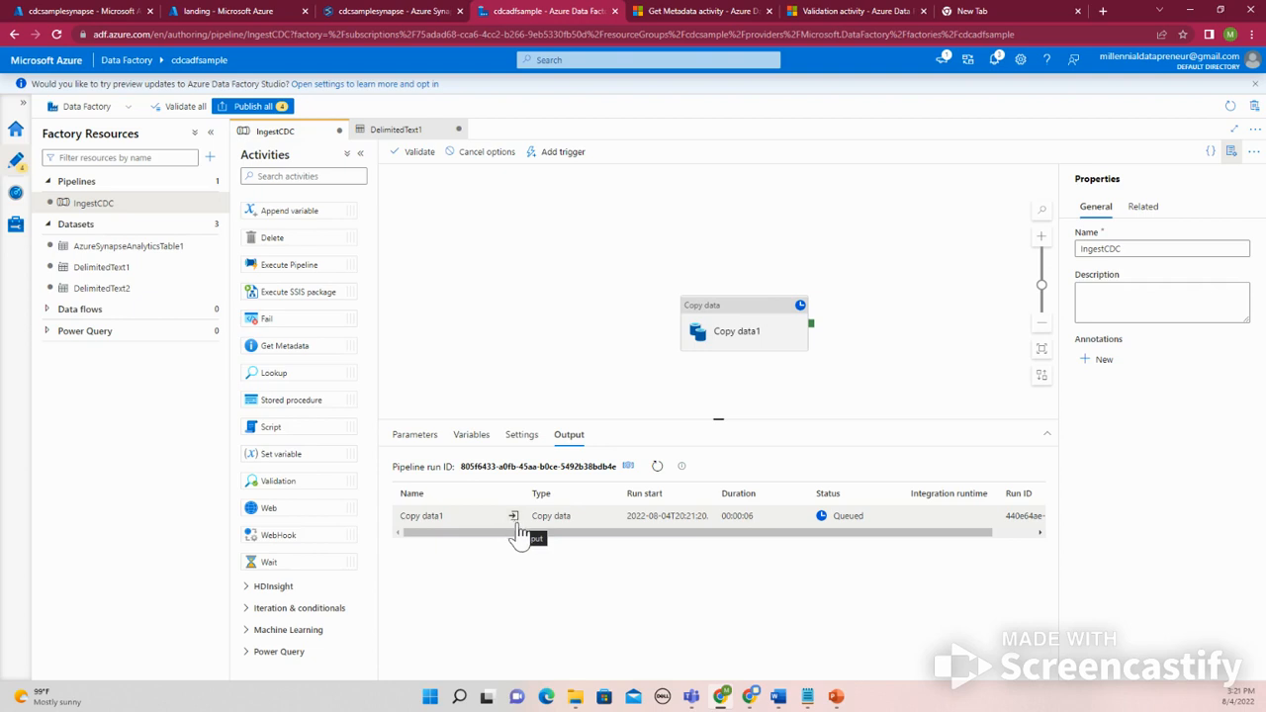
pyautogui.click(657, 469)
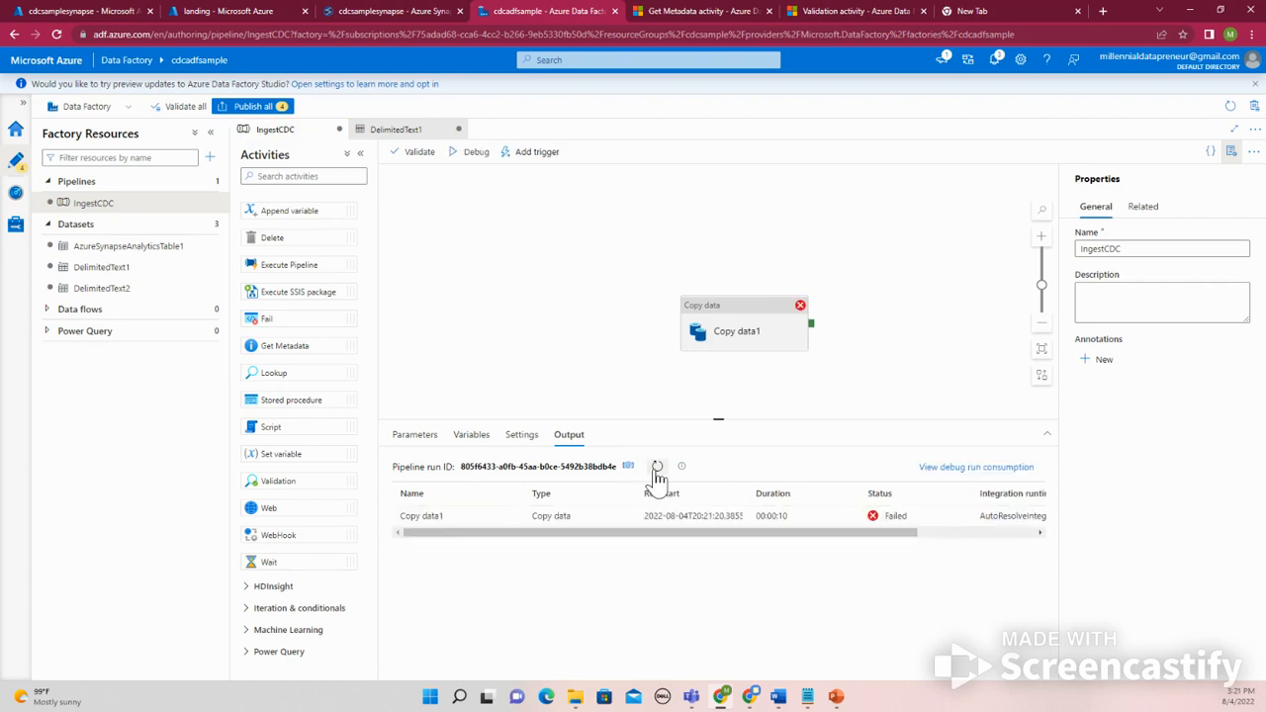
# Step: Examine the column name quoted in the new Copy data1 error details, and close them
pyautogui.click(496, 518)
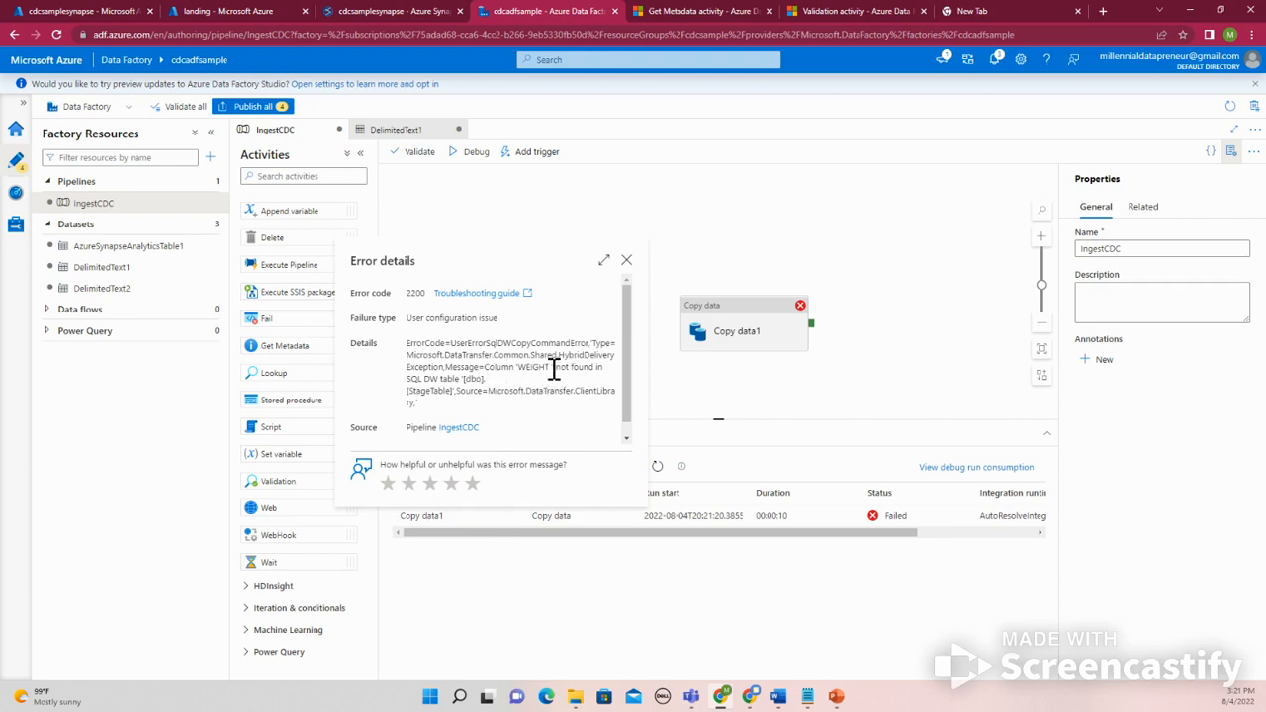
pyautogui.moveTo(550, 356); pyautogui.dragTo(551, 391)
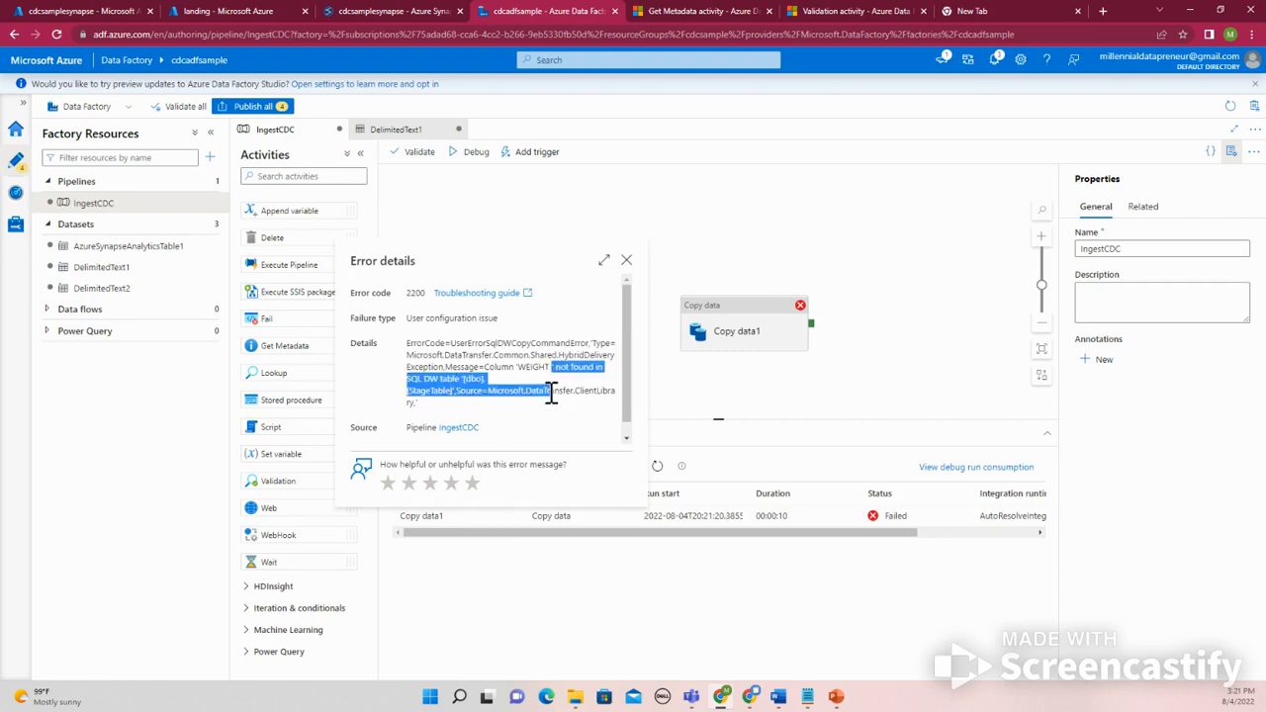
pyautogui.click(552, 366)
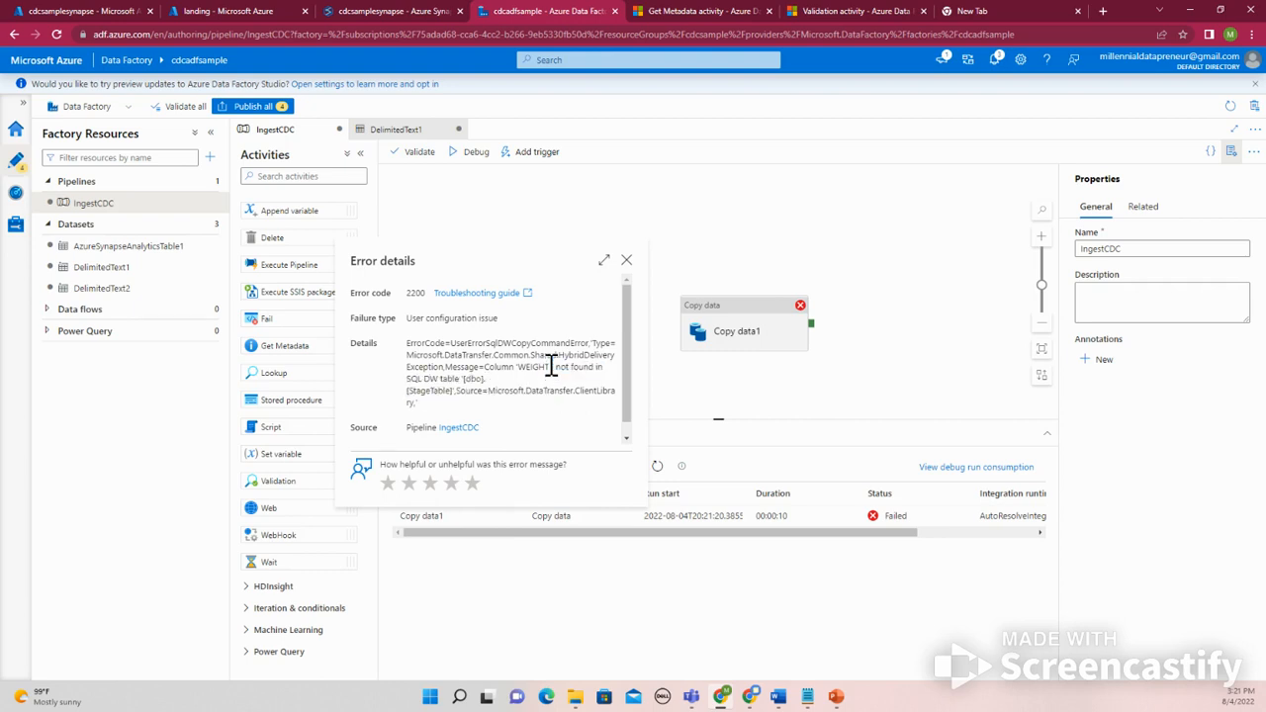
pyautogui.click(626, 261)
# Step: Return to the landing container in the Azure portal and reopen Employee_full_load.csv for editing
pyautogui.click(252, 12)
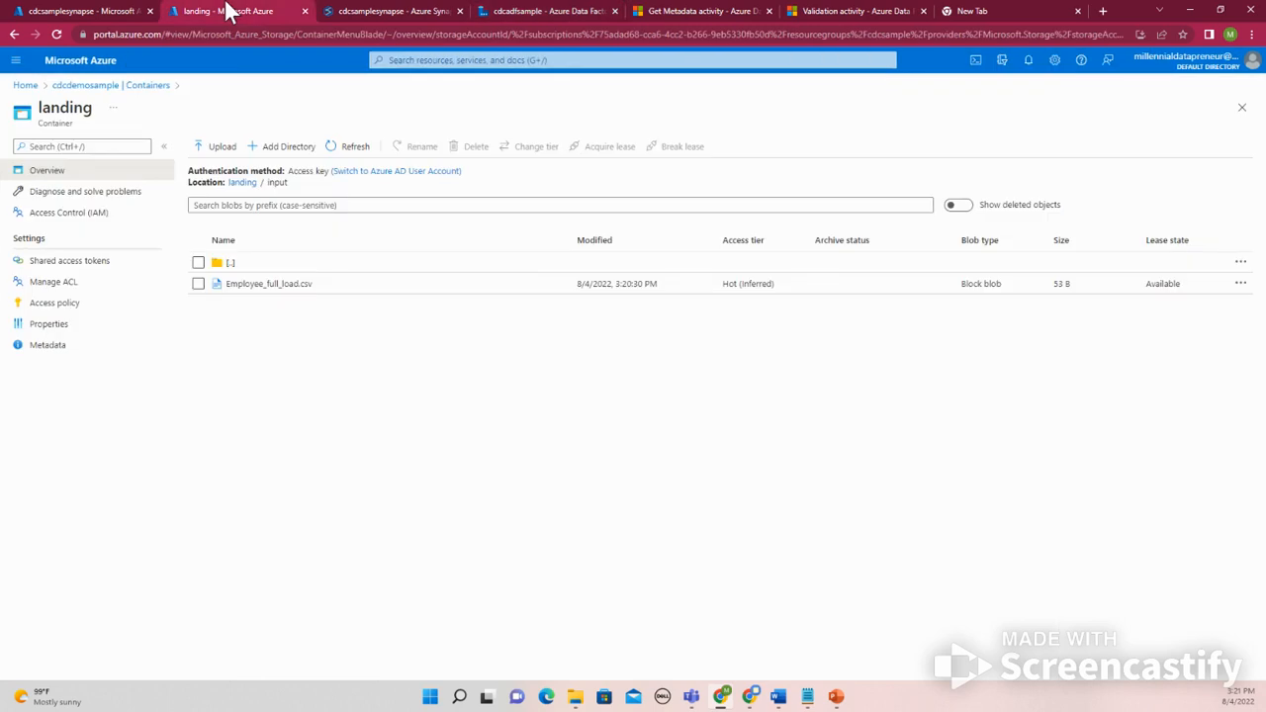
pyautogui.click(297, 289)
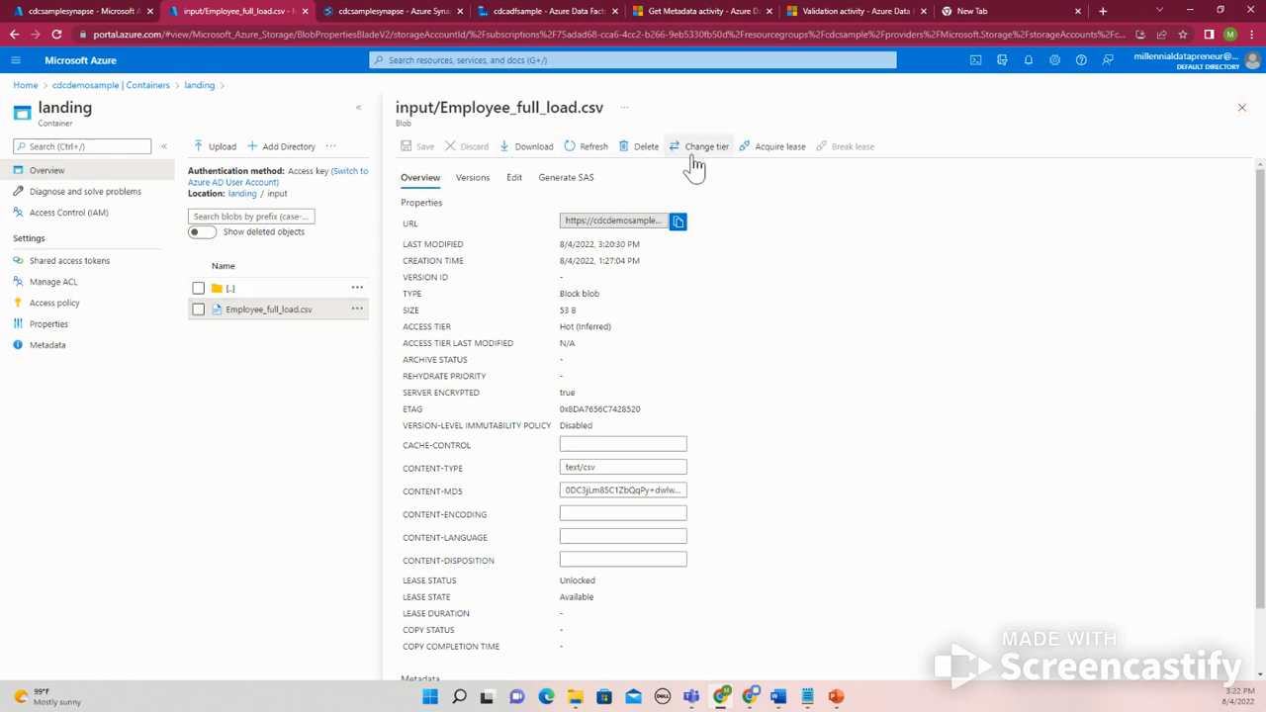
pyautogui.click(1242, 107)
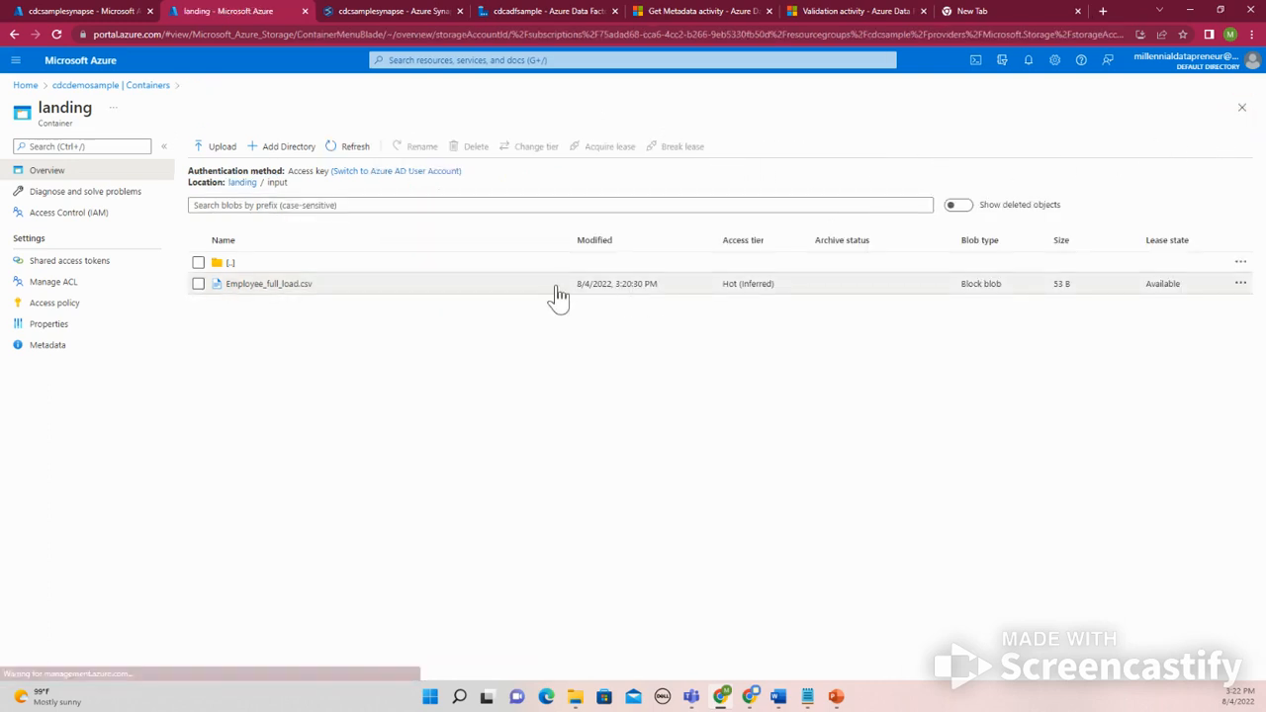
pyautogui.click(1241, 289)
pyautogui.click(1182, 292)
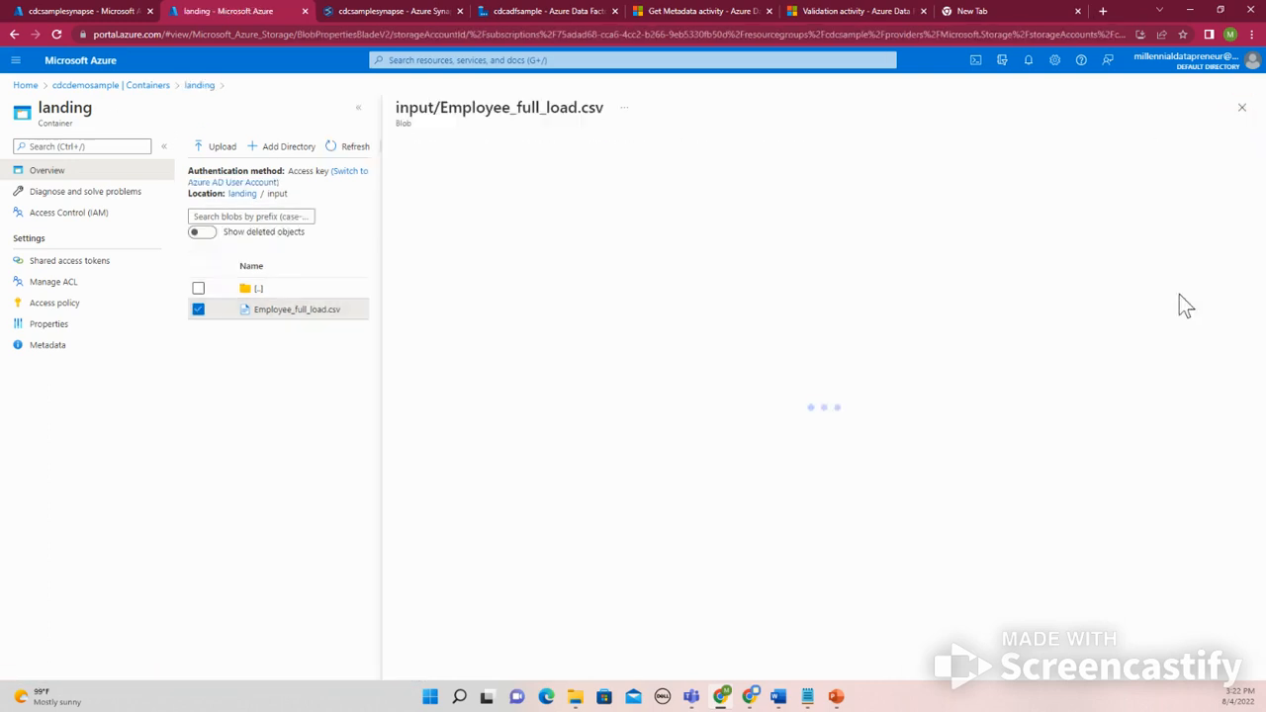
# Step: Check the header row for trailing spaces, and replace the line break after WEIGHT with a fresh one
pyautogui.doubleClick(519, 203)
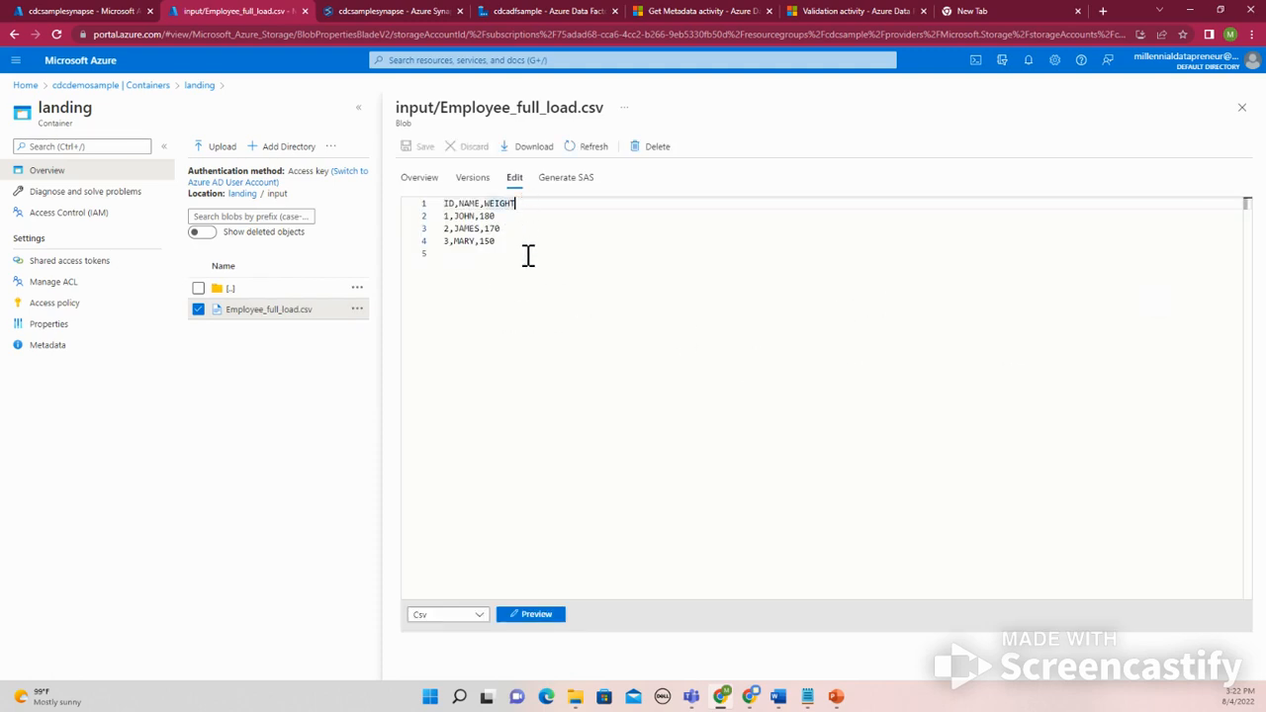
pyautogui.press('Right')
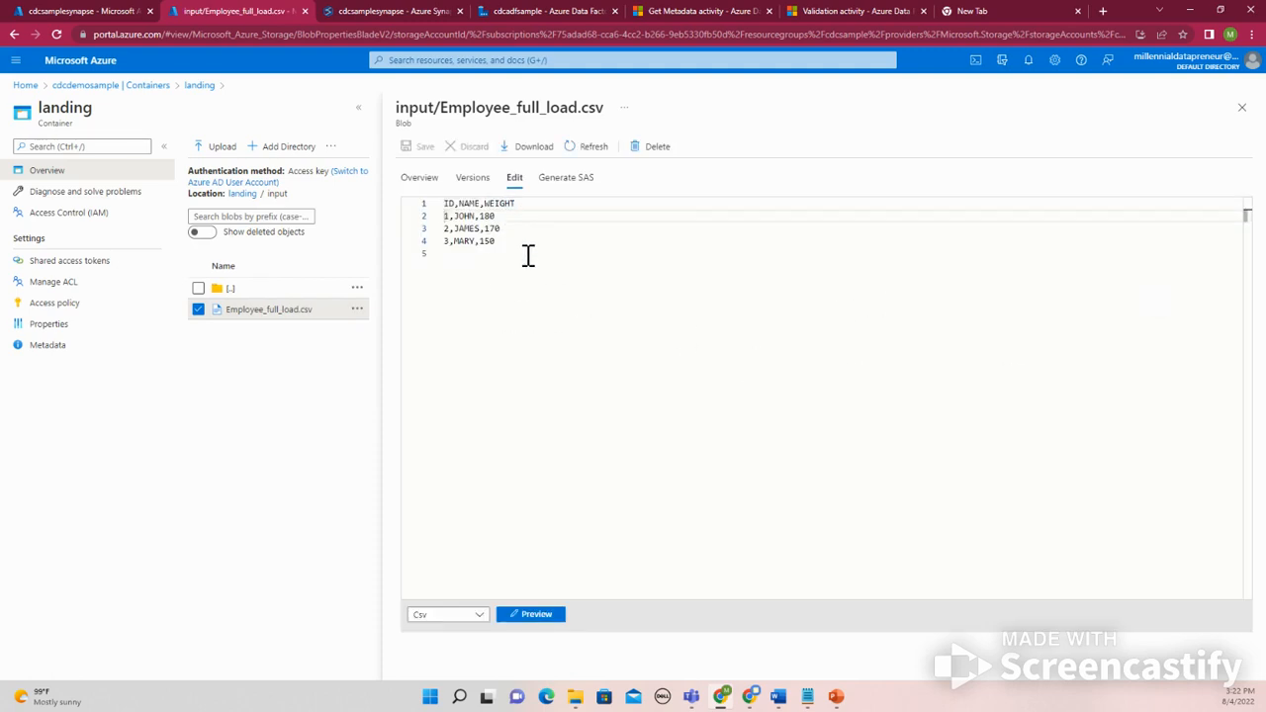
pyautogui.click(445, 203)
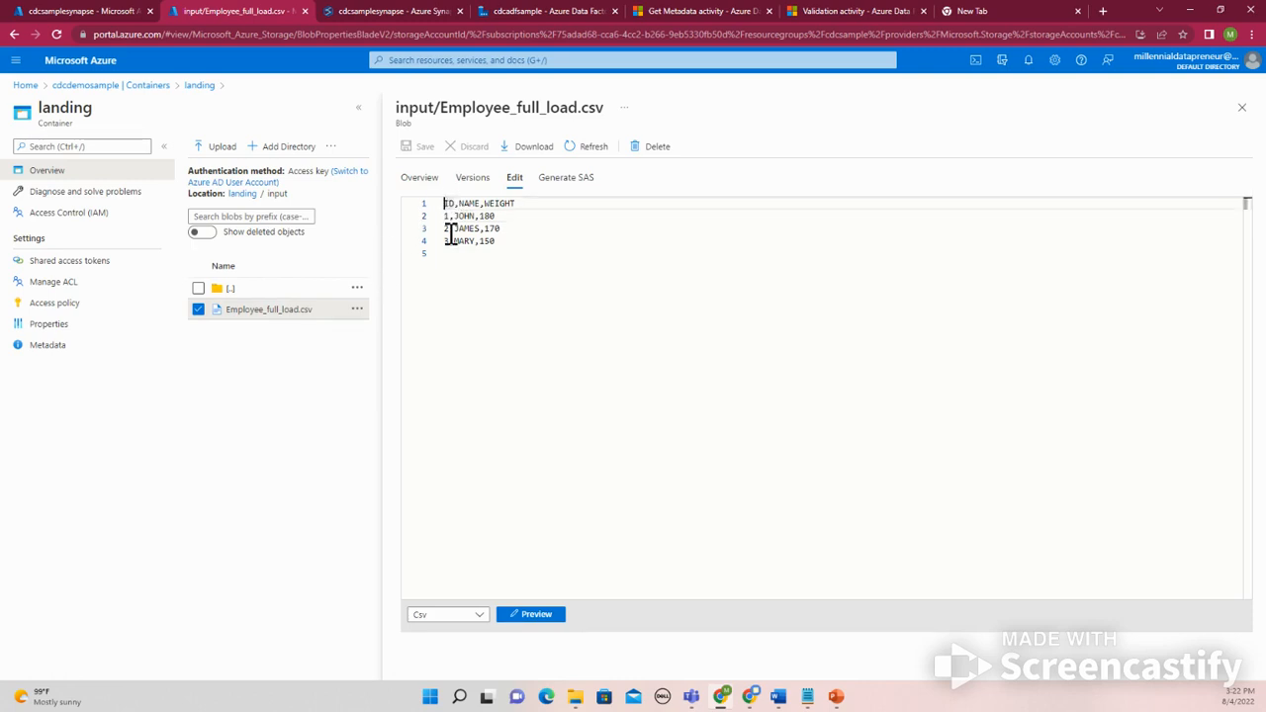
pyautogui.doubleClick(477, 202)
pyautogui.press('Right')
pyautogui.press('Delete')
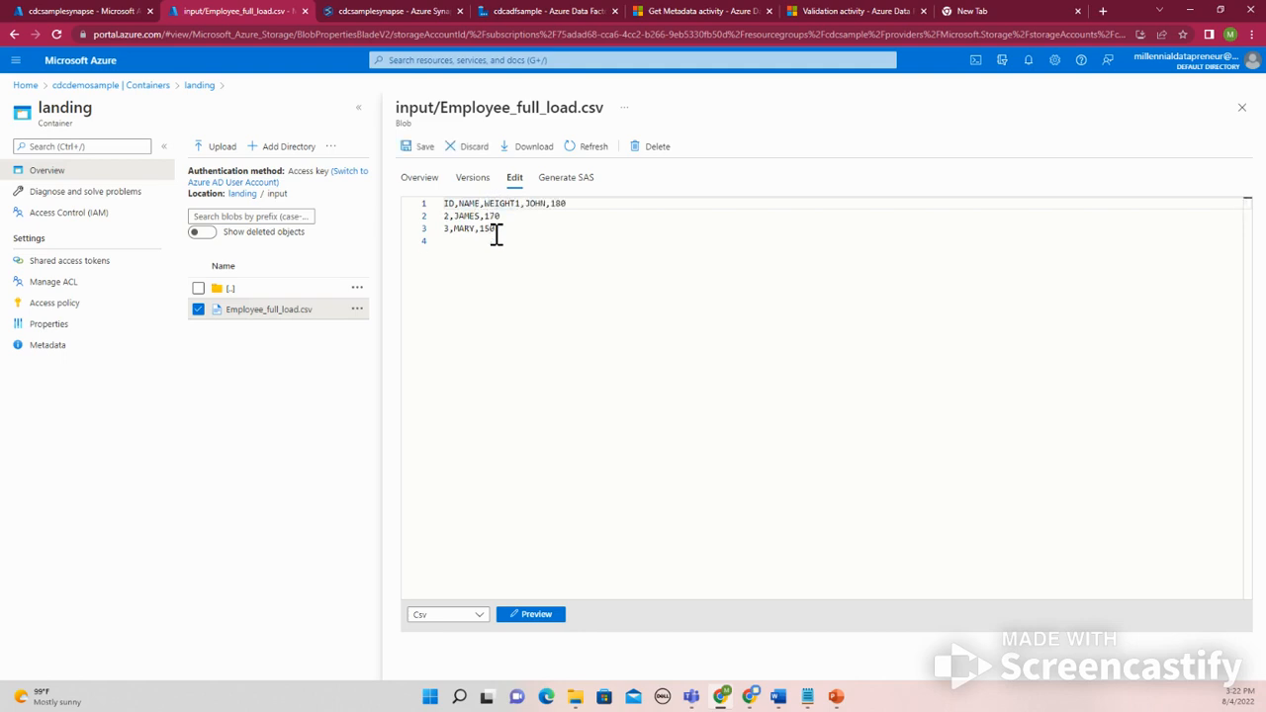
pyautogui.press('Return')
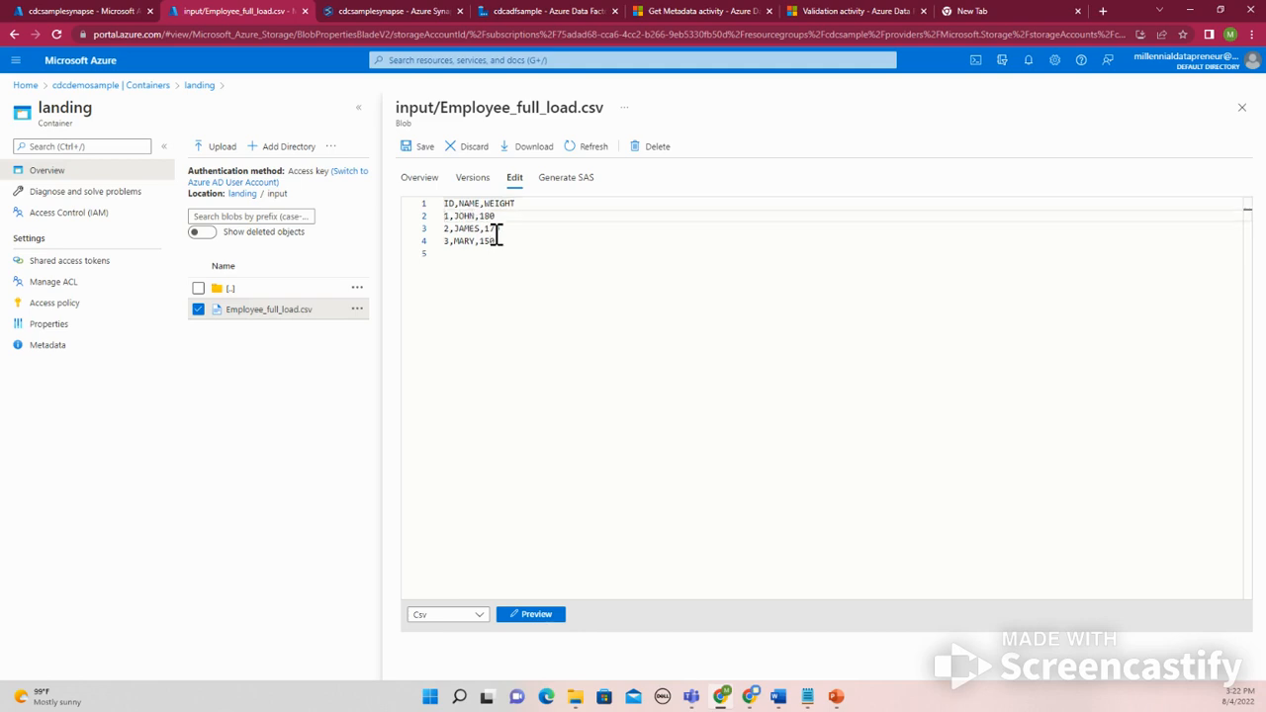
# Step: Delete the empty line at the end of Employee_full_load.csv and save the file
pyautogui.click(490, 265)
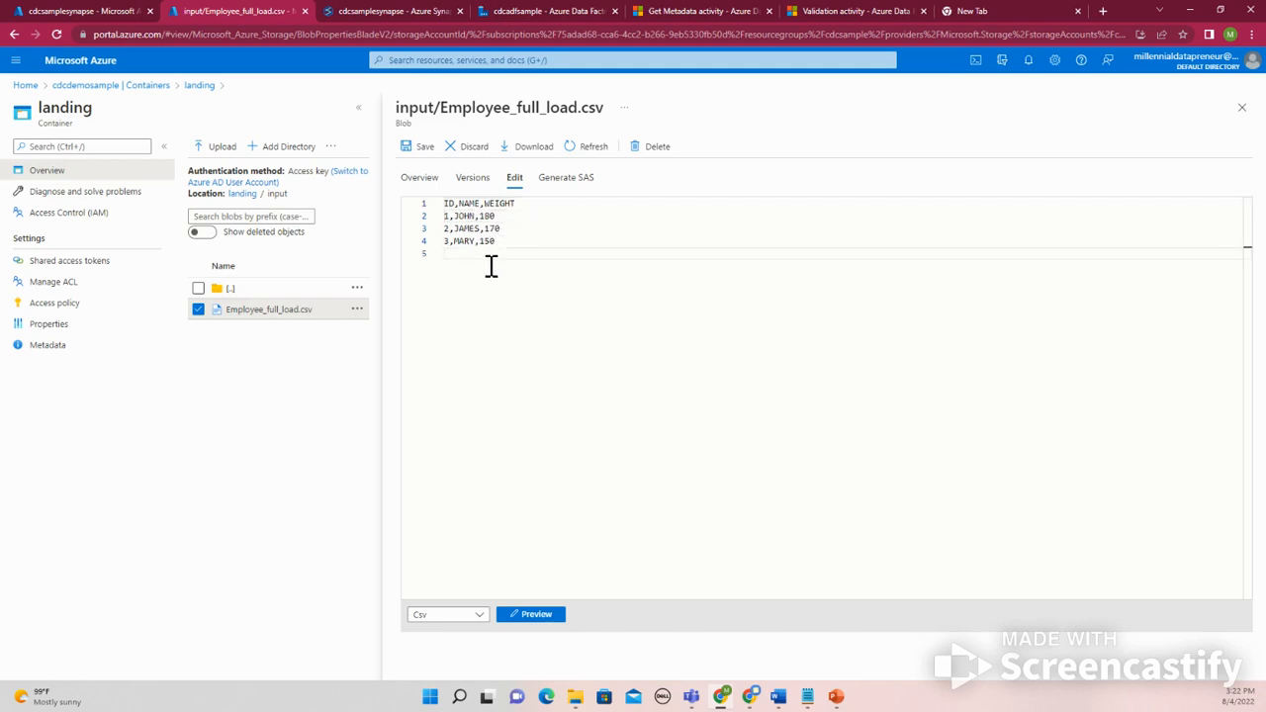
pyautogui.press('BackSpace')
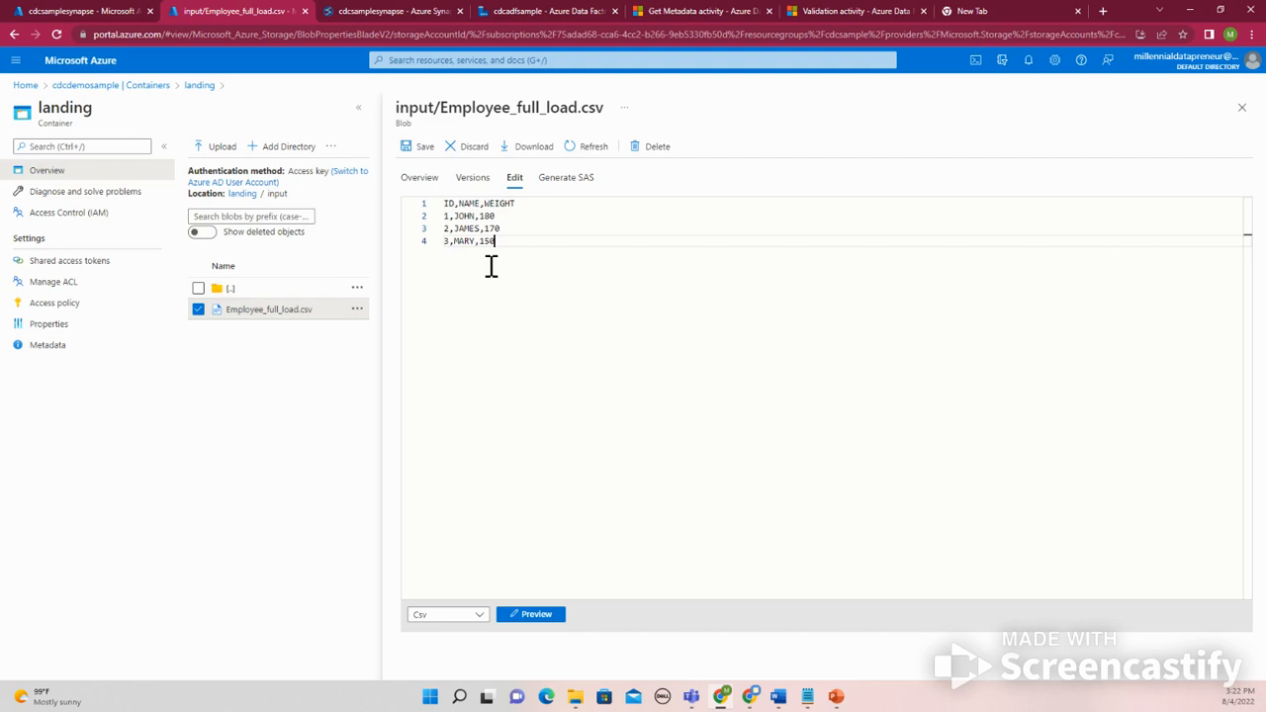
pyautogui.click(516, 228)
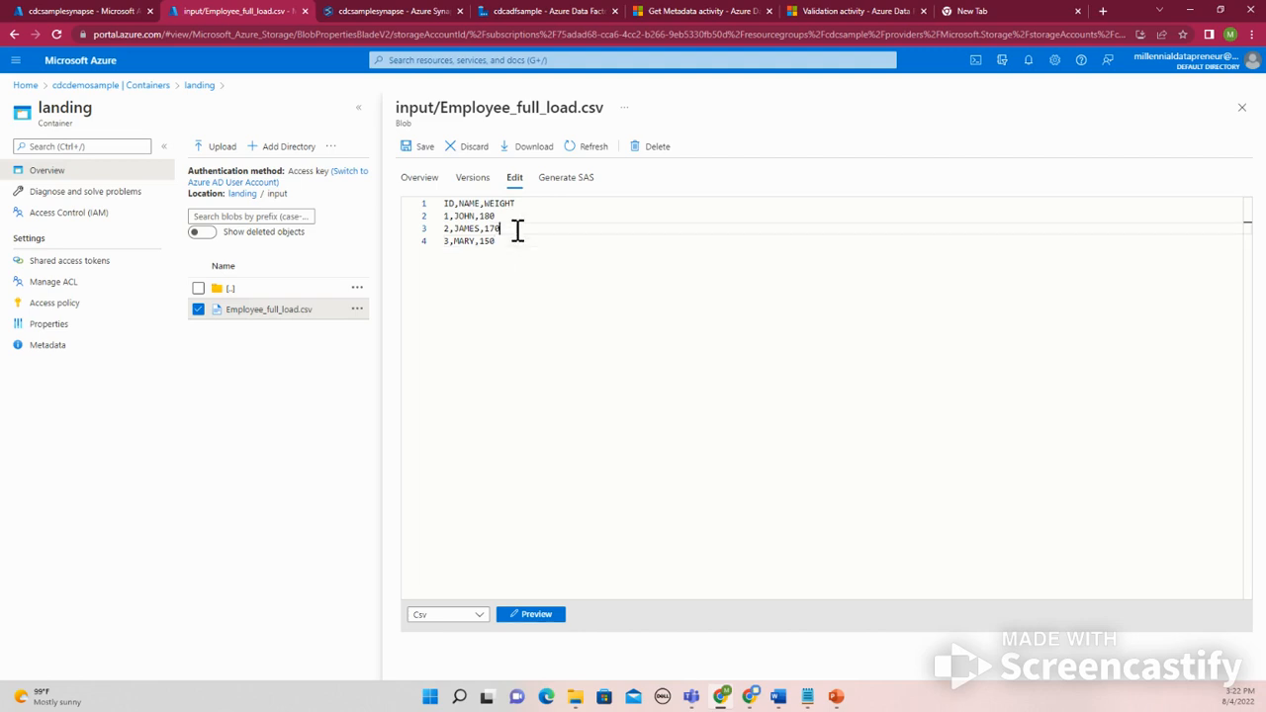
pyautogui.click(512, 217)
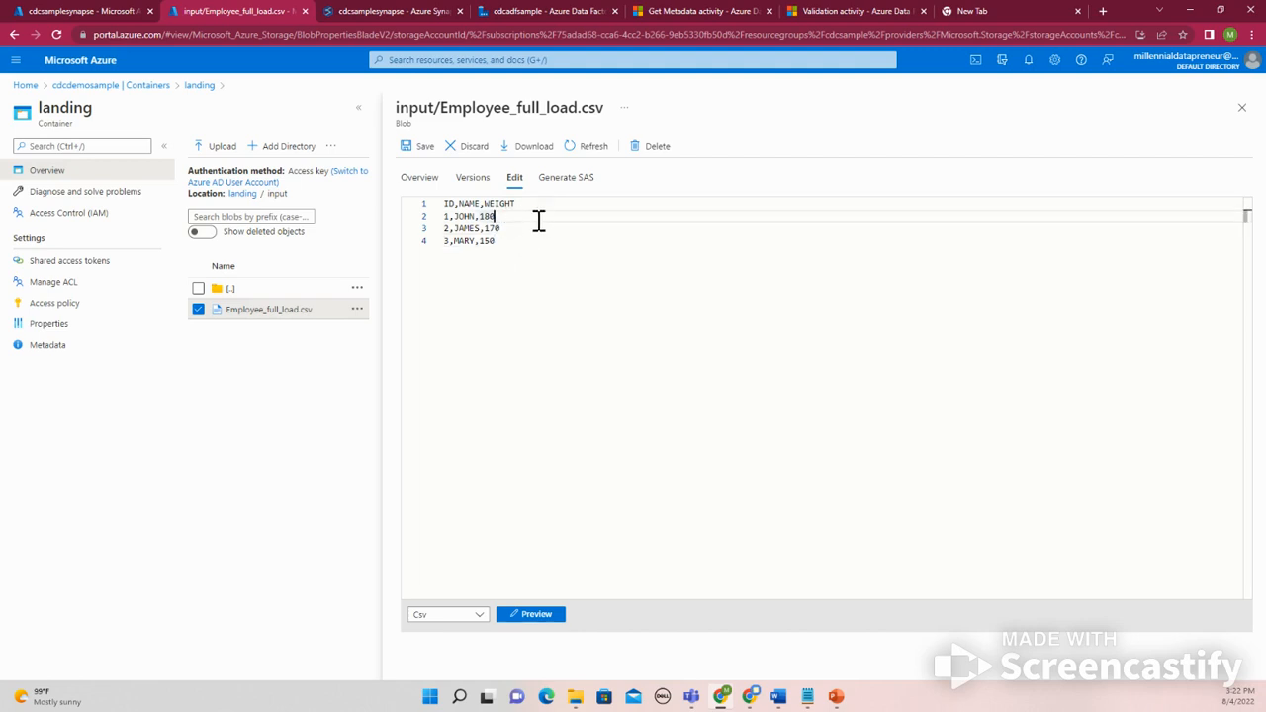
pyautogui.press('Right')
pyautogui.press('Right')
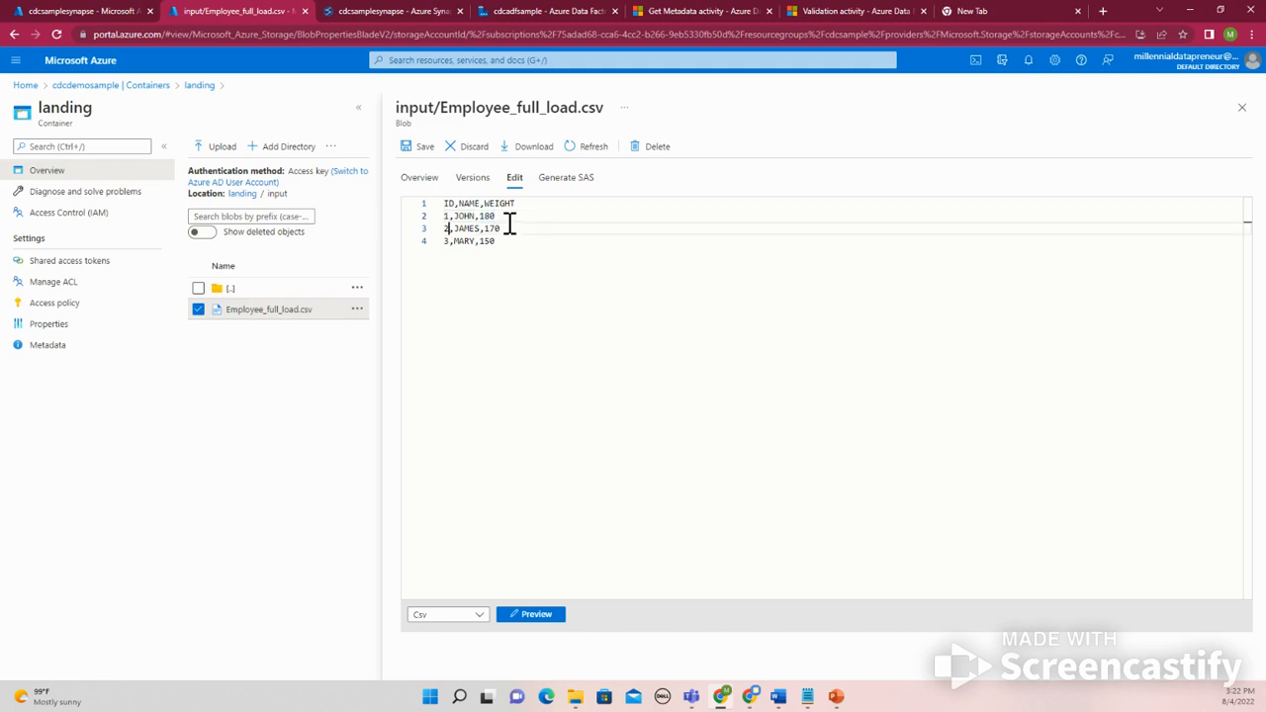
pyautogui.press('Down')
pyautogui.press('Up')
pyautogui.press('Right')
pyautogui.press('Right')
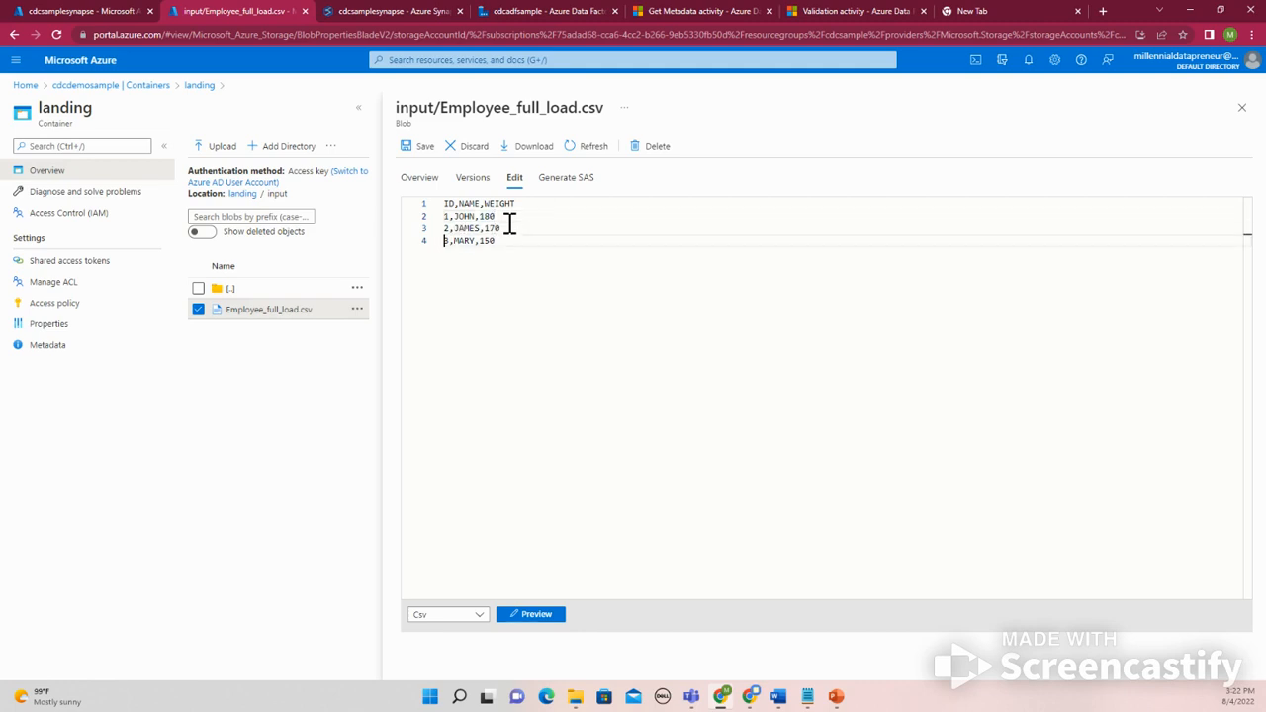
pyautogui.press('Right')
pyautogui.click(408, 148)
# Step: Check the row ends and the WEIGHT header of the saved CSV for leftover trailing spaces
pyautogui.click(533, 241)
pyautogui.press('Right')
pyautogui.press('Right')
pyautogui.press('Right')
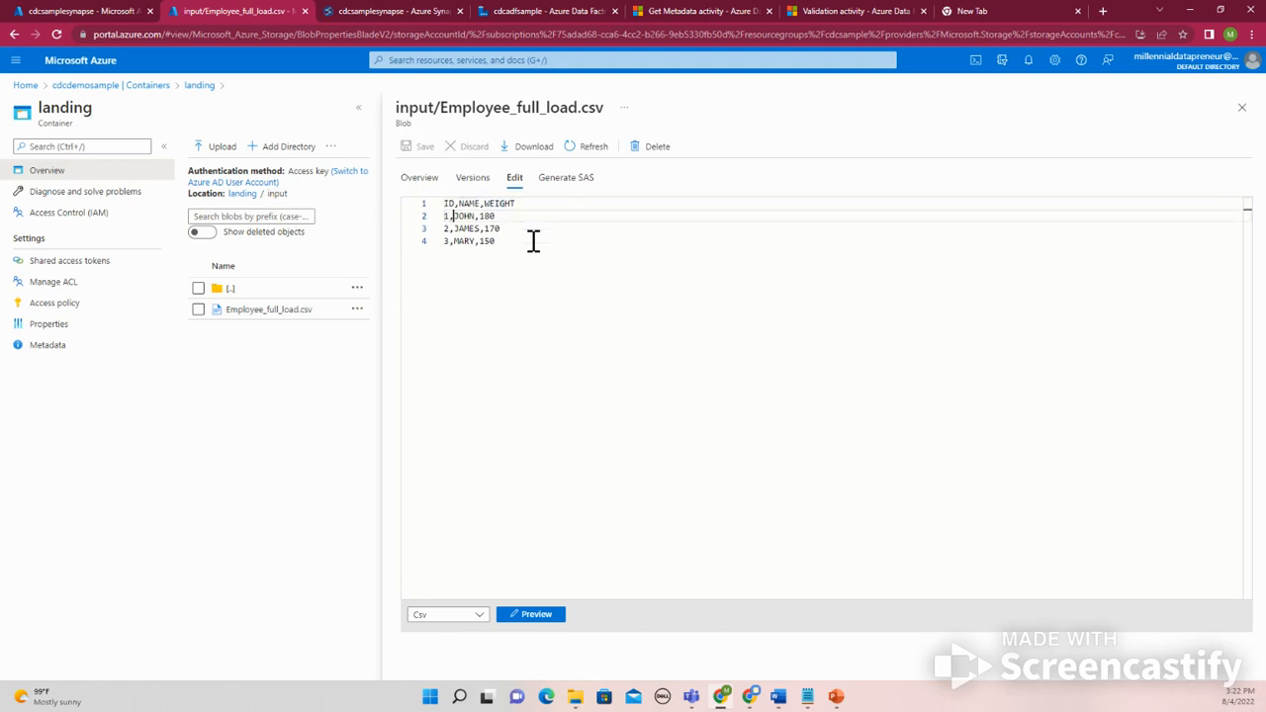
pyautogui.press('Left')
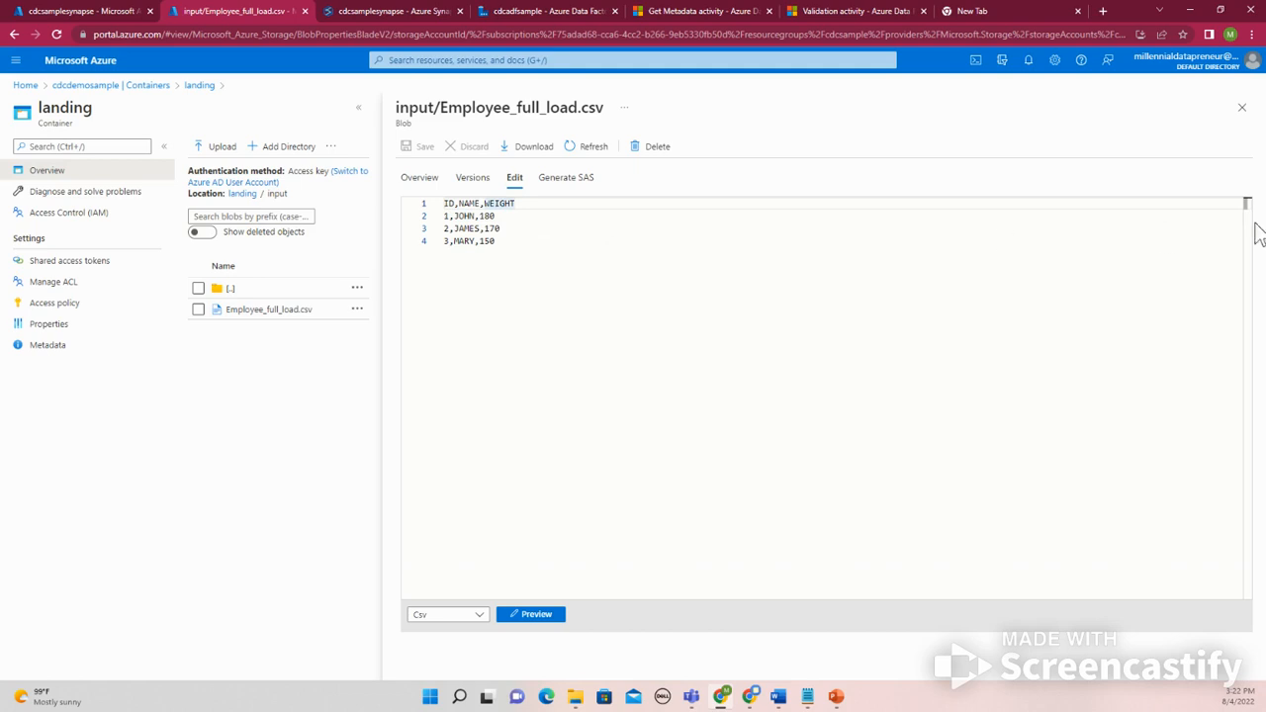
# Step: Close the CSV blob, return to the IngestCDC pipeline in Data Factory, and review the previous Copy data1 run's output
pyautogui.click(1244, 110)
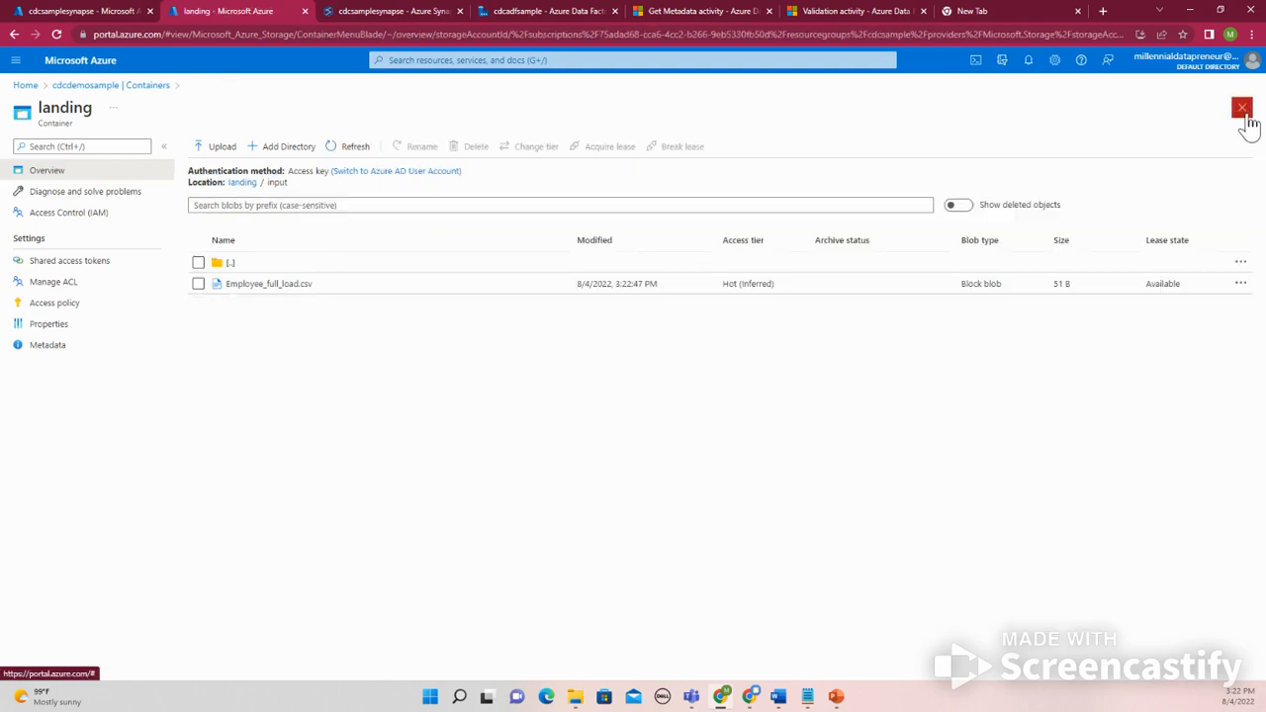
pyautogui.click(549, 11)
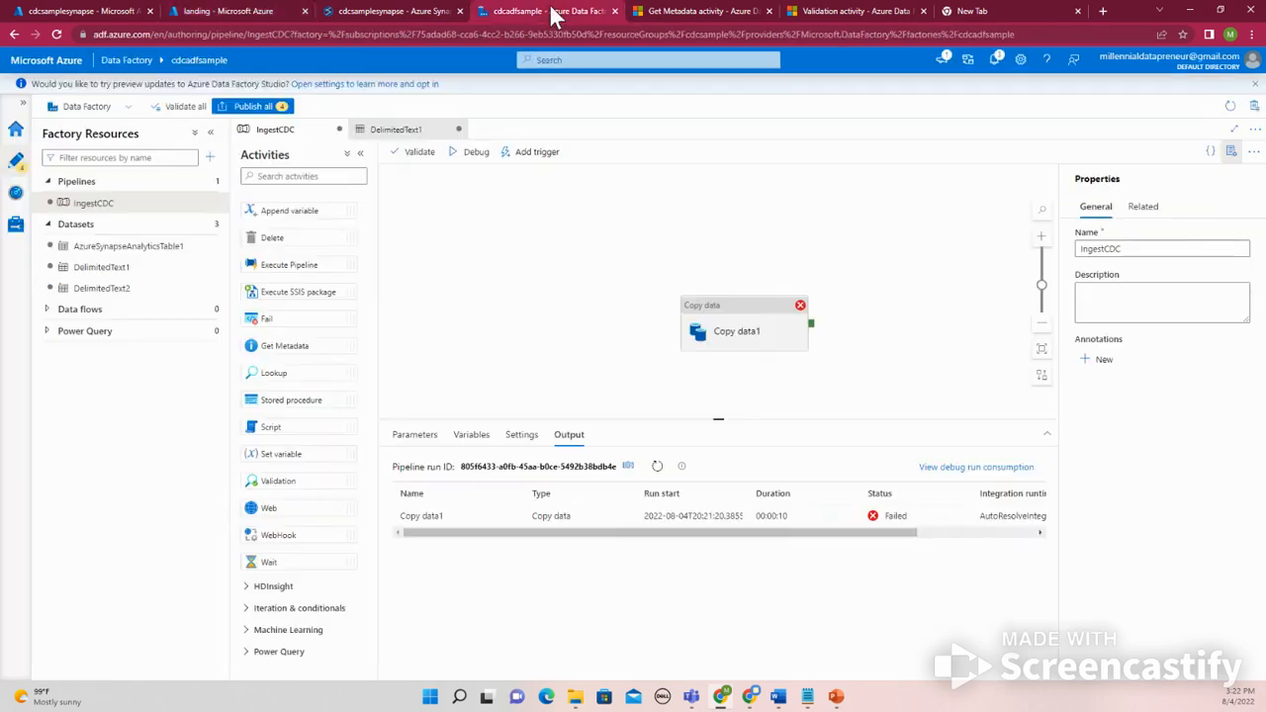
pyautogui.click(736, 336)
pyautogui.click(593, 334)
pyautogui.click(658, 466)
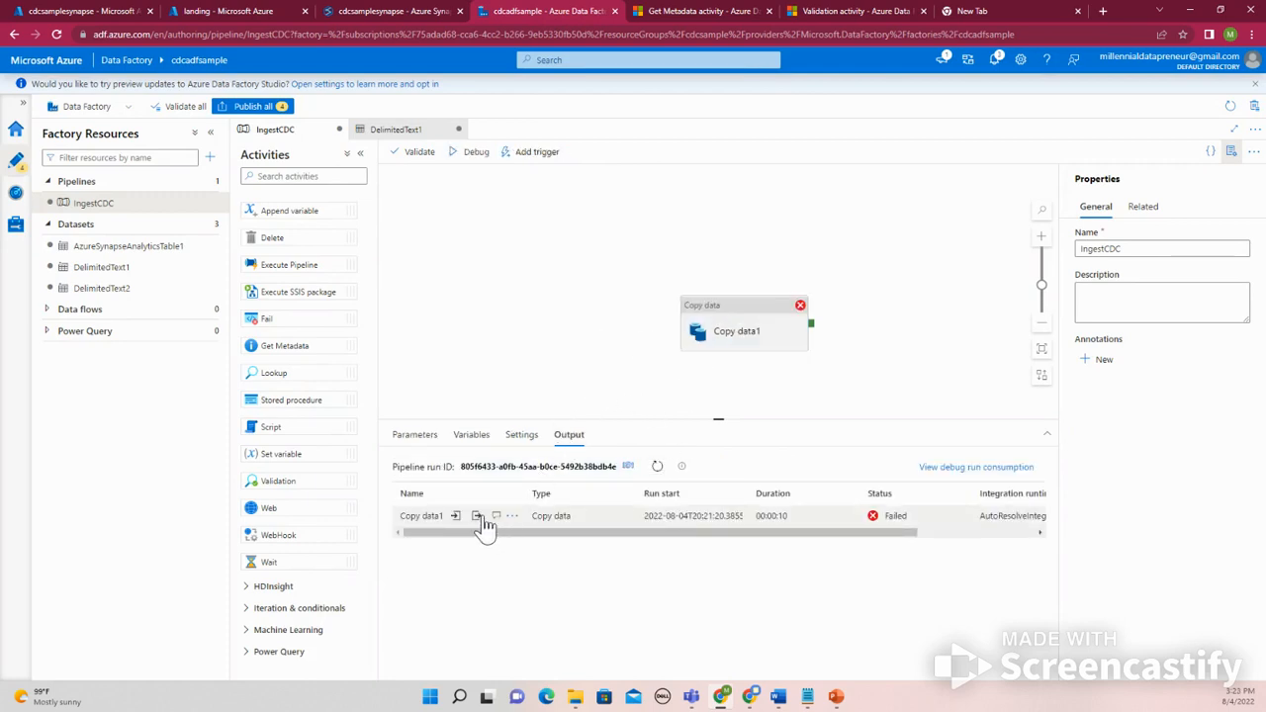
pyautogui.click(476, 516)
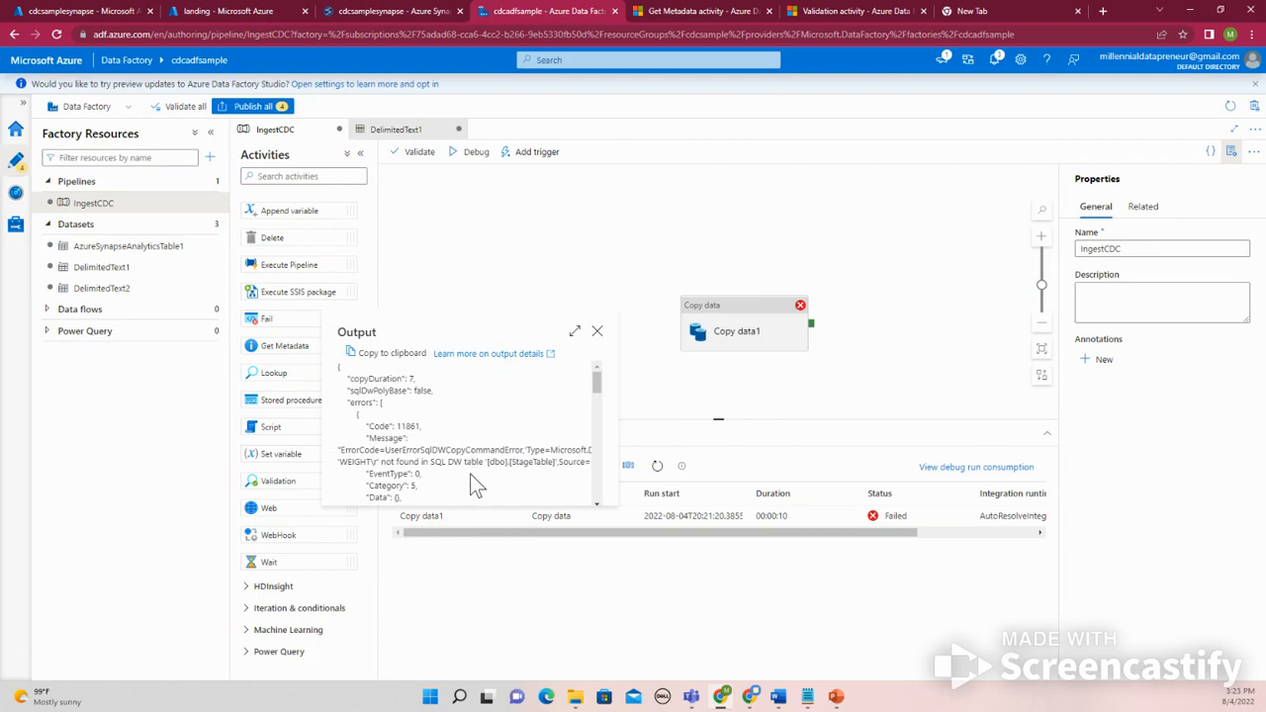
pyautogui.scroll(-1, 470, 474)
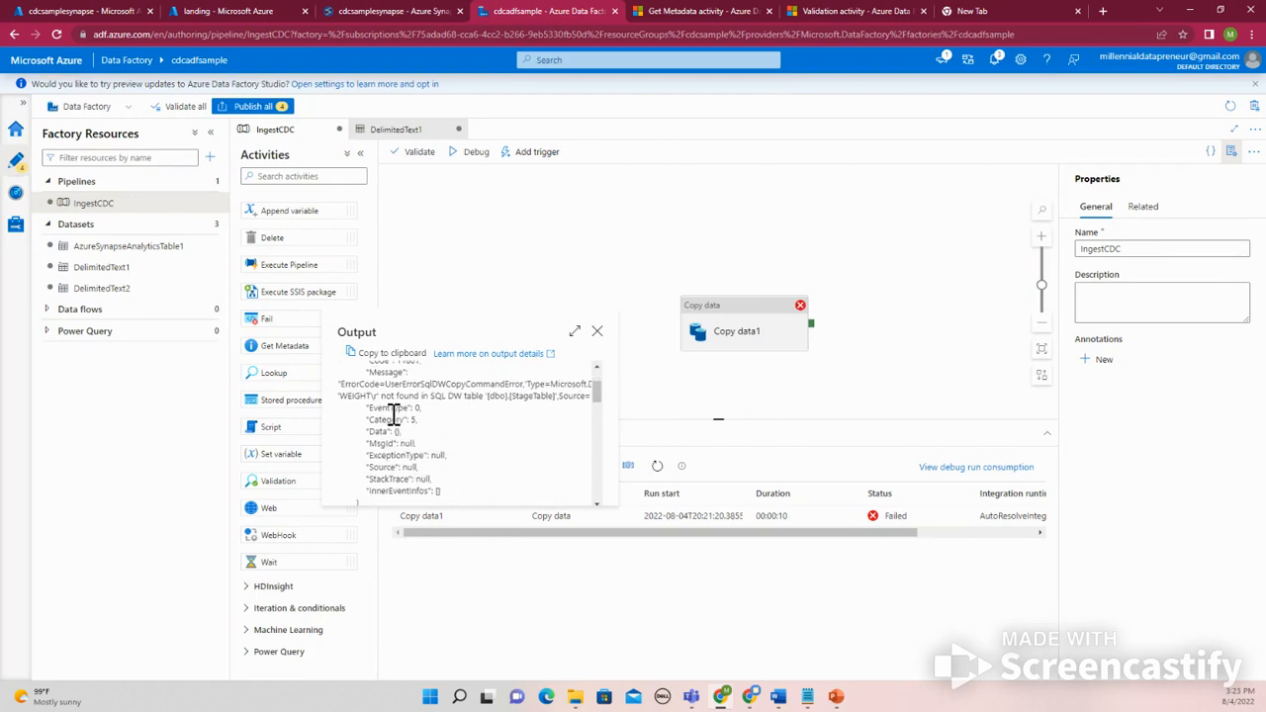
pyautogui.click(596, 332)
# Step: Debug the IngestCDC pipeline again, refresh the run status, and open the error details of the Copy data1 run
pyautogui.click(471, 154)
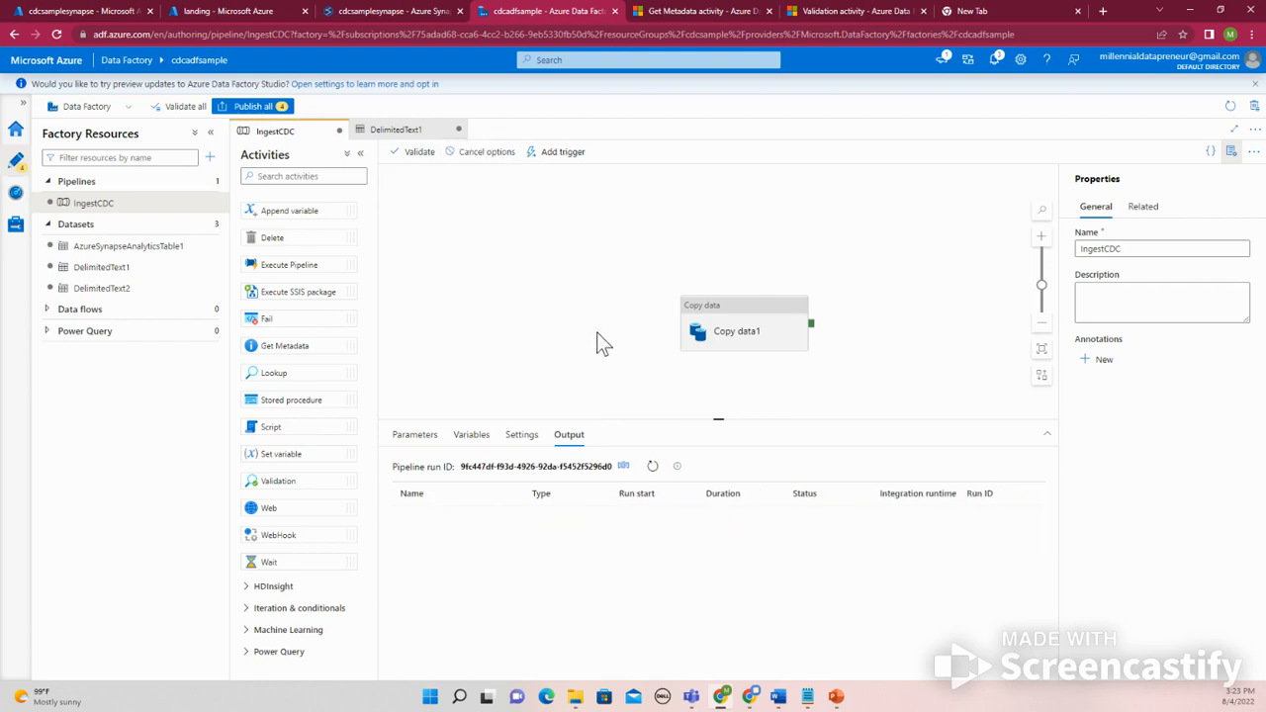
pyautogui.click(652, 467)
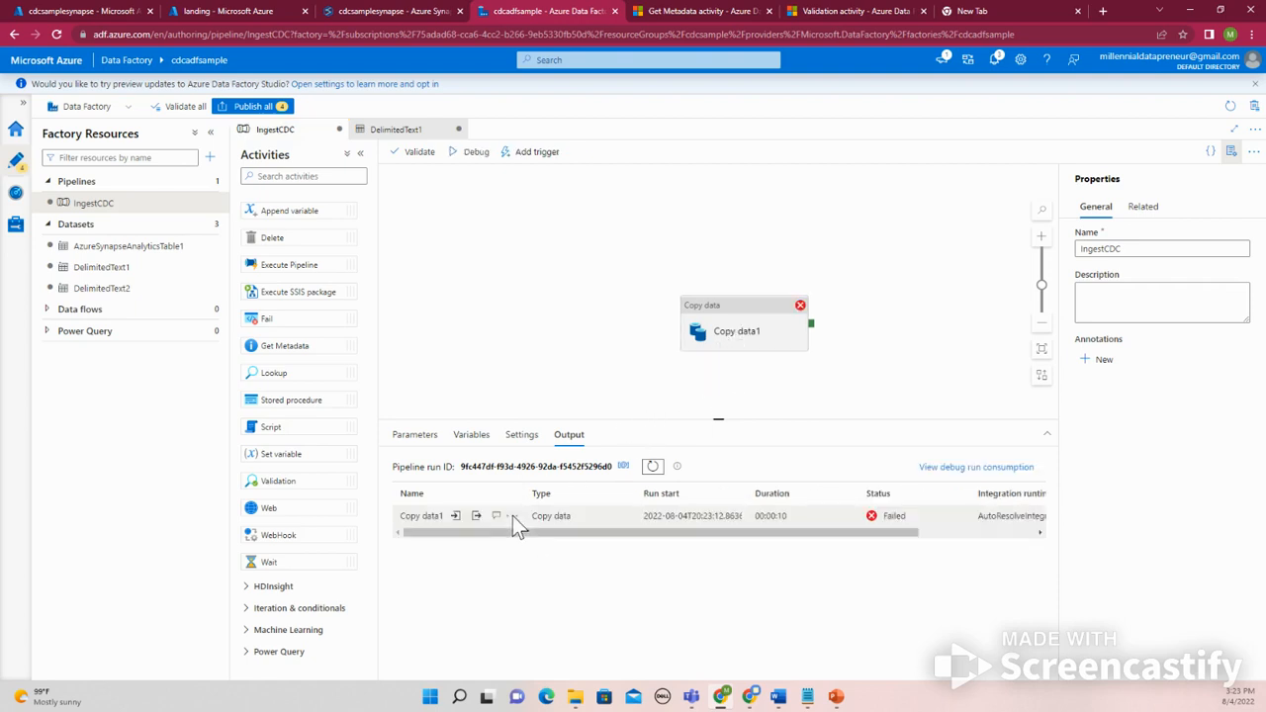
pyautogui.click(495, 518)
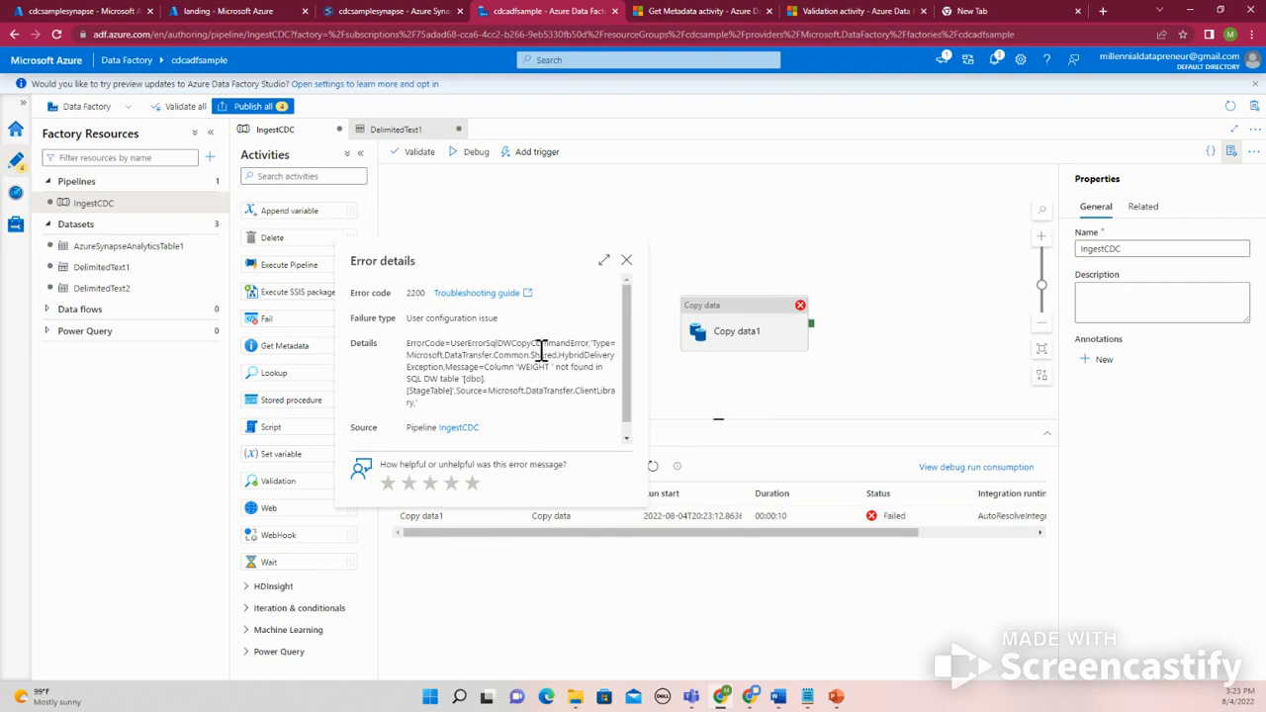
# Step: Copy the column name WEIGHT from the details text of the Copy data1 error
pyautogui.moveTo(549, 371); pyautogui.dragTo(517, 370)
pyautogui.rightClick(520, 372)
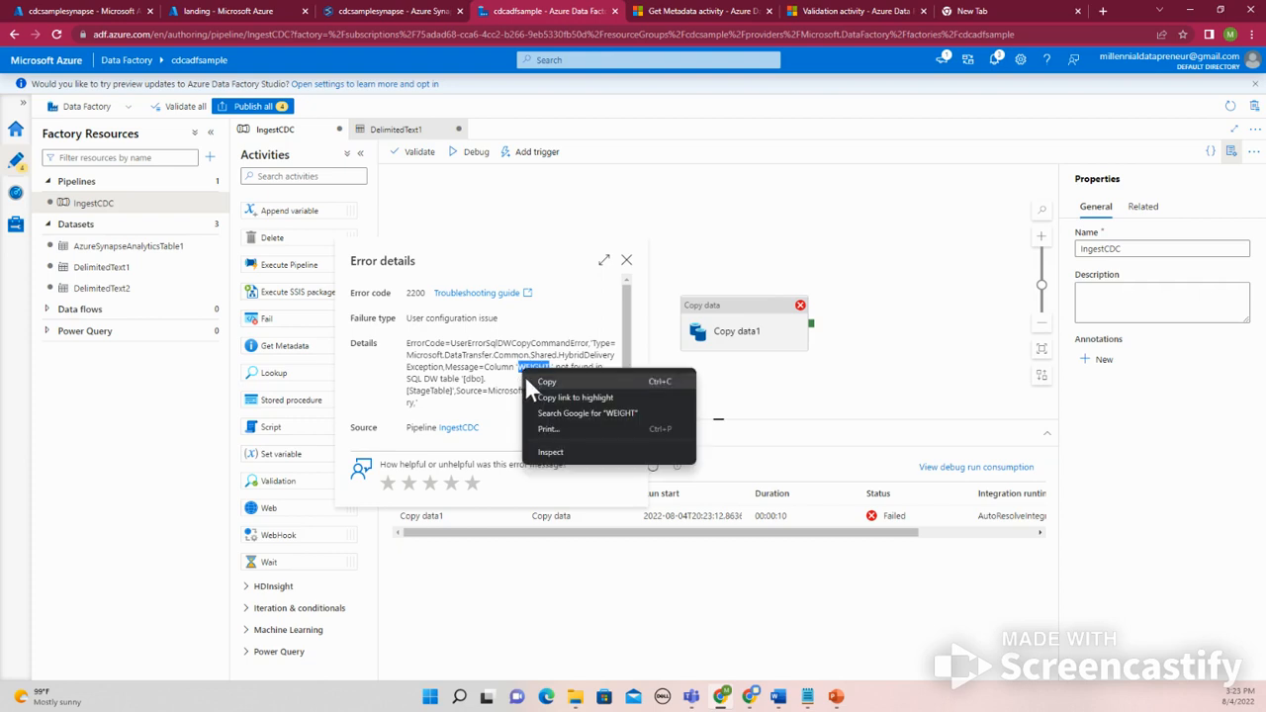
pyautogui.click(543, 379)
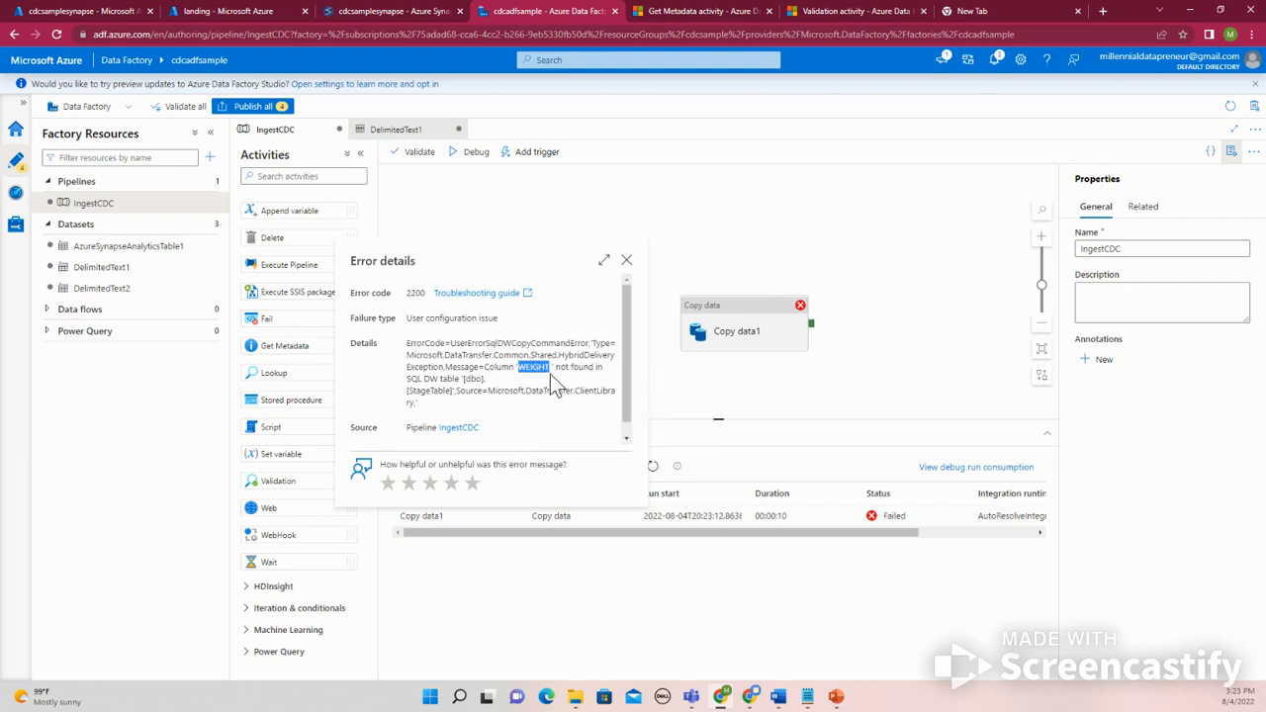
pyautogui.click(552, 372)
pyautogui.moveTo(551, 367); pyautogui.dragTo(521, 367)
pyautogui.rightClick(544, 372)
pyautogui.click(528, 368)
pyautogui.moveTo(519, 368); pyautogui.dragTo(551, 368)
pyautogui.rightClick(538, 371)
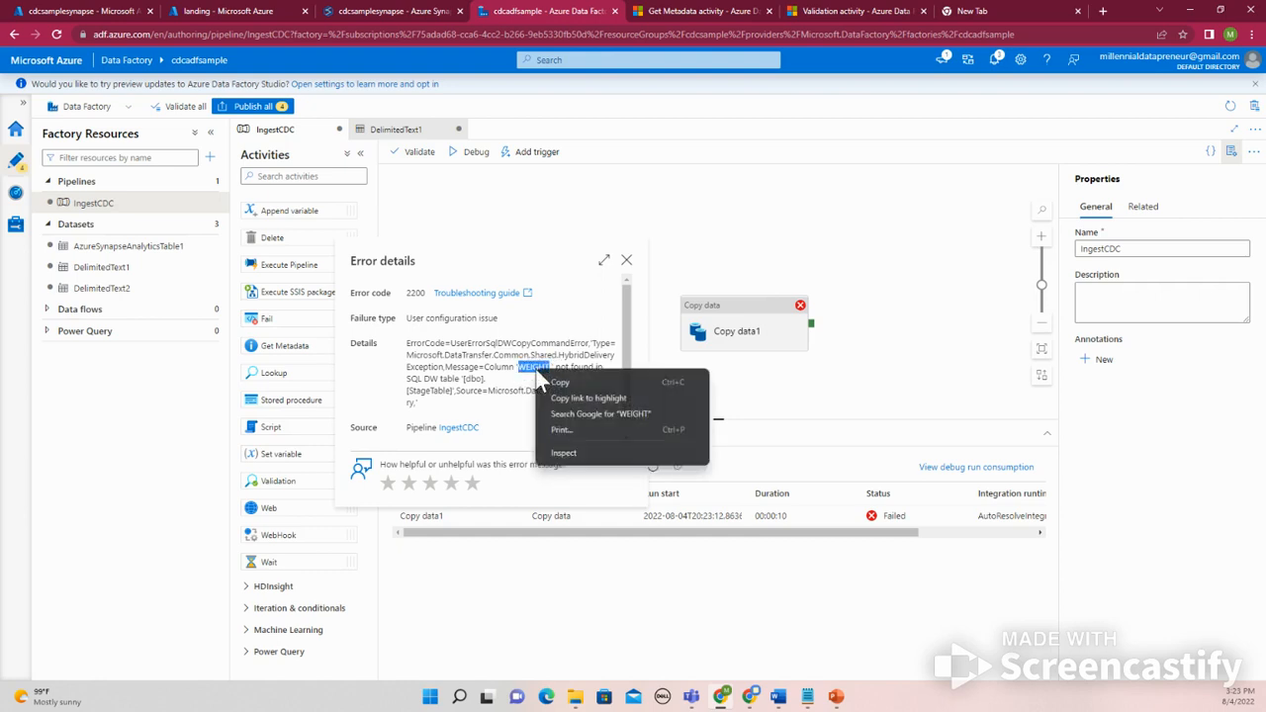
pyautogui.click(552, 381)
# Step: Paste the copied column name beside [WEIGHT] in Synapse's SQL script 1 to compare them, and remove the pasted text
pyautogui.click(248, 11)
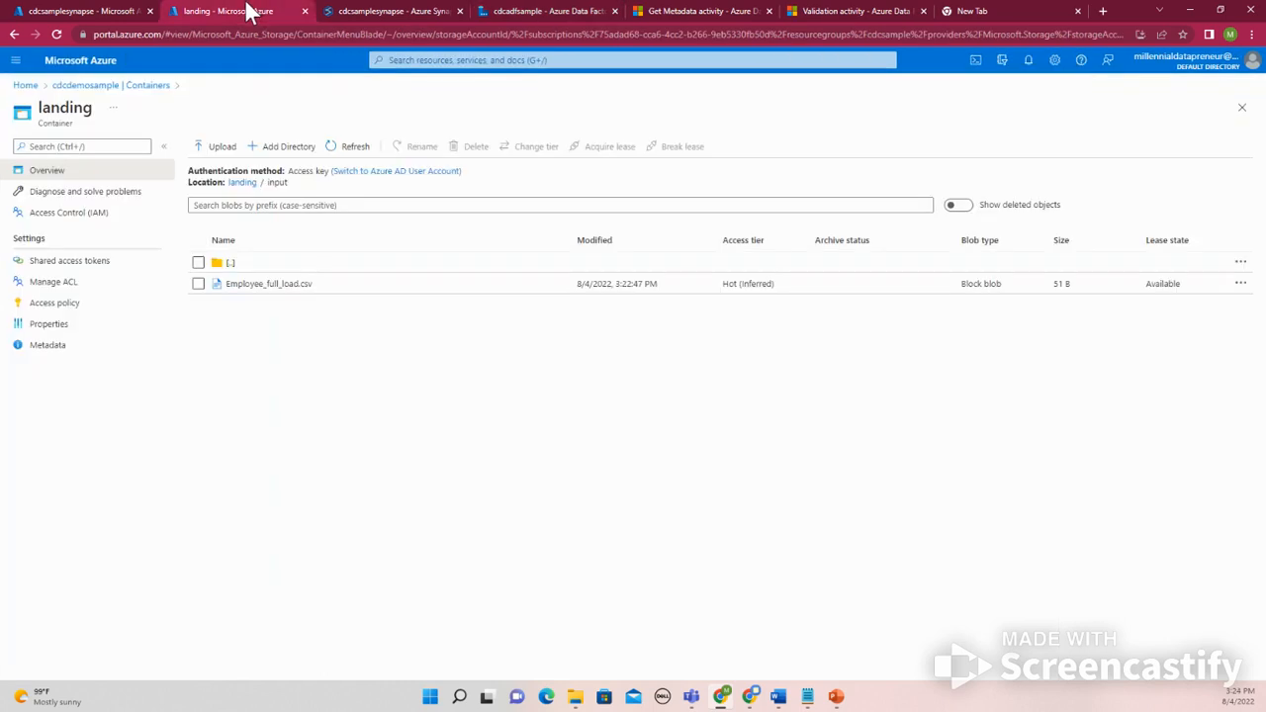
pyautogui.click(324, 11)
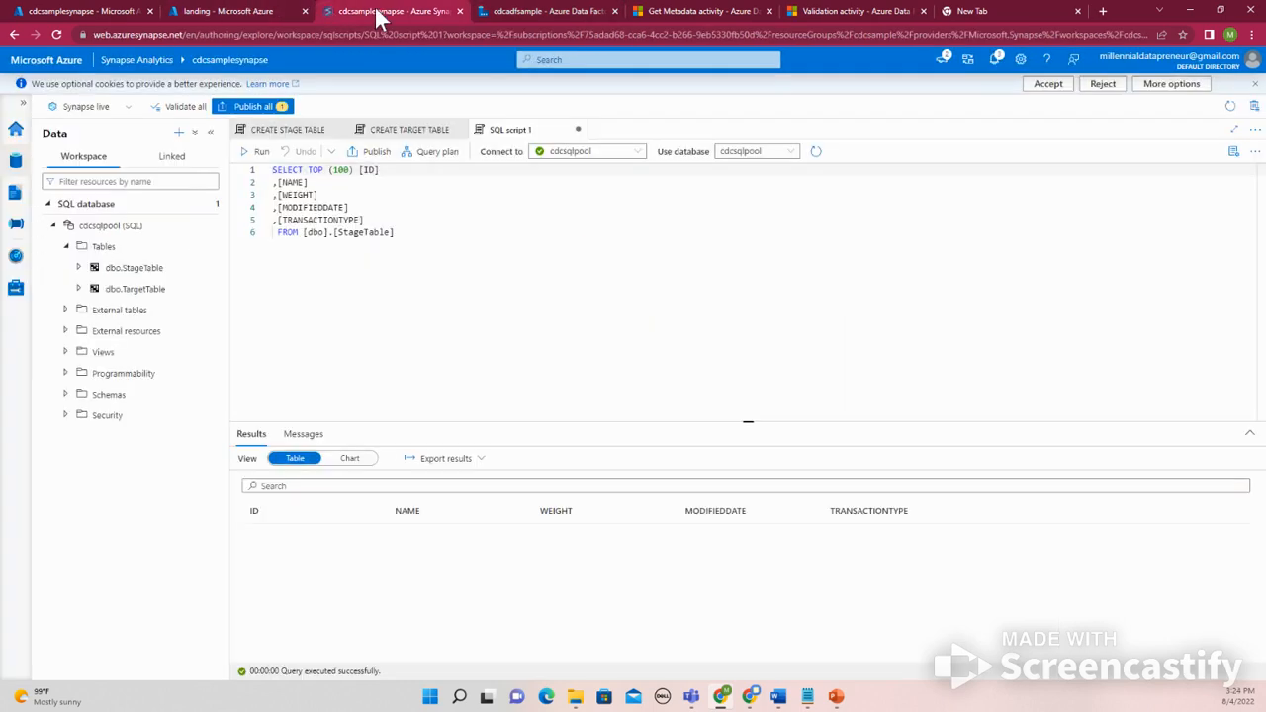
pyautogui.click(332, 195)
pyautogui.moveTo(322, 195); pyautogui.dragTo(358, 198)
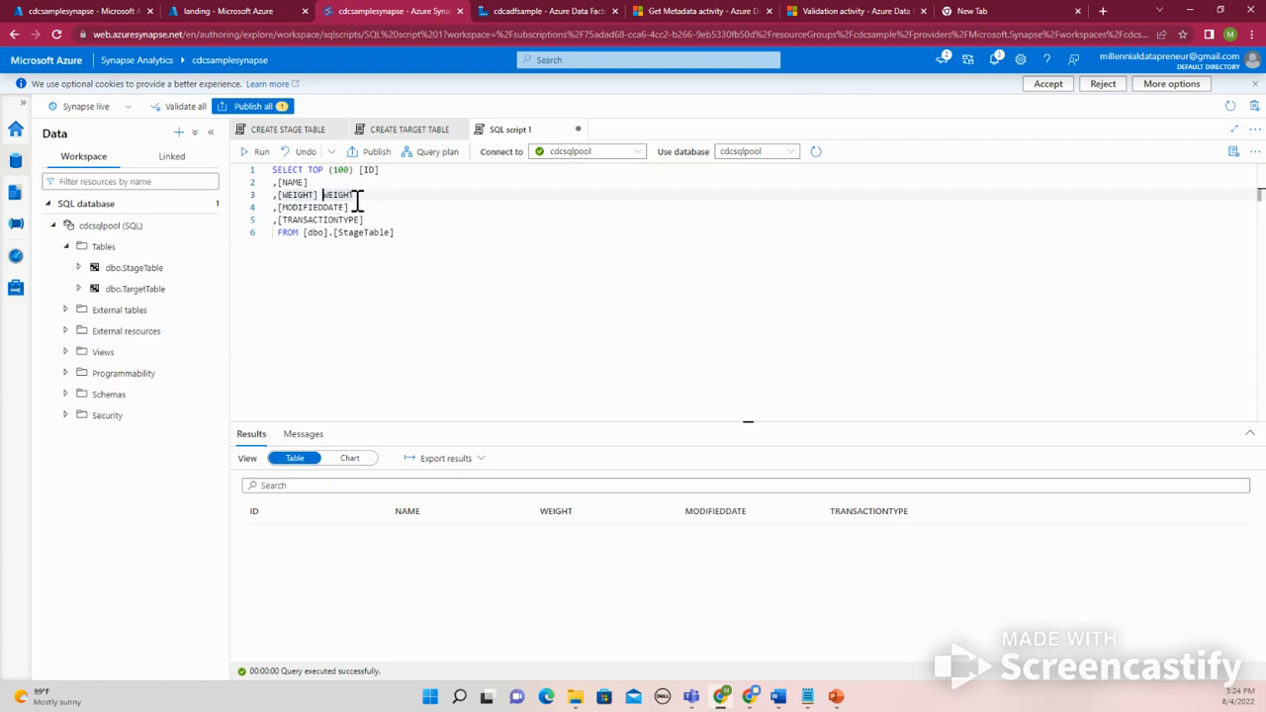
pyautogui.press('BackSpace')
# Step: Return to Data Factory, close the error details, and review the source, sink and mapping settings of Copy data1
pyautogui.click(603, 12)
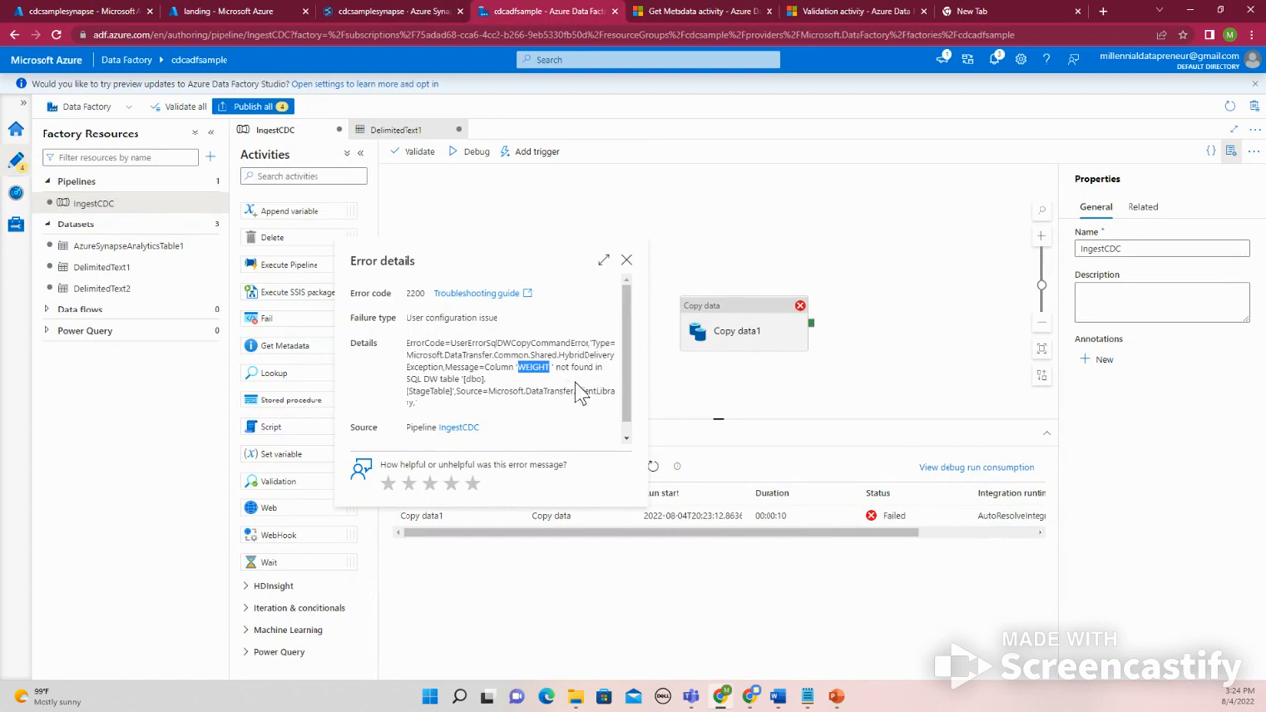
pyautogui.click(626, 260)
pyautogui.click(699, 328)
pyautogui.click(608, 309)
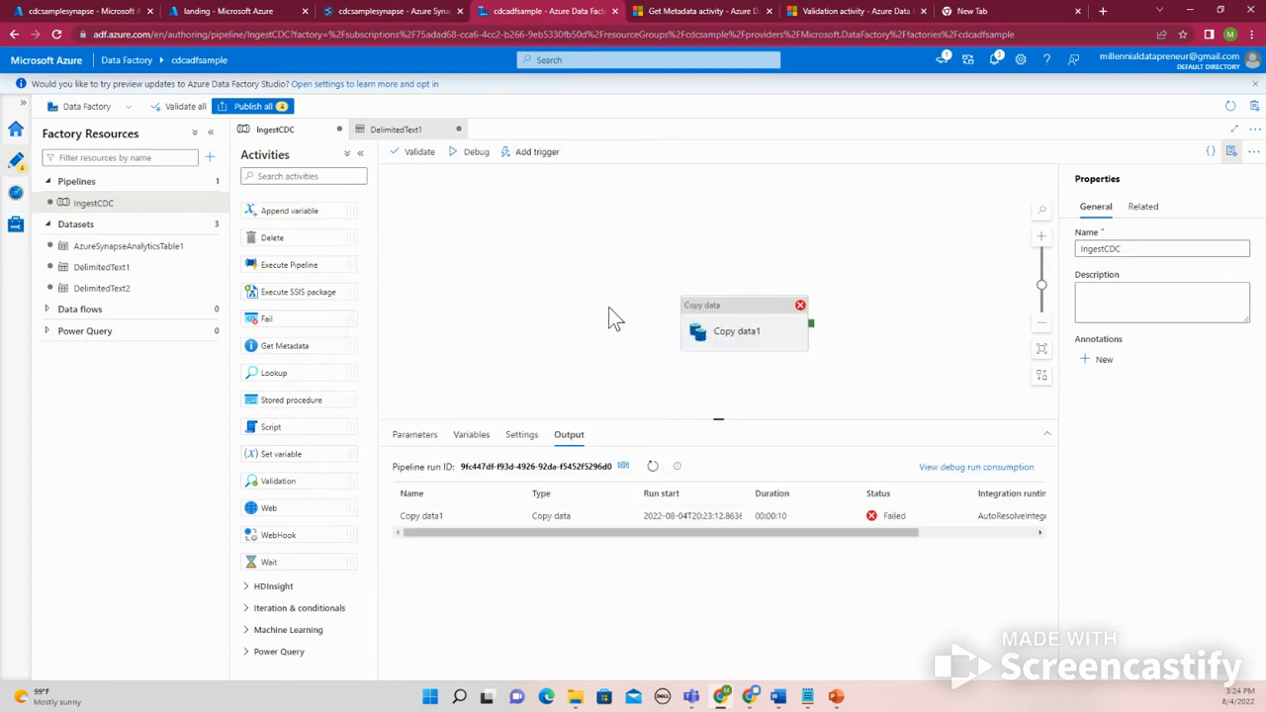
pyautogui.click(722, 333)
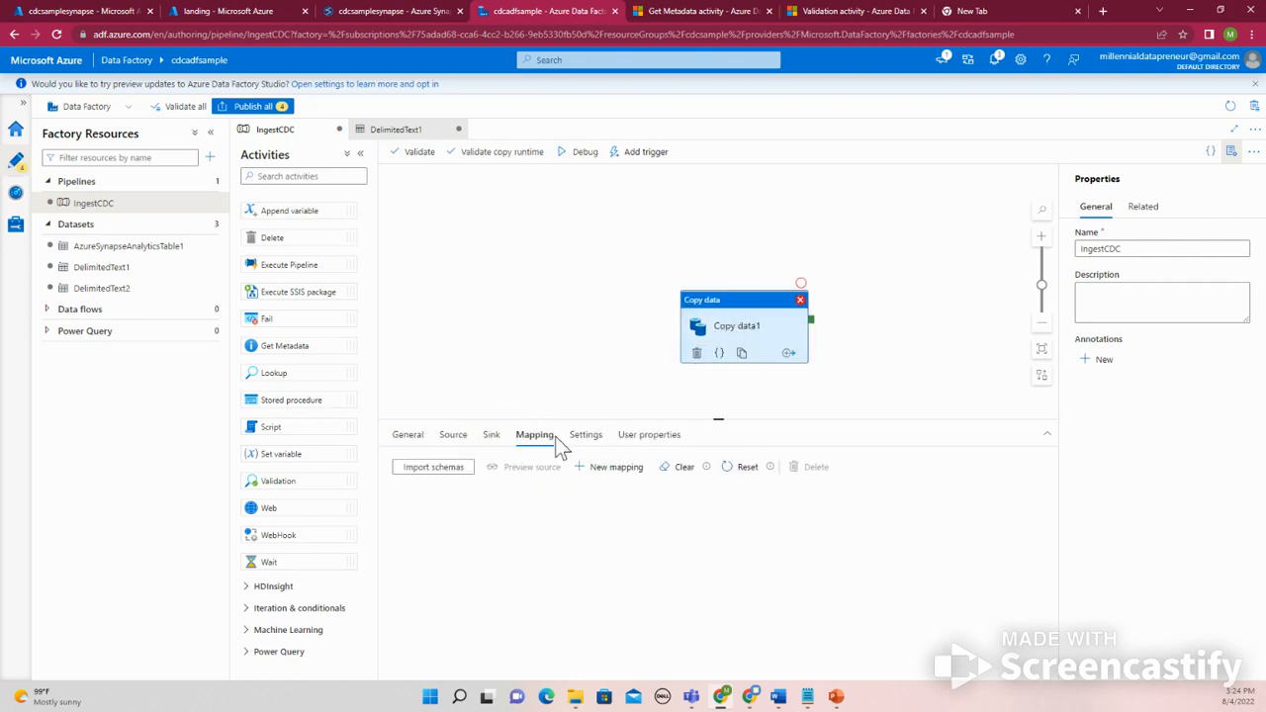
pyautogui.click(453, 438)
pyautogui.click(491, 441)
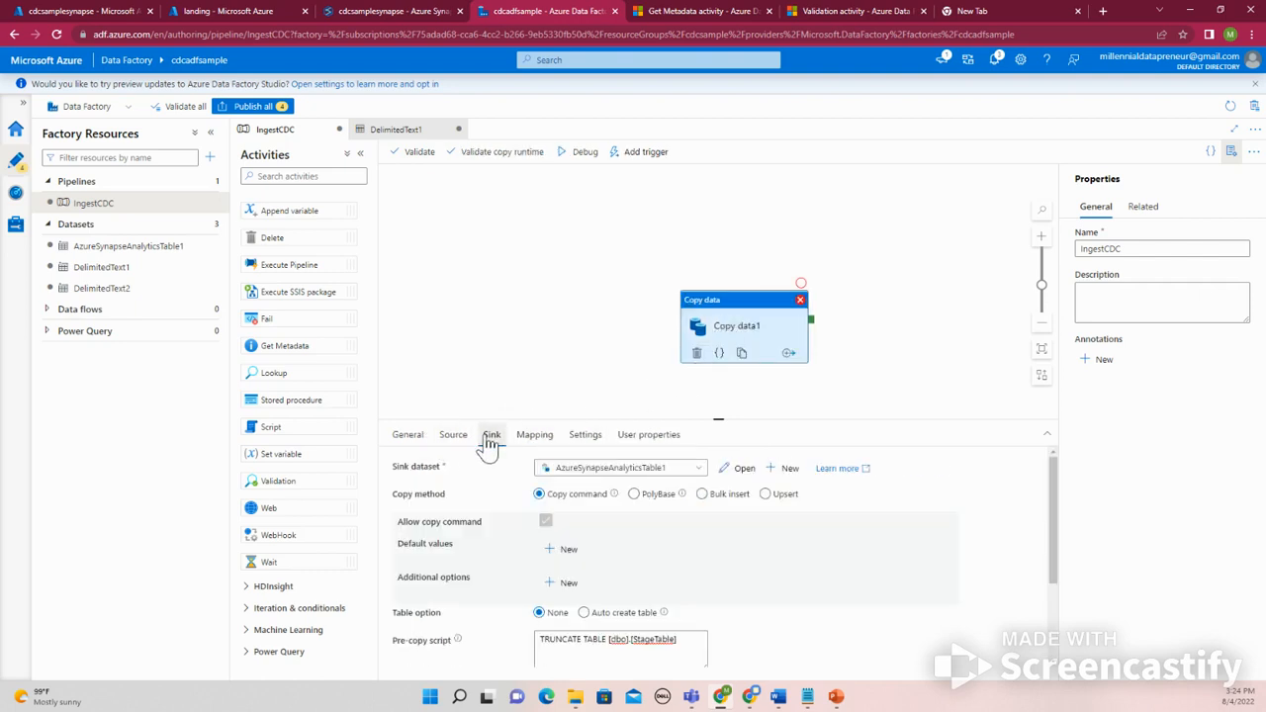
pyautogui.click(532, 442)
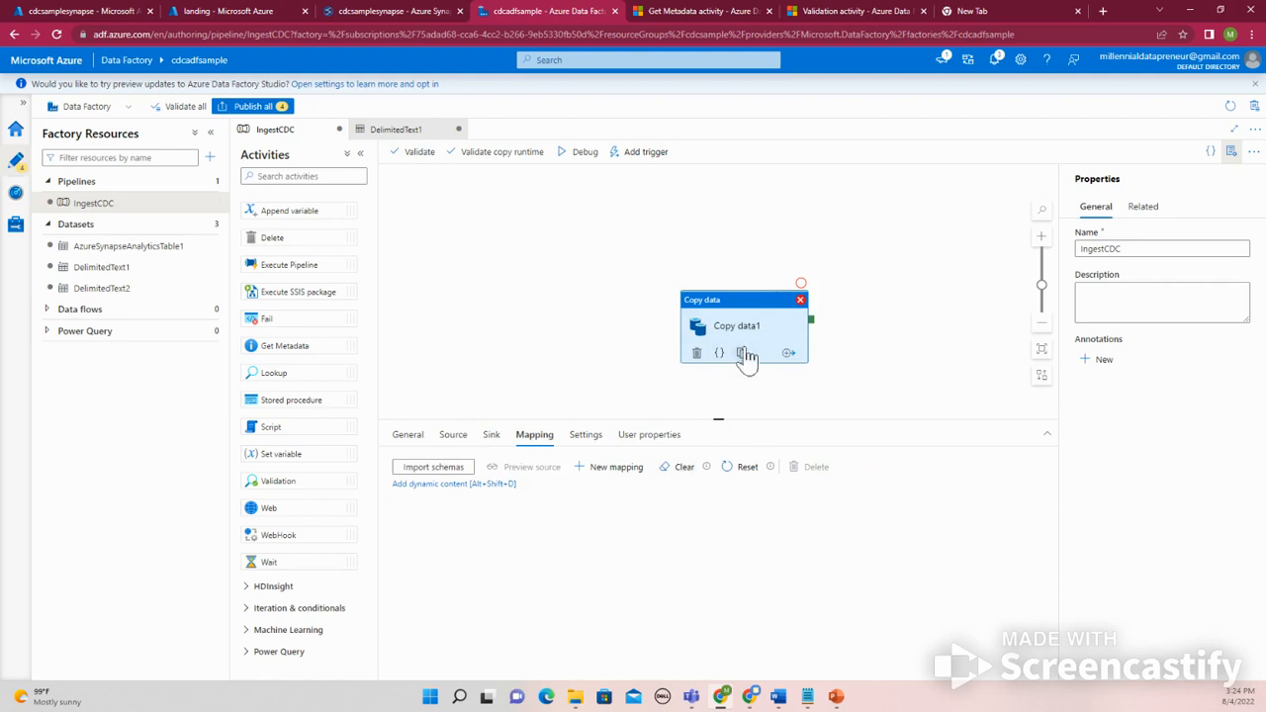
pyautogui.click(577, 309)
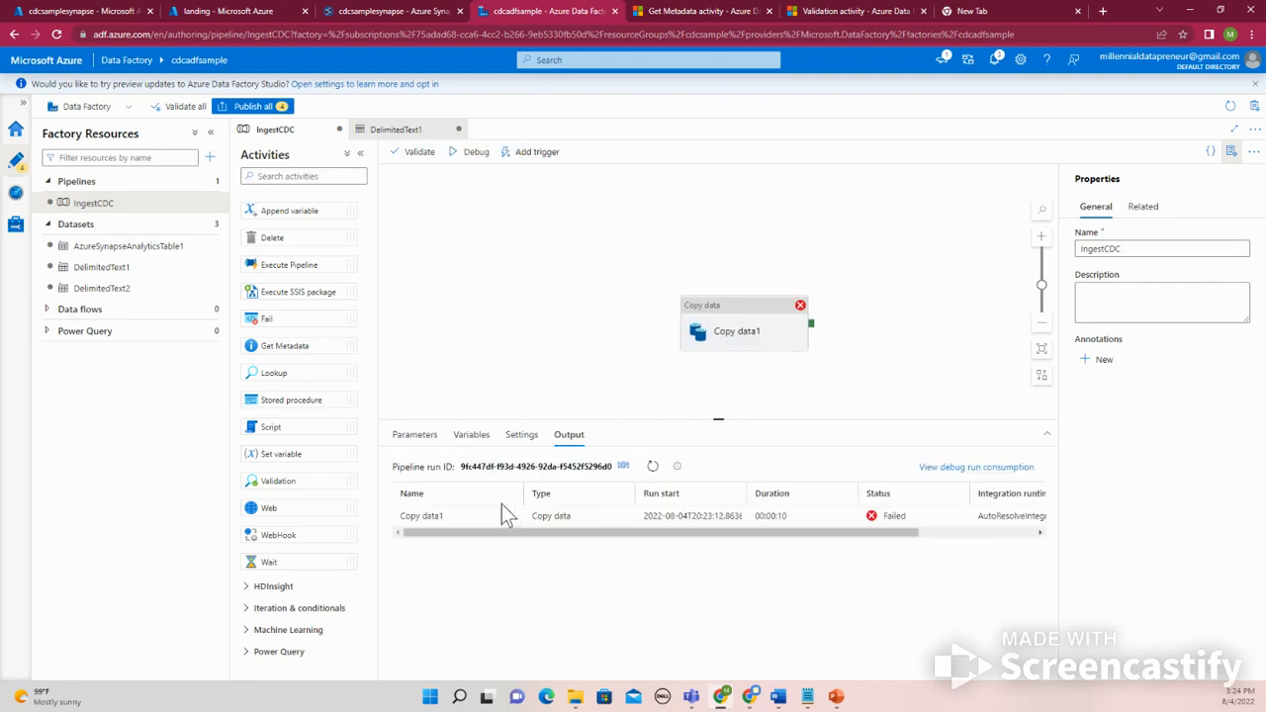
# Step: Review the input JSON of the failed Copy data1 run down to its sink settings
pyautogui.click(455, 515)
pyautogui.scroll(-4, 516, 452)
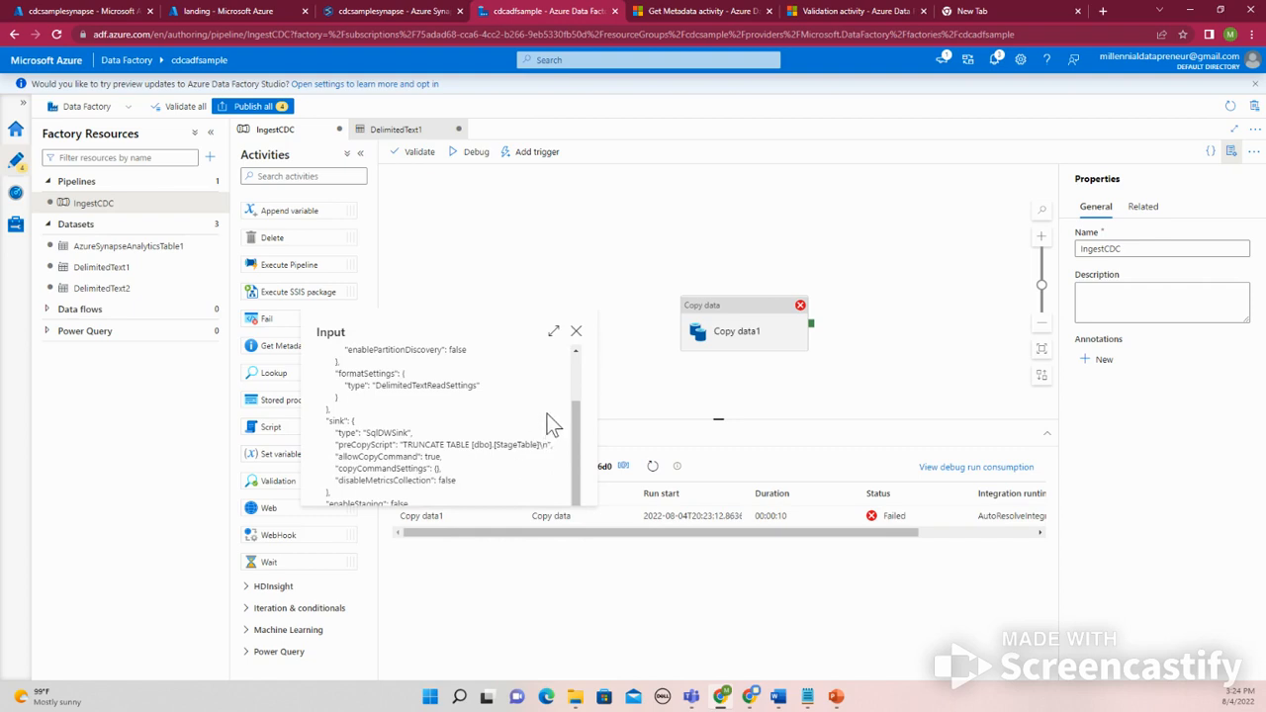
pyautogui.click(577, 333)
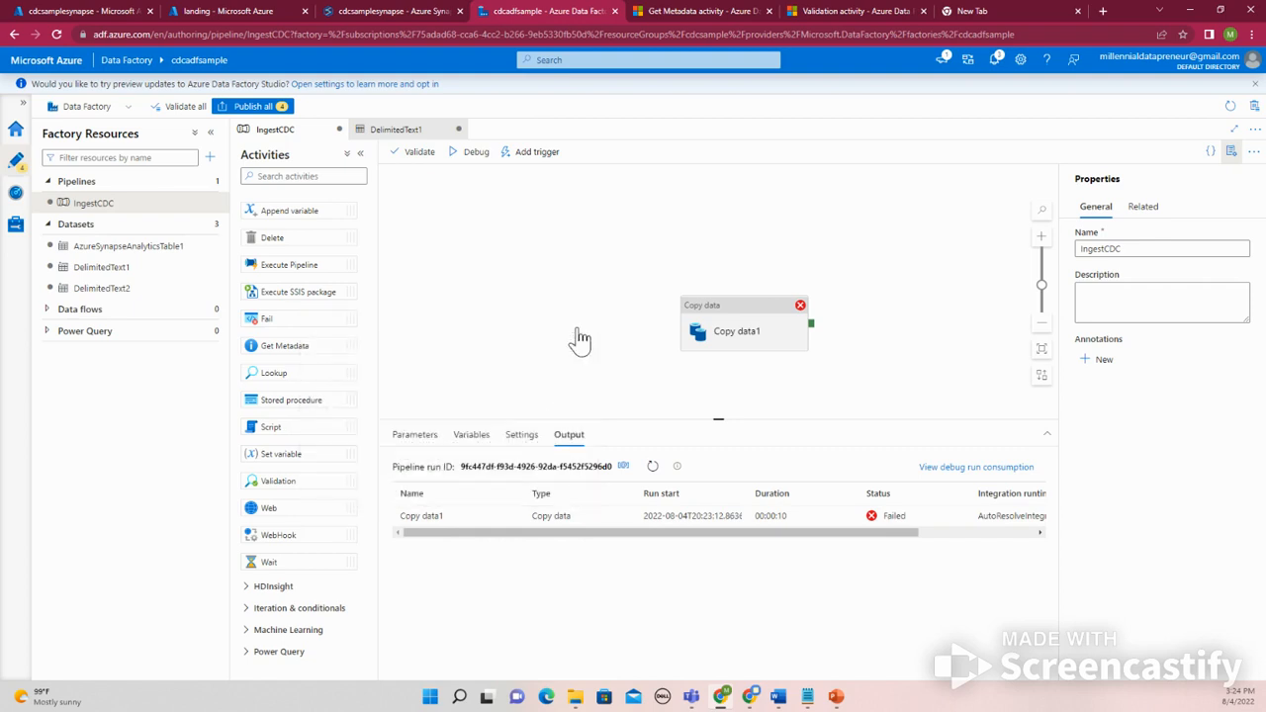
# Step: Examine the Copy data1 run's output at full size, comparing the column name in its error message with the StageTable query in Synapse
pyautogui.click(480, 515)
pyautogui.scroll(-2, 494, 487)
pyautogui.scroll(-1, 495, 486)
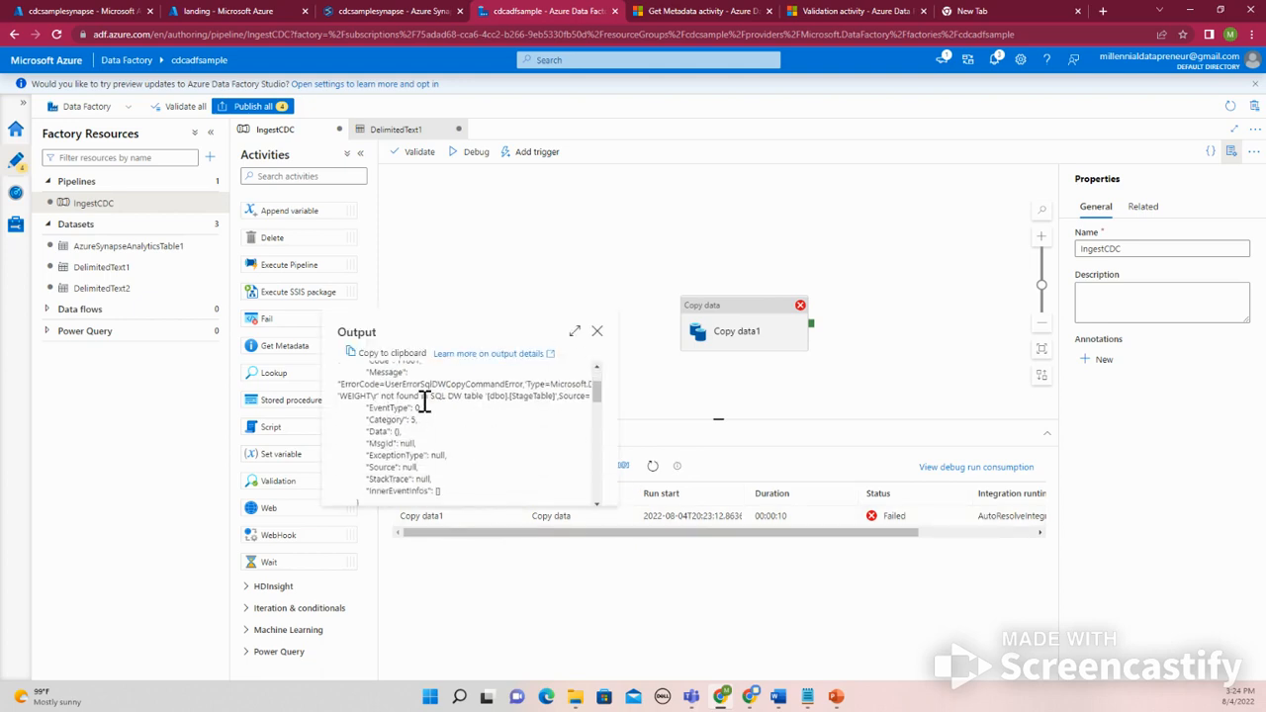
pyautogui.scroll(-2, 512, 447)
pyautogui.scroll(3, 510, 453)
pyautogui.scroll(1, 508, 457)
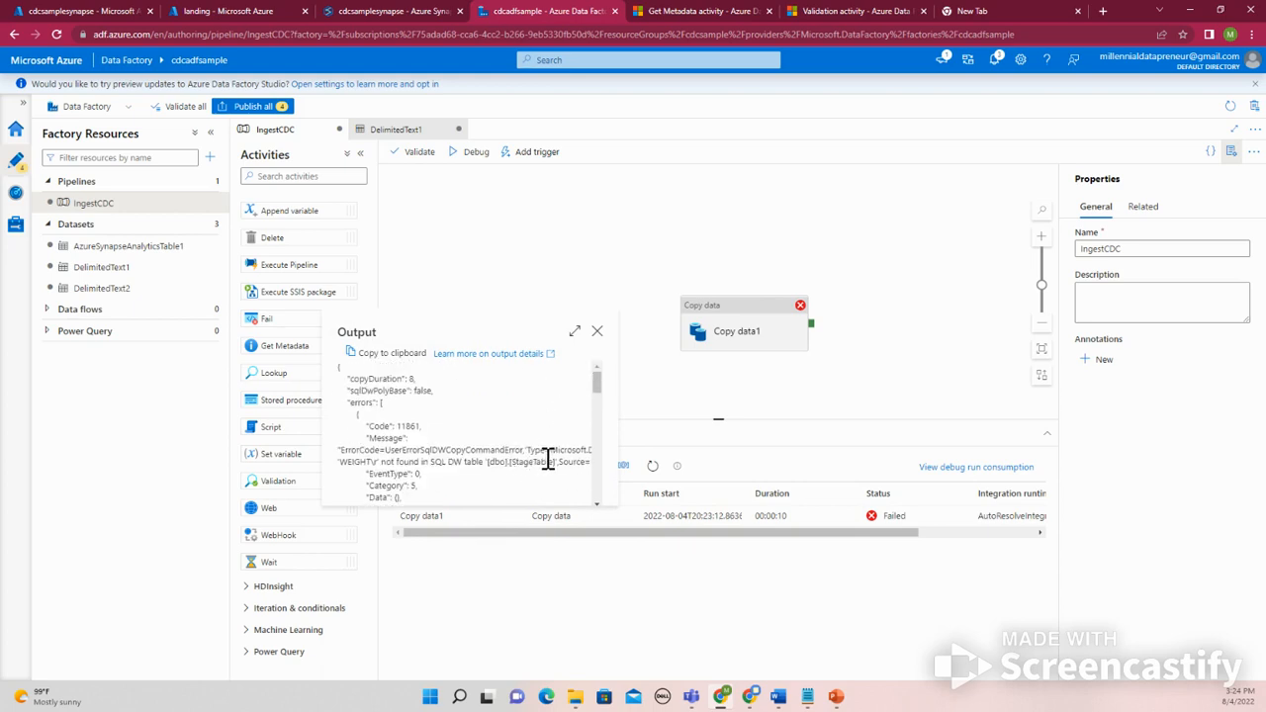
pyautogui.click(574, 333)
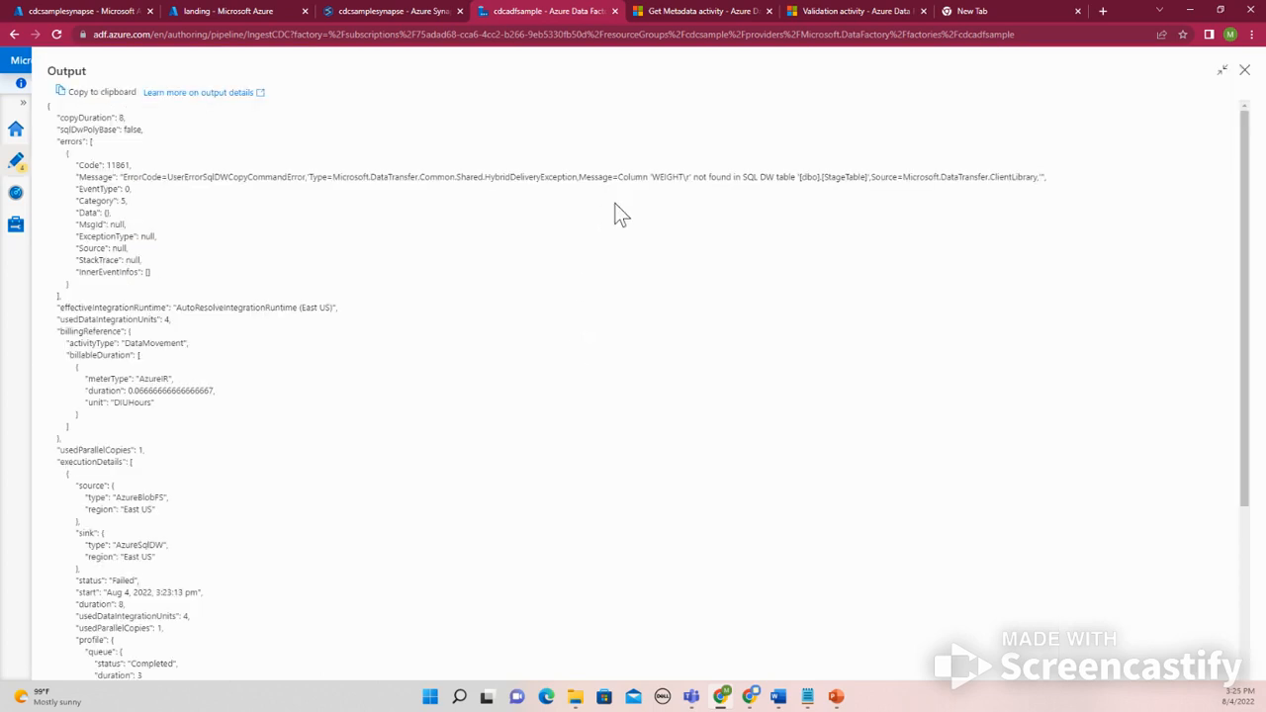
pyautogui.moveTo(691, 177); pyautogui.dragTo(653, 181)
pyautogui.click(686, 178)
pyautogui.click(430, 11)
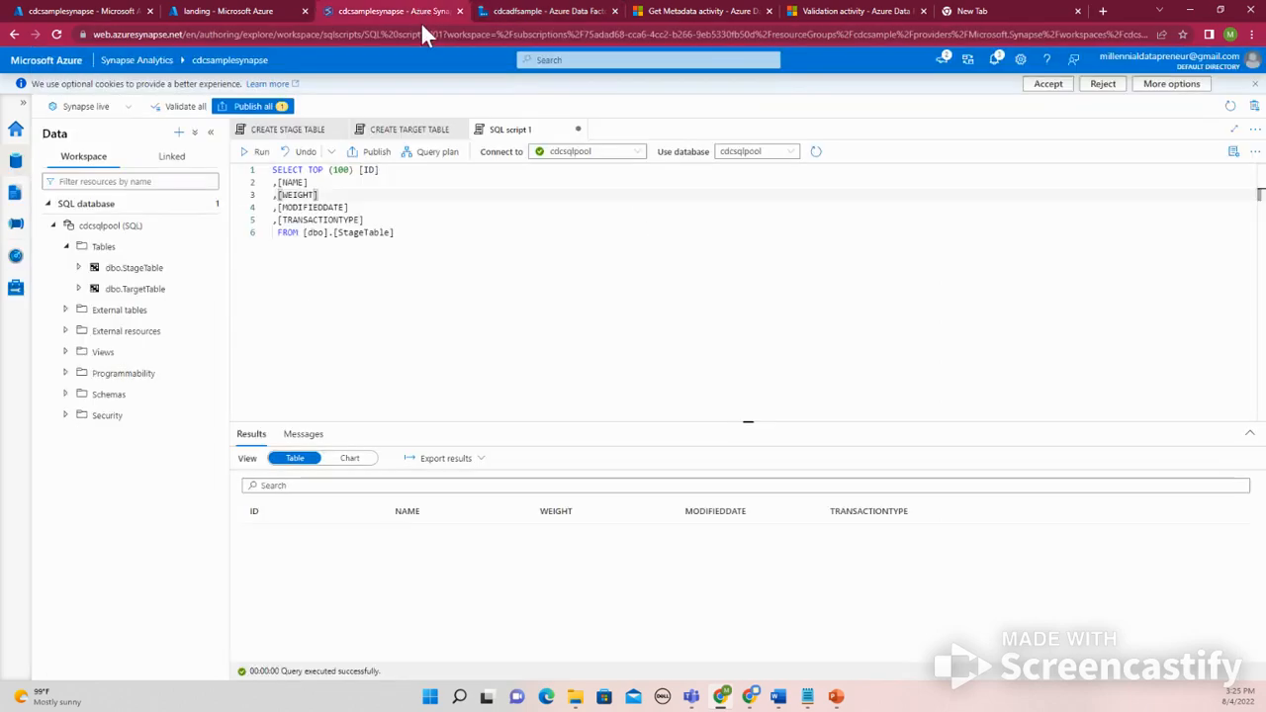
pyautogui.click(521, 11)
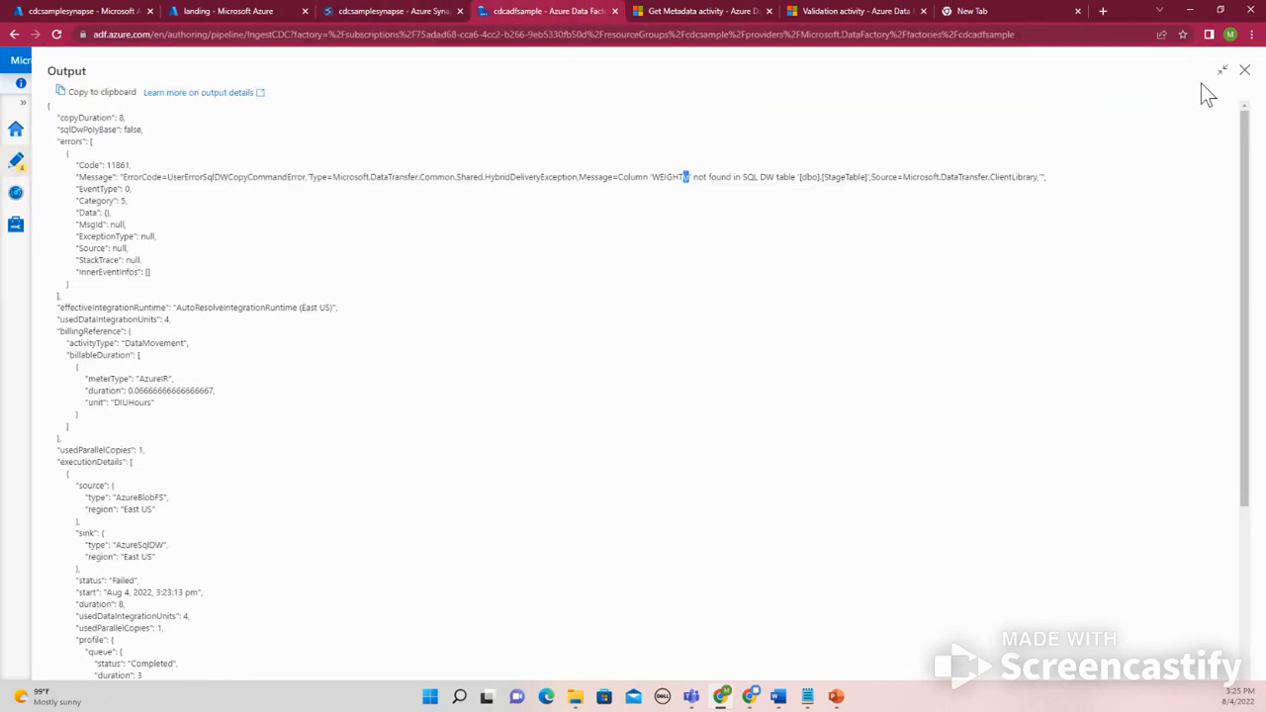
pyautogui.click(1244, 70)
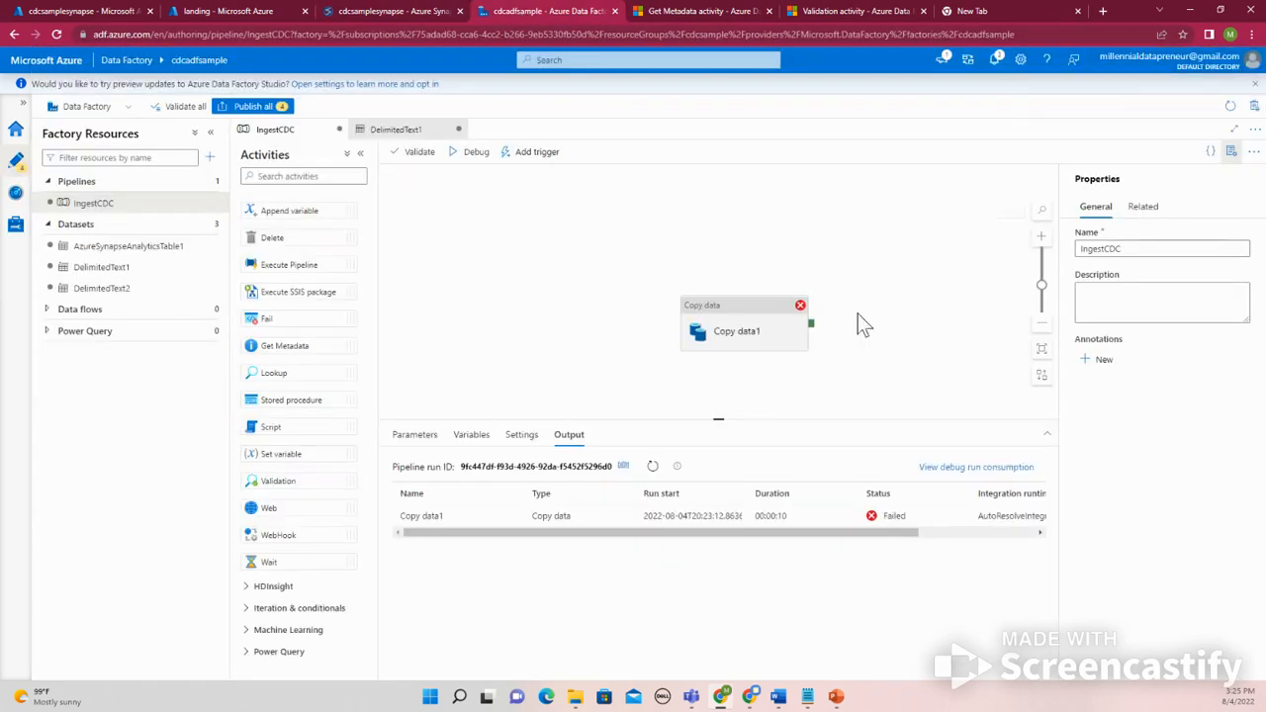
# Step: Open the DelimitedText1 source dataset of Copy data1 for editing
pyautogui.click(732, 341)
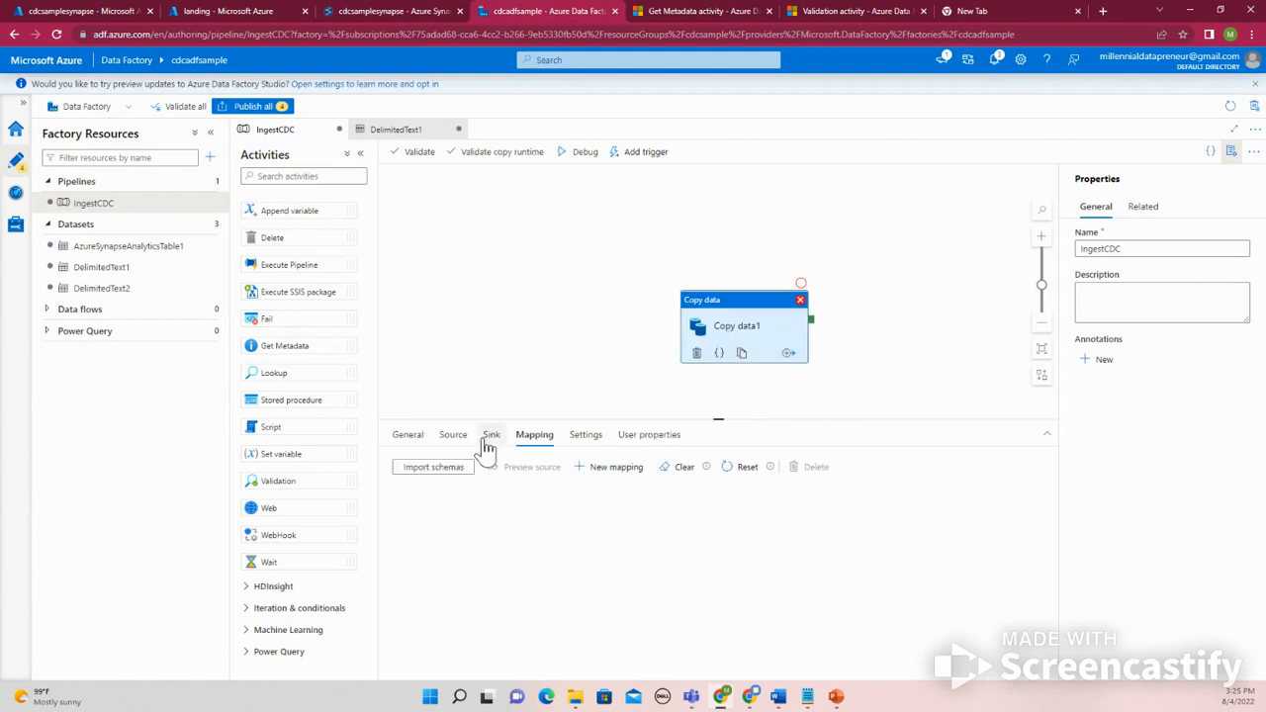
pyautogui.click(455, 436)
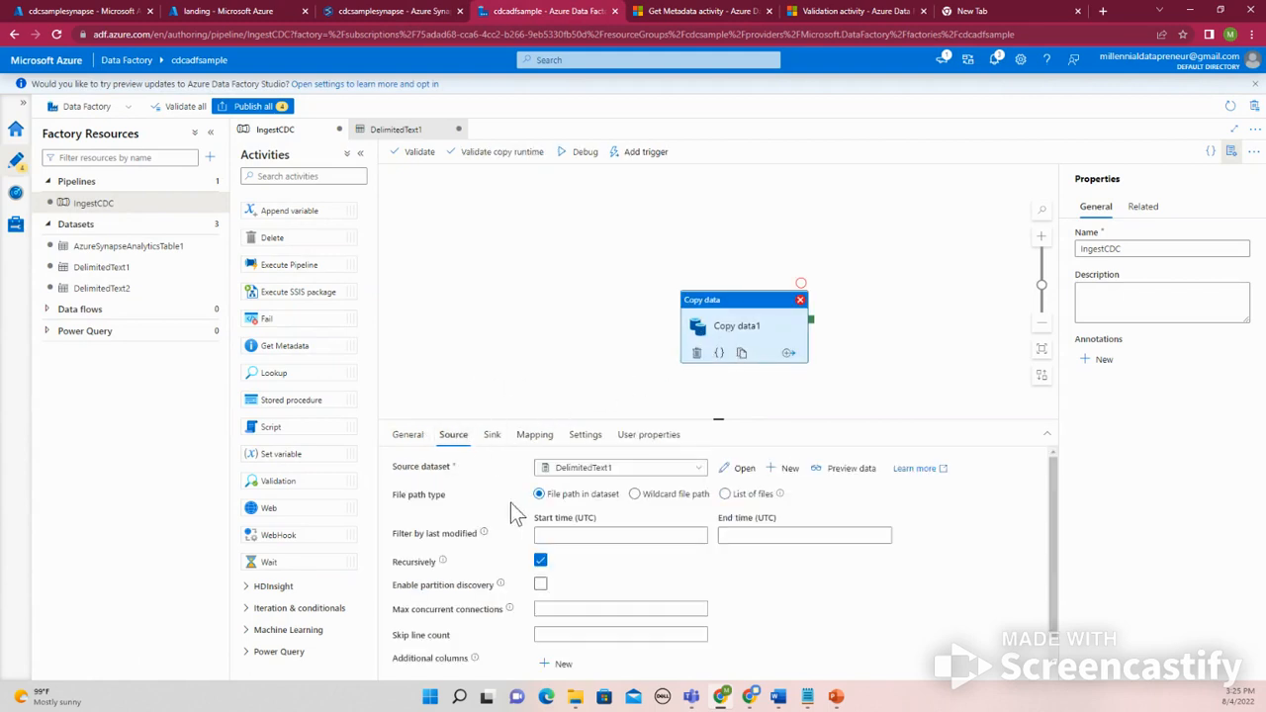
pyautogui.click(743, 470)
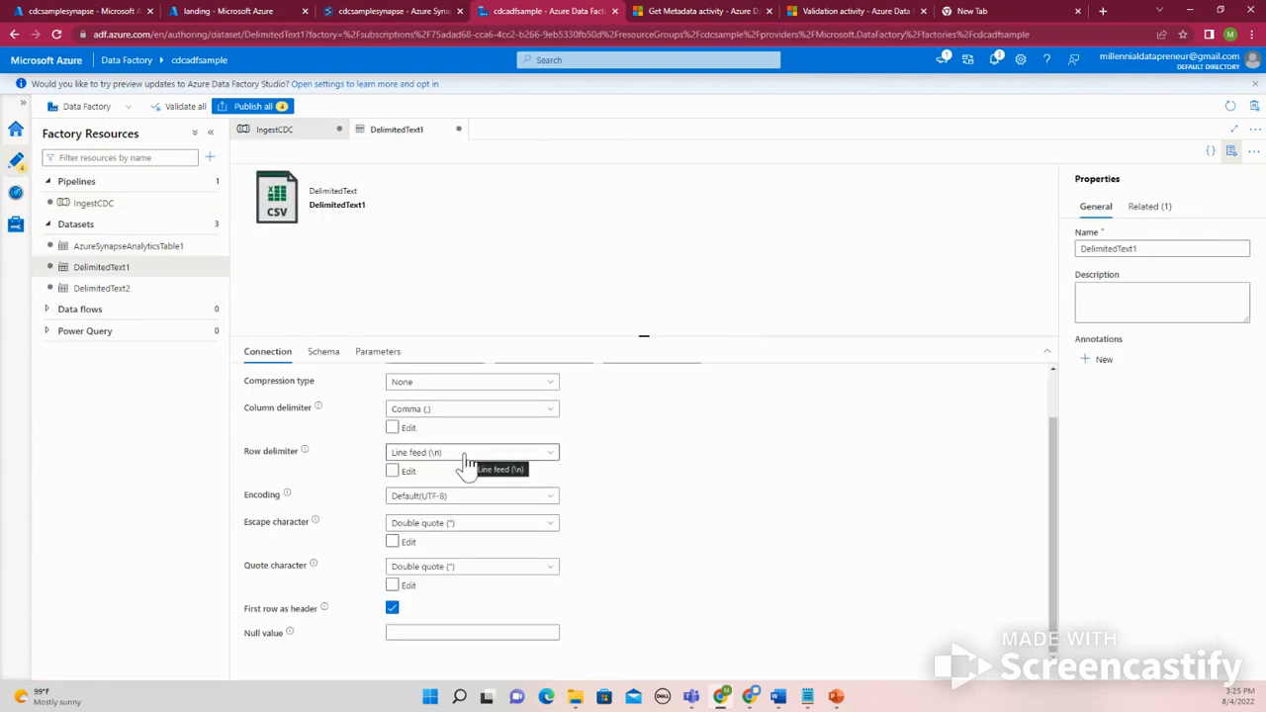
# Step: Change the row delimiter of DelimitedText1 to Default (\r,\n, or \r\n) after trying Carriage return (\r)
pyautogui.click(451, 415)
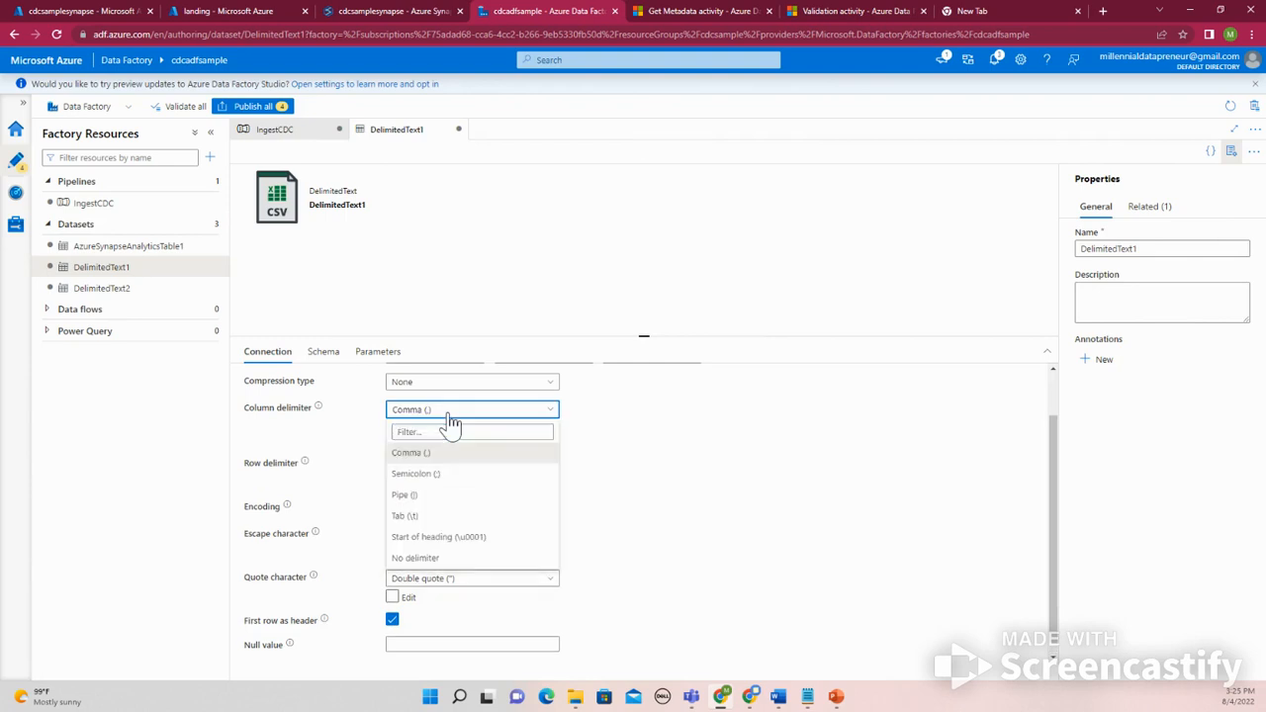
pyautogui.click(447, 416)
pyautogui.click(459, 387)
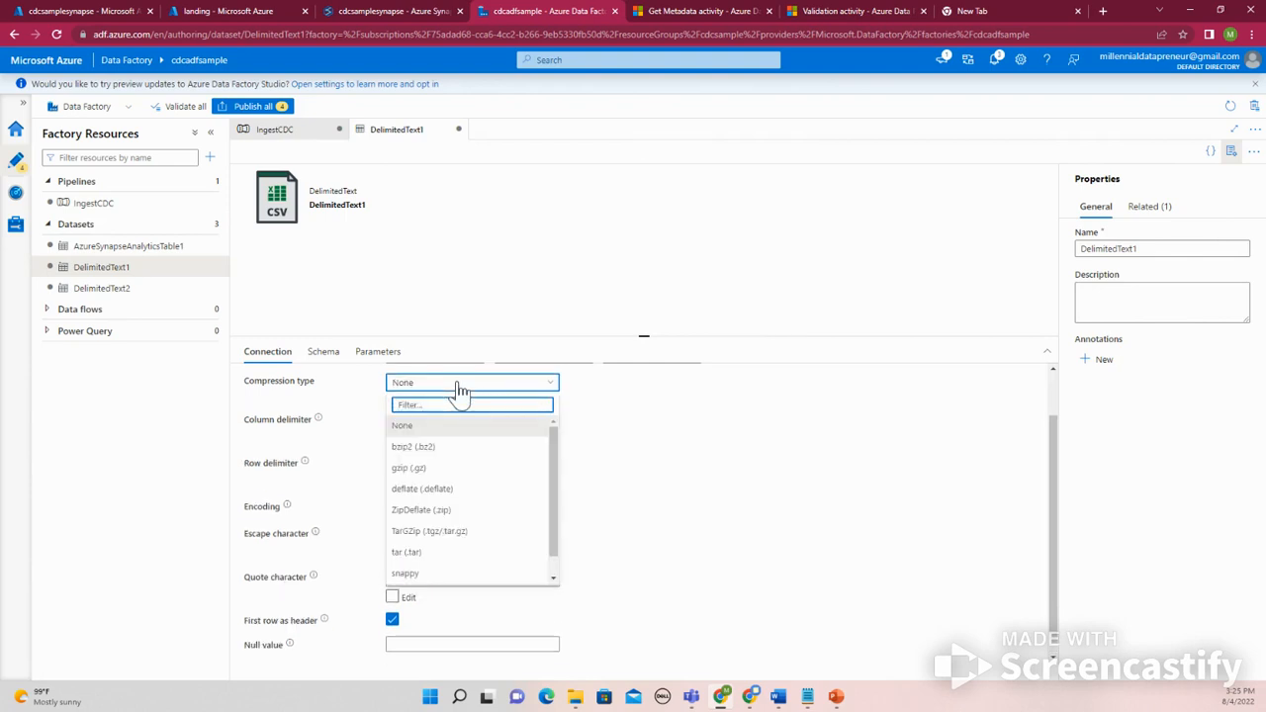
pyautogui.click(459, 386)
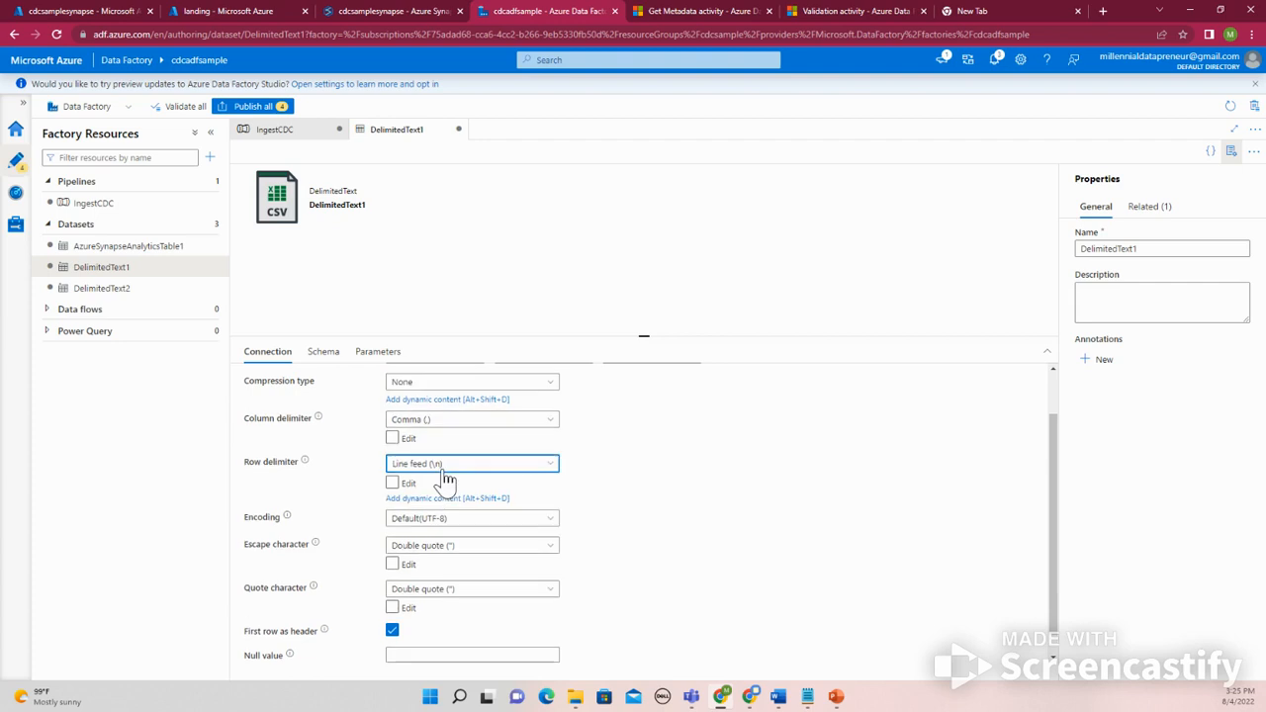
pyautogui.click(447, 461)
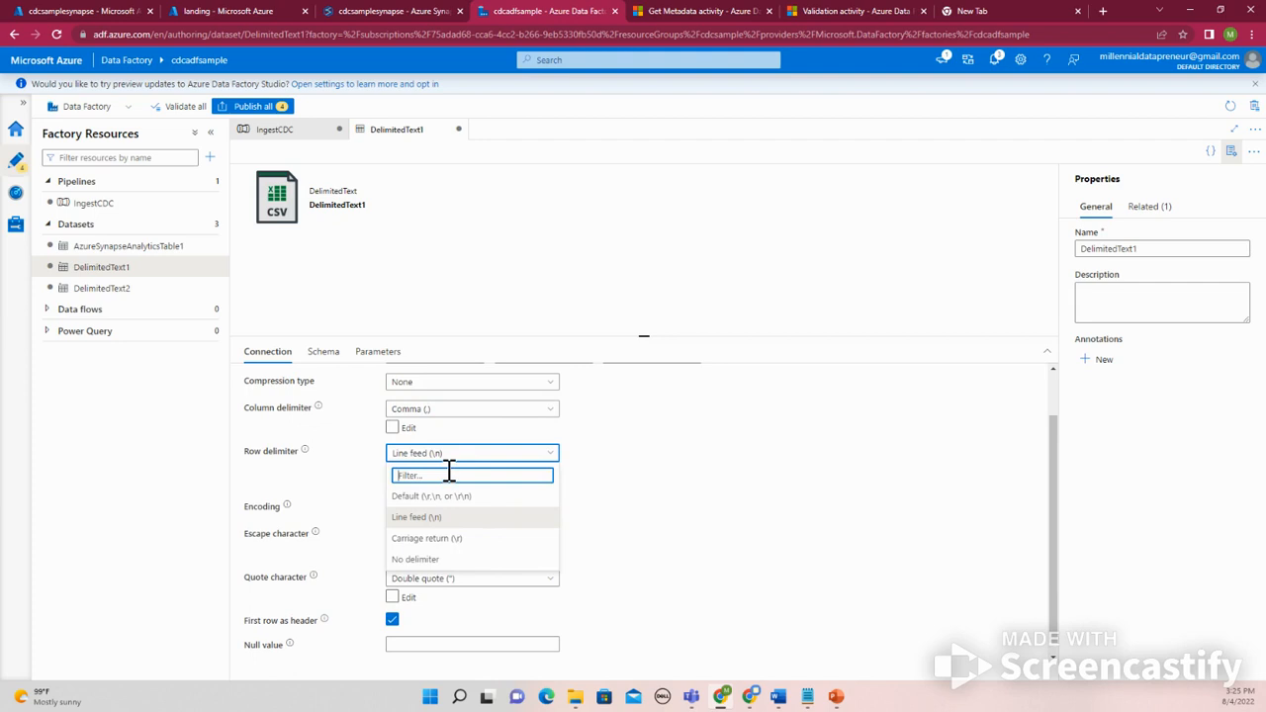
pyautogui.click(454, 543)
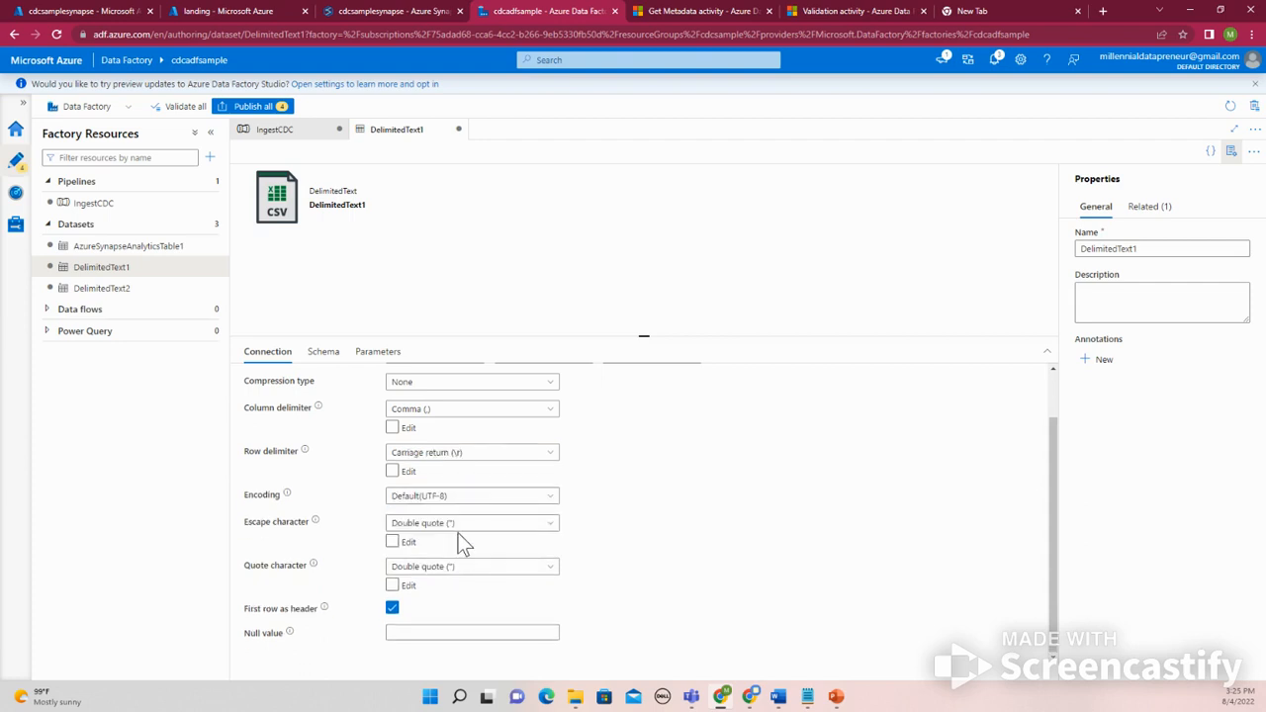
pyautogui.click(469, 457)
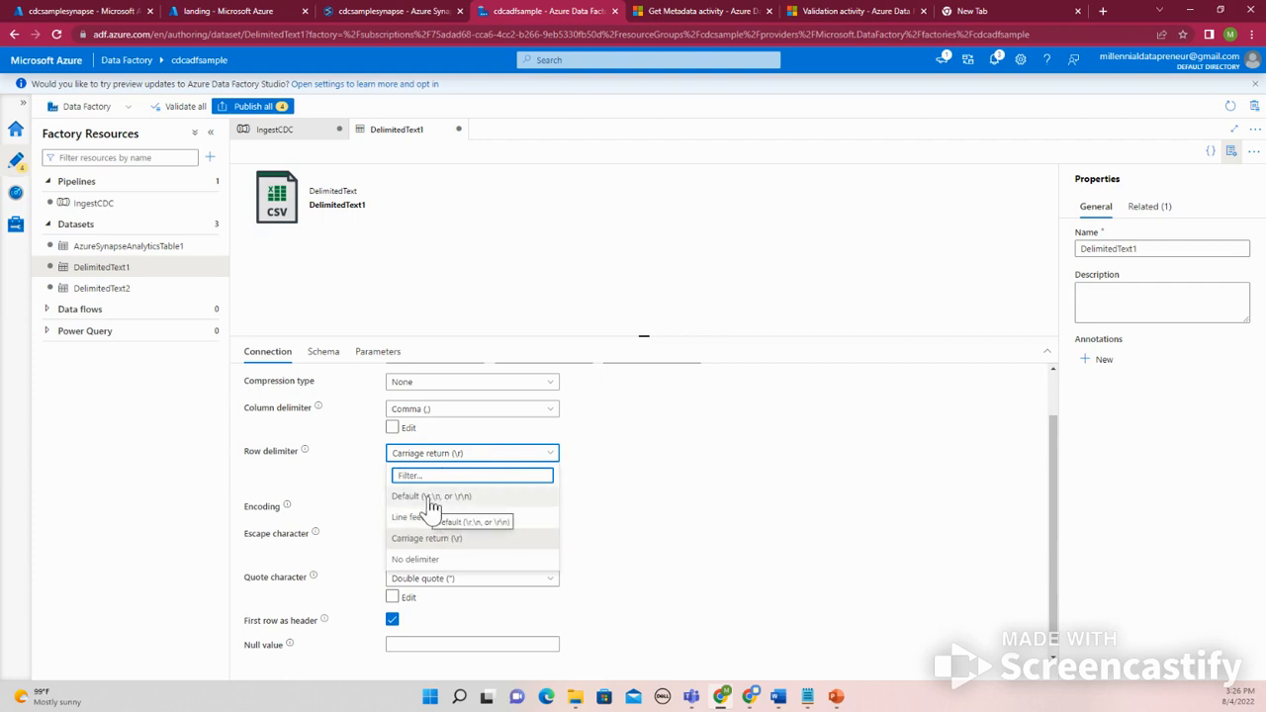
pyautogui.click(431, 499)
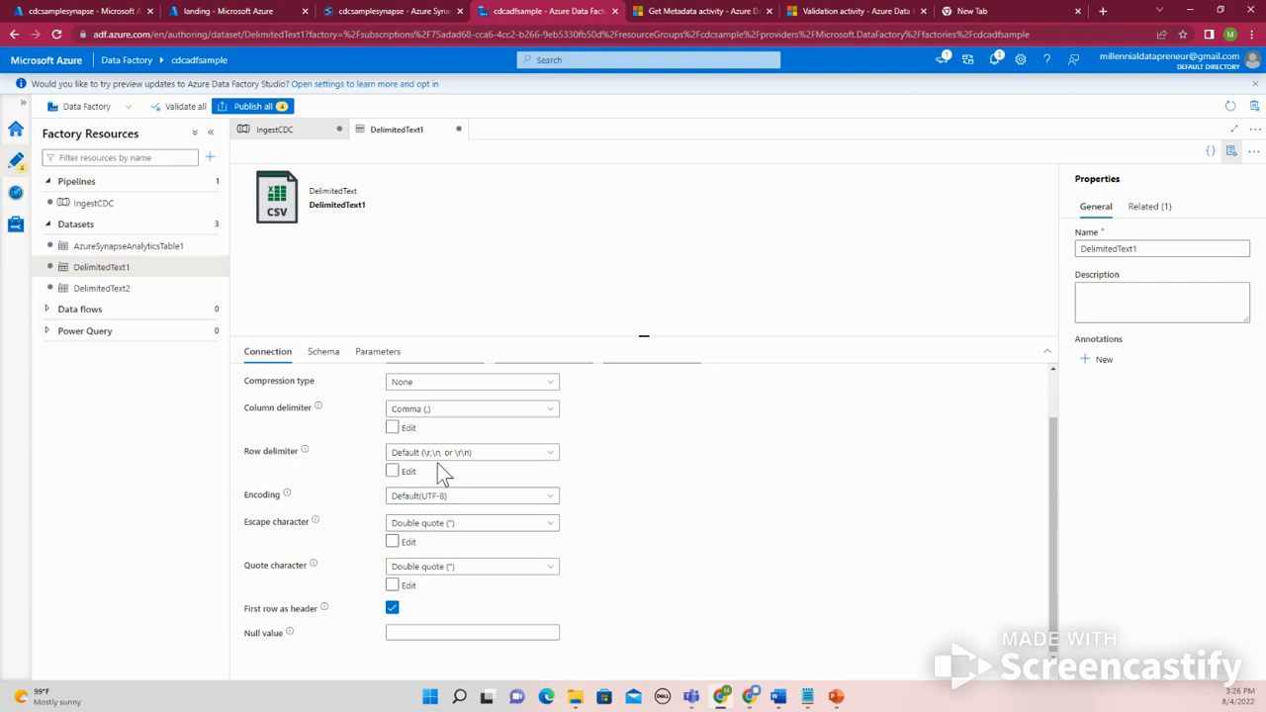
# Step: Preview the source data of Copy data1 in IngestCDC and try to debug the pipeline with the default row delimiter
pyautogui.click(302, 139)
pyautogui.click(829, 474)
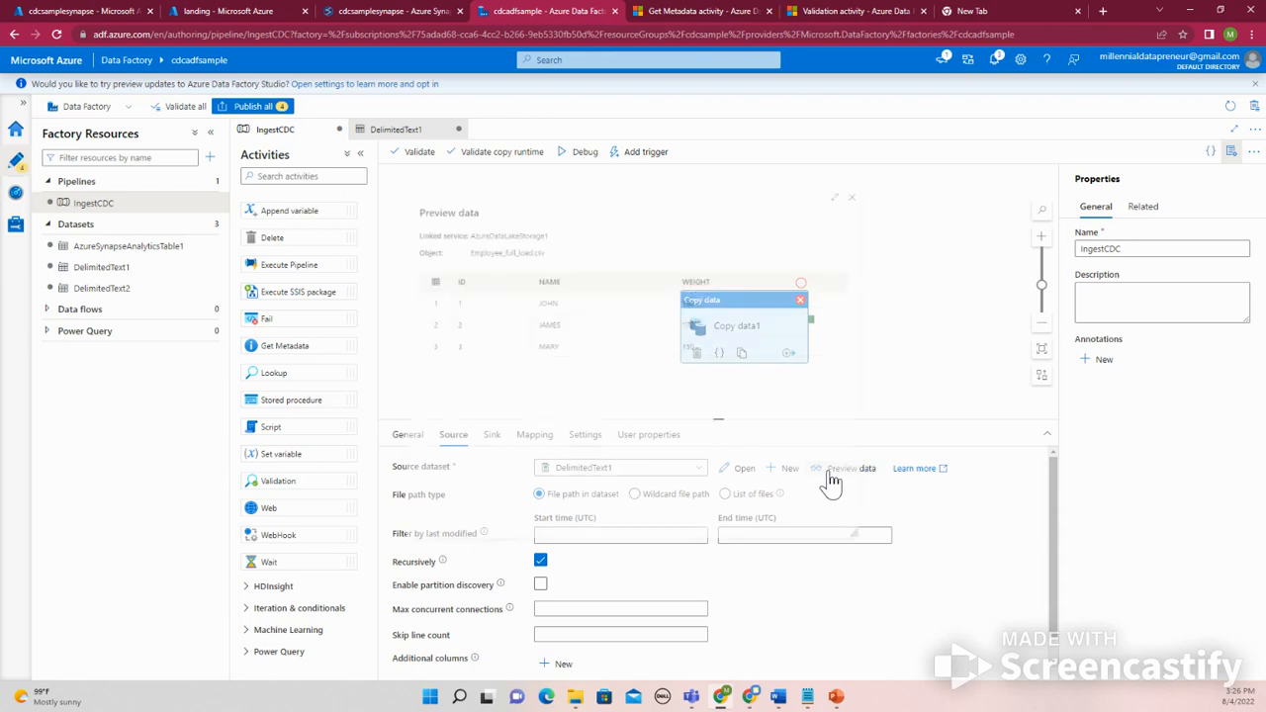
pyautogui.click(886, 172)
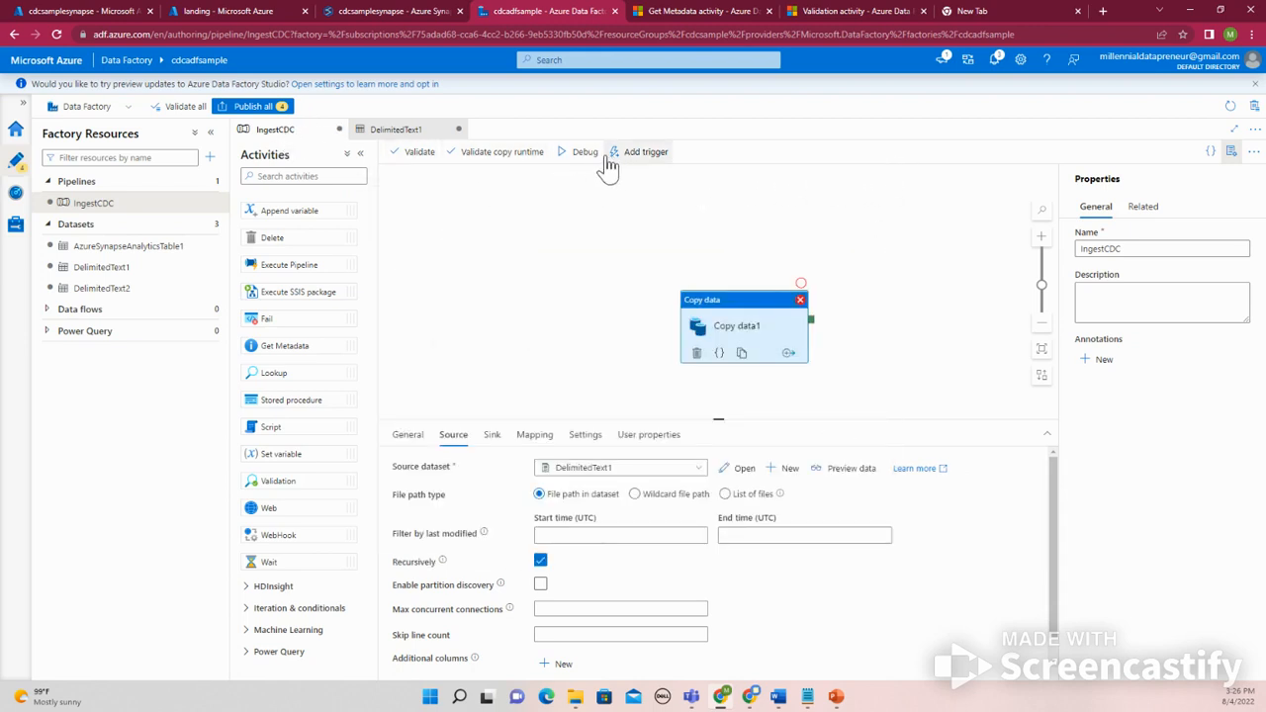
pyautogui.click(583, 156)
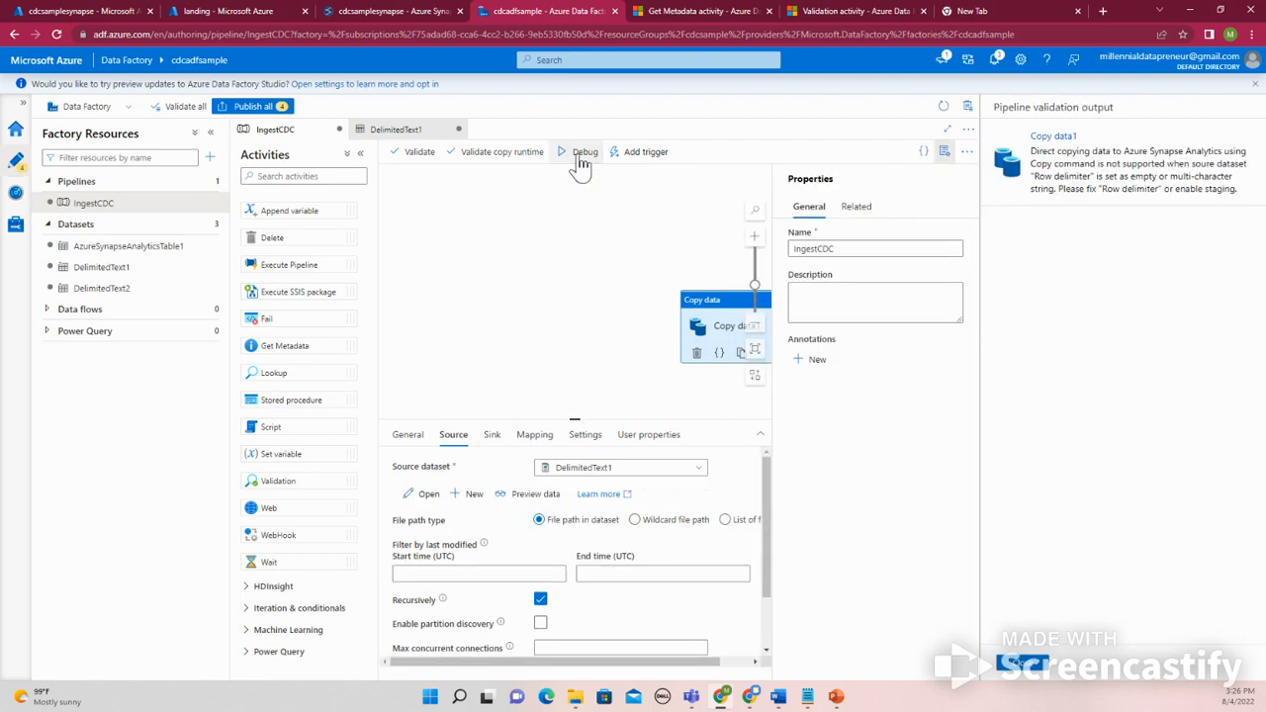
# Step: Return to DelimitedText1 from the pipeline validation output and set its row delimiter to Carriage return (\r)
pyautogui.click(1086, 201)
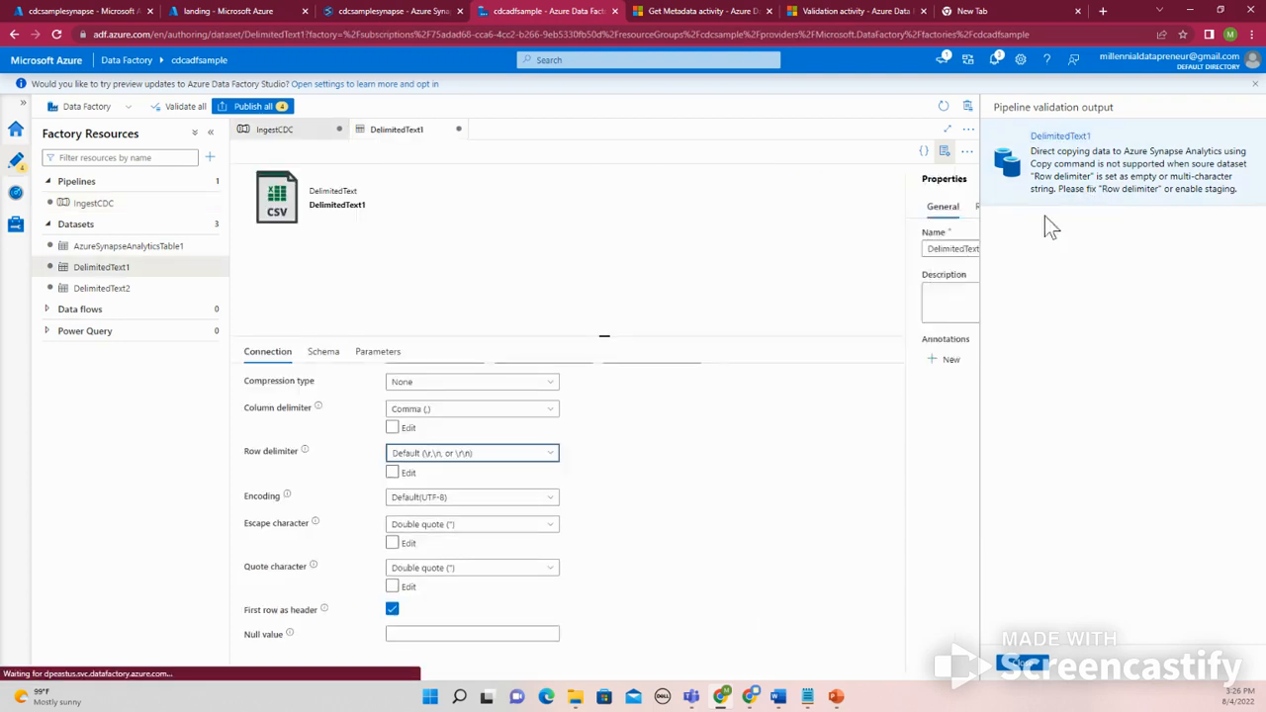
pyautogui.click(452, 457)
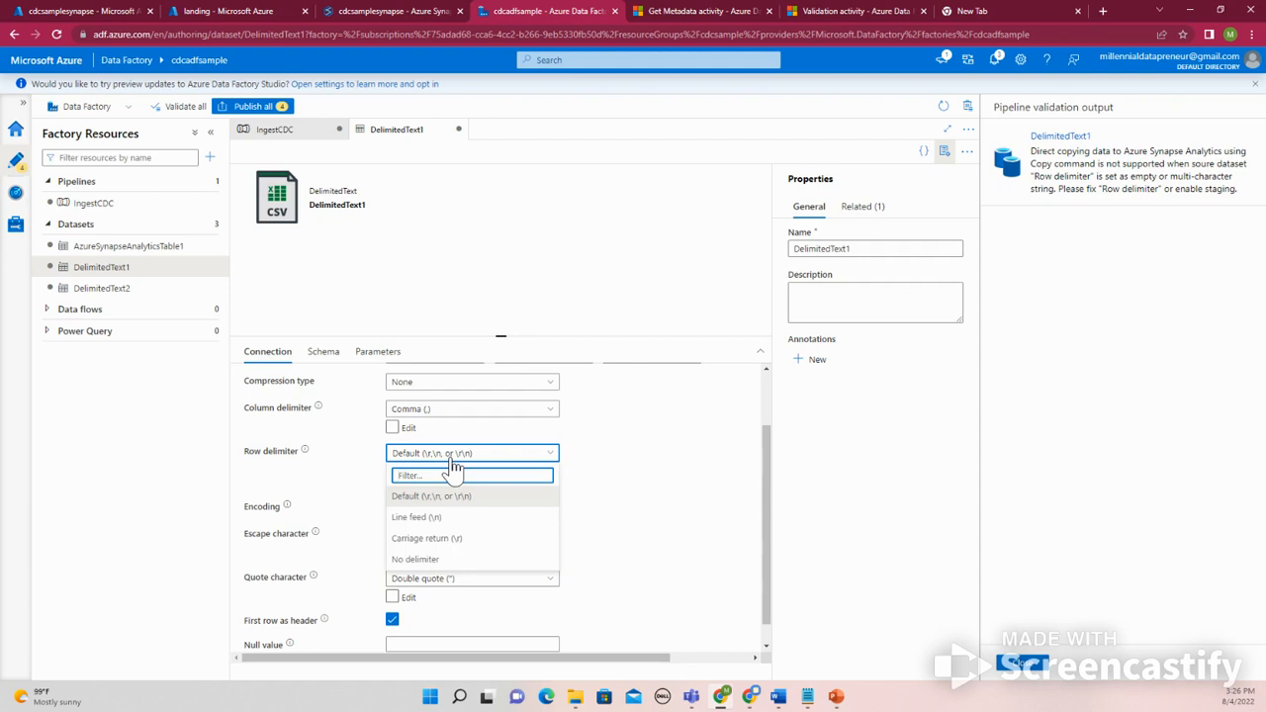
pyautogui.click(451, 539)
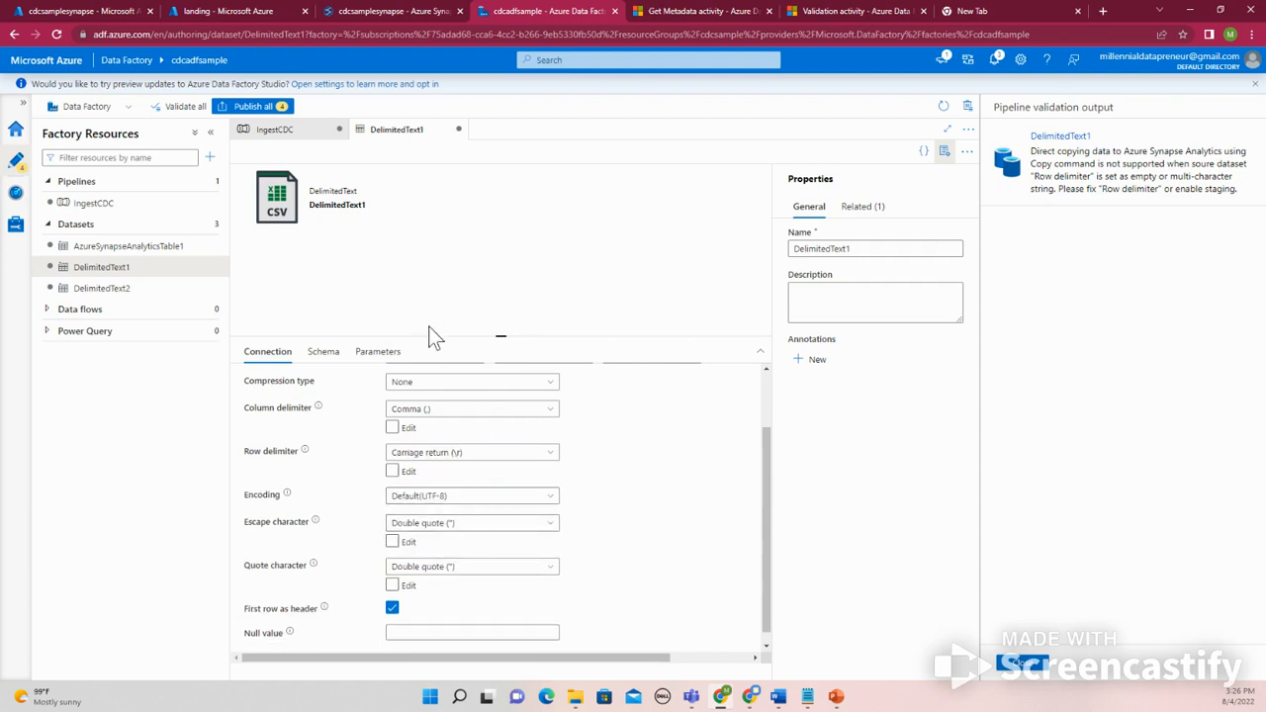
pyautogui.click(436, 452)
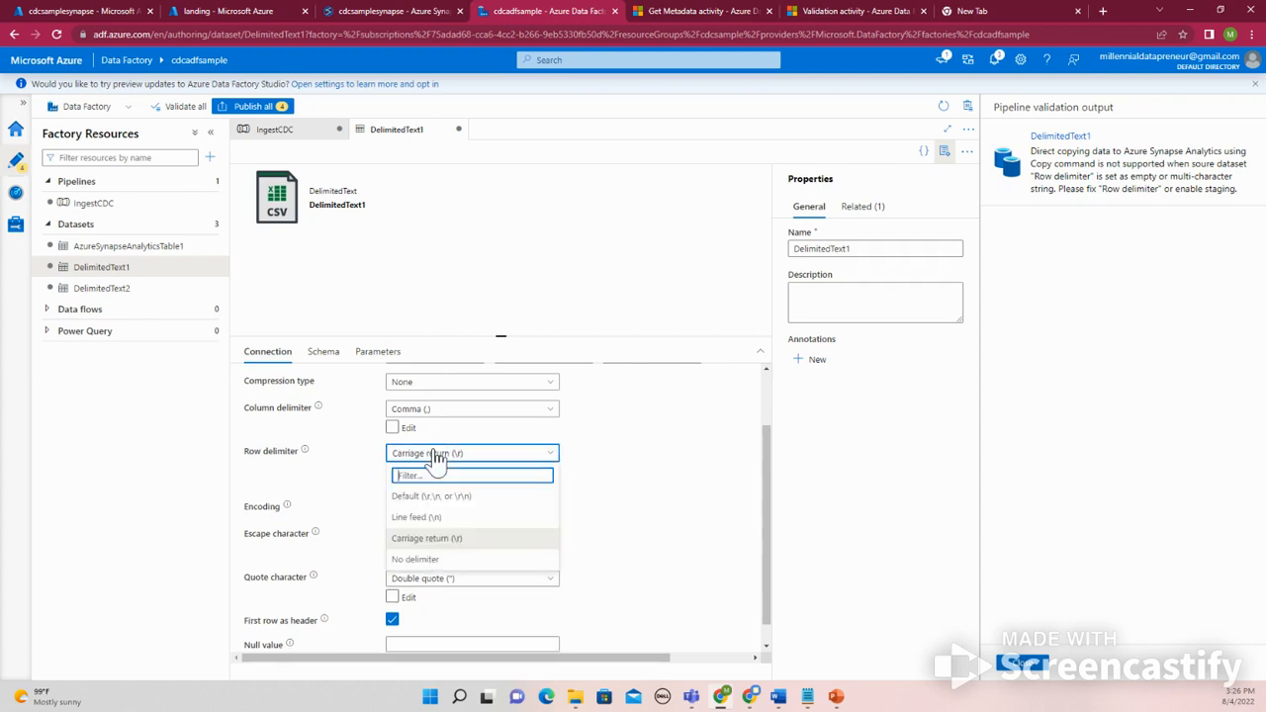
pyautogui.click(436, 538)
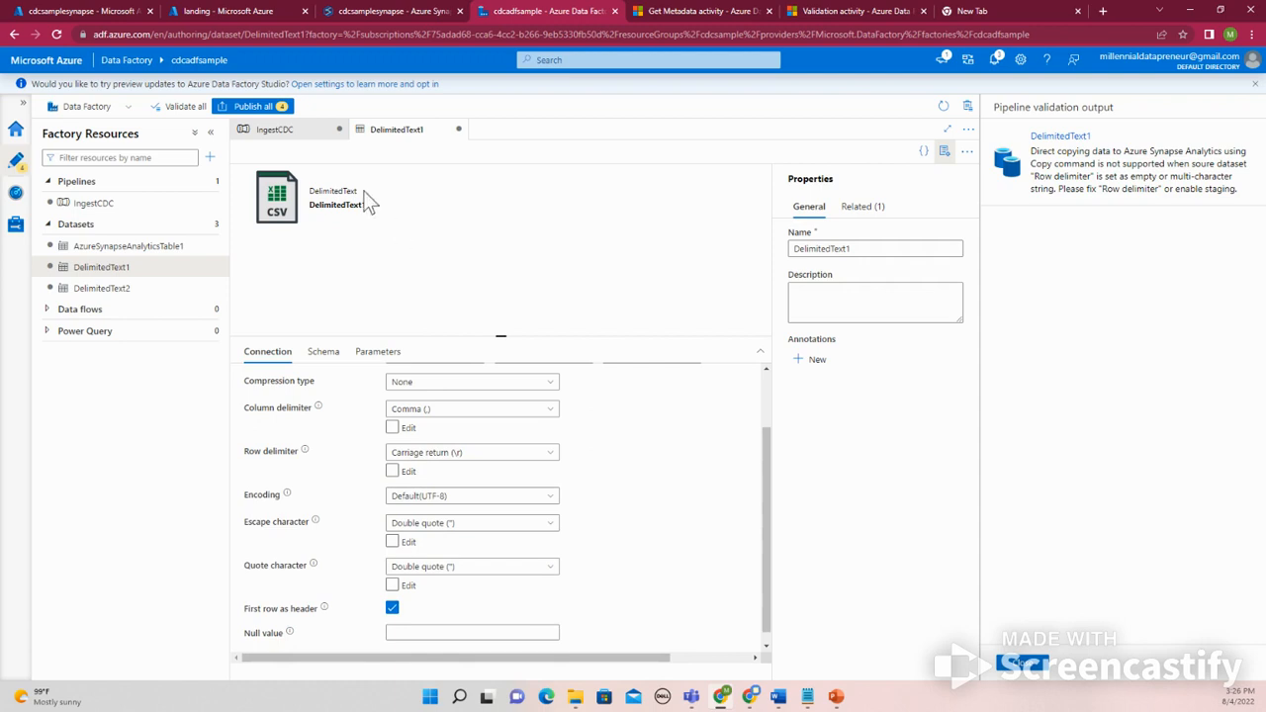
# Step: Debug the IngestCDC pipeline and refresh the run output to follow the status of Copy data1
pyautogui.click(271, 129)
pyautogui.click(581, 153)
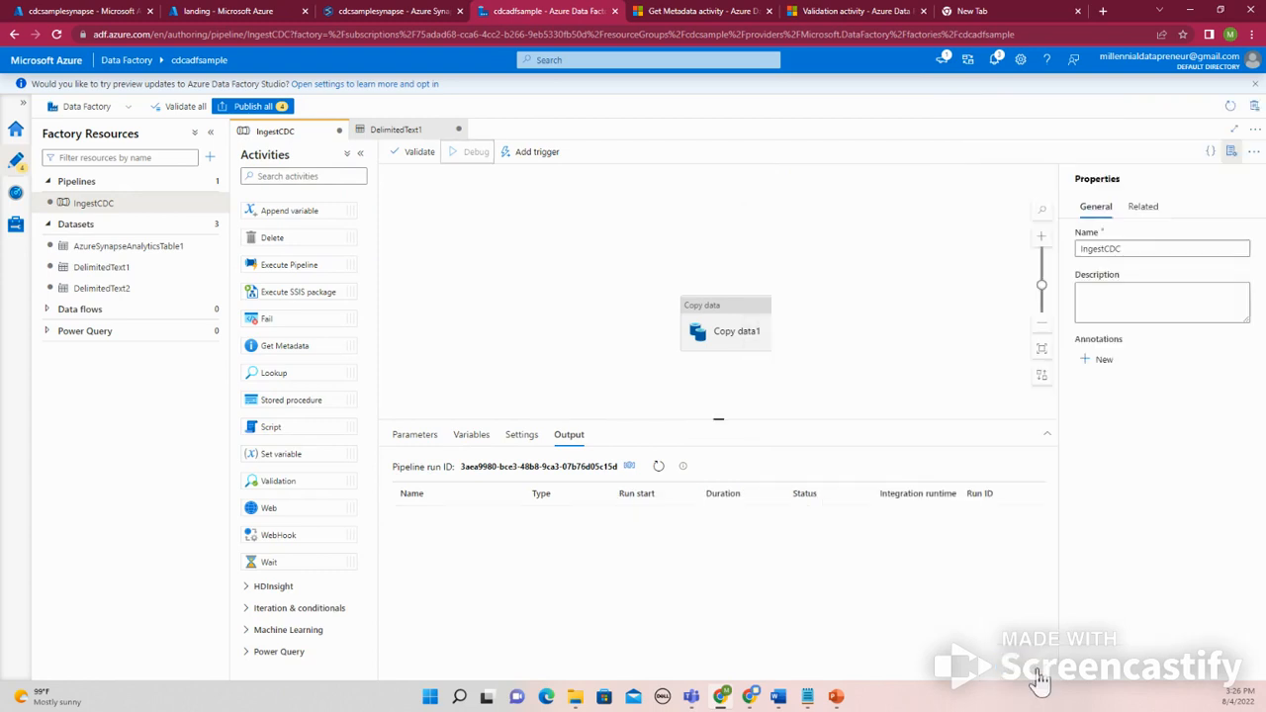
pyautogui.click(658, 467)
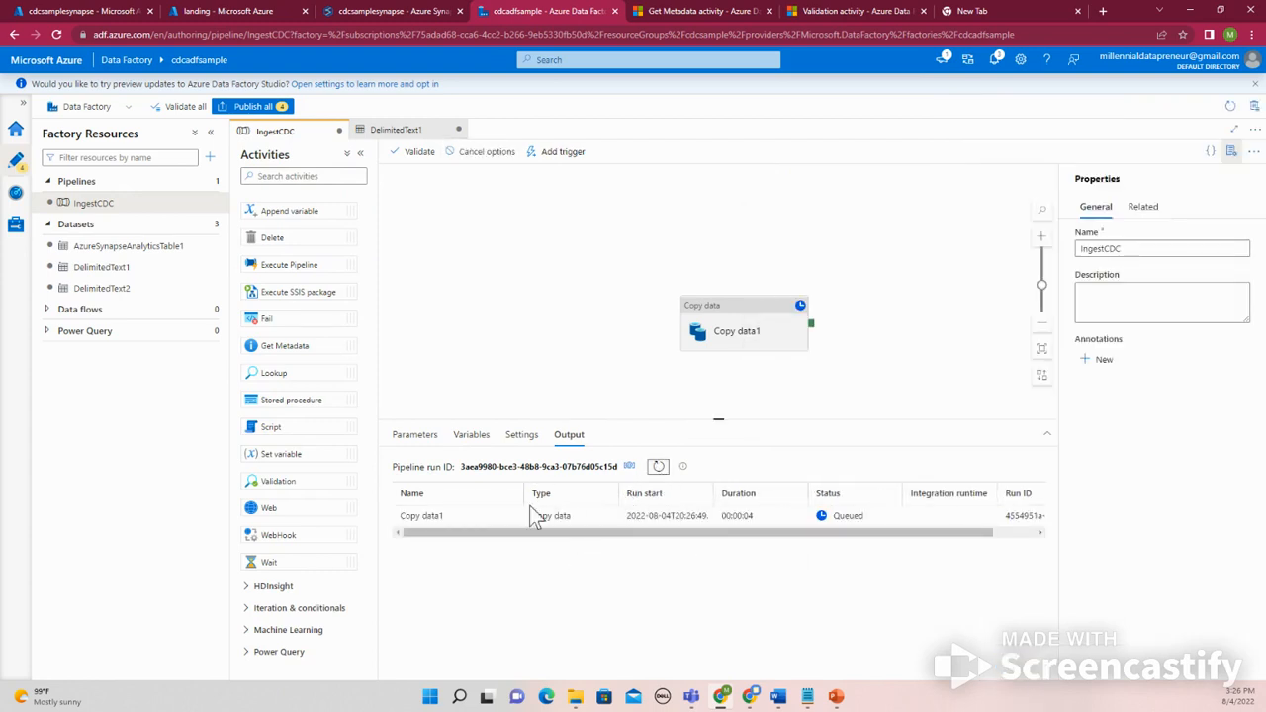
pyautogui.moveTo(503, 516)
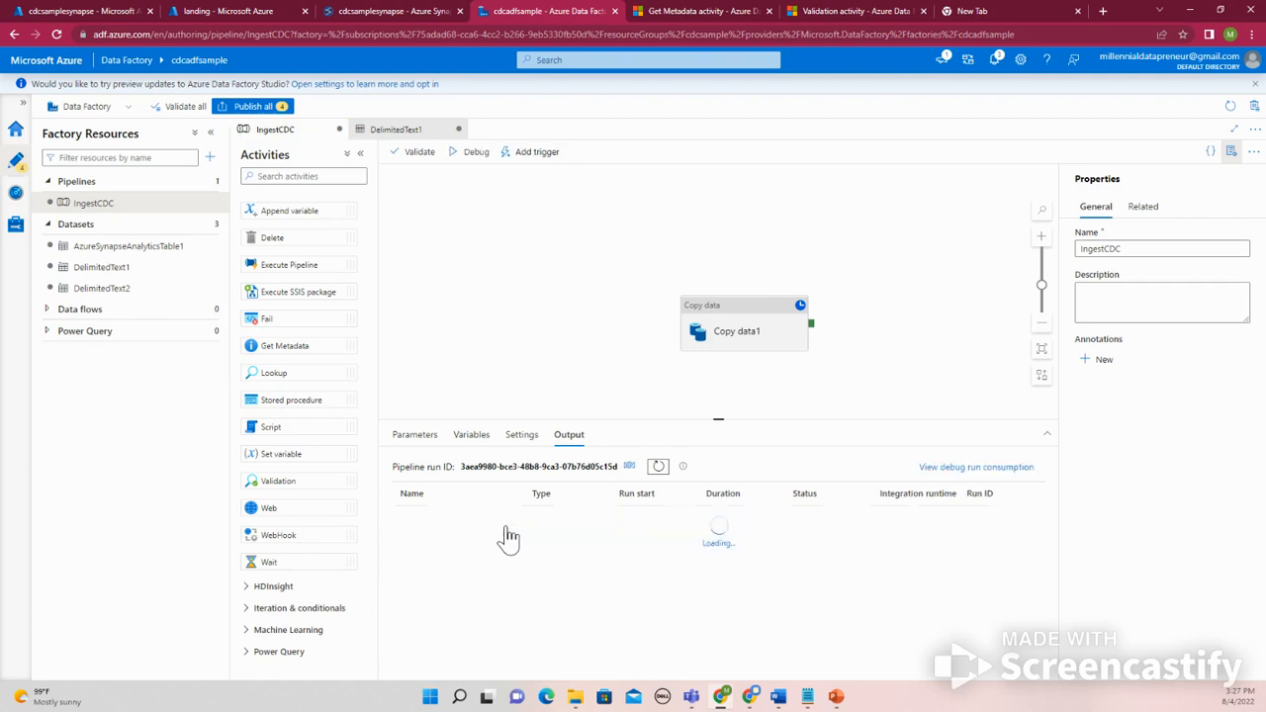
# Step: Reopen the DelimitedText1 source dataset of Copy data1 and review its row delimiter options
pyautogui.click(749, 325)
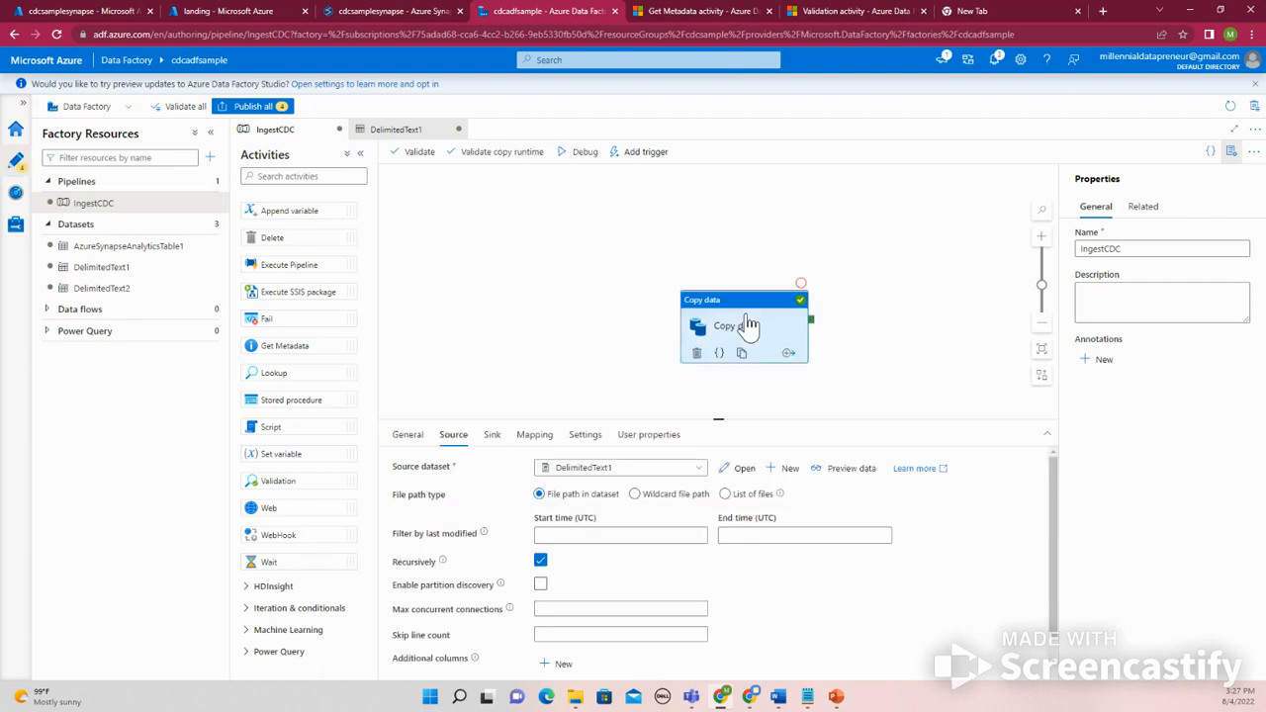
pyautogui.click(744, 469)
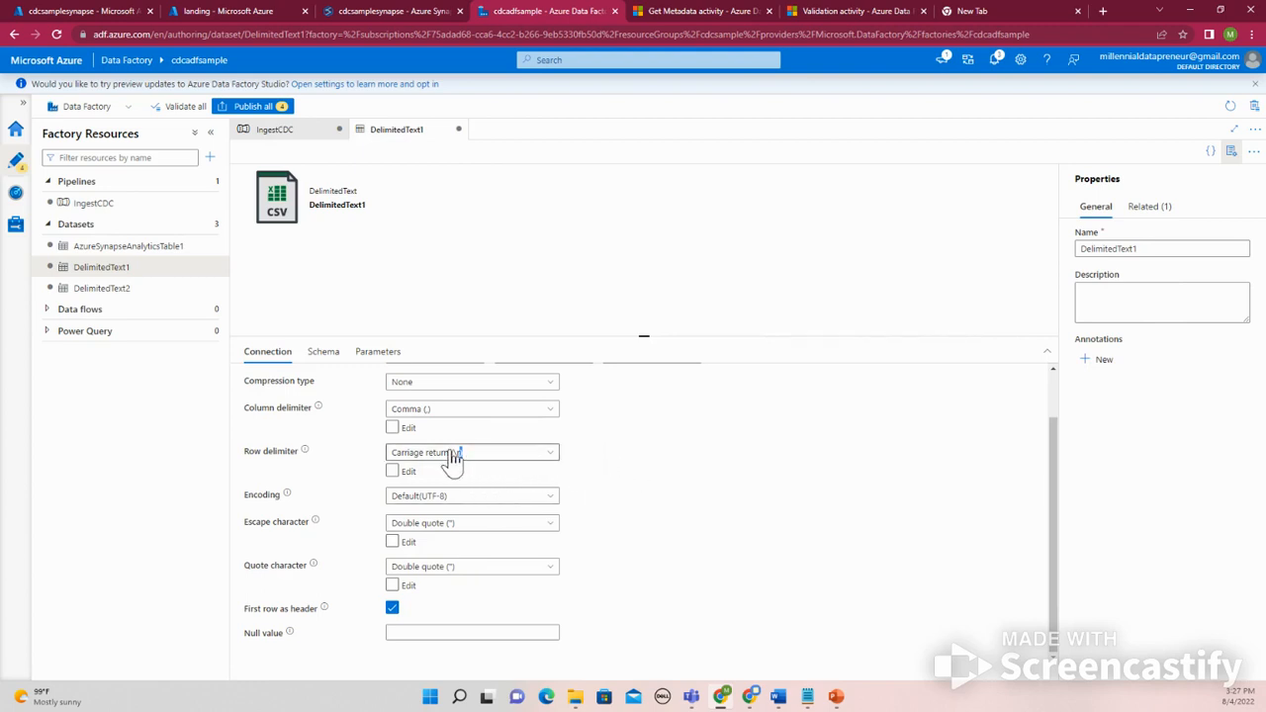
pyautogui.click(458, 453)
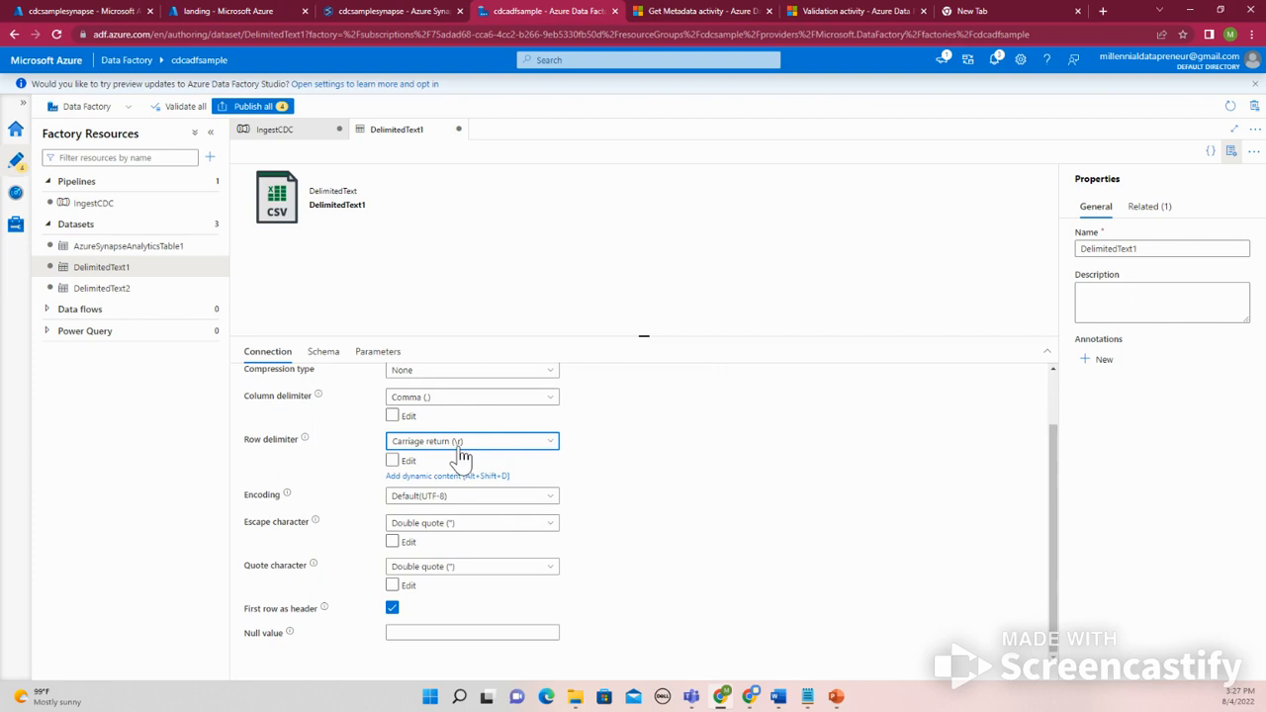
pyautogui.click(426, 447)
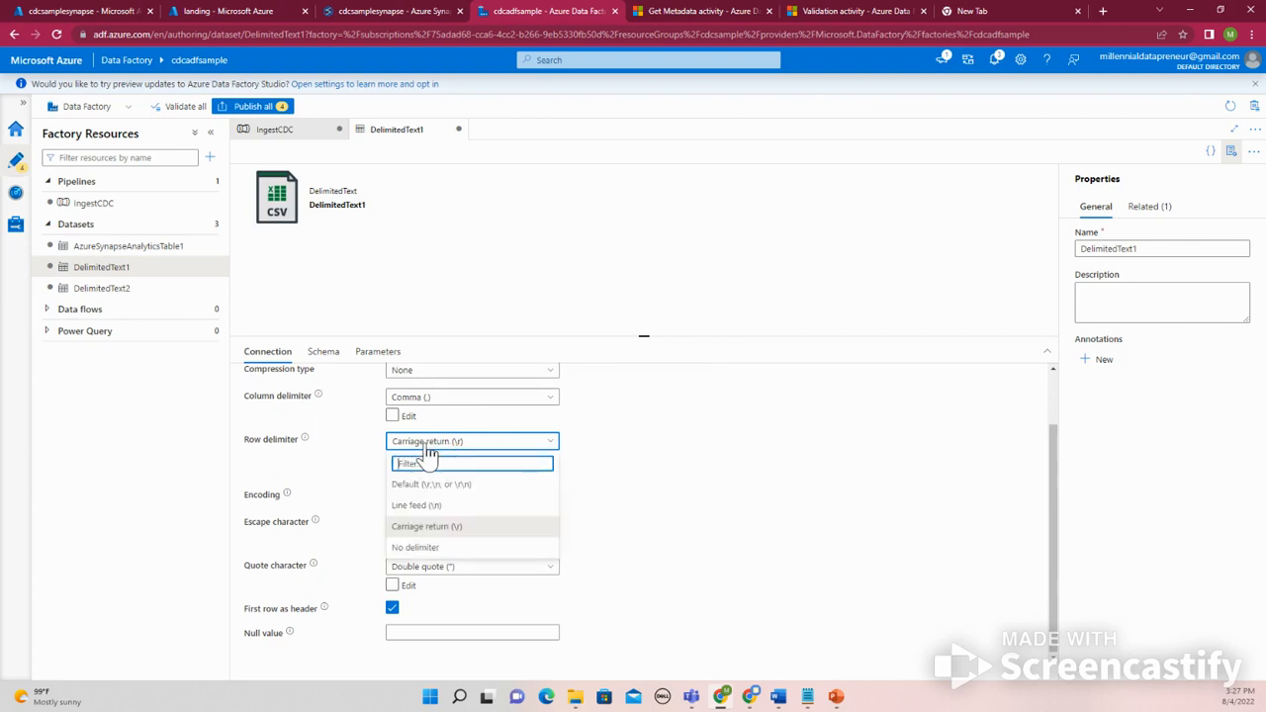
pyautogui.click(617, 281)
pyautogui.click(1033, 10)
pyautogui.write('te')
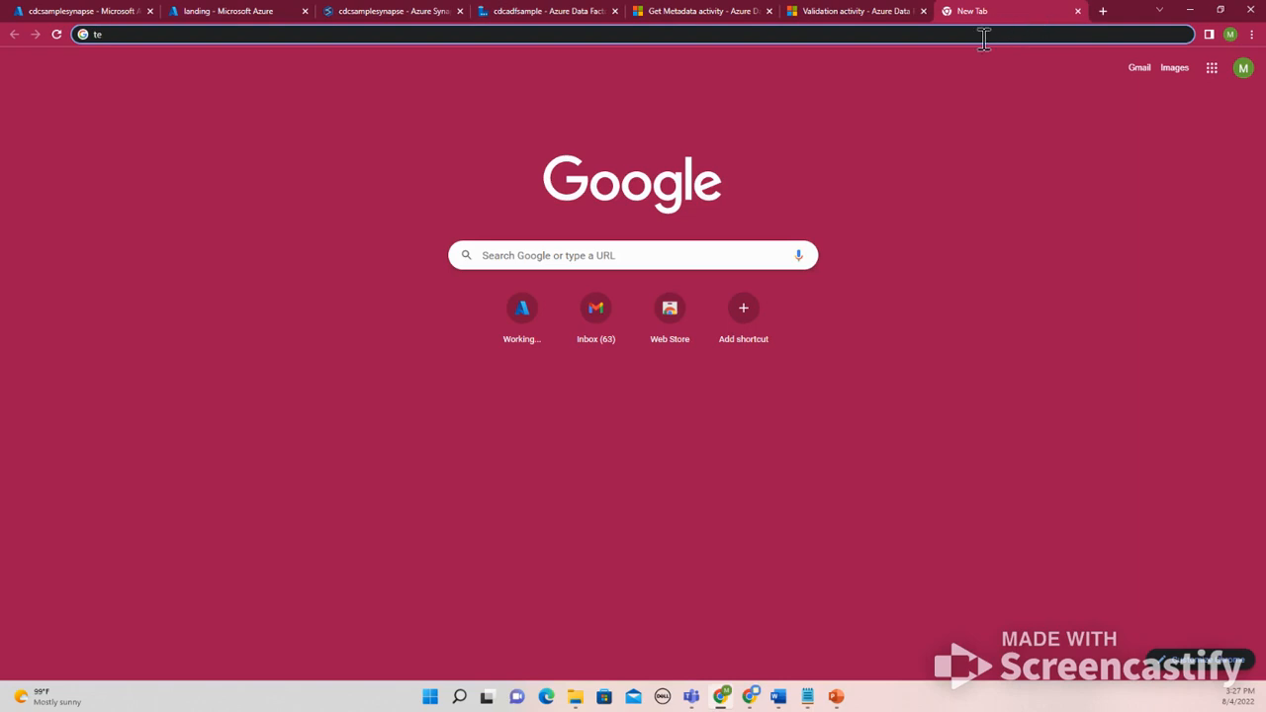
pyautogui.press('BackSpace')
pyautogui.press('BackSpace')
pyautogui.write('lf')
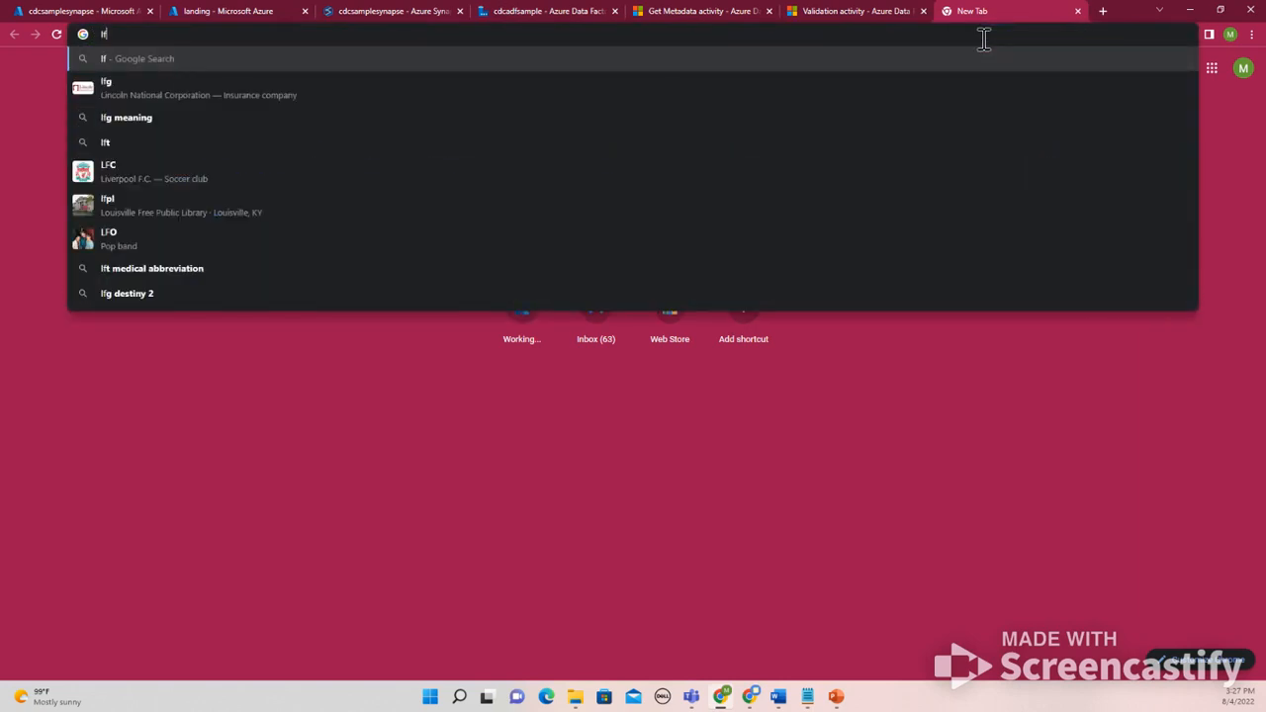
pyautogui.press('BackSpace')
pyautogui.press('BackSpace')
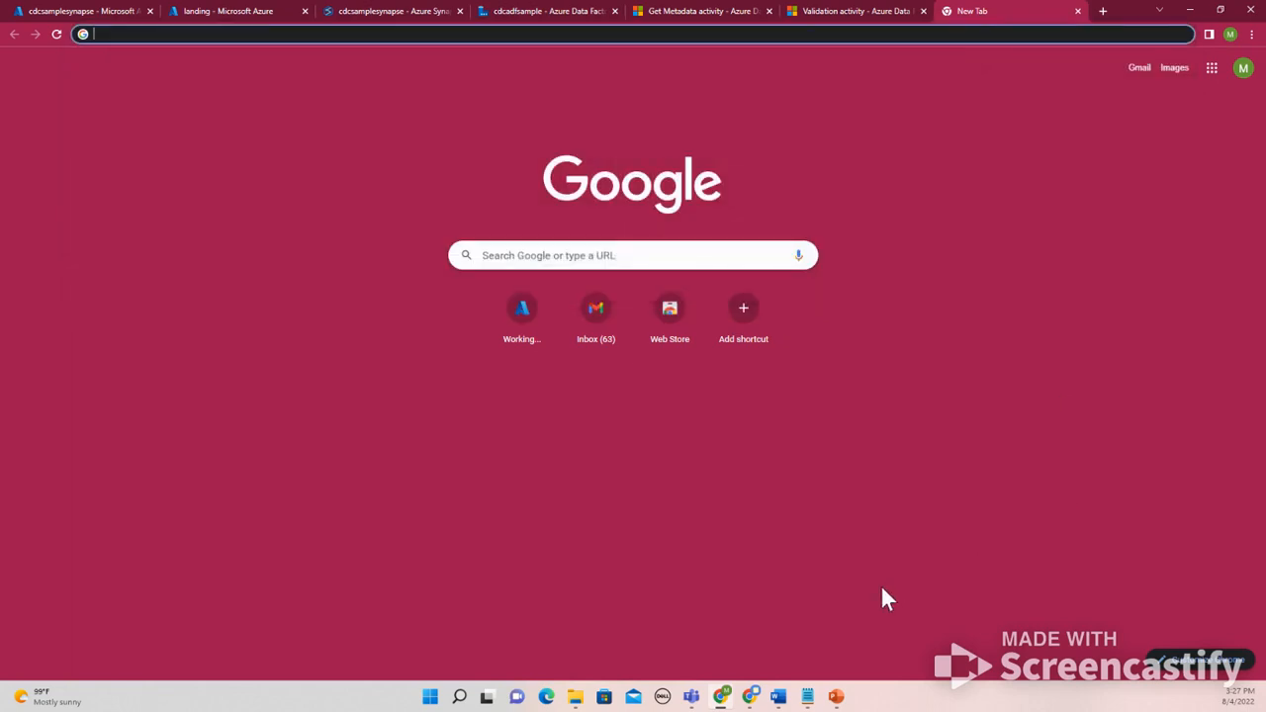
# Step: Search the computer for NOTE, launch Notepad++ and maximize its window
pyautogui.rightClick(807, 697)
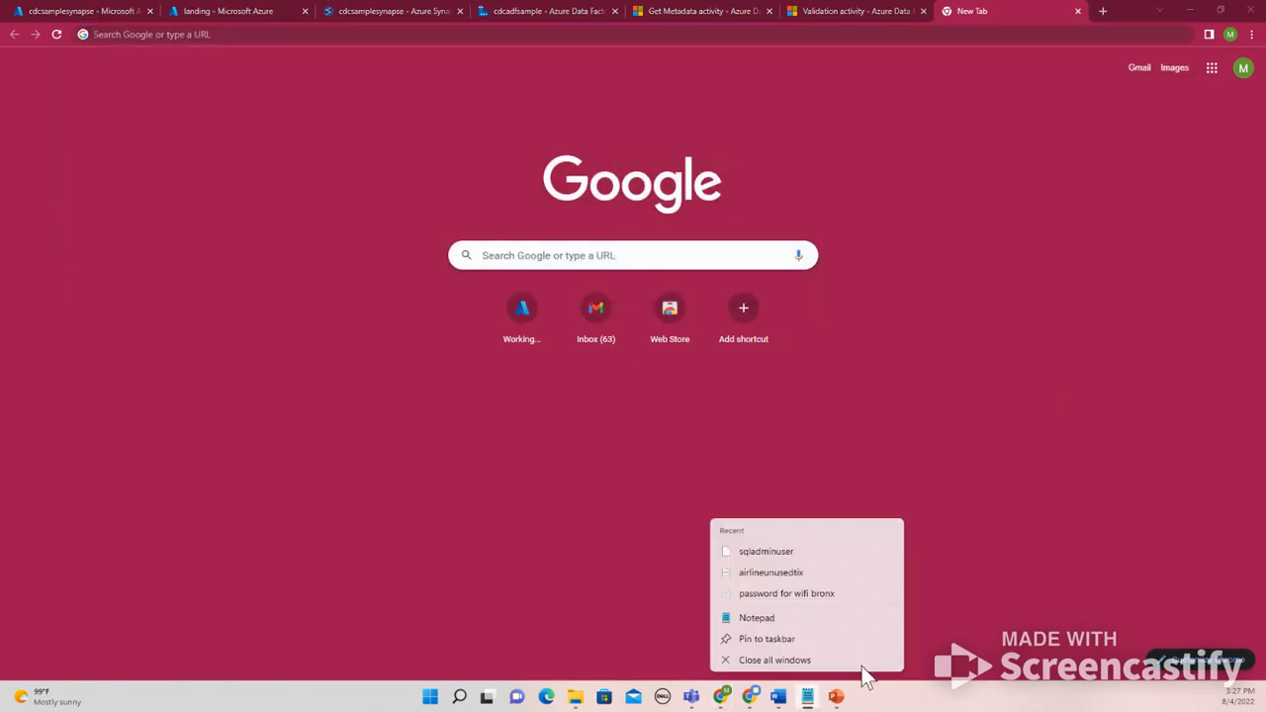
pyautogui.click(430, 697)
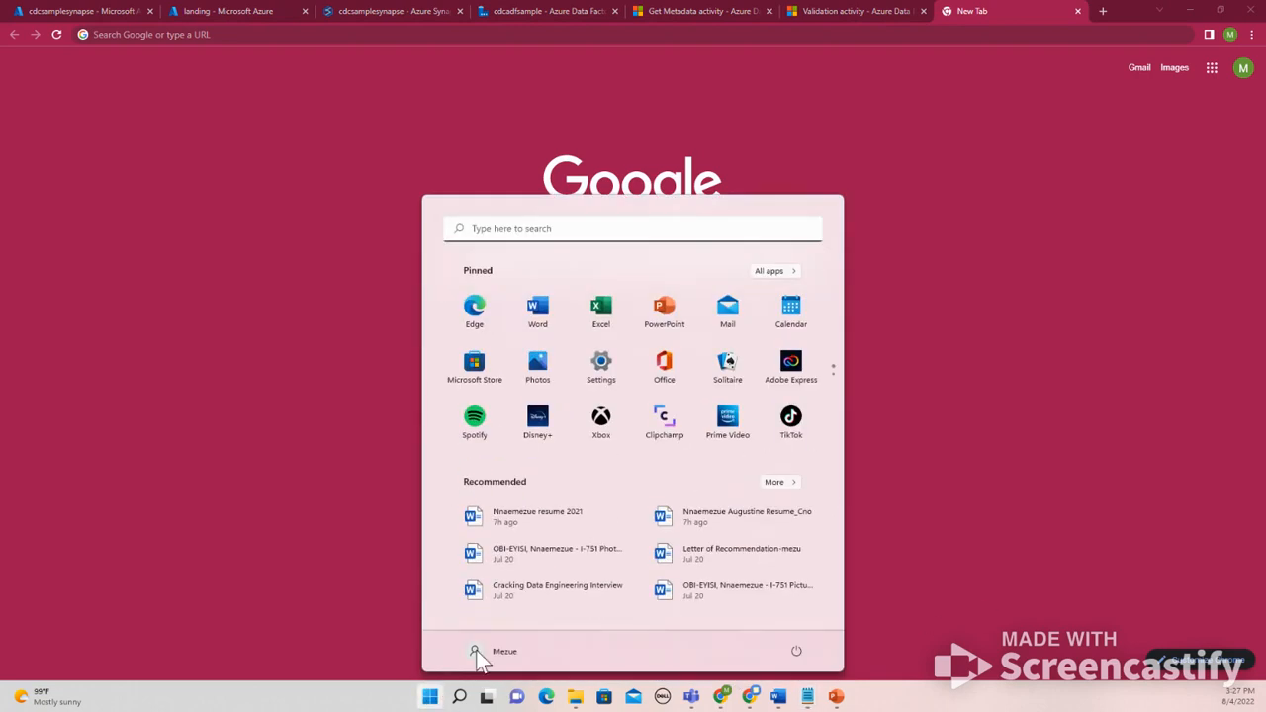
pyautogui.click(571, 235)
pyautogui.write('NOTE')
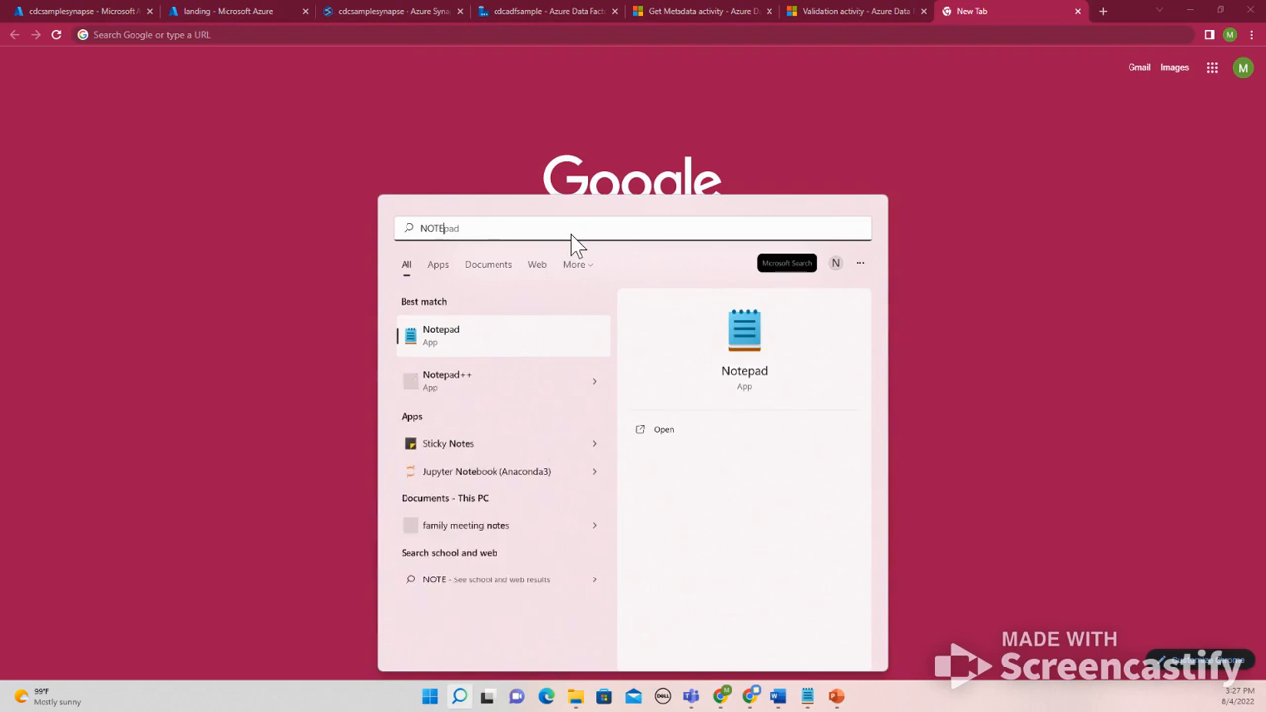
pyautogui.click(544, 401)
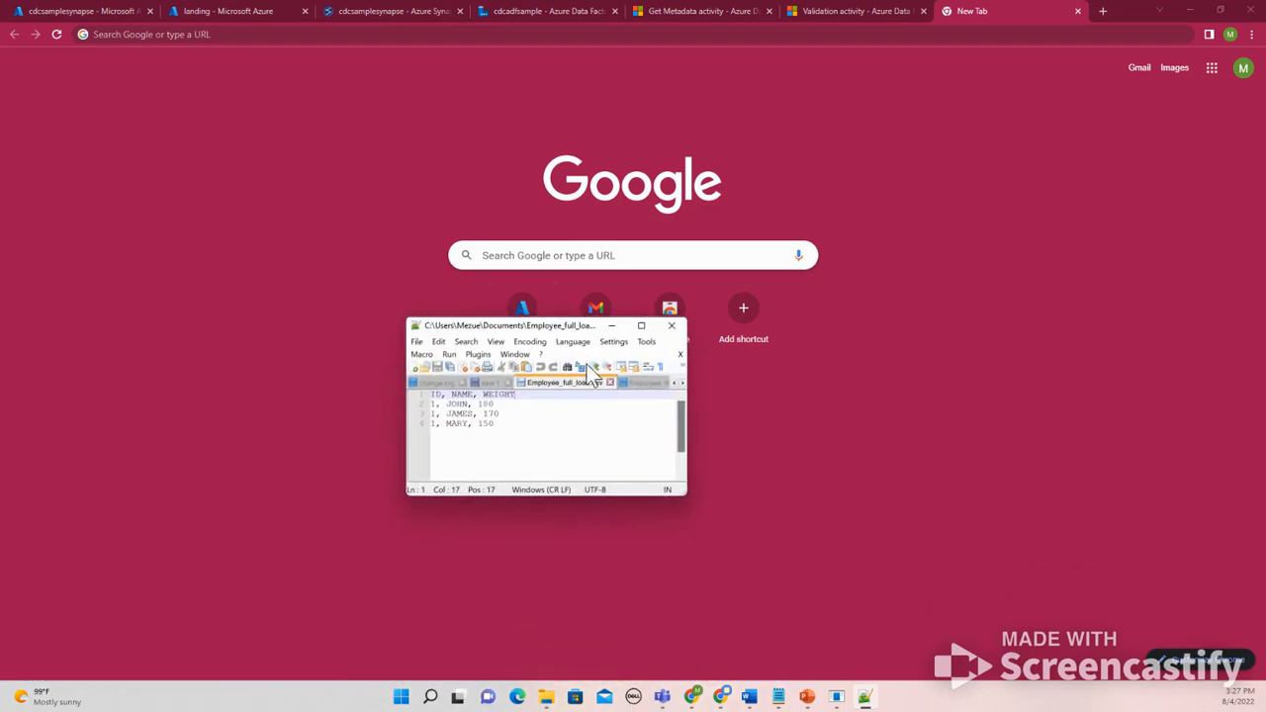
pyautogui.click(642, 326)
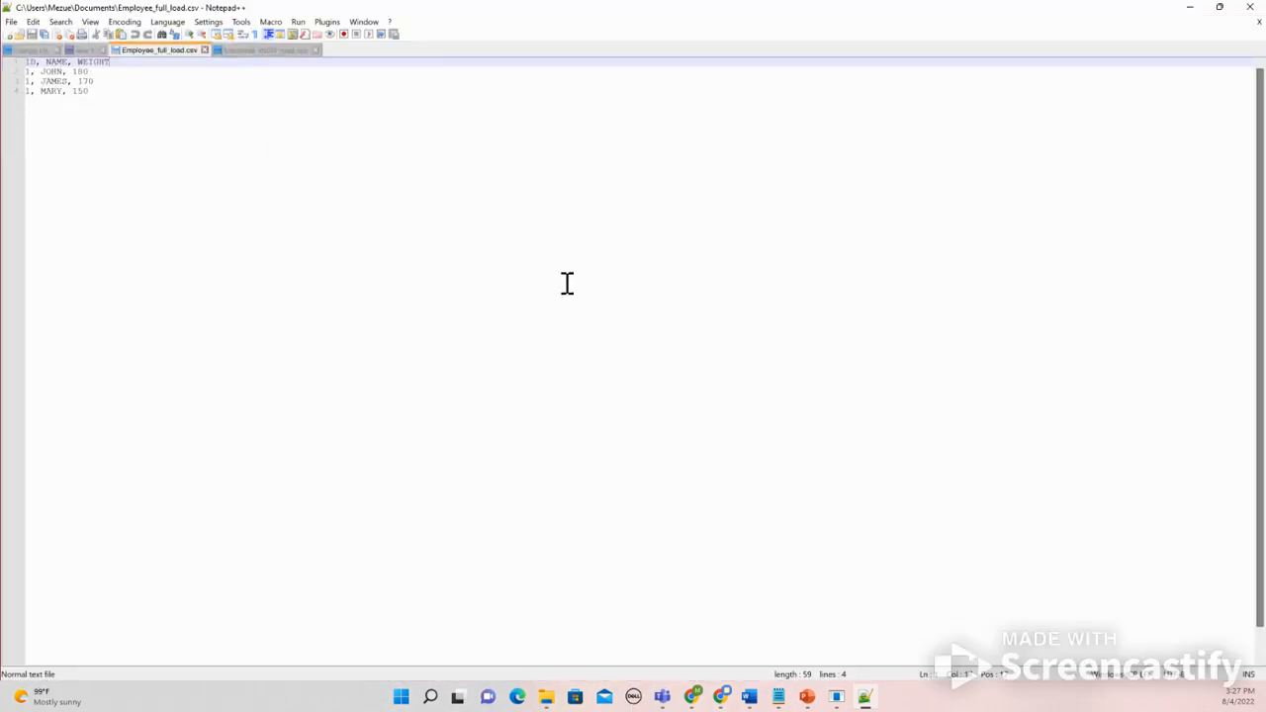
# Step: Try opening the Cdcproject-main archive from the Downloads folder in Notepad++ and close it again
pyautogui.click(20, 33)
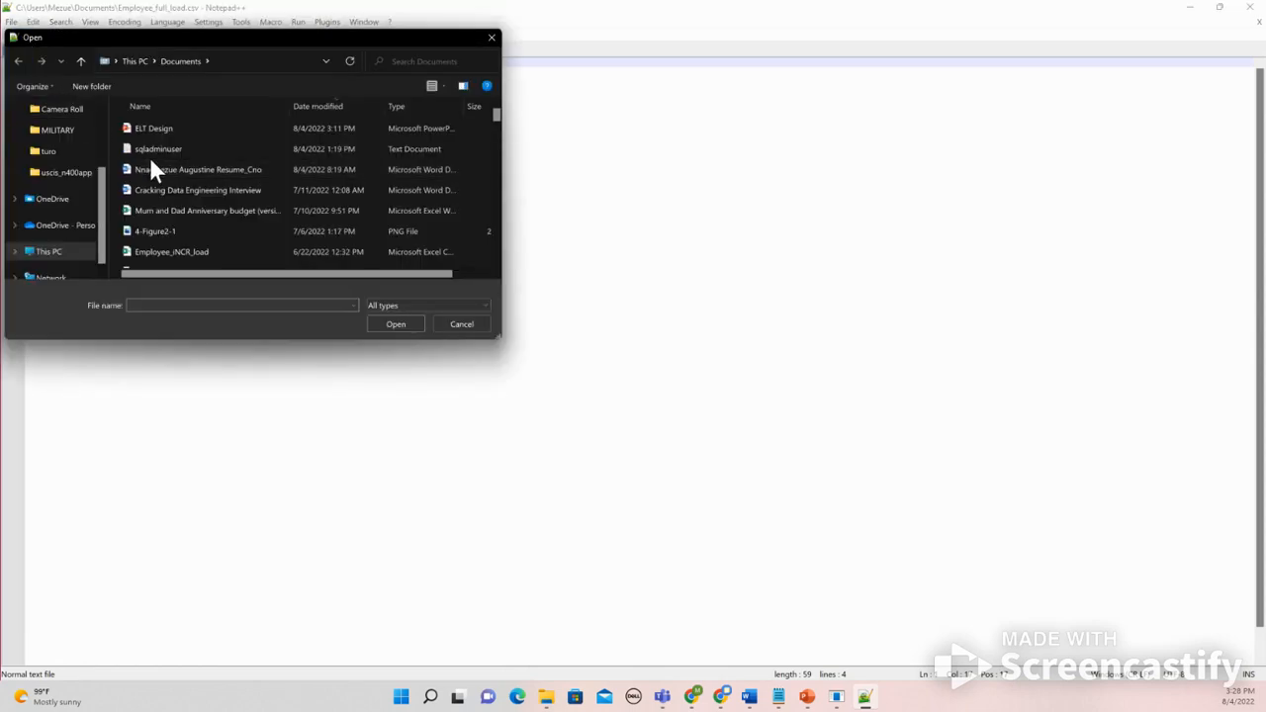
pyautogui.scroll(-3, 93, 152)
pyautogui.moveTo(103, 197); pyautogui.dragTo(103, 121)
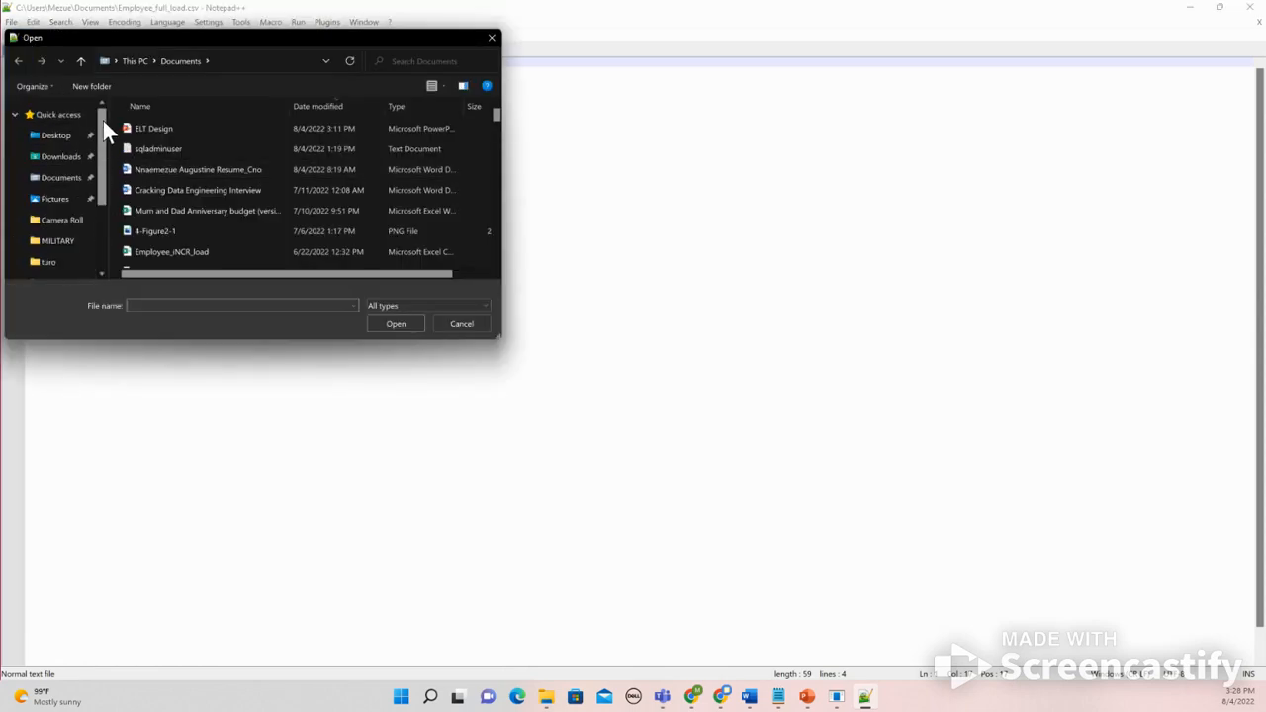
pyautogui.click(69, 160)
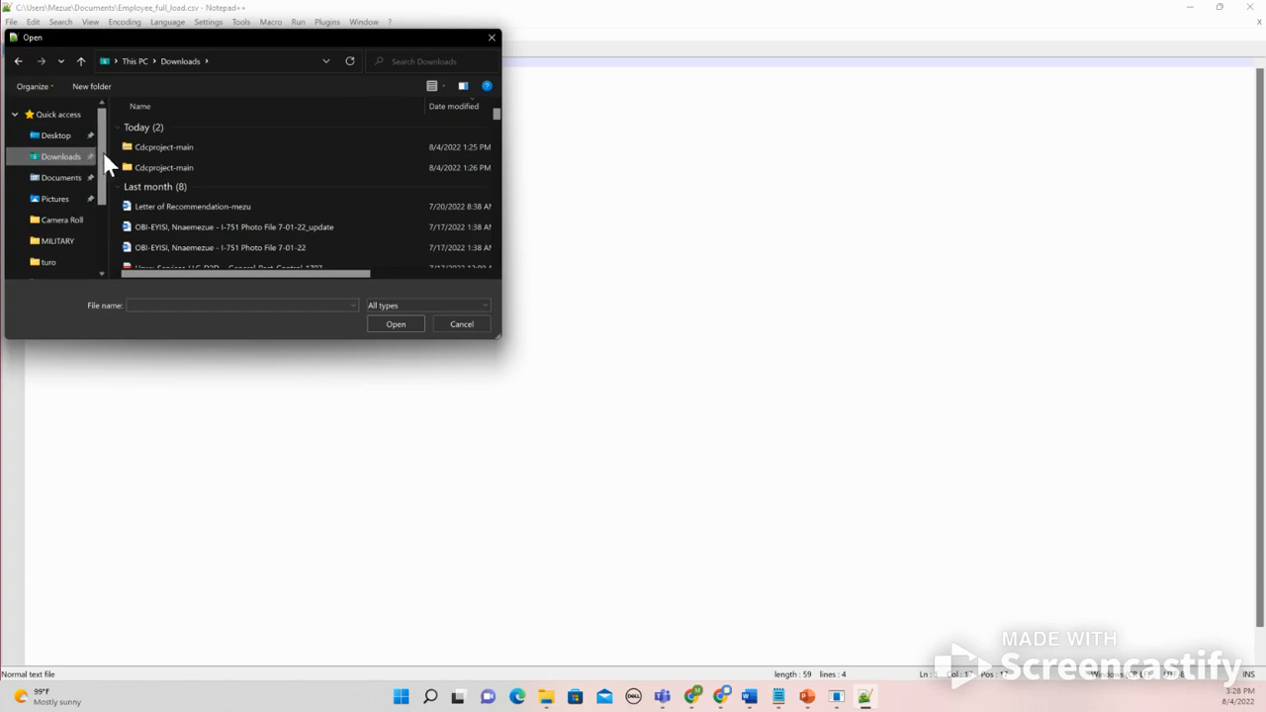
pyautogui.click(69, 139)
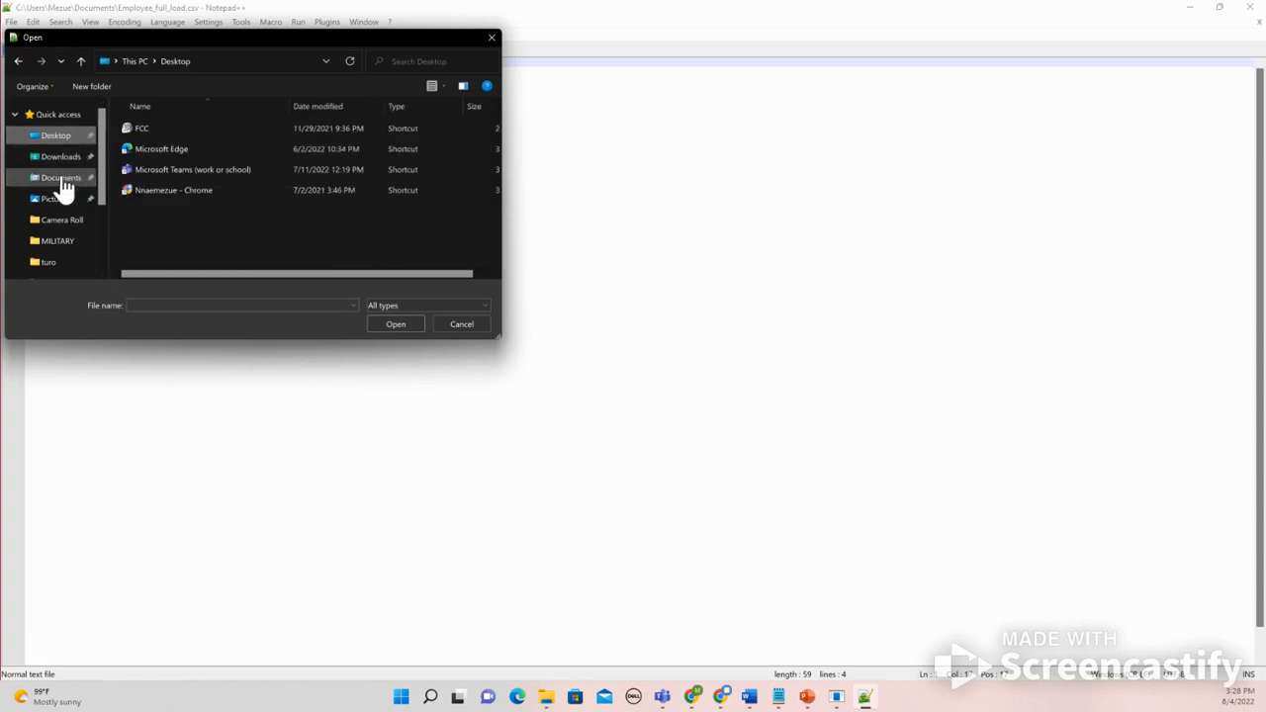
pyautogui.click(61, 180)
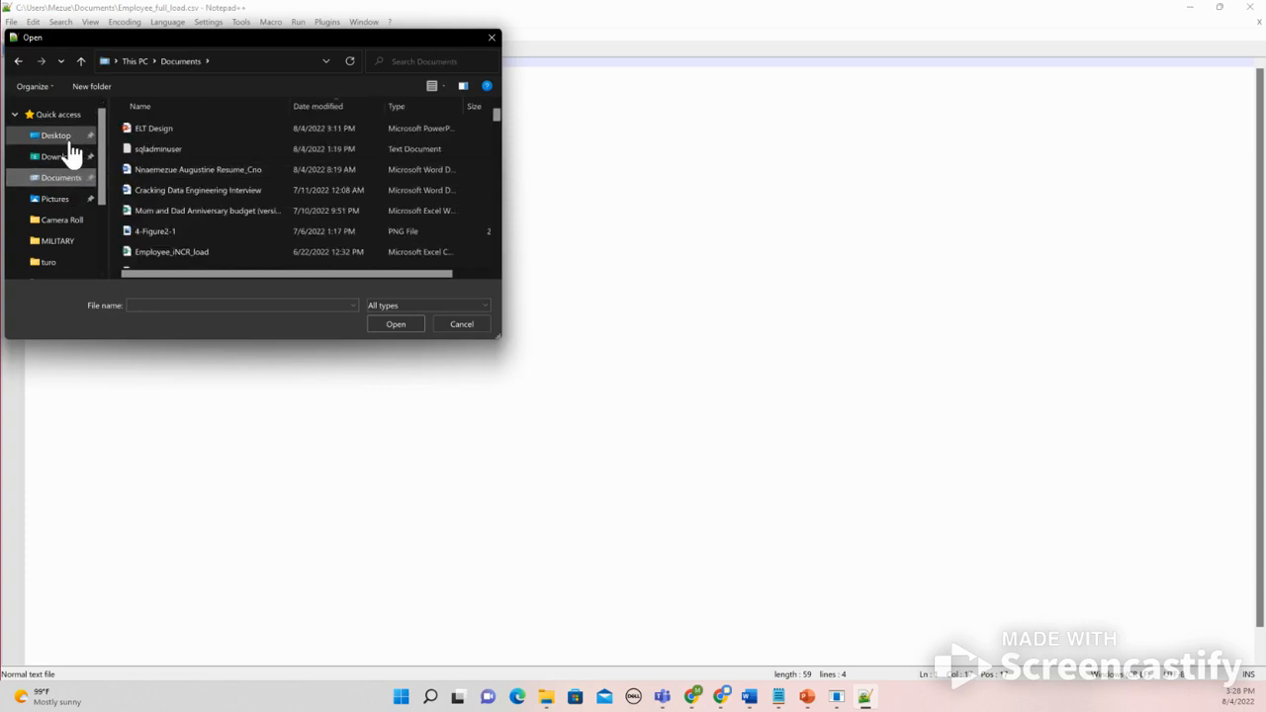
pyautogui.click(70, 141)
pyautogui.click(64, 158)
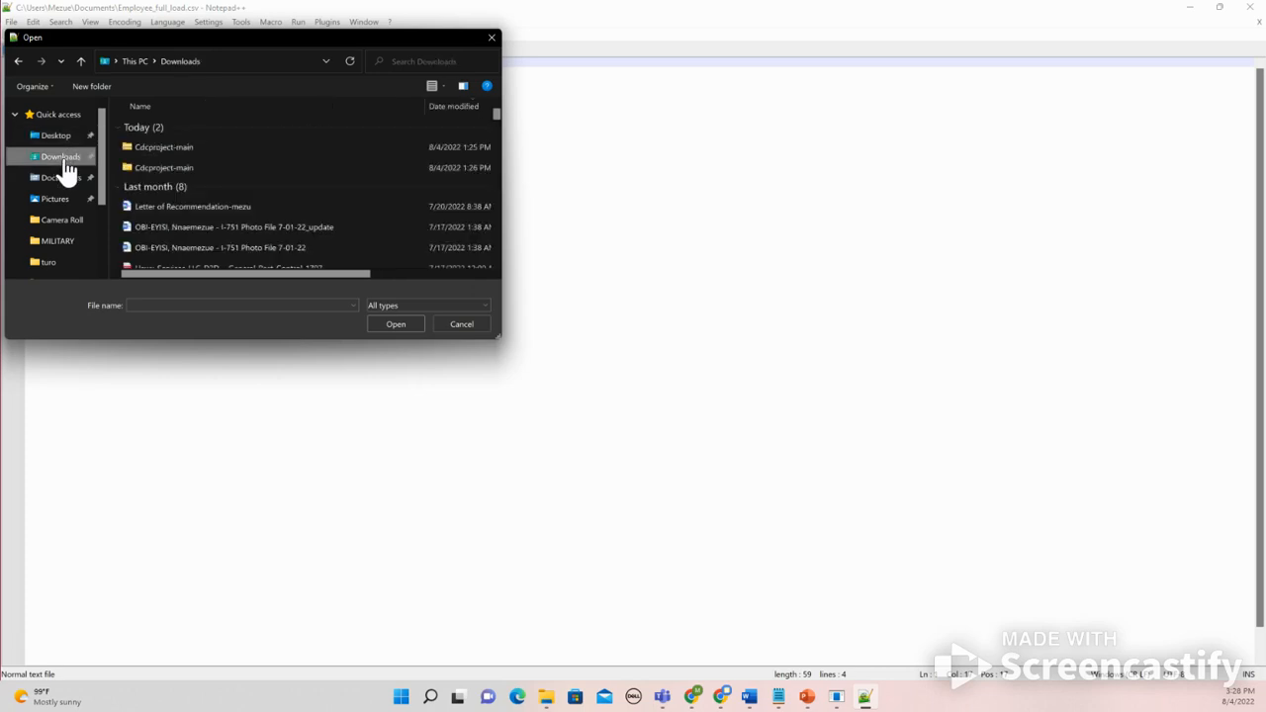
pyautogui.doubleClick(164, 148)
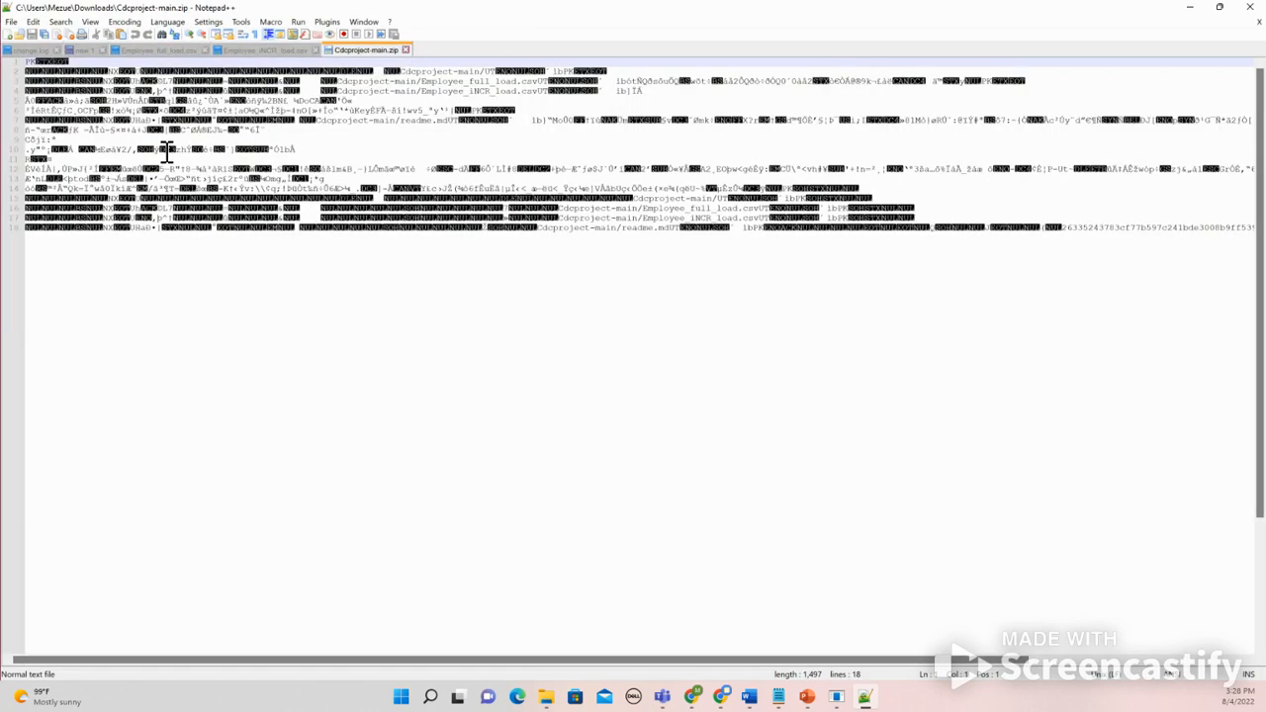
pyautogui.click(405, 50)
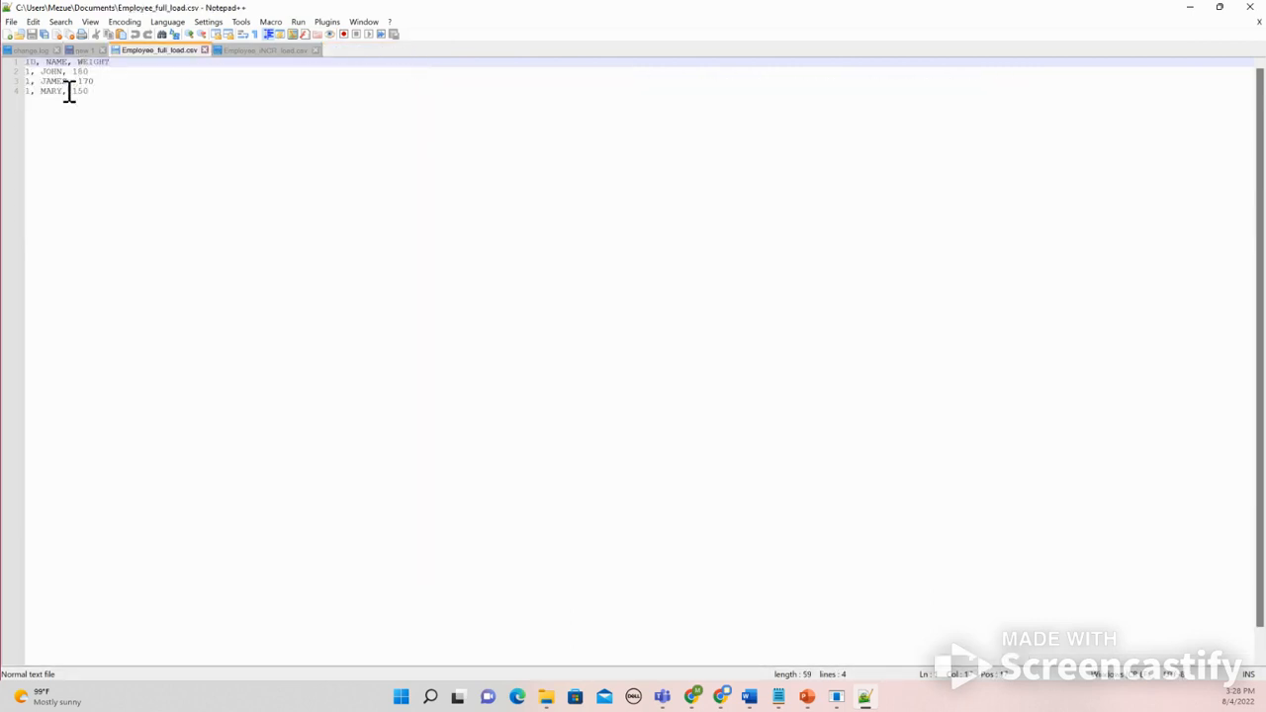
# Step: Open Employee_full_load.csv from the extracted Cdcproject-main folder in Downloads, look at its rows and close it
pyautogui.click(20, 34)
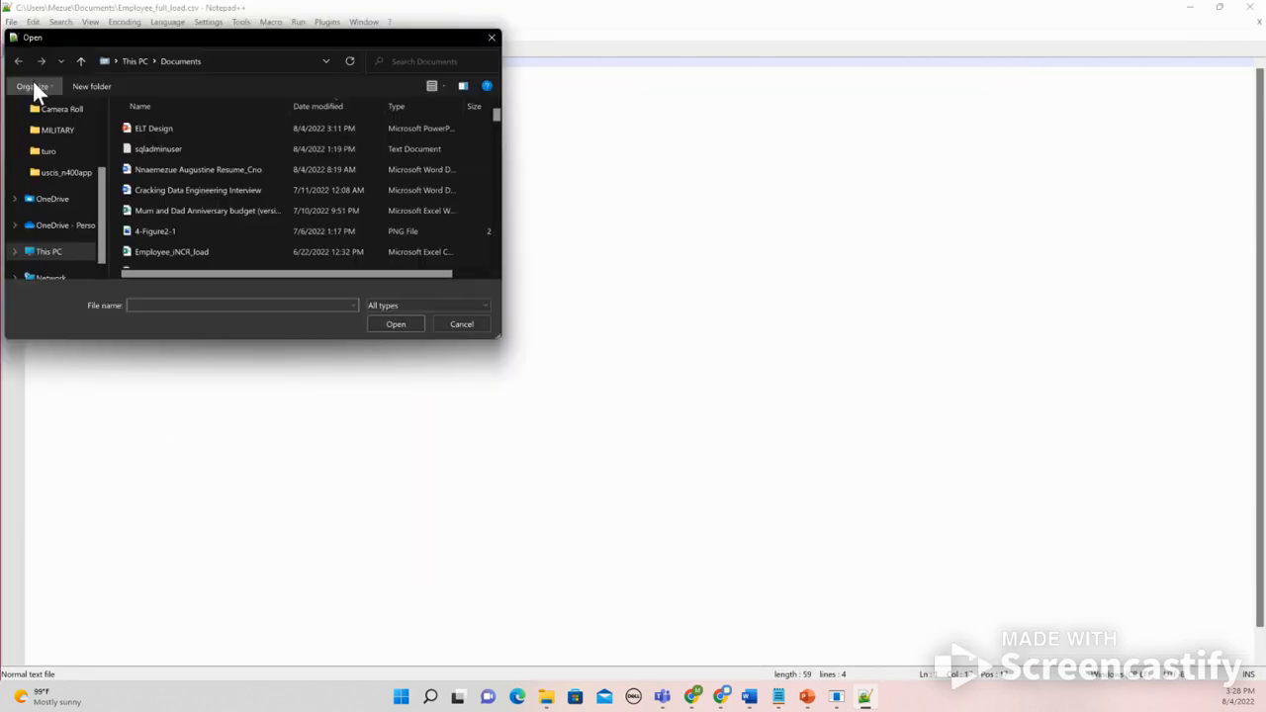
pyautogui.moveTo(100, 199); pyautogui.dragTo(87, 138)
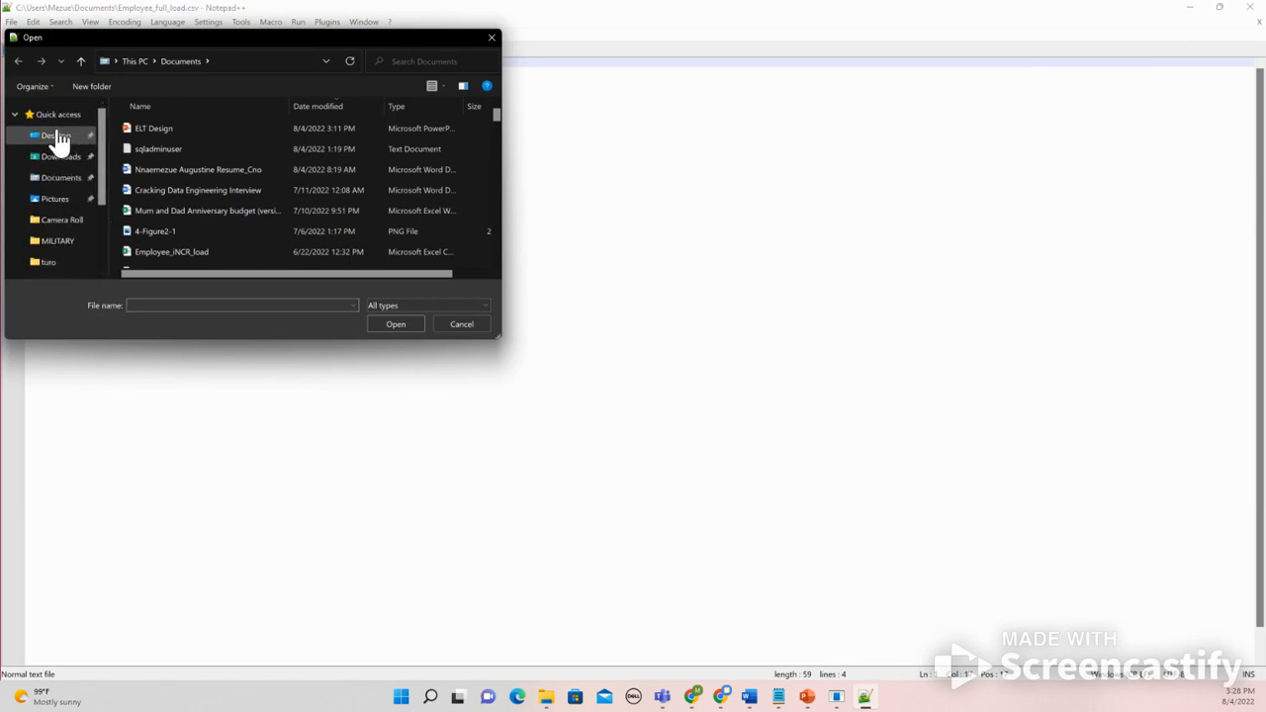
pyautogui.click(57, 158)
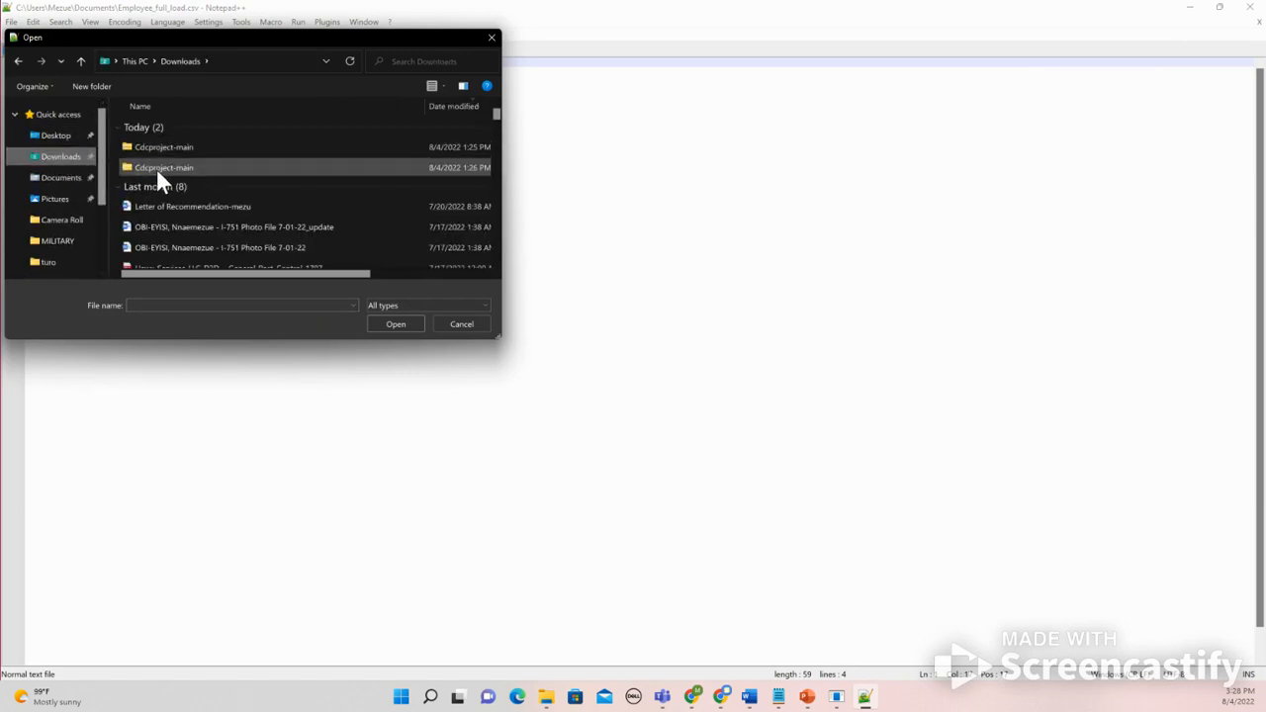
pyautogui.doubleClick(156, 168)
pyautogui.doubleClick(168, 129)
pyautogui.click(174, 130)
pyautogui.click(396, 327)
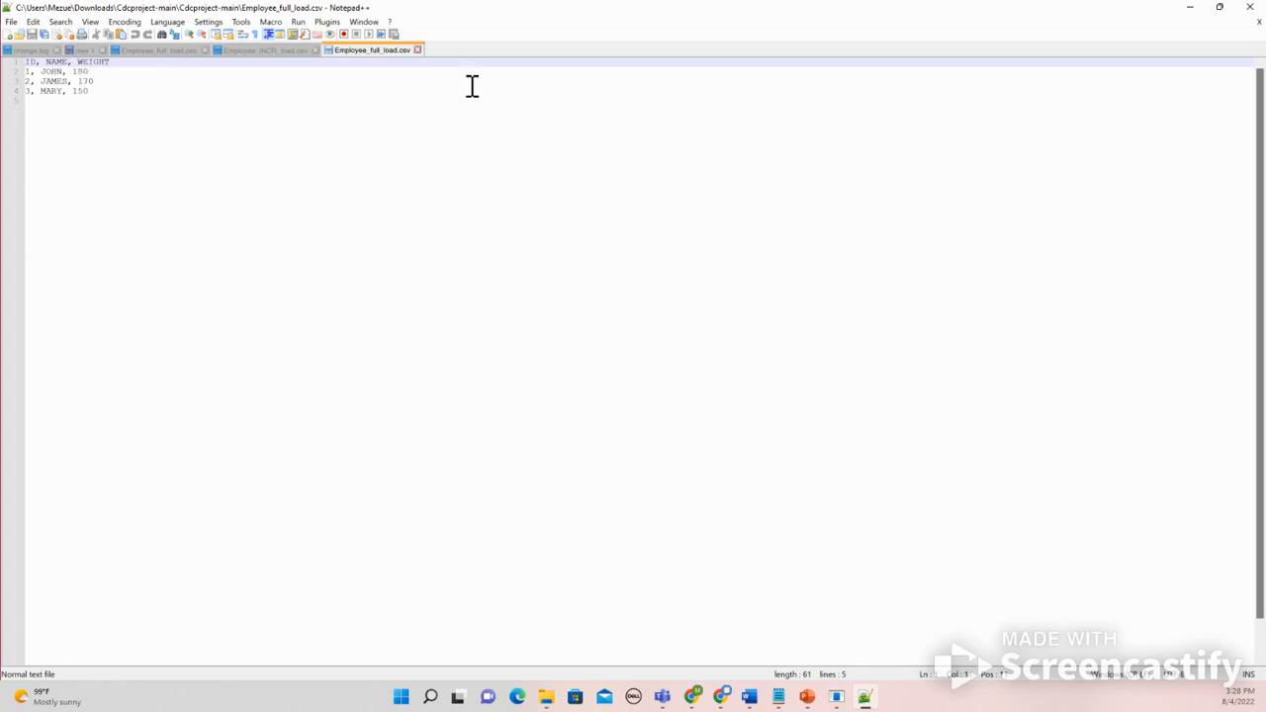
pyautogui.click(417, 49)
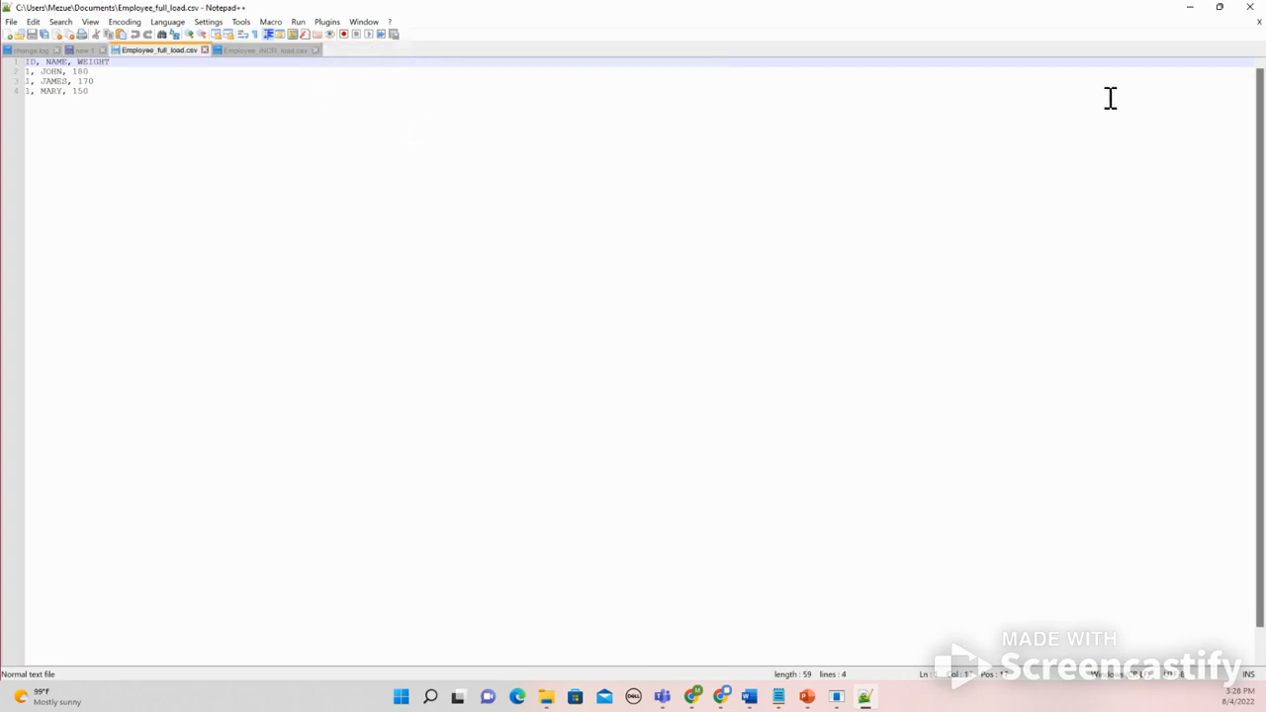
# Step: Minimize Notepad++, switch to Chrome and check the input folder of the landing container
pyautogui.click(1191, 7)
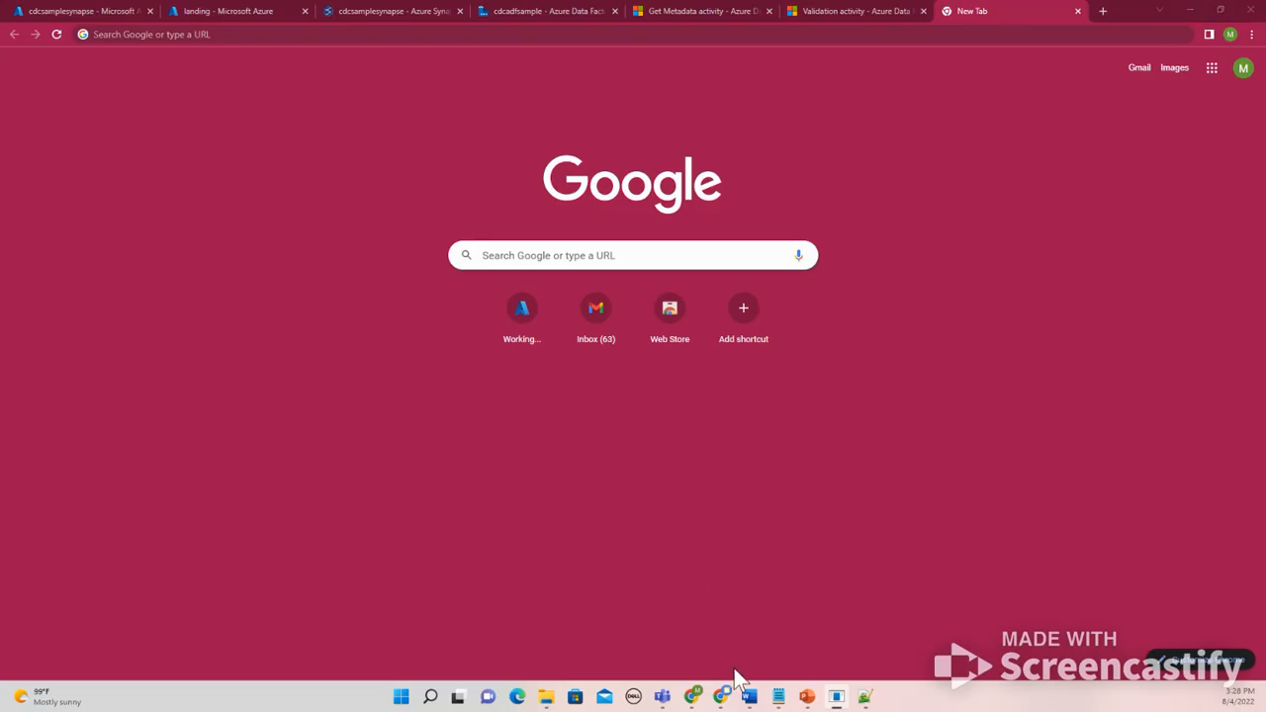
pyautogui.click(695, 697)
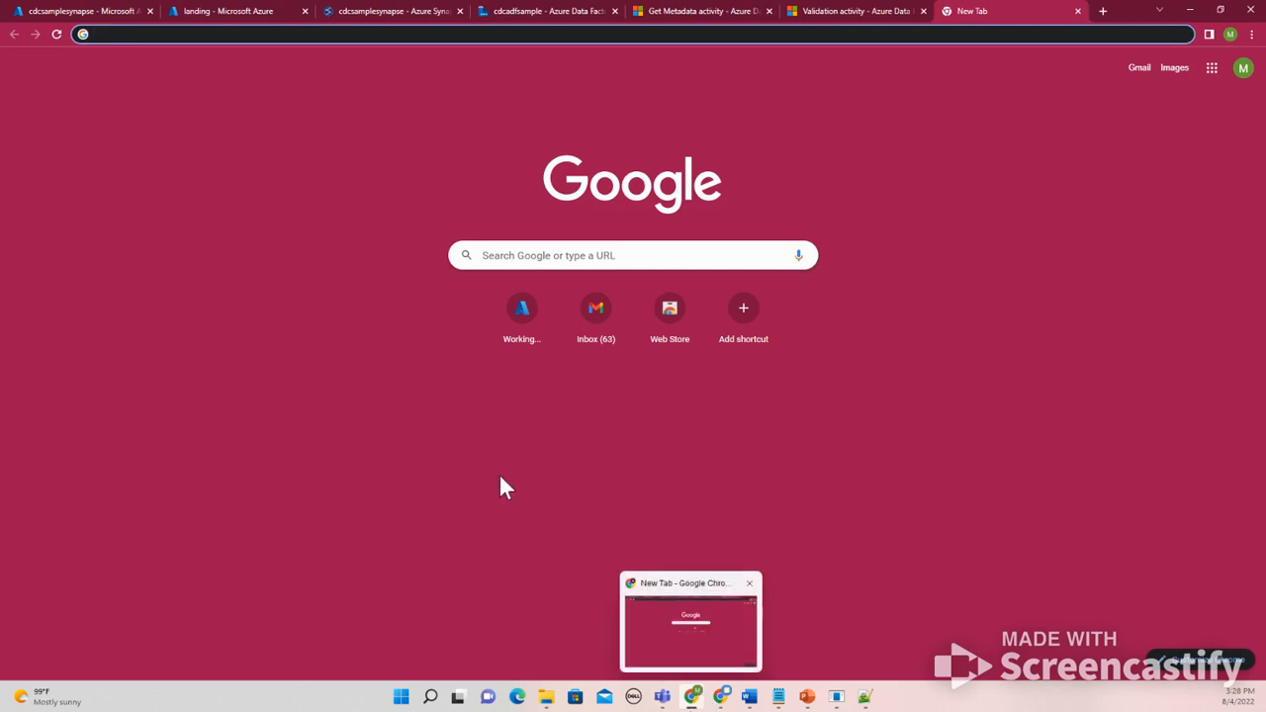
pyautogui.moveTo(722, 698)
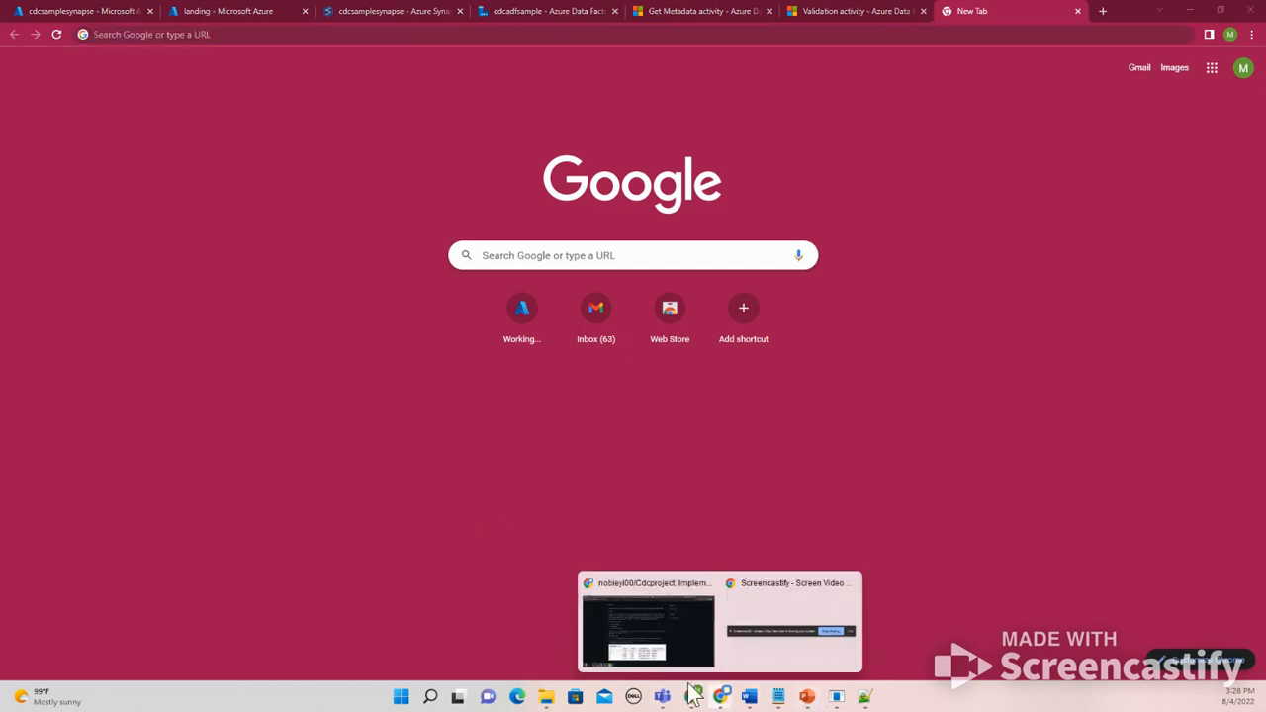
pyautogui.click(647, 641)
pyautogui.click(693, 697)
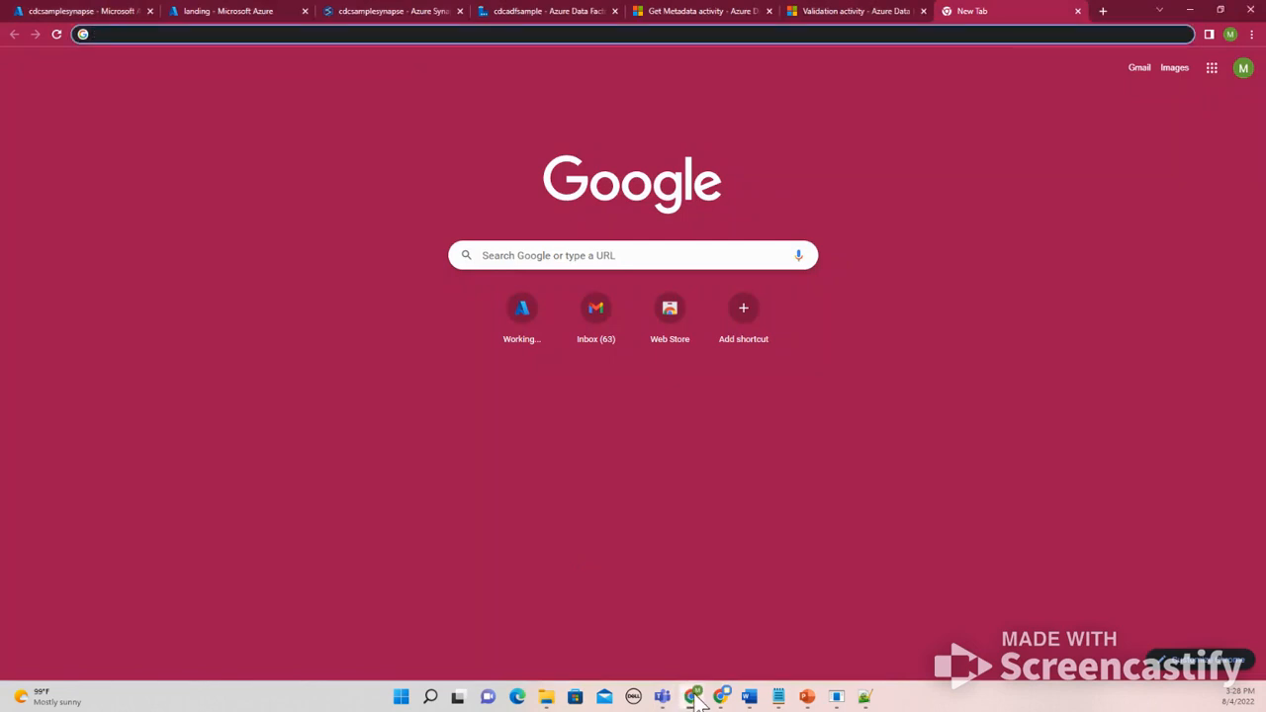
pyautogui.click(380, 11)
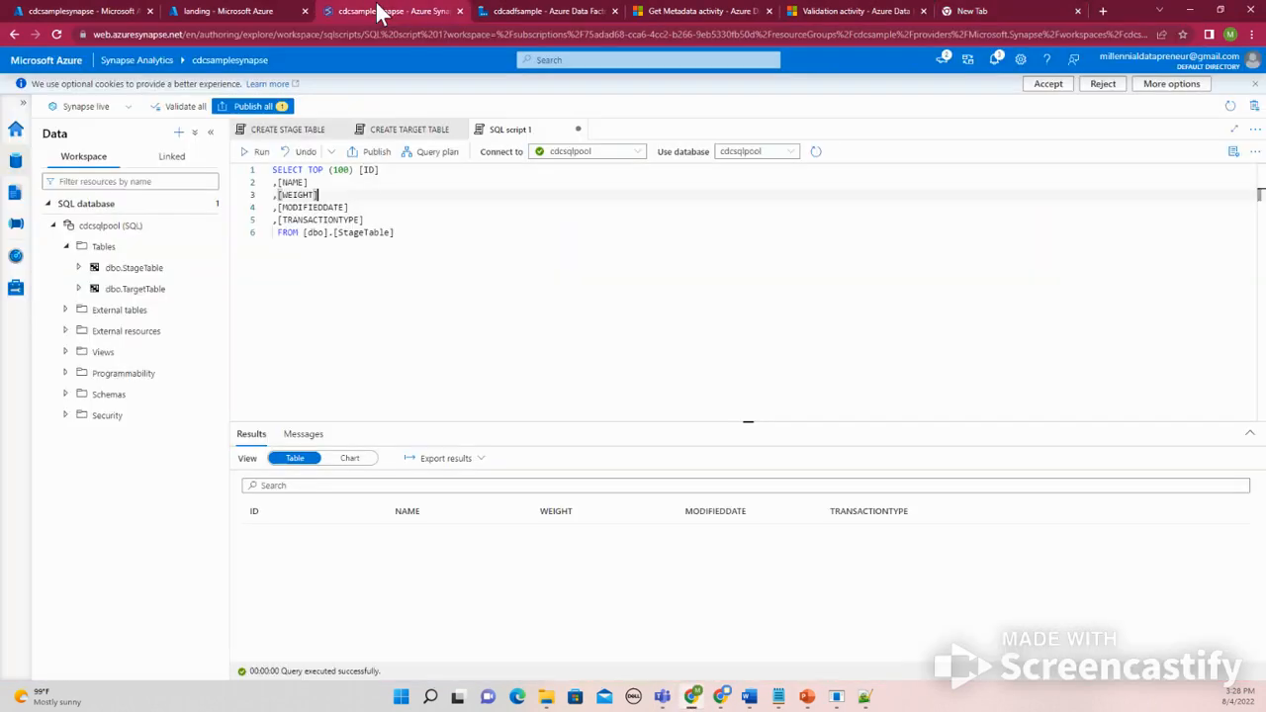
pyautogui.click(197, 12)
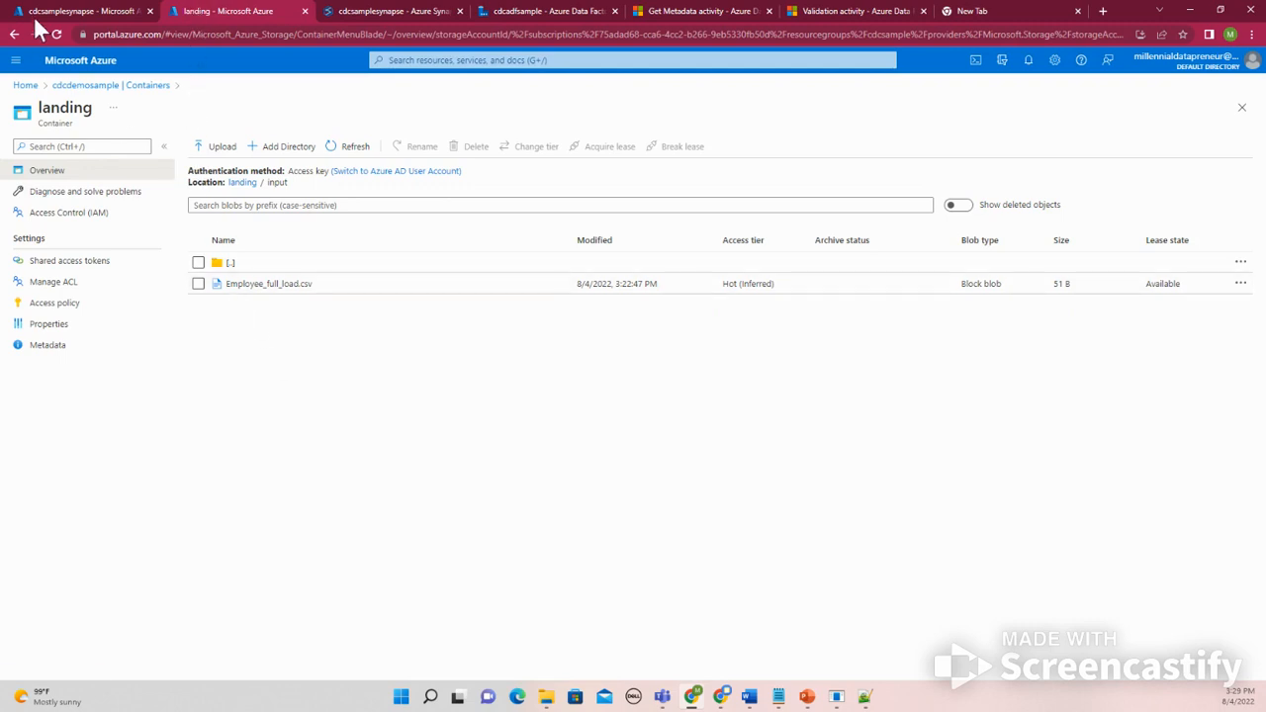
pyautogui.click(64, 11)
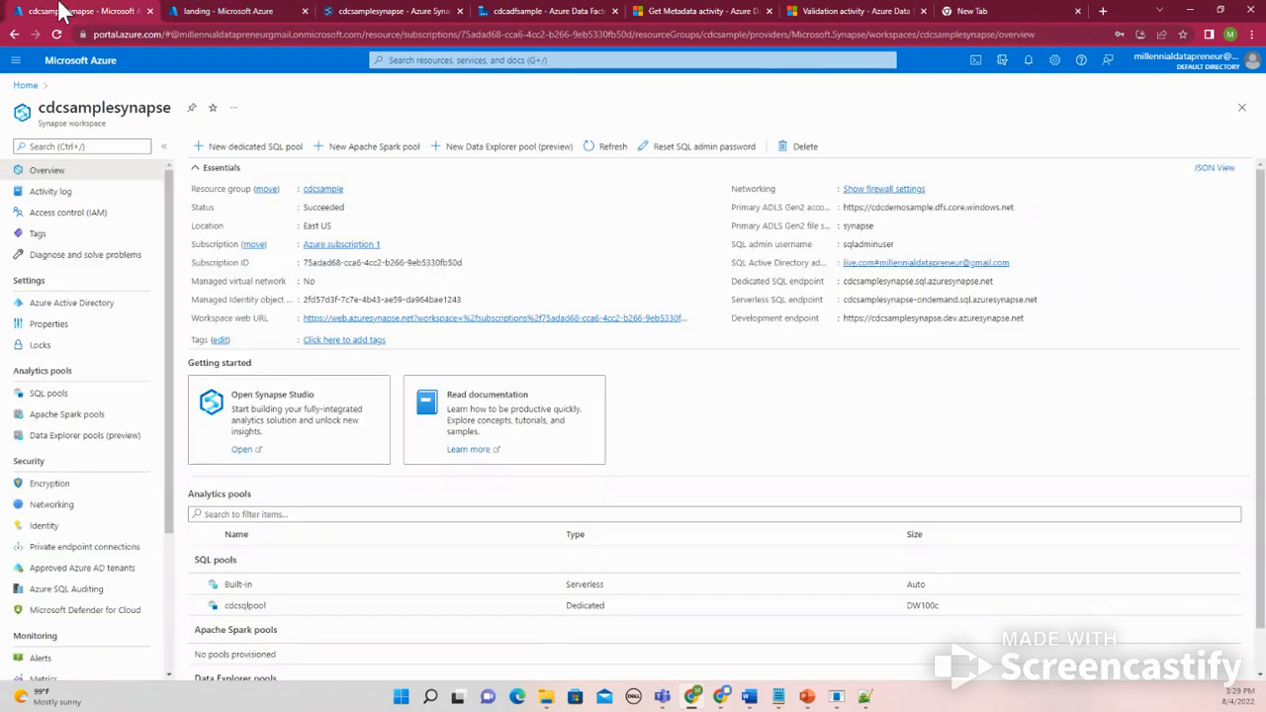
pyautogui.click(202, 11)
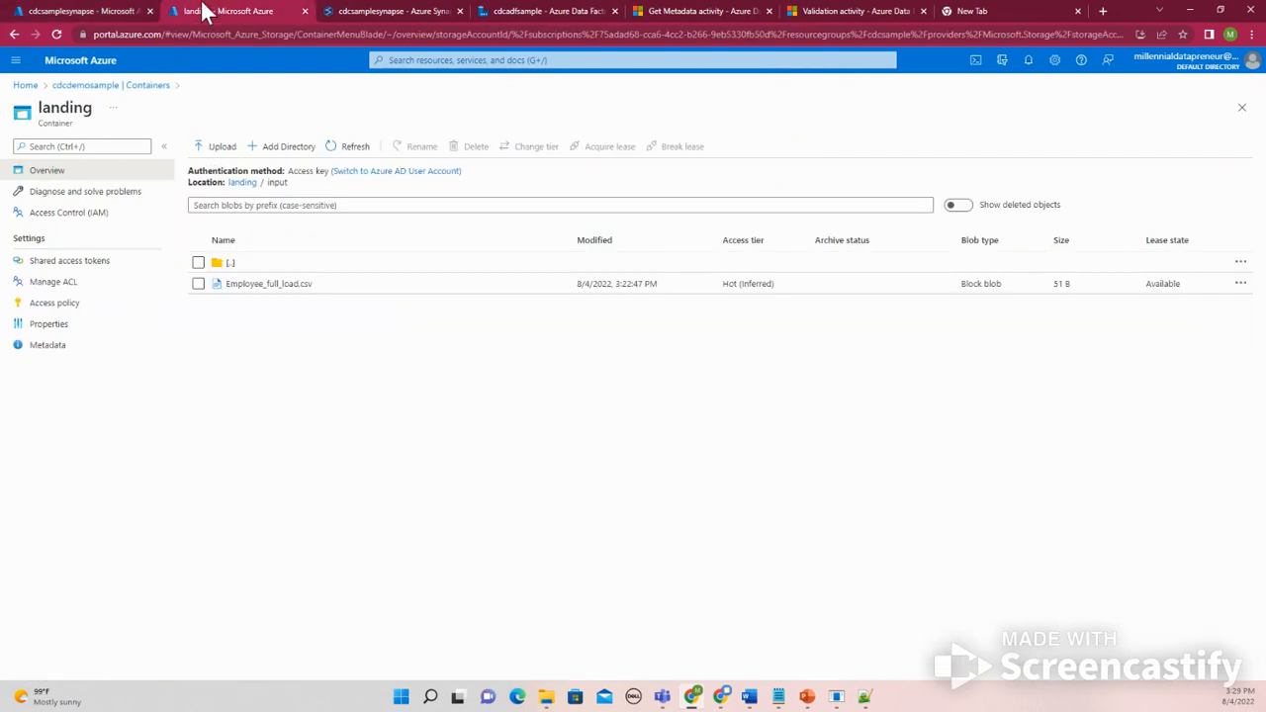
# Step: Review the row delimiter of the DelimitedText1 dataset in Azure Data Factory
pyautogui.click(514, 11)
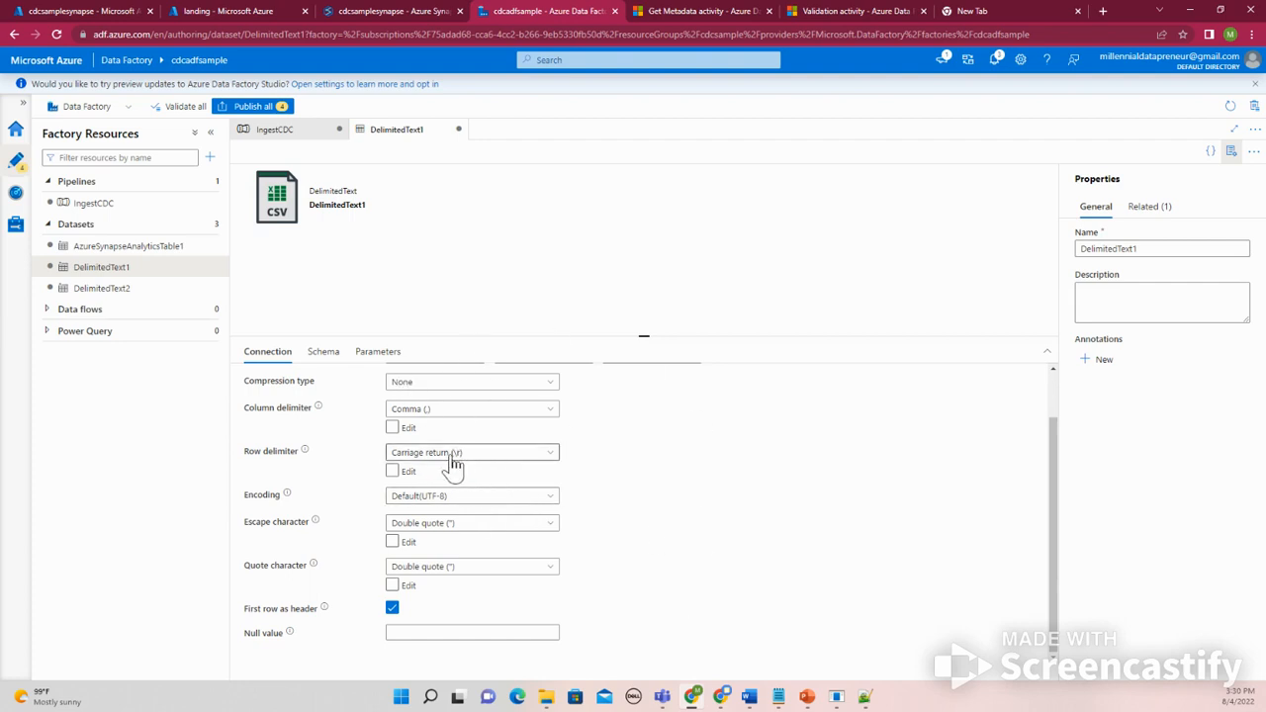
pyautogui.click(865, 698)
pyautogui.click(865, 698)
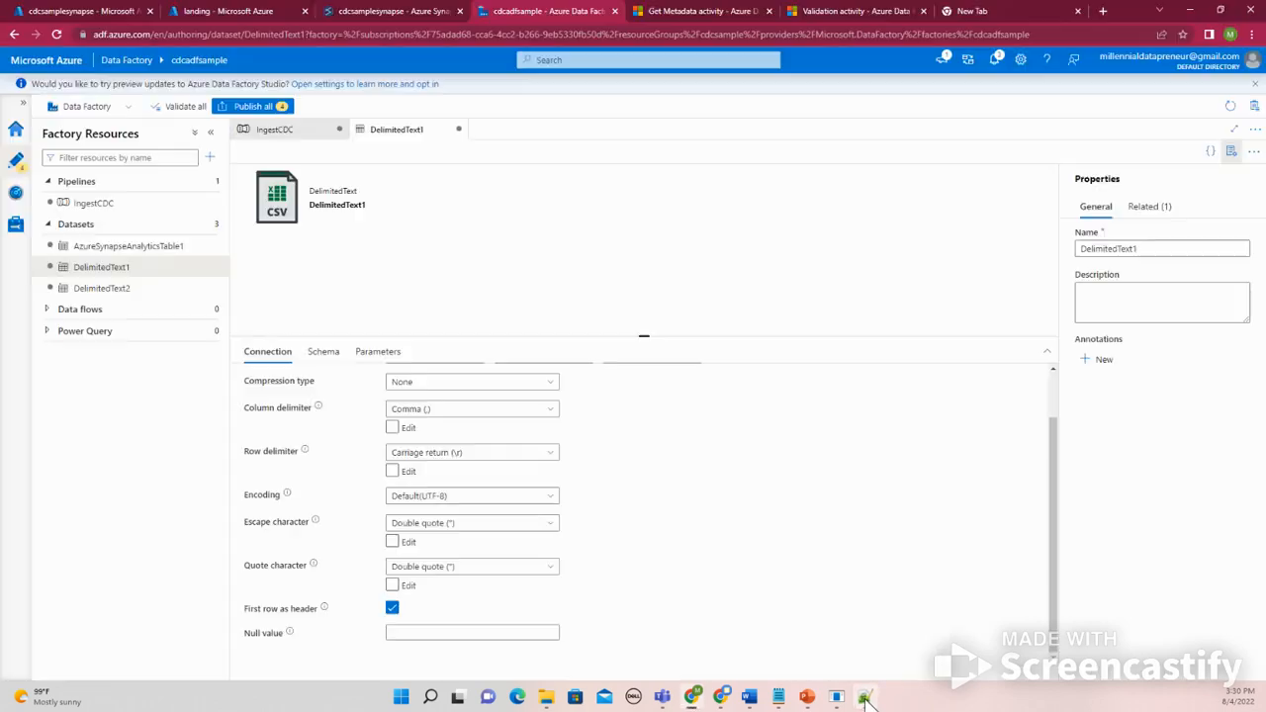
# Step: Return to the landing container's input folder and download Employee_full_load.csv
pyautogui.click(247, 10)
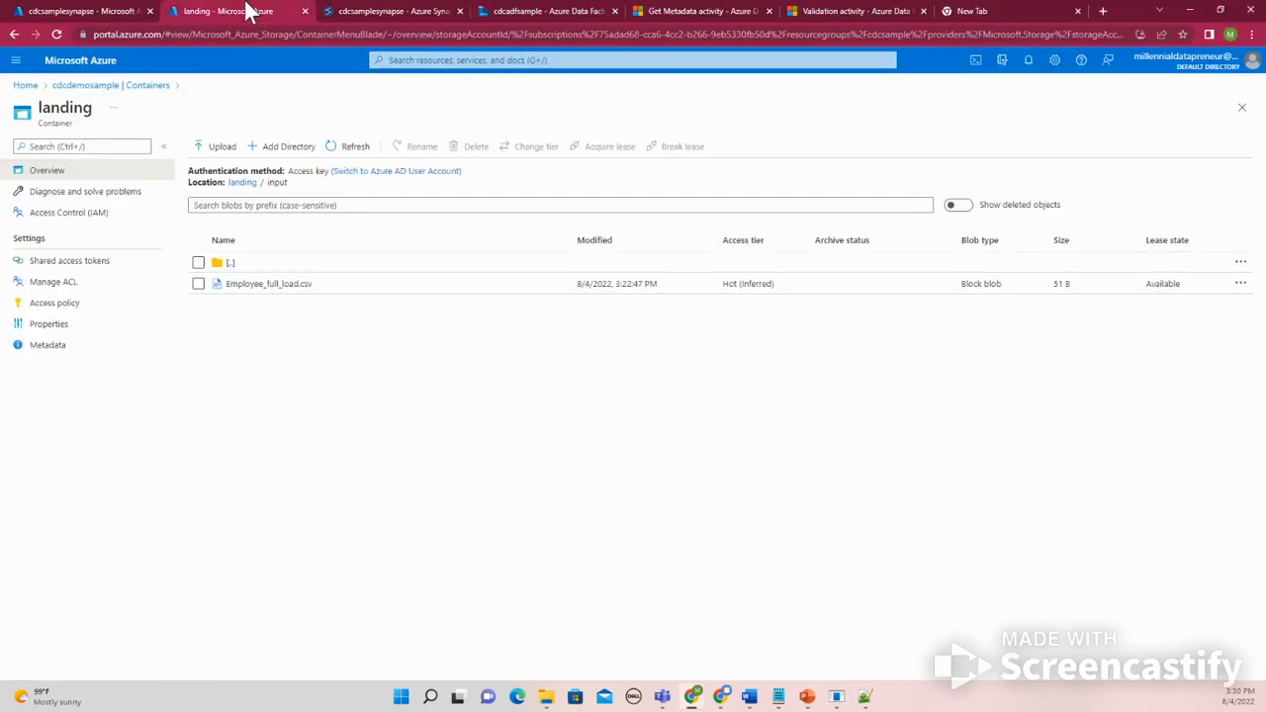
pyautogui.click(92, 11)
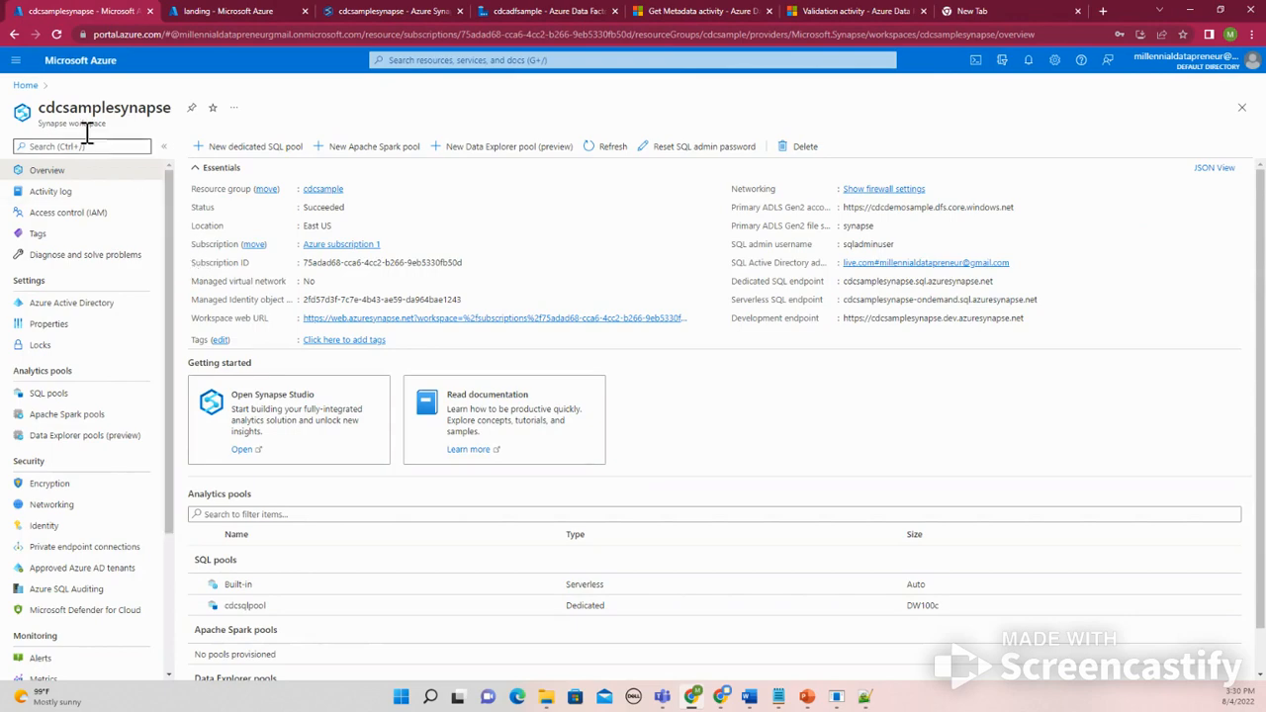
pyautogui.click(368, 13)
pyautogui.click(567, 8)
pyautogui.click(267, 14)
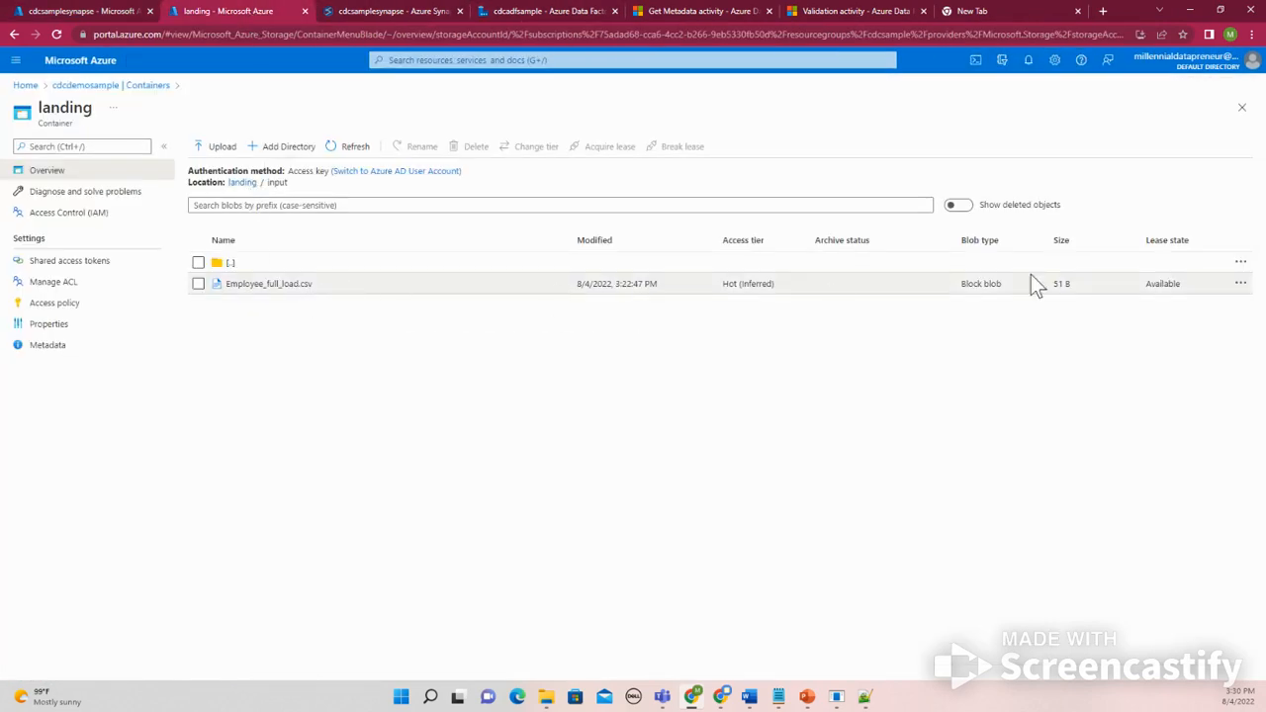
pyautogui.click(1241, 285)
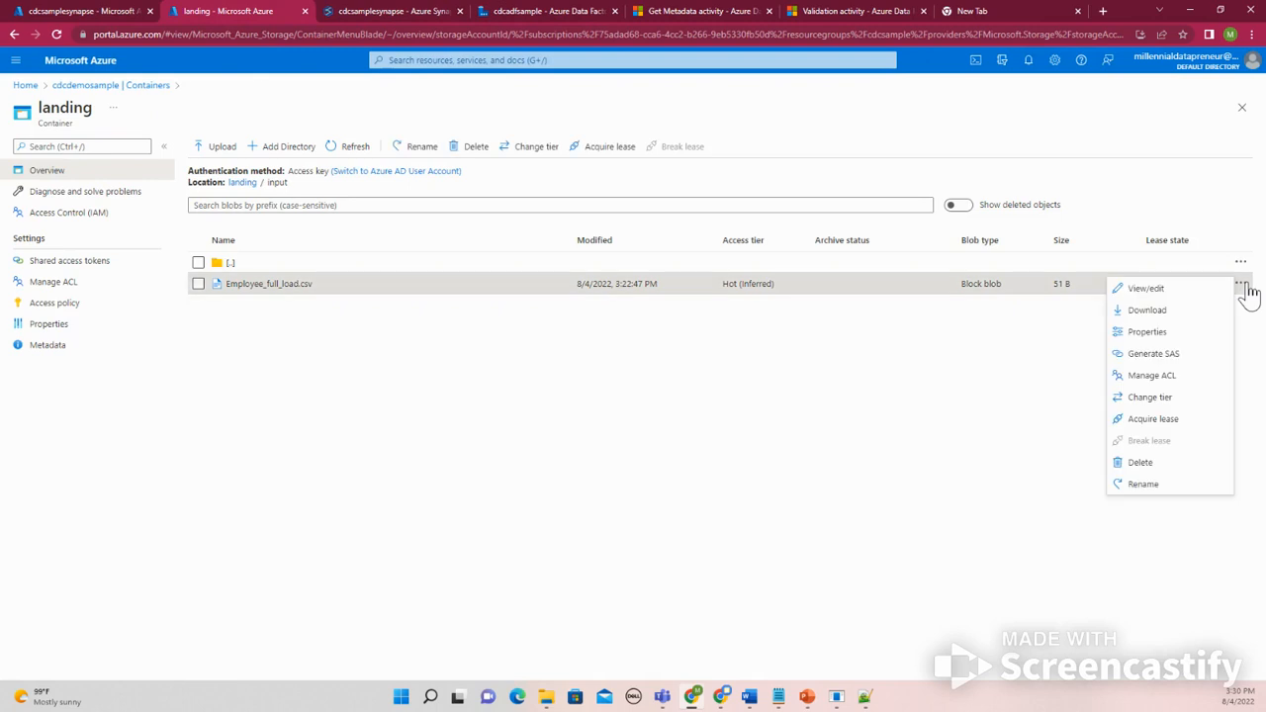
pyautogui.click(1175, 311)
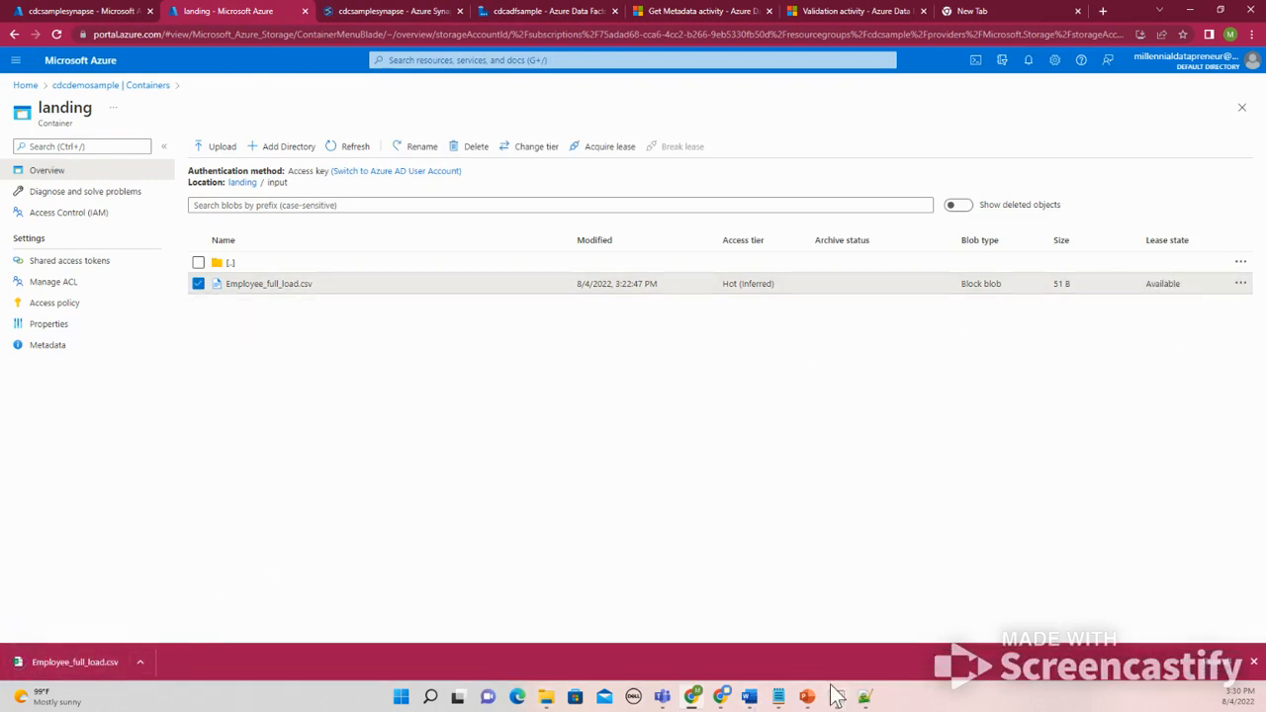
# Step: Switch to Notepad++ and open the downloaded Employee_full_load.csv from the Downloads folder
pyautogui.click(864, 696)
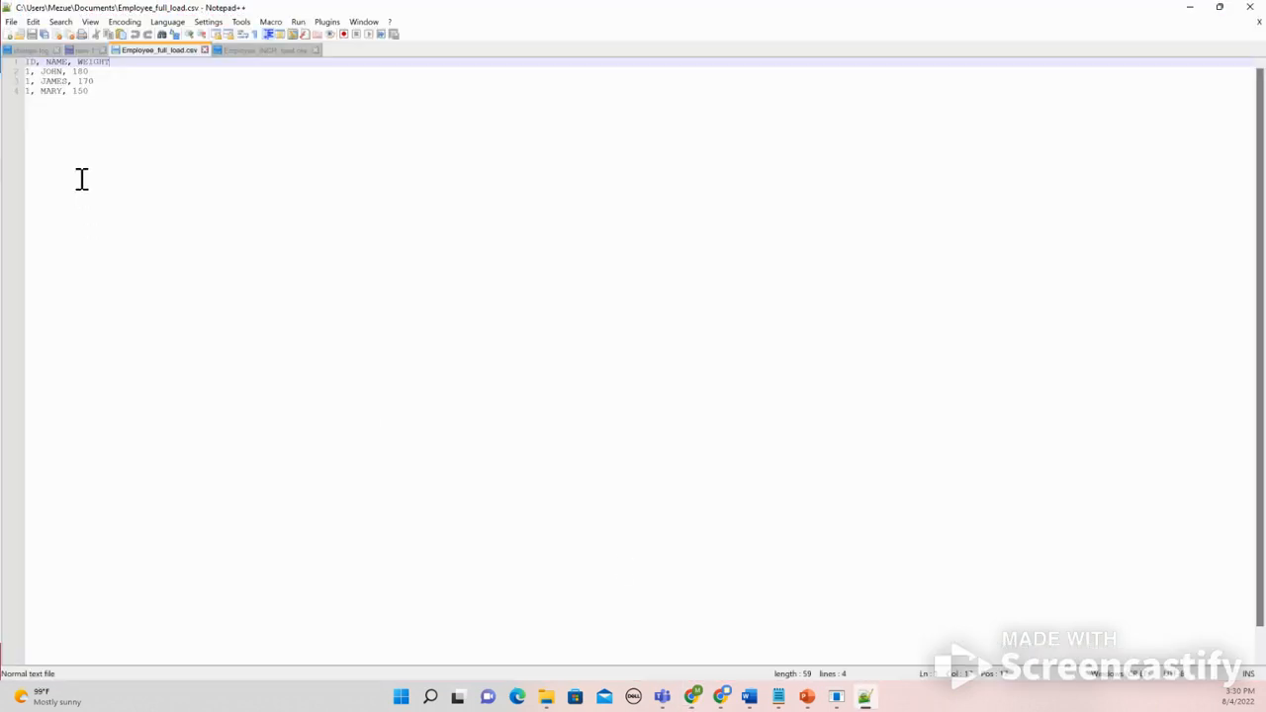
pyautogui.click(23, 34)
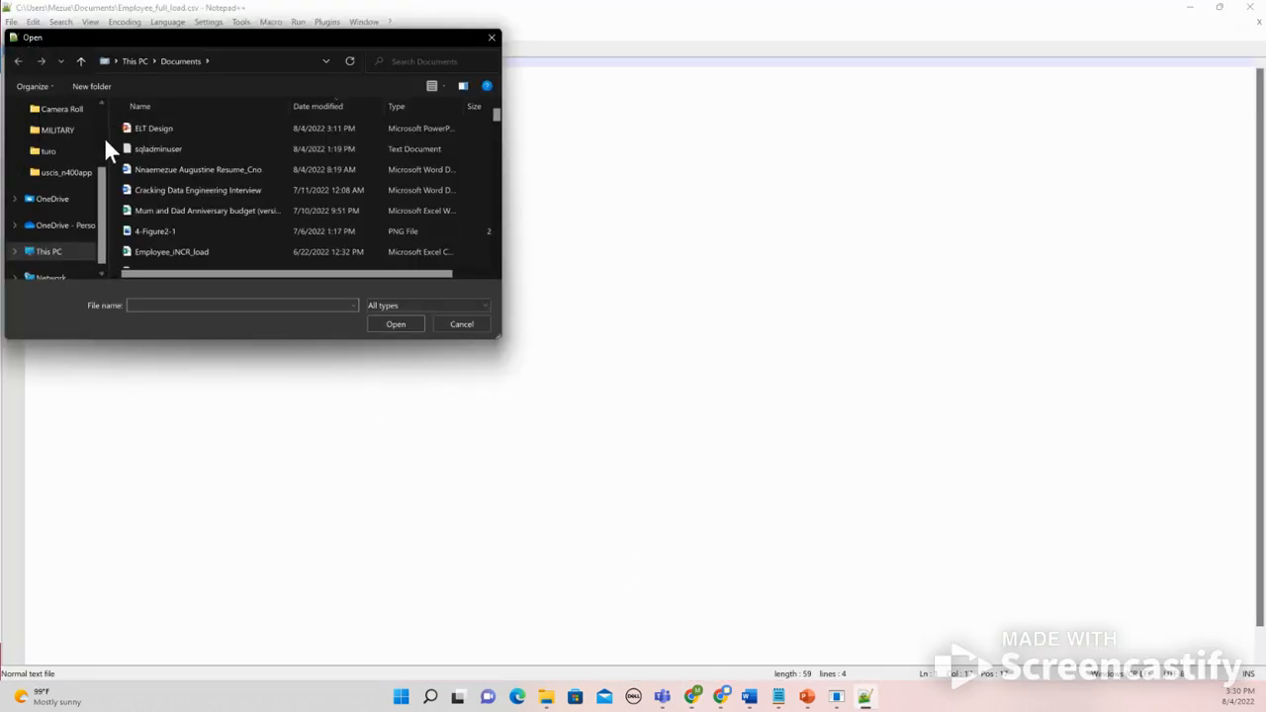
pyautogui.scroll(3, 99, 194)
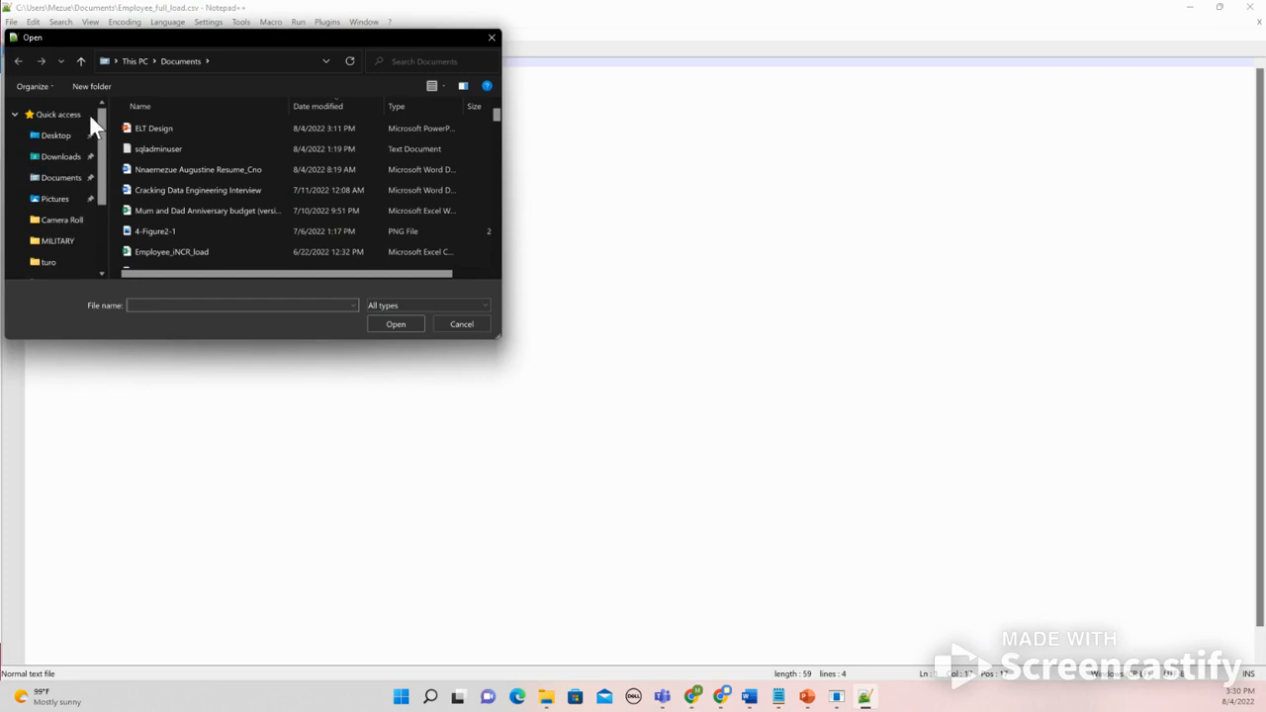
pyautogui.click(60, 158)
pyautogui.click(179, 147)
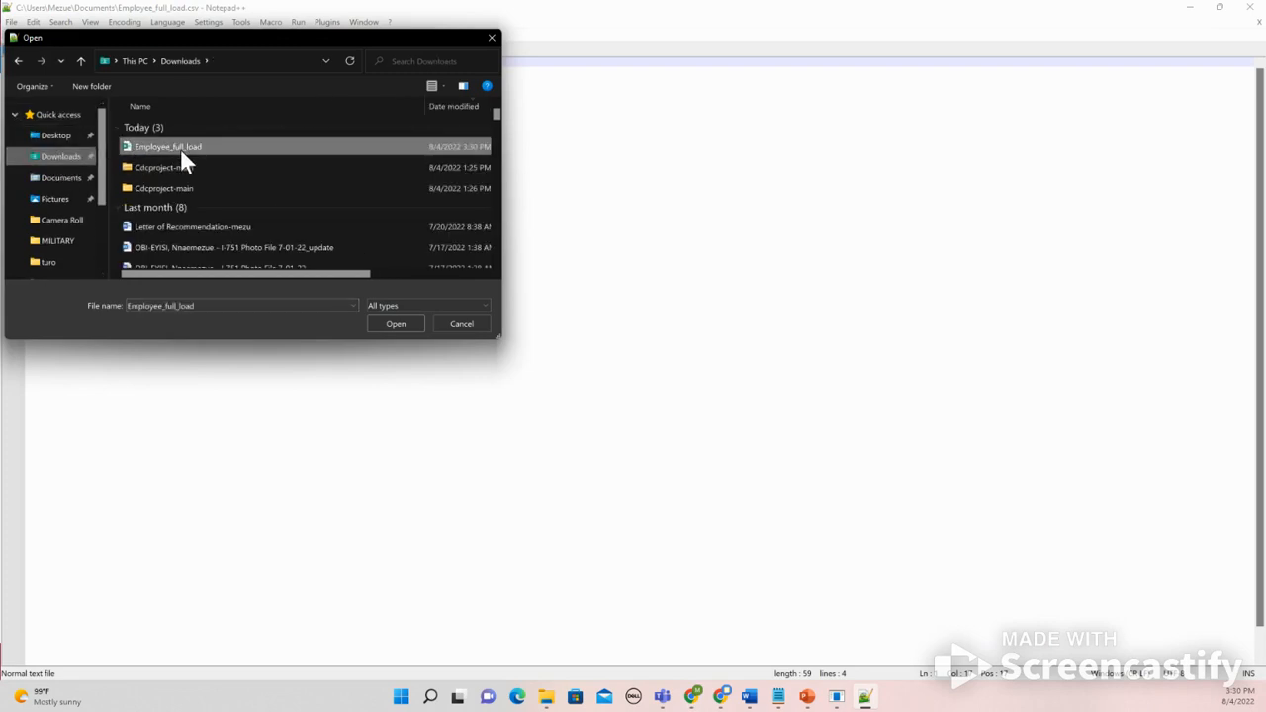
pyautogui.click(393, 324)
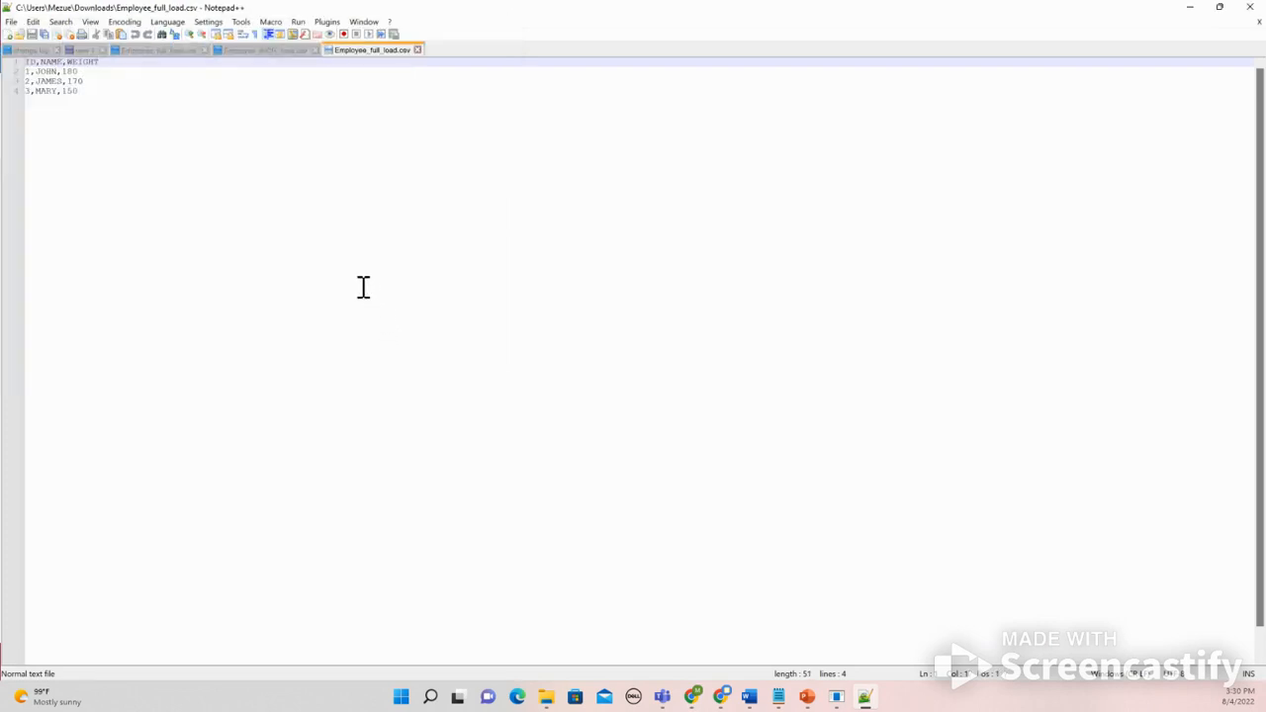
# Step: Show all characters in Employee_full_load.csv and examine the line-ending symbols, starting with the header row
pyautogui.click(90, 22)
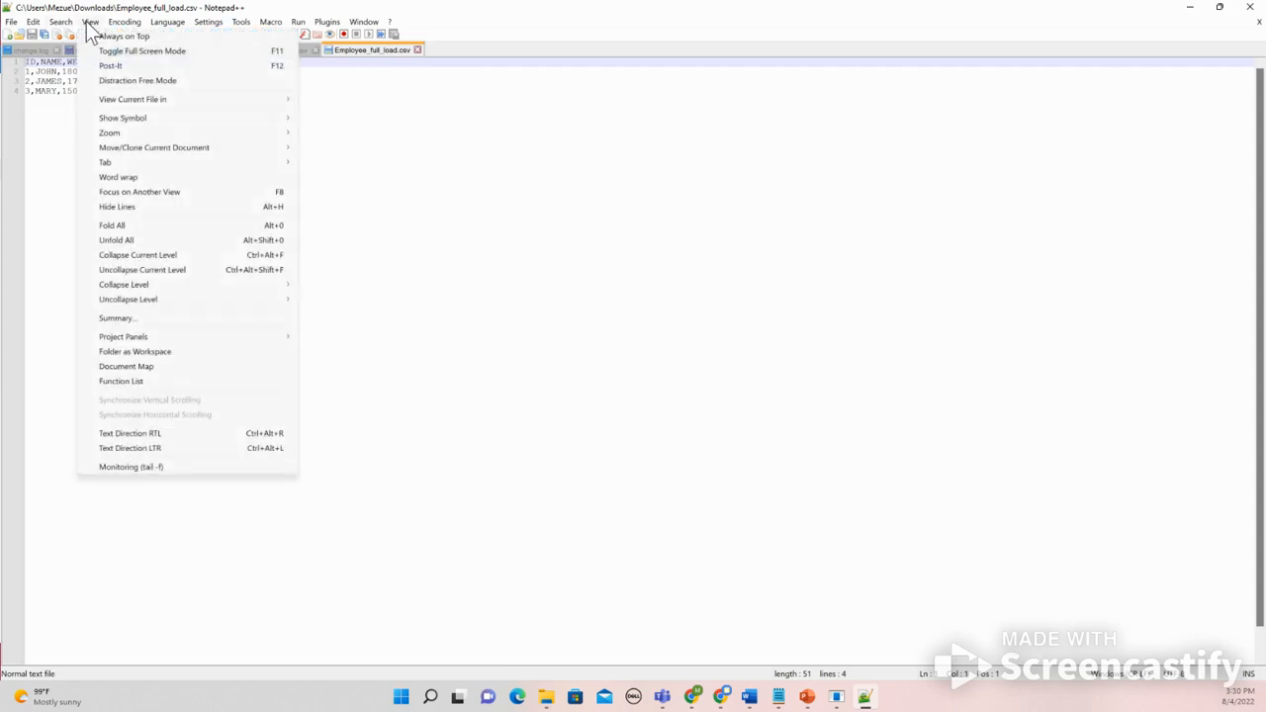
pyautogui.moveTo(156, 117)
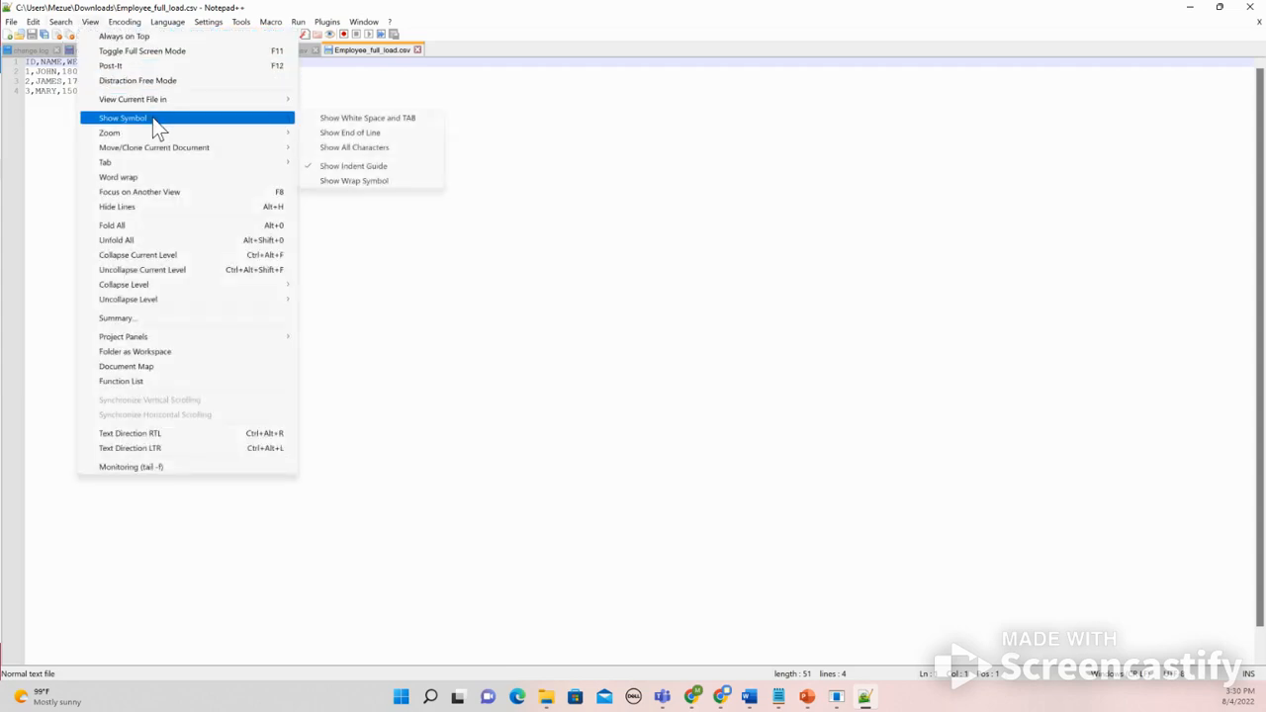
pyautogui.click(354, 147)
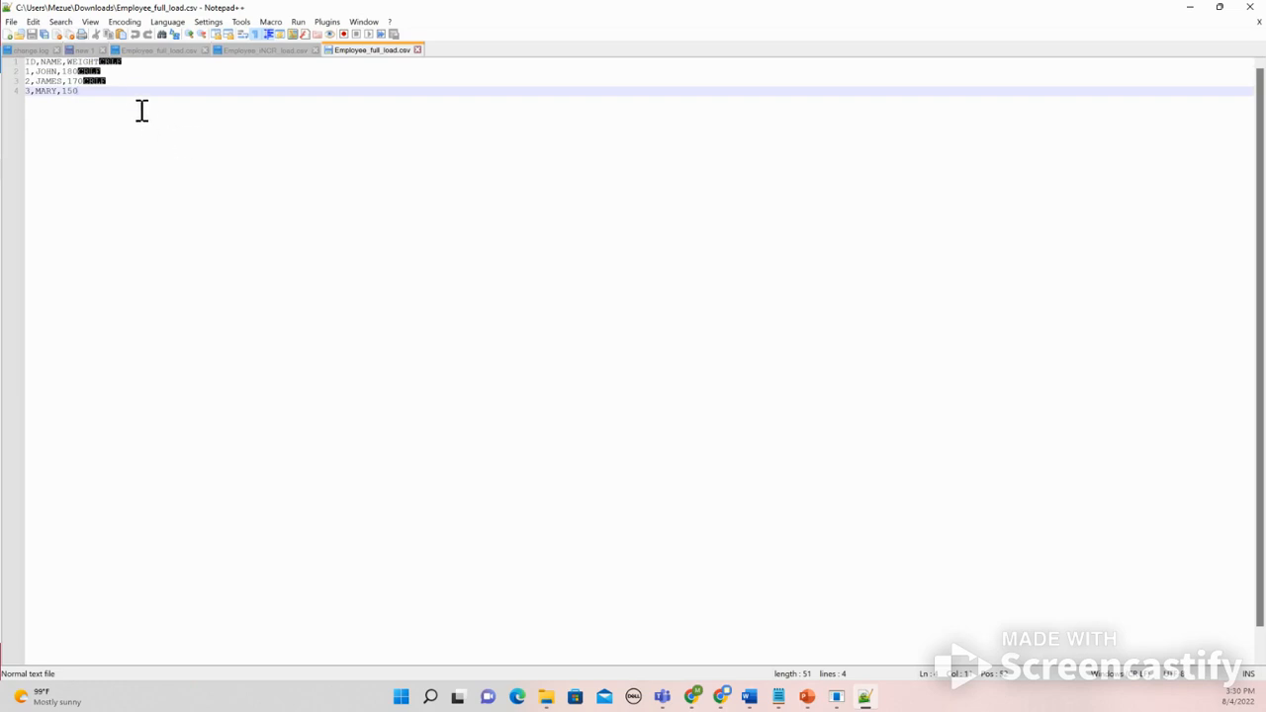
pyautogui.click(129, 62)
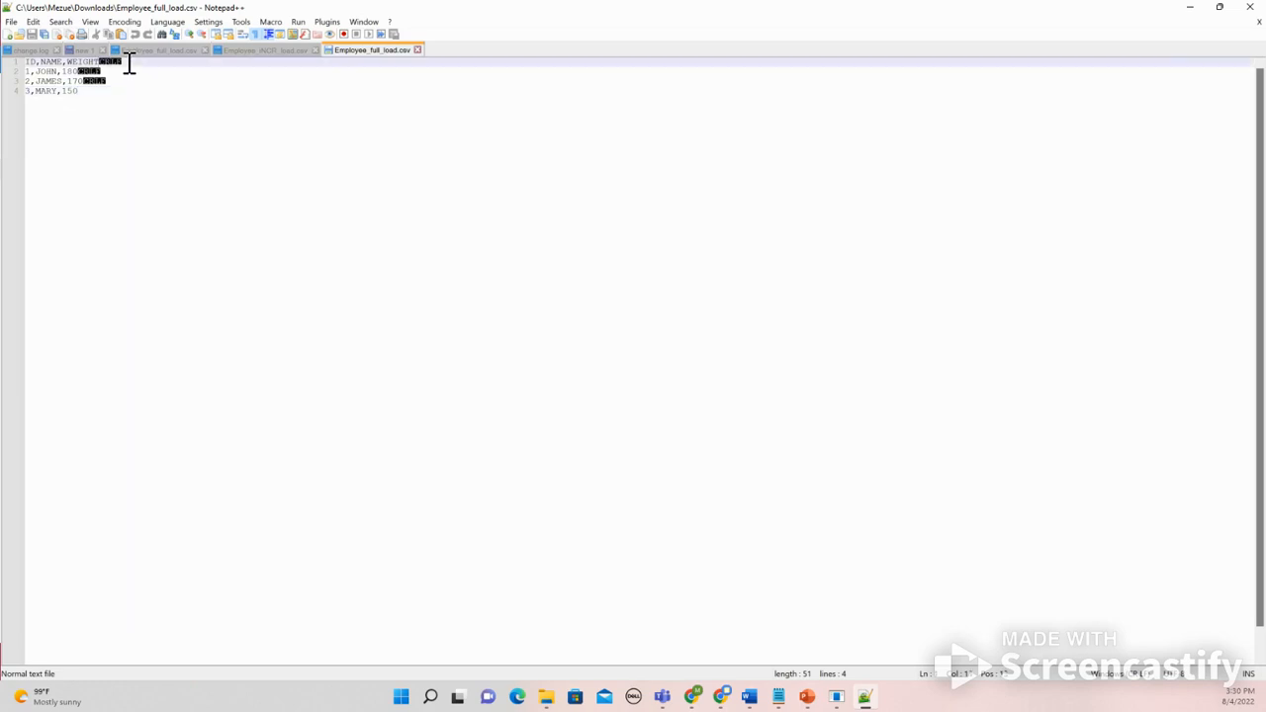
# Step: Add a line break after the last data row of Employee_full_load.csv, and remove it again
pyautogui.click(86, 92)
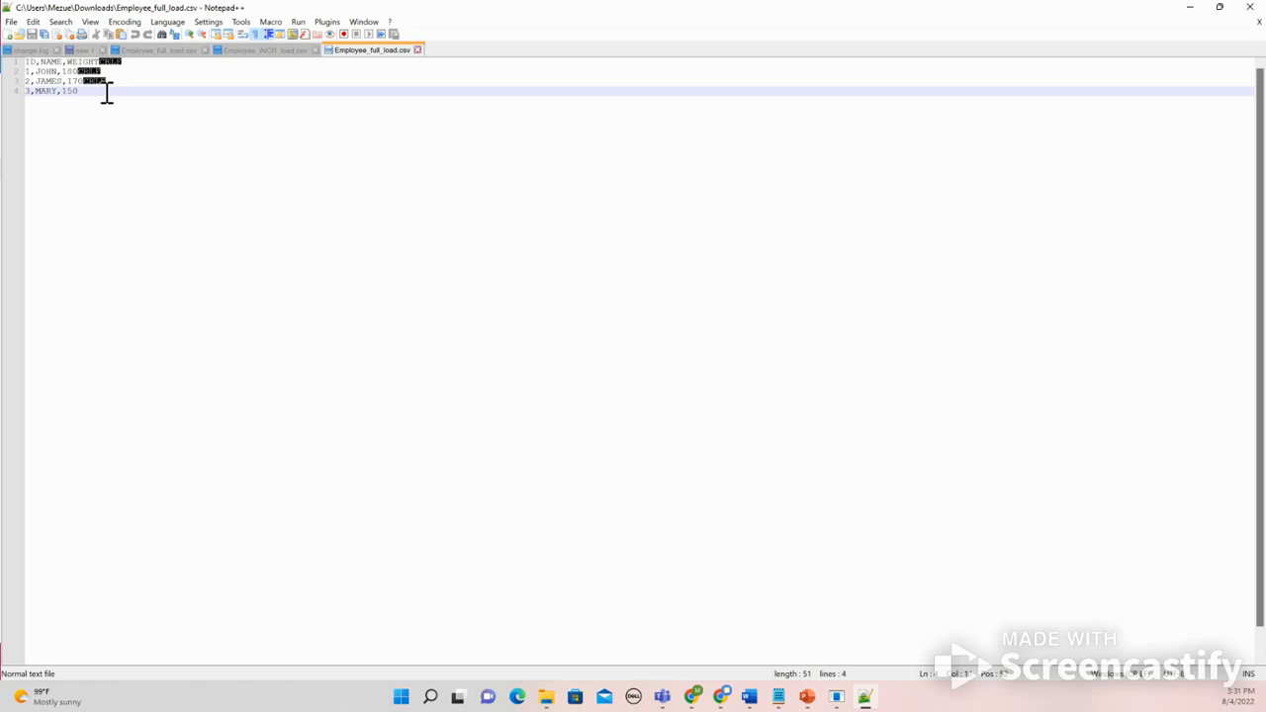
pyautogui.press('Return')
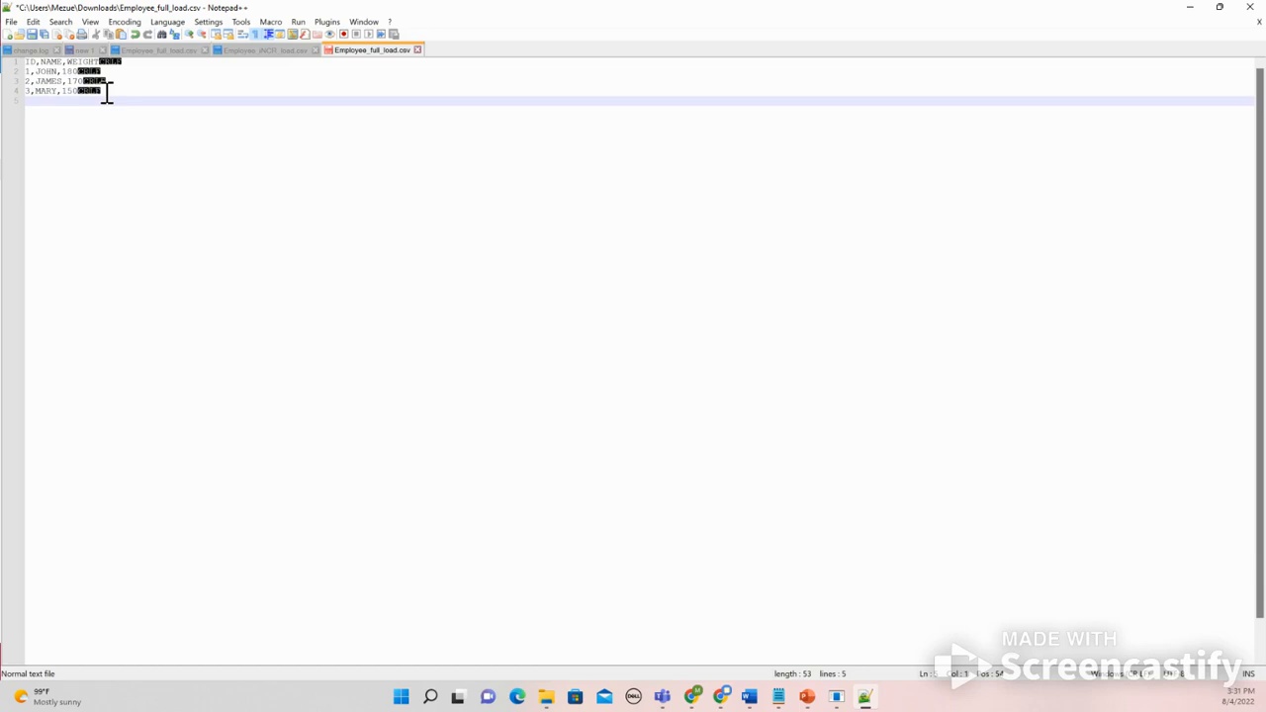
pyautogui.press('BackSpace')
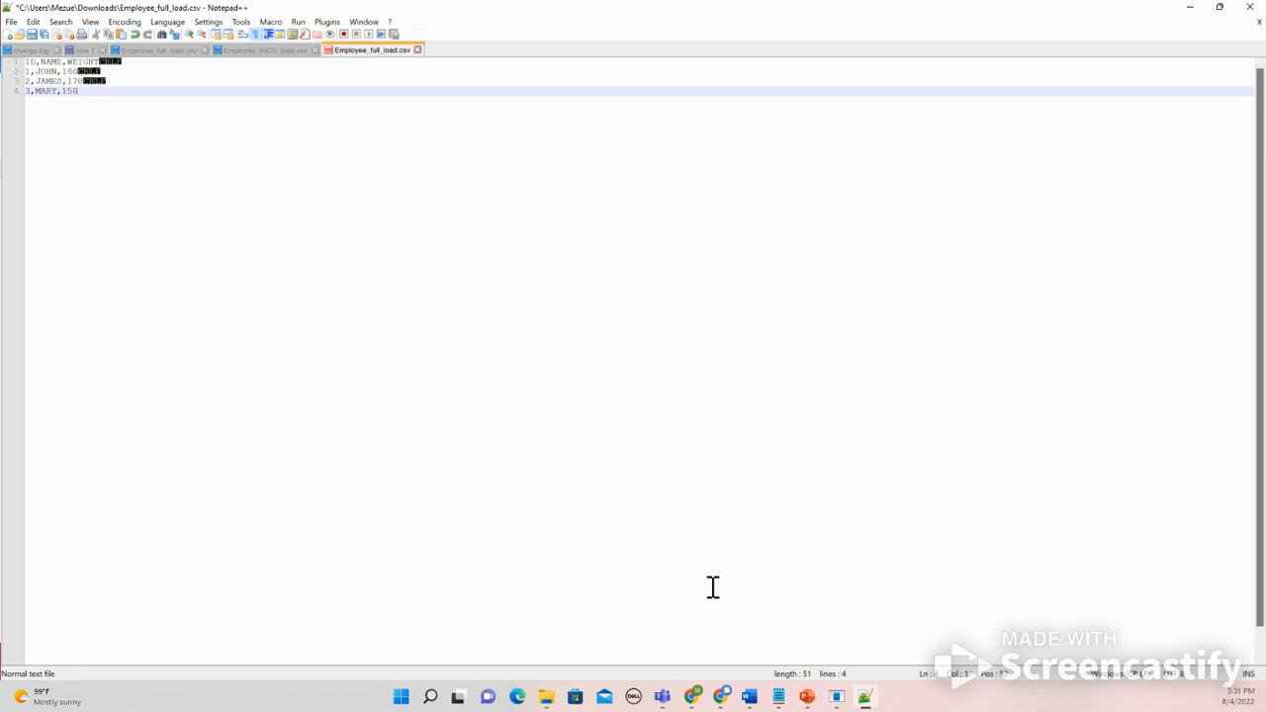
# Step: Switch to Chrome and return to the DelimitedText1 dataset in Azure Data Factory
pyautogui.click(696, 700)
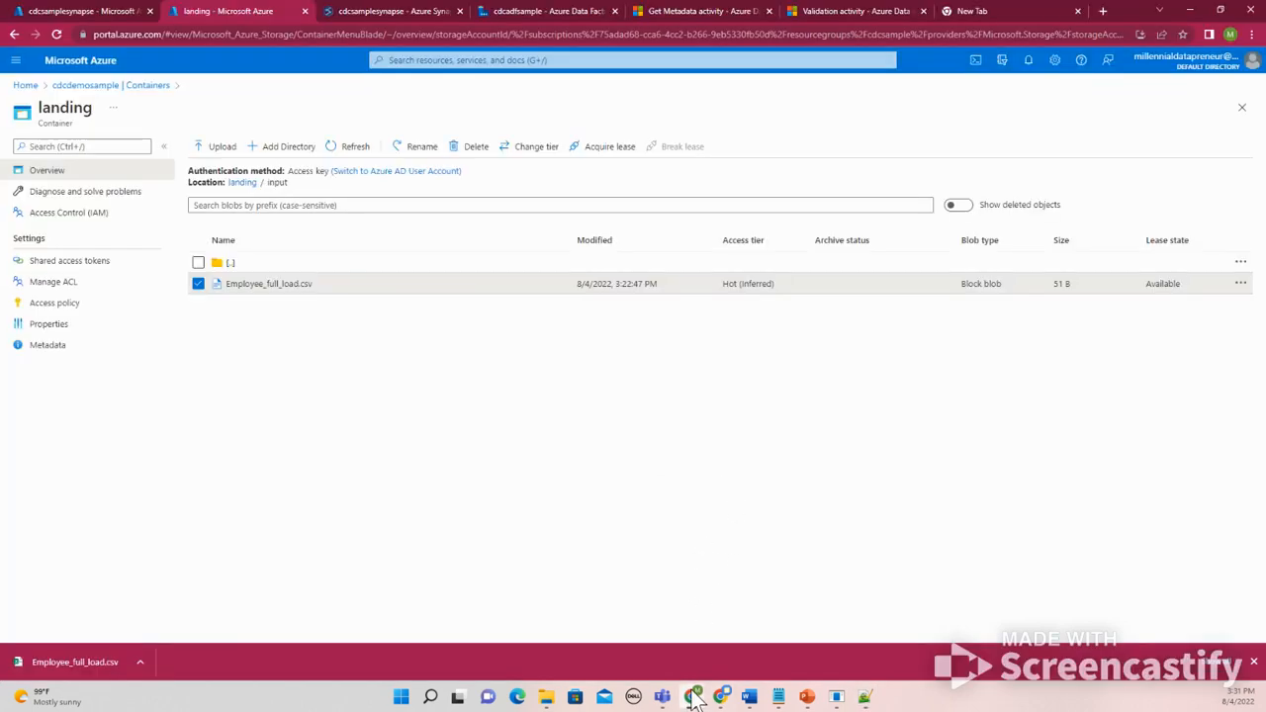
pyautogui.click(543, 14)
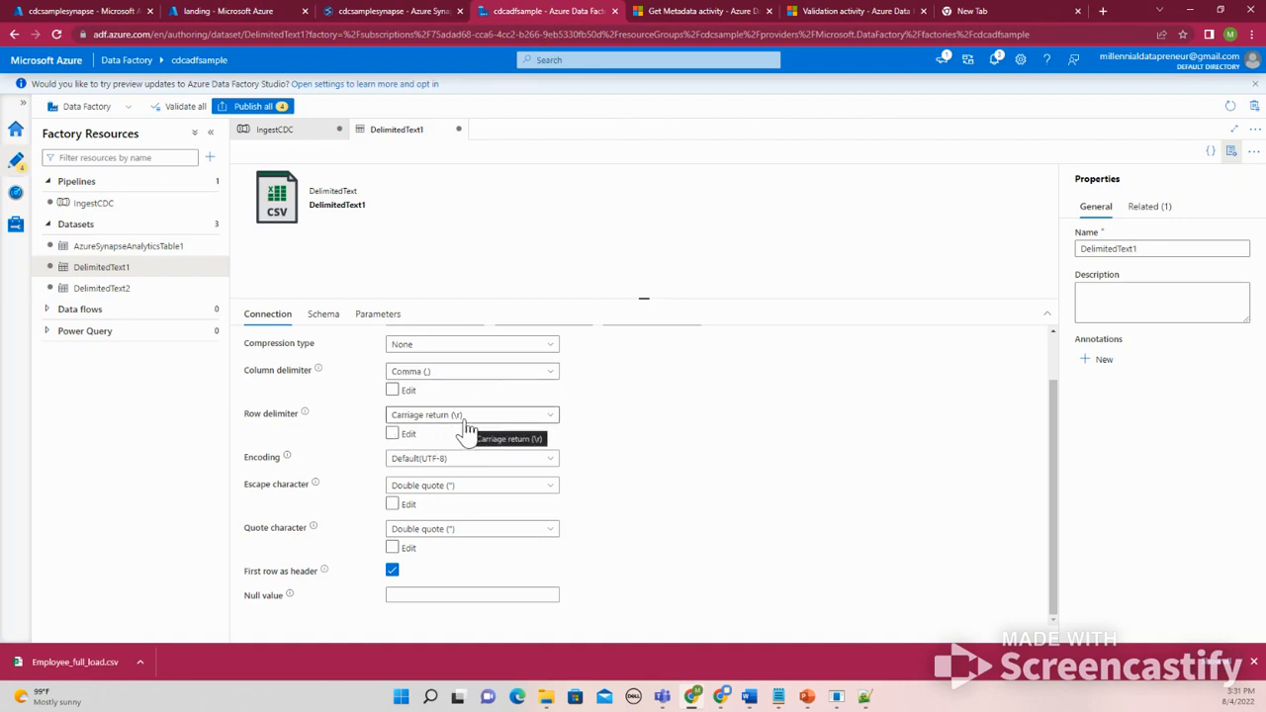
pyautogui.click(464, 420)
pyautogui.click(393, 424)
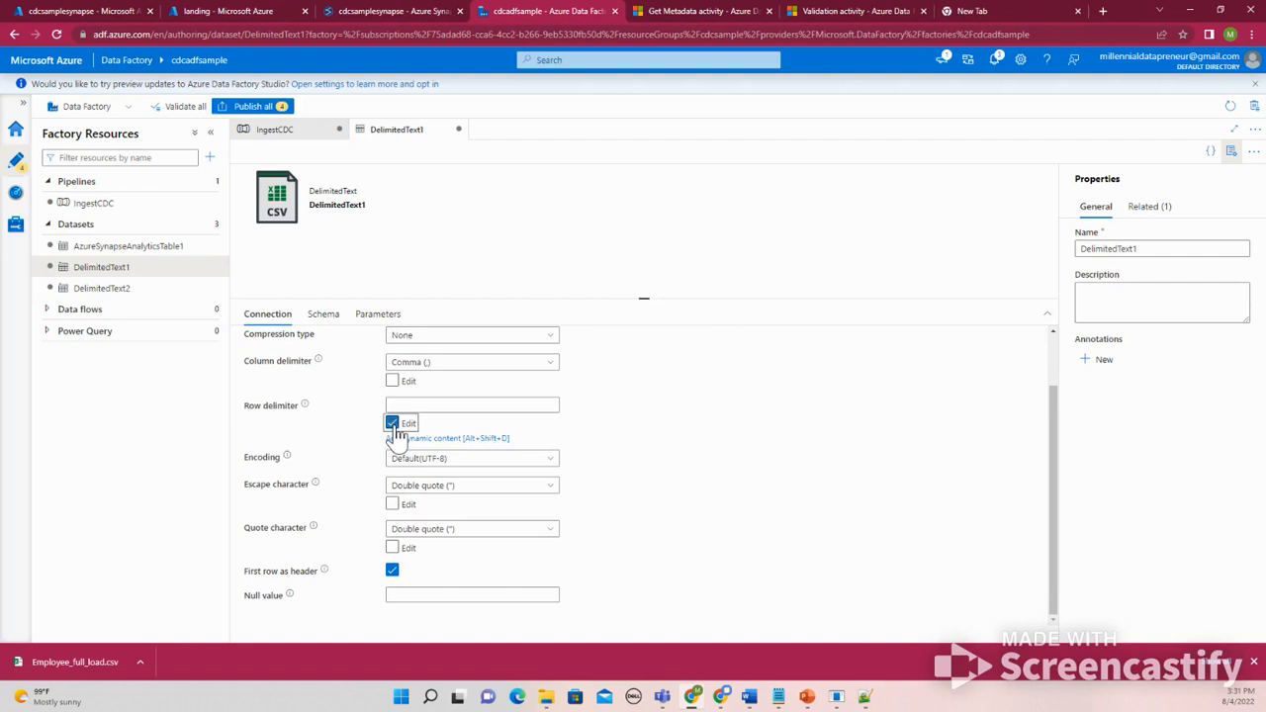
pyautogui.click(393, 423)
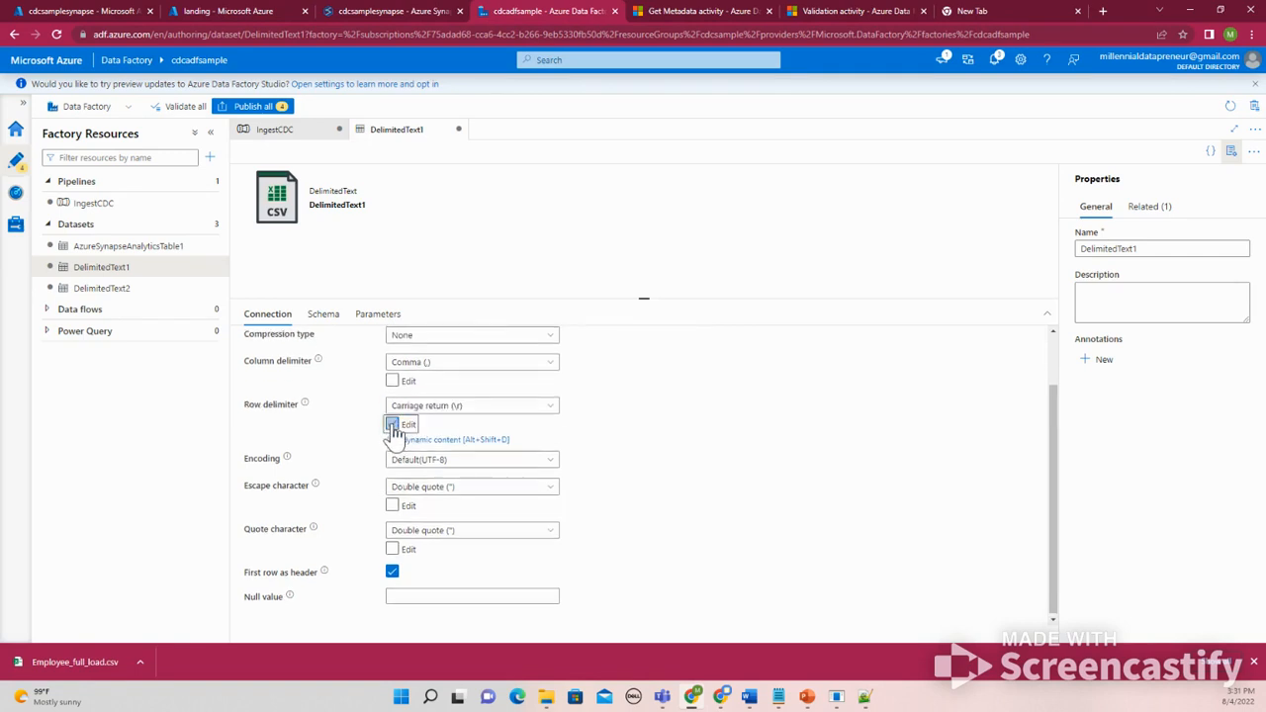
pyautogui.click(401, 417)
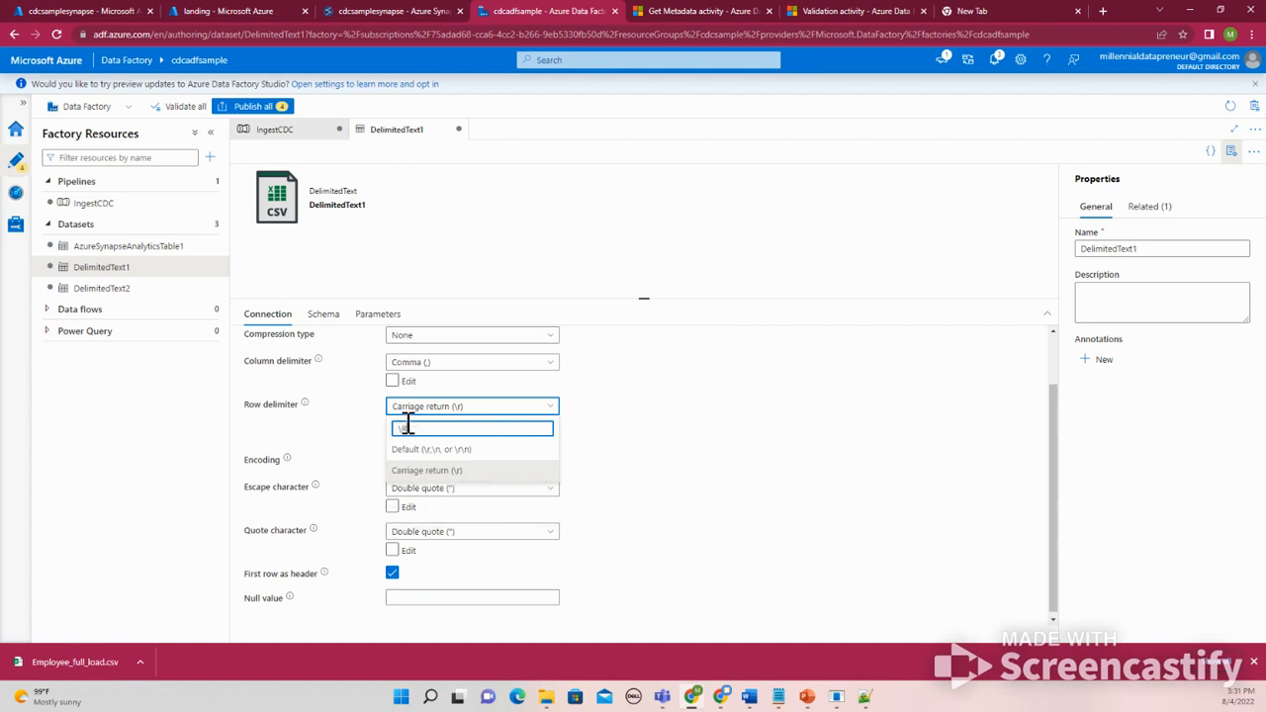
pyautogui.press('BackSpace')
pyautogui.write('r\\n')
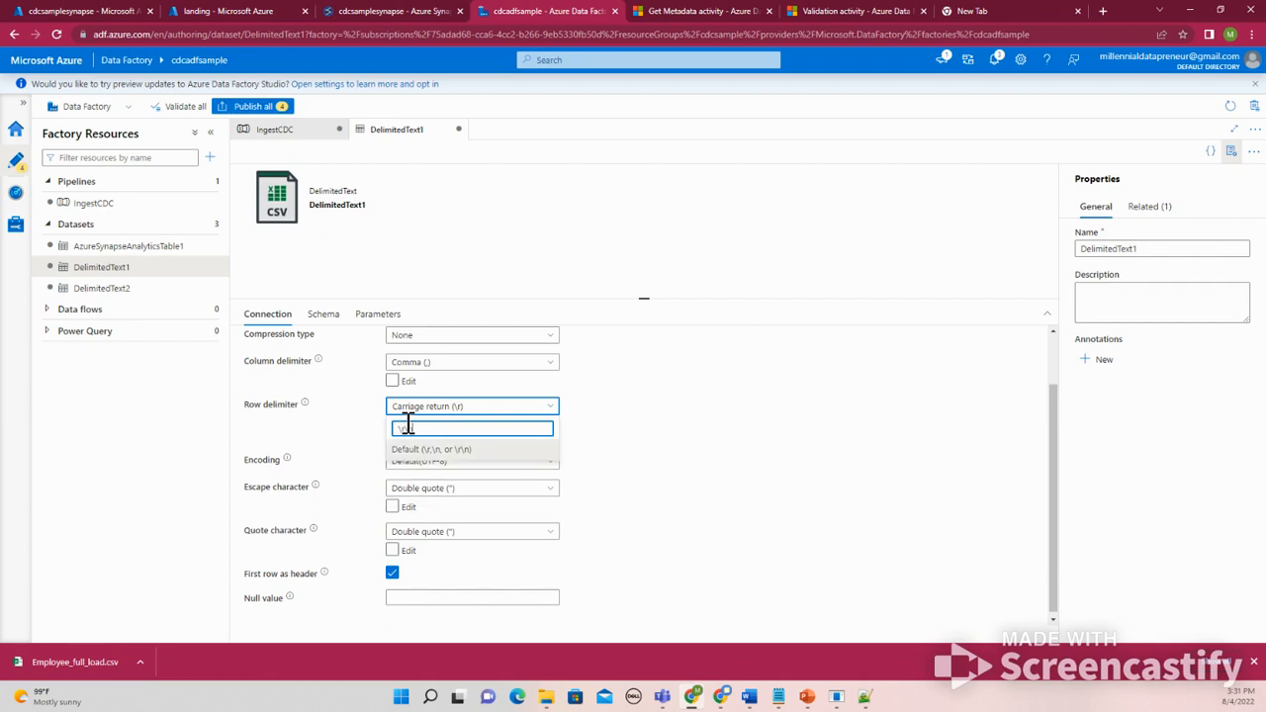
pyautogui.rightClick(350, 454)
pyautogui.click(652, 453)
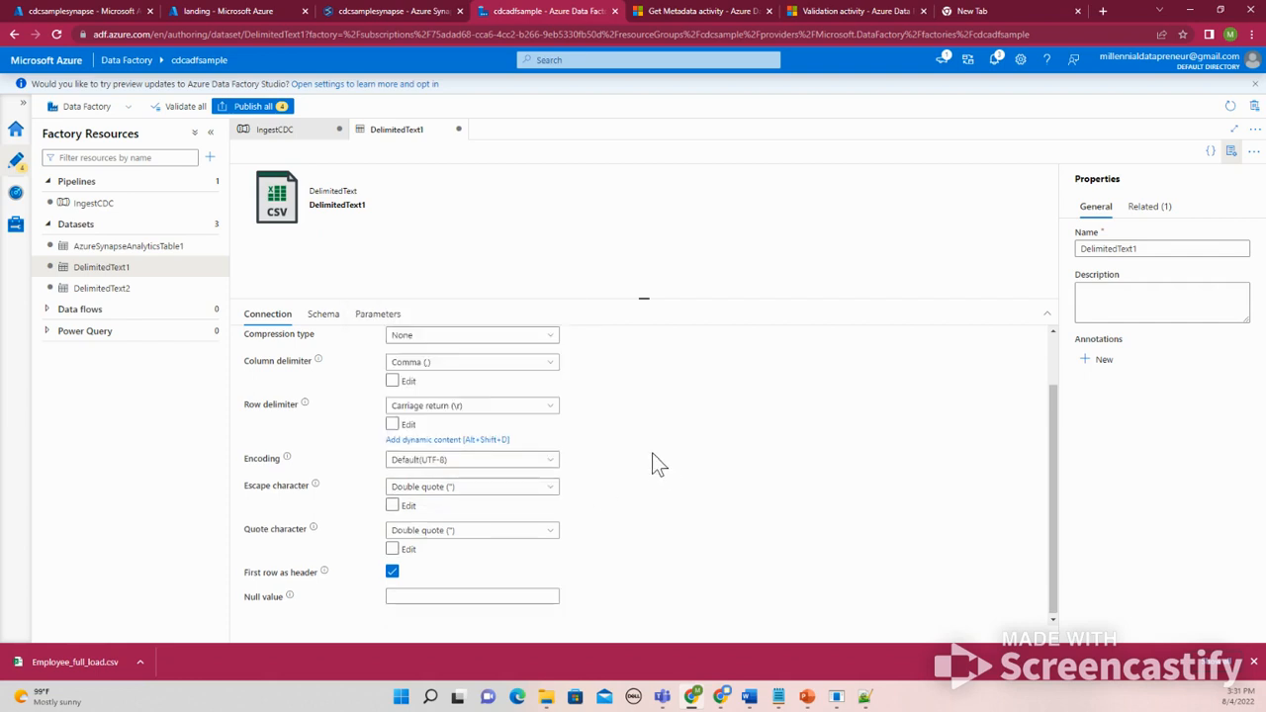
# Step: Enable manual editing of DelimitedText1's row delimiter and set it to \r\n
pyautogui.click(393, 433)
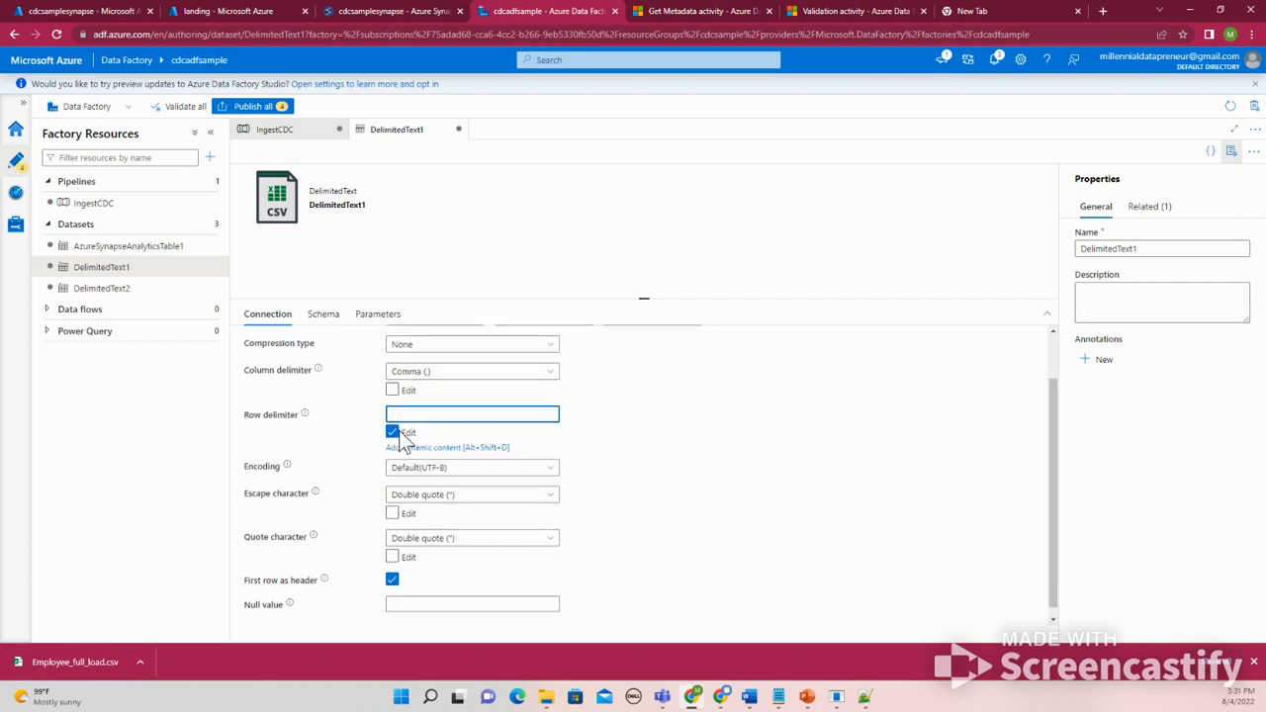
pyautogui.write('\\r\\n')
# Step: Switch to Notepad and add the lines "CR --Carriage return" and "LF --Line feed" below the existing text in the sqladminuser note
pyautogui.click(779, 696)
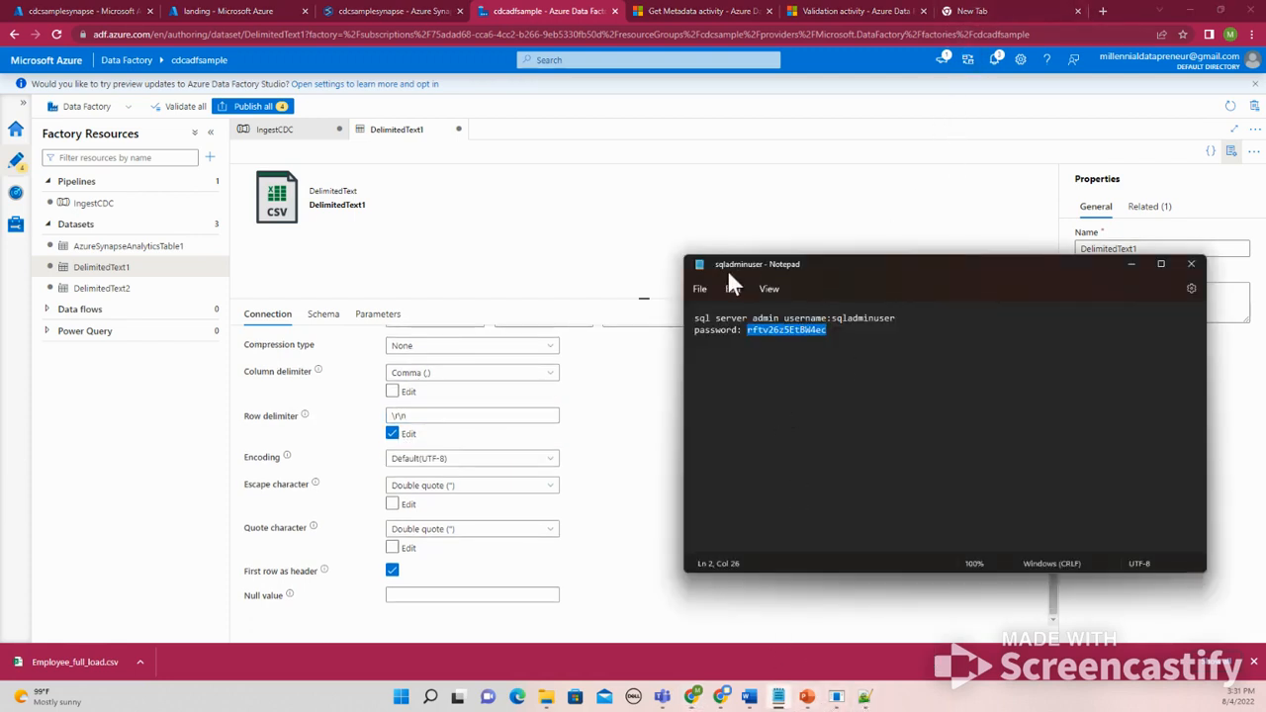
pyautogui.click(878, 344)
pyautogui.press('Return')
pyautogui.press('Return')
pyautogui.press('Return')
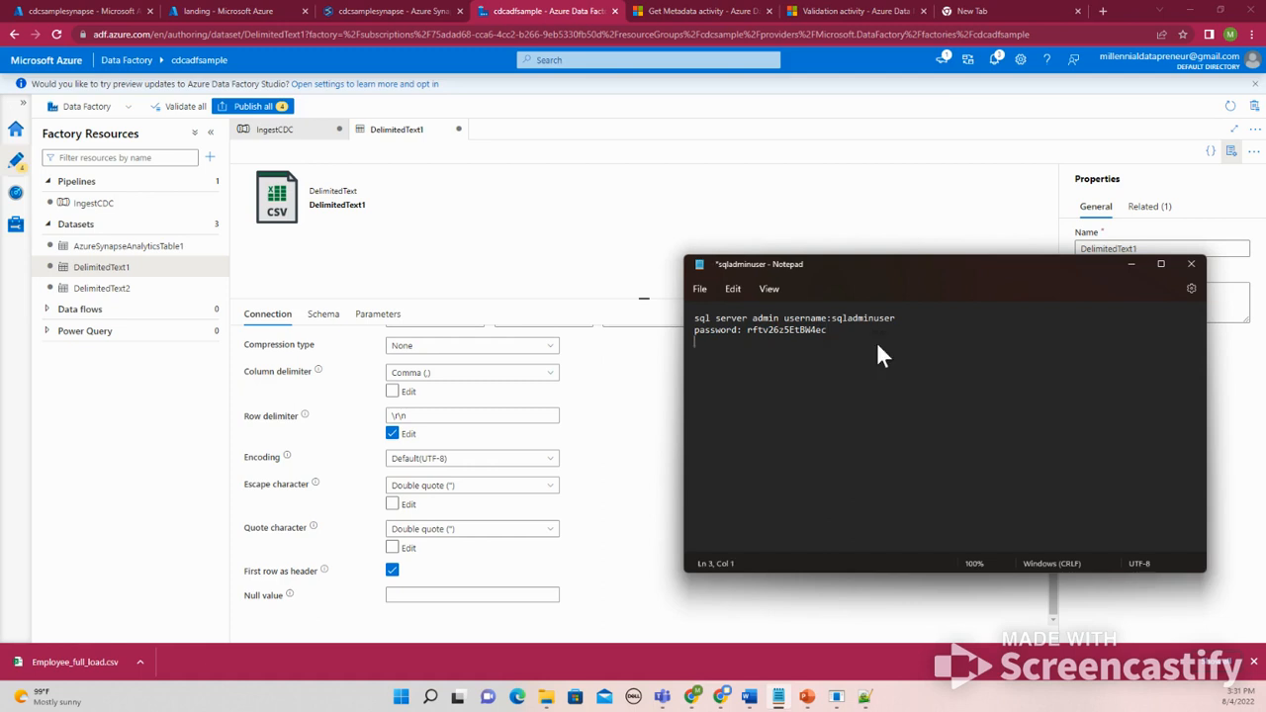
pyautogui.write('CR --Carriage return')
pyautogui.press('Return')
pyautogui.write('LF --Line feed')
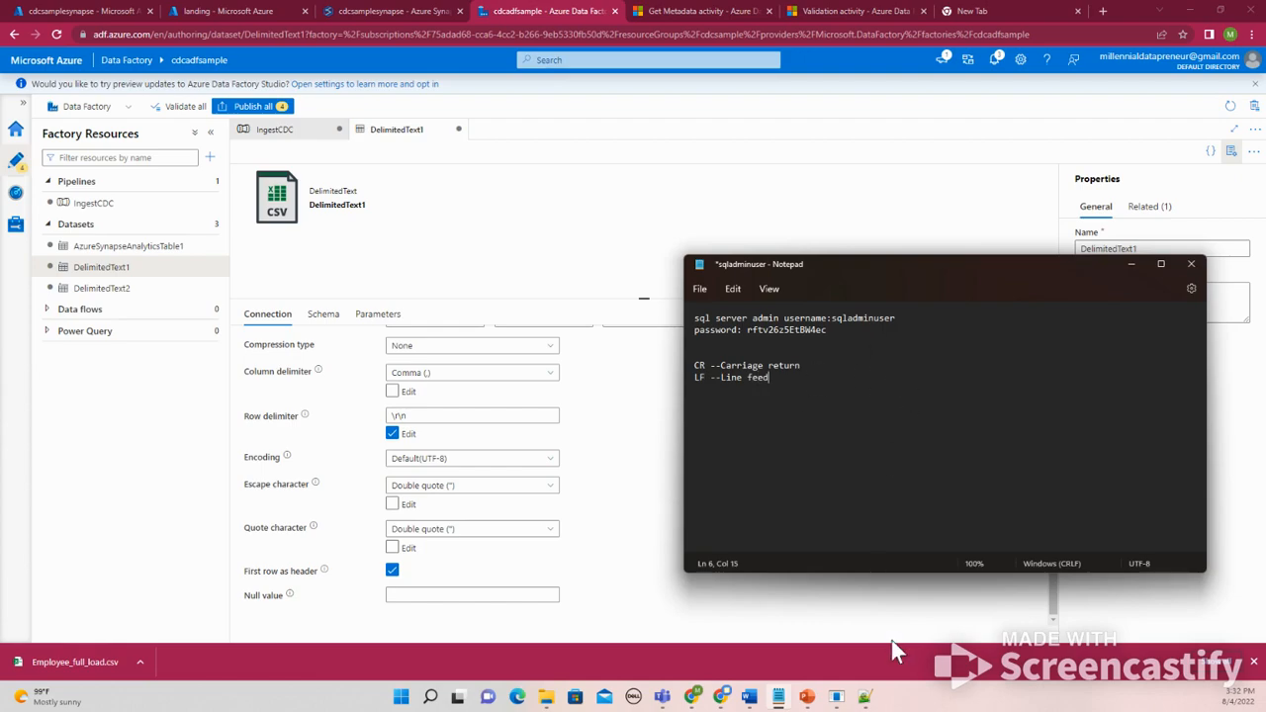
# Step: Switch to Notepad++ and view the line endings of Employee_full_load.csv again
pyautogui.click(866, 697)
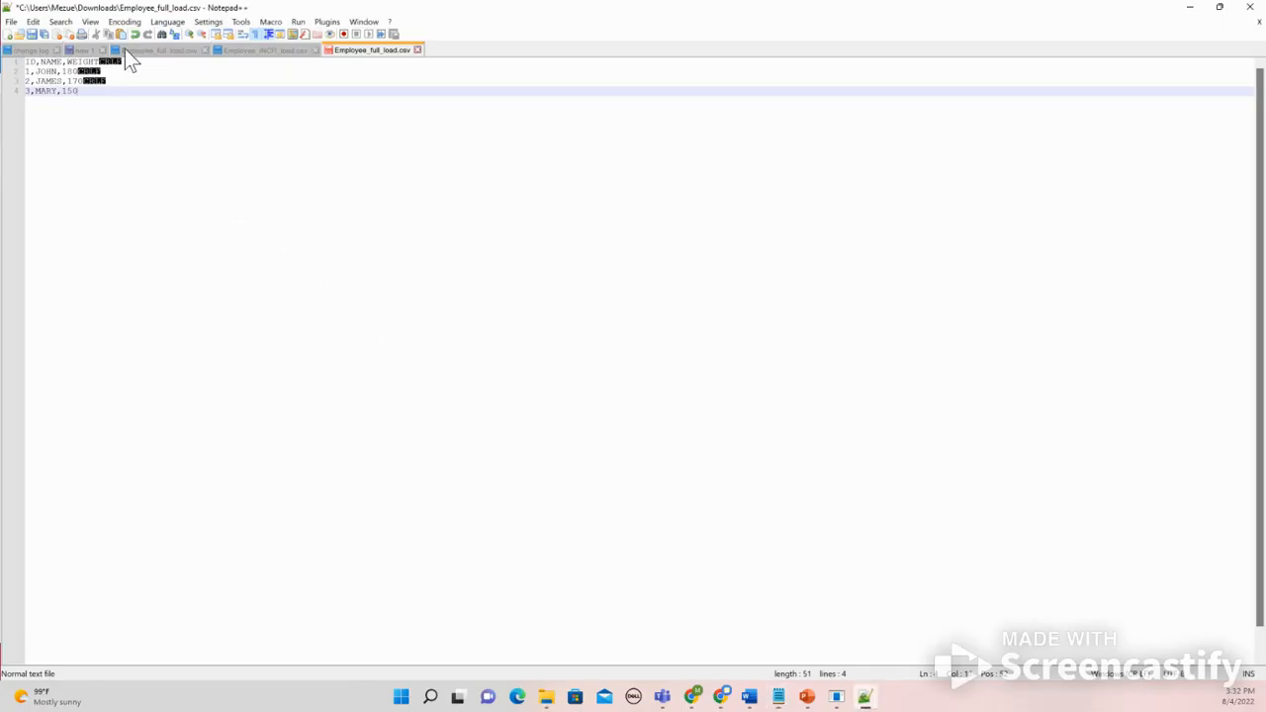